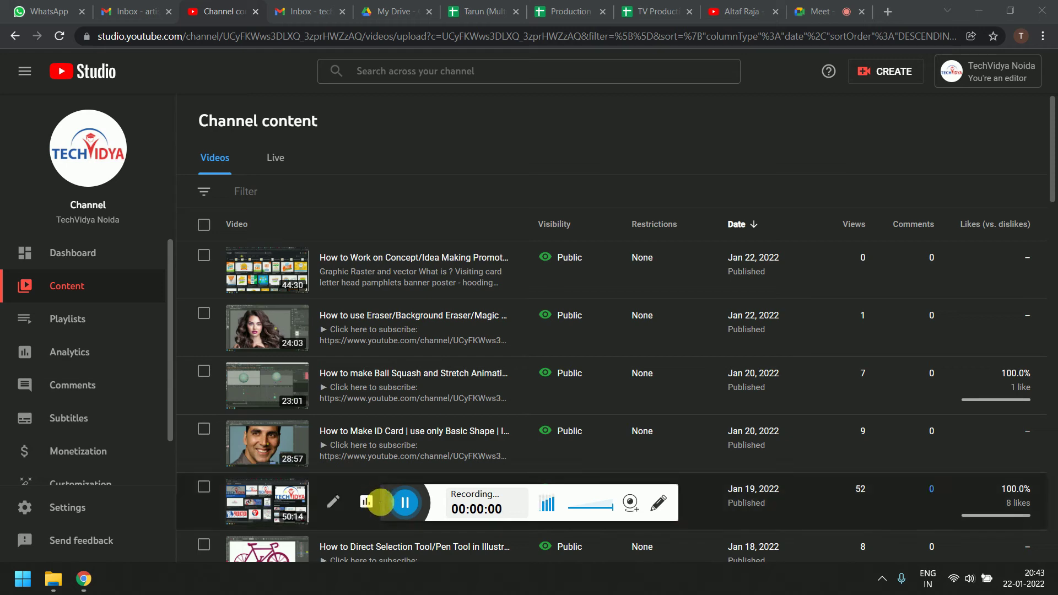
- Switch from YouTube Studio's content list to the Google Meet tab presenting the screen
drag(393, 499, 1045, 492)
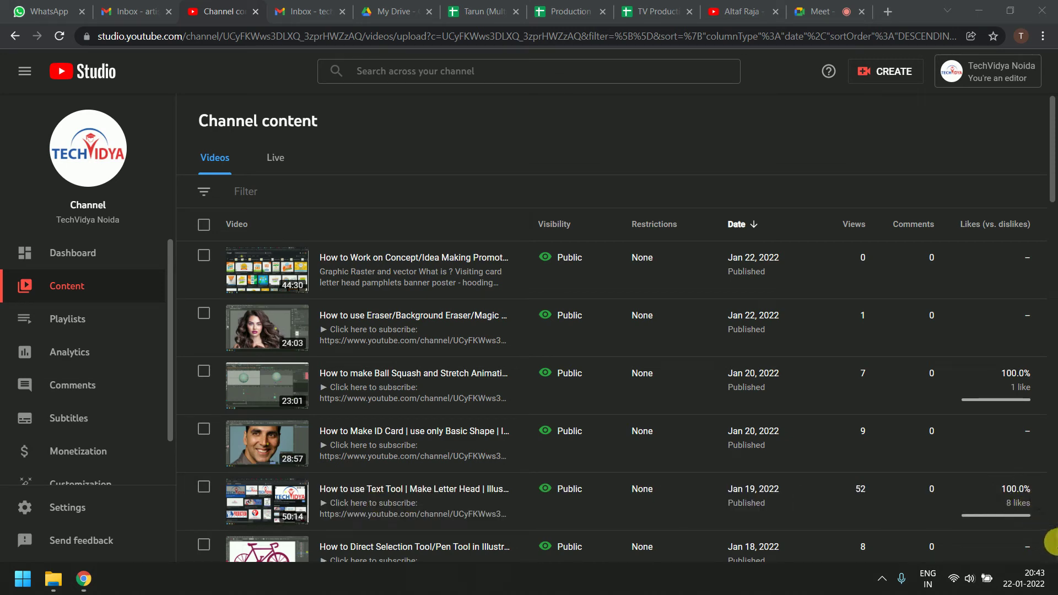
click(824, 11)
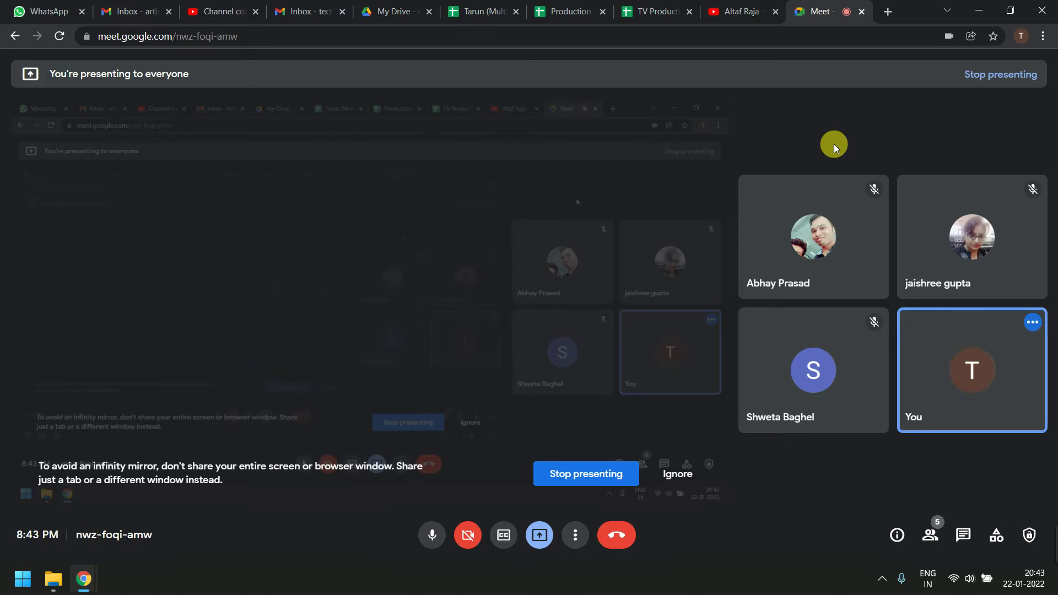
- In a new tab, search Google for 'vector arts' and show image results
click(889, 11)
text(google.com)
key(Return)
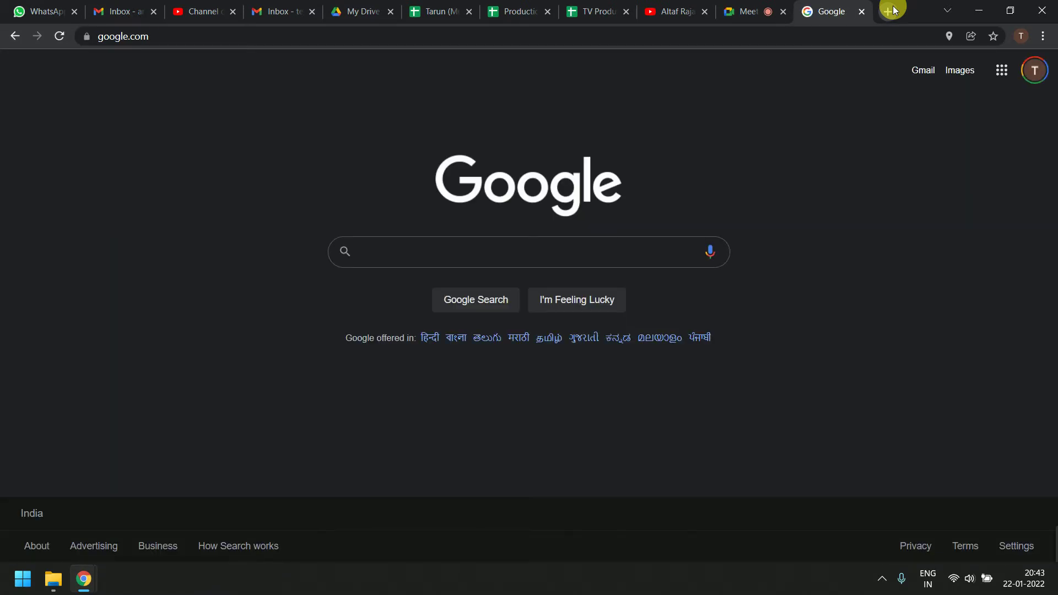
text(vector arts)
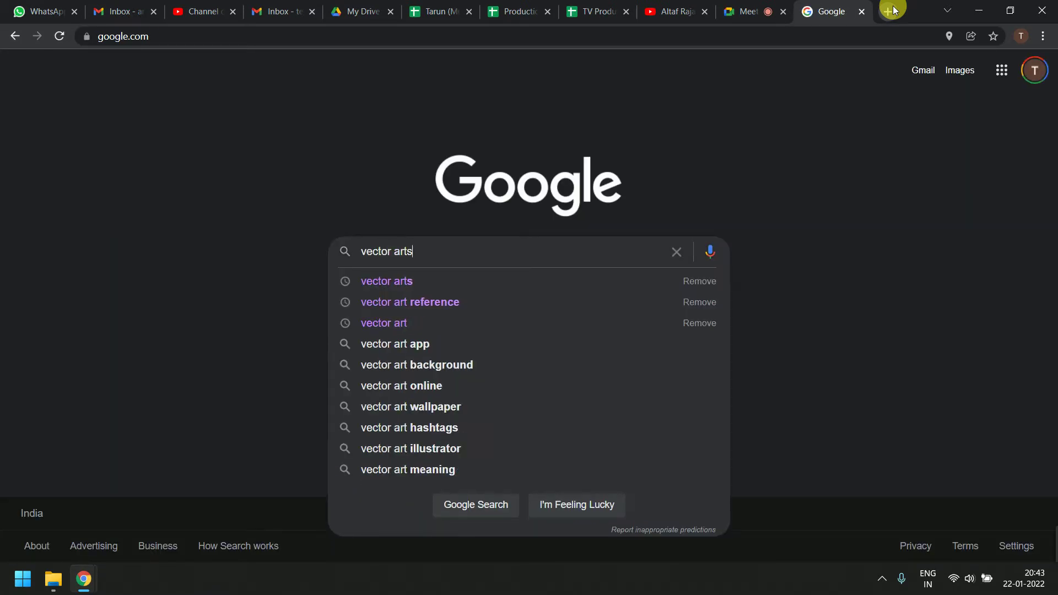
key(Return)
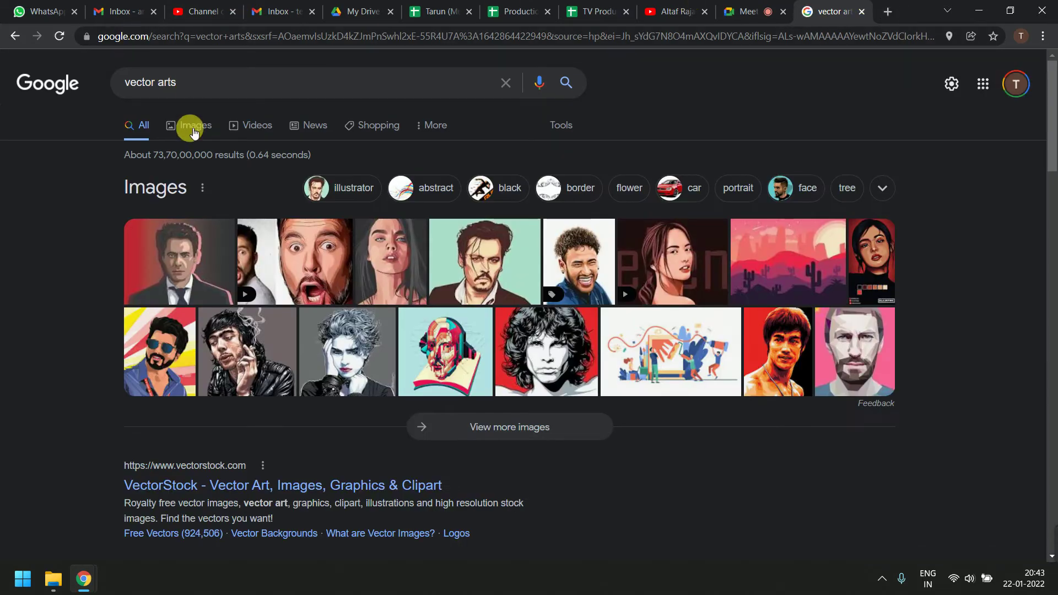
click(193, 133)
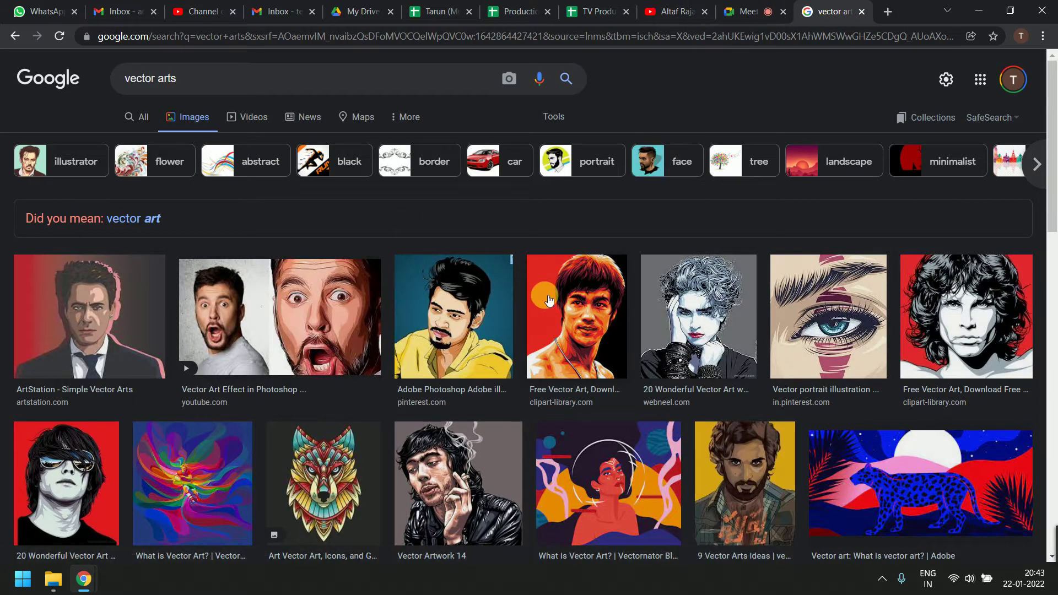
- Find the Adobe owl logo among the results, preview it and copy the image
scroll(720, 446, down, 2)
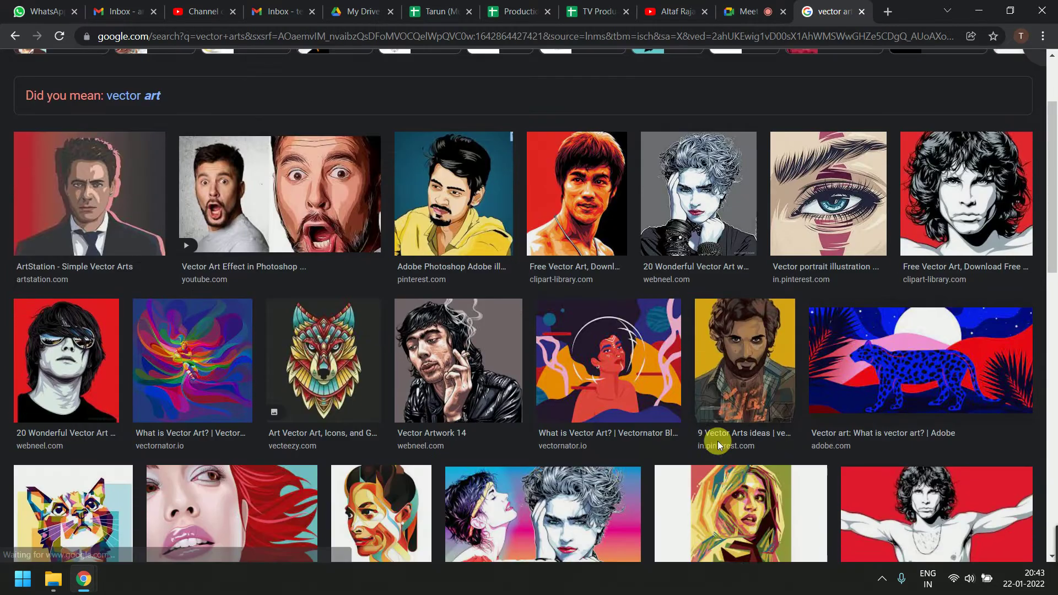
scroll(719, 446, down, 1)
scroll(708, 429, down, 4)
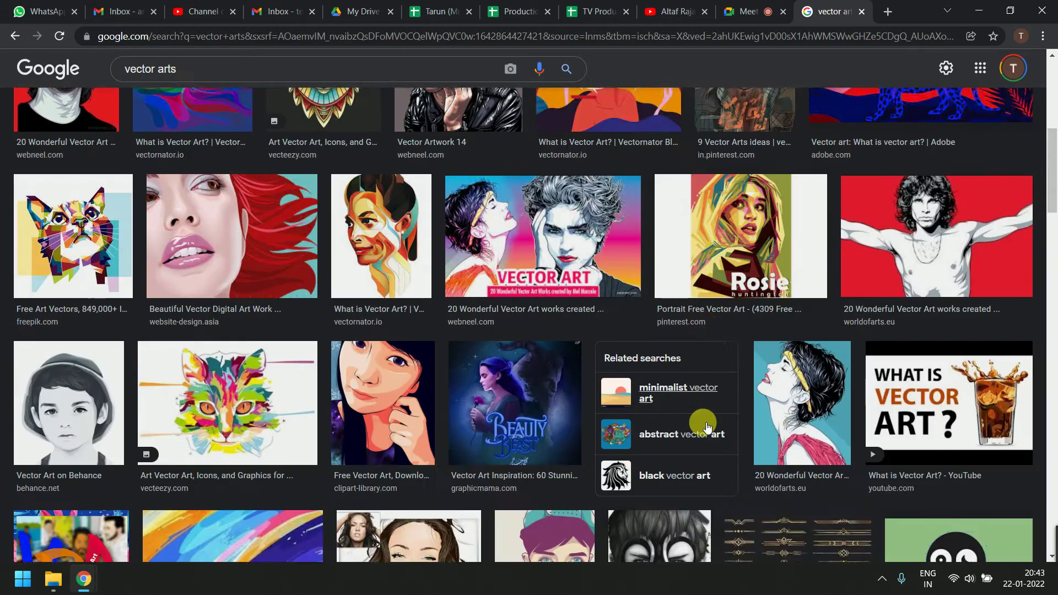
scroll(708, 428, down, 2)
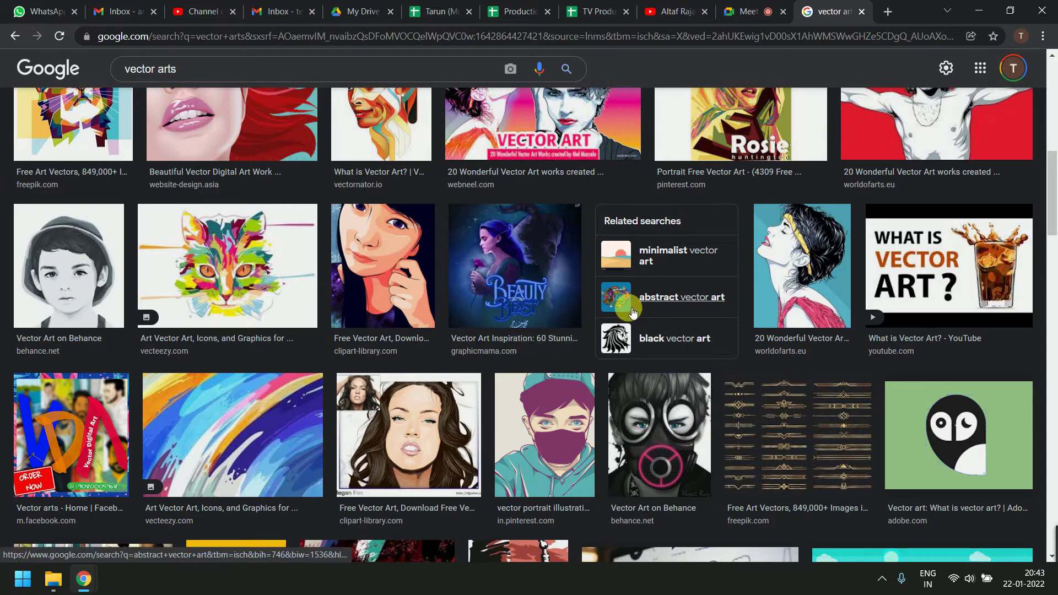
click(976, 423)
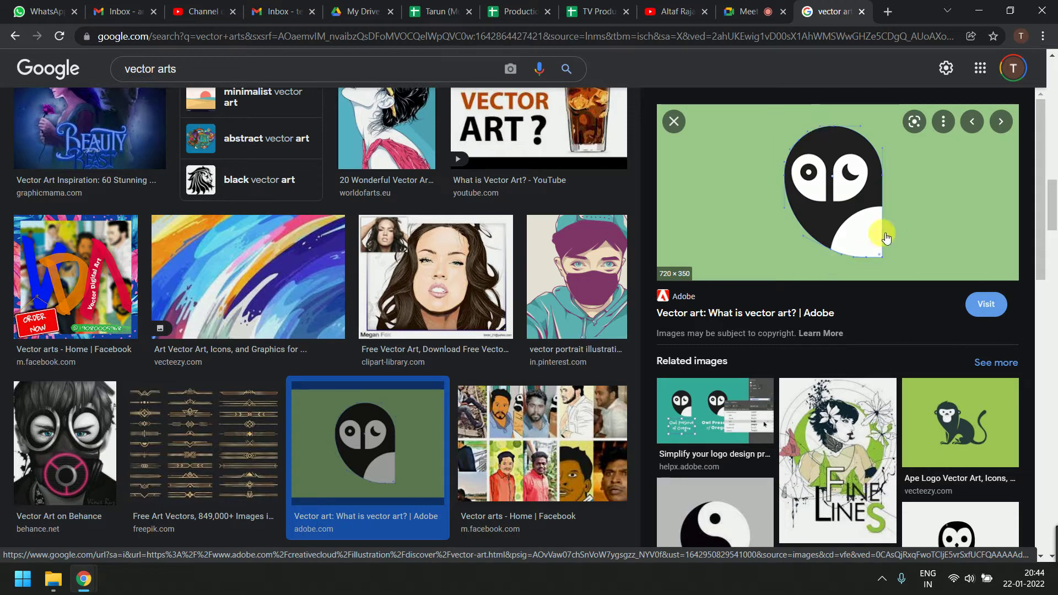
right_click(835, 194)
click(905, 373)
- Paste and send the copied owl image in the TV_8-10pm_illus-ind_wknd WhatsApp group
click(19, 11)
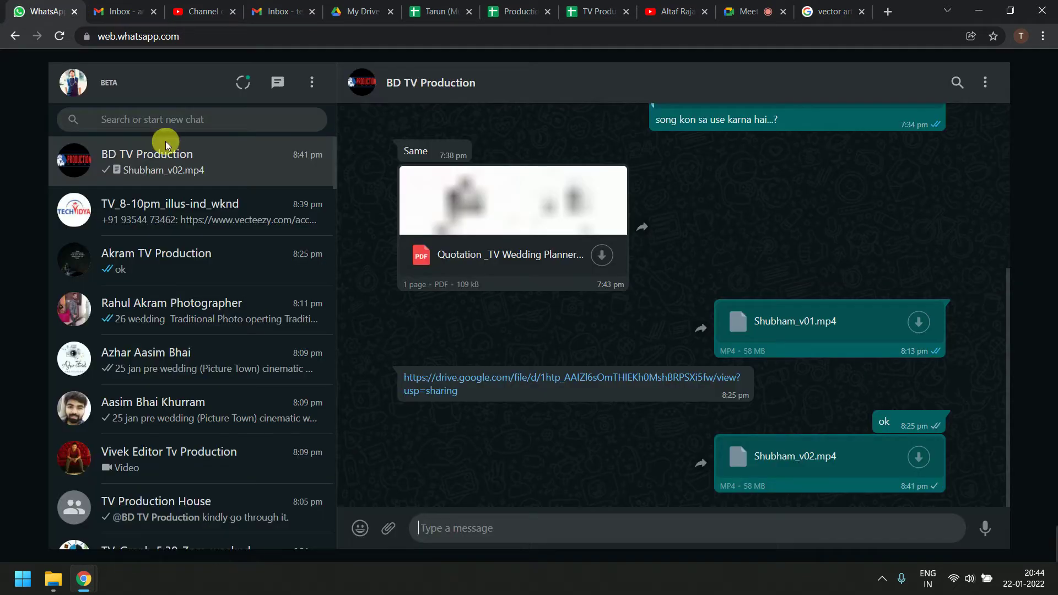
click(272, 221)
key(ctrl+v)
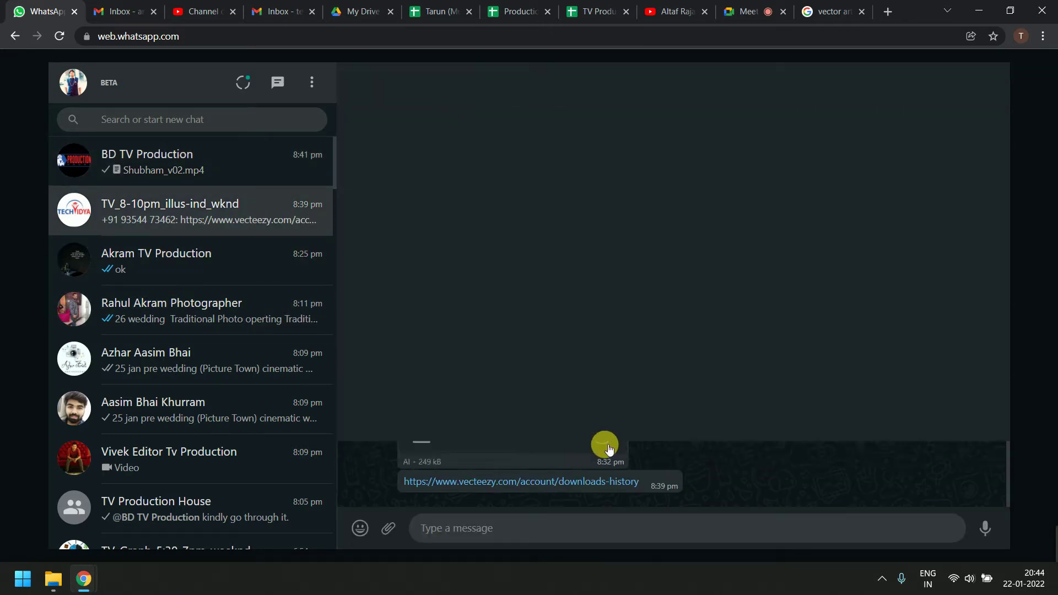
key(Return)
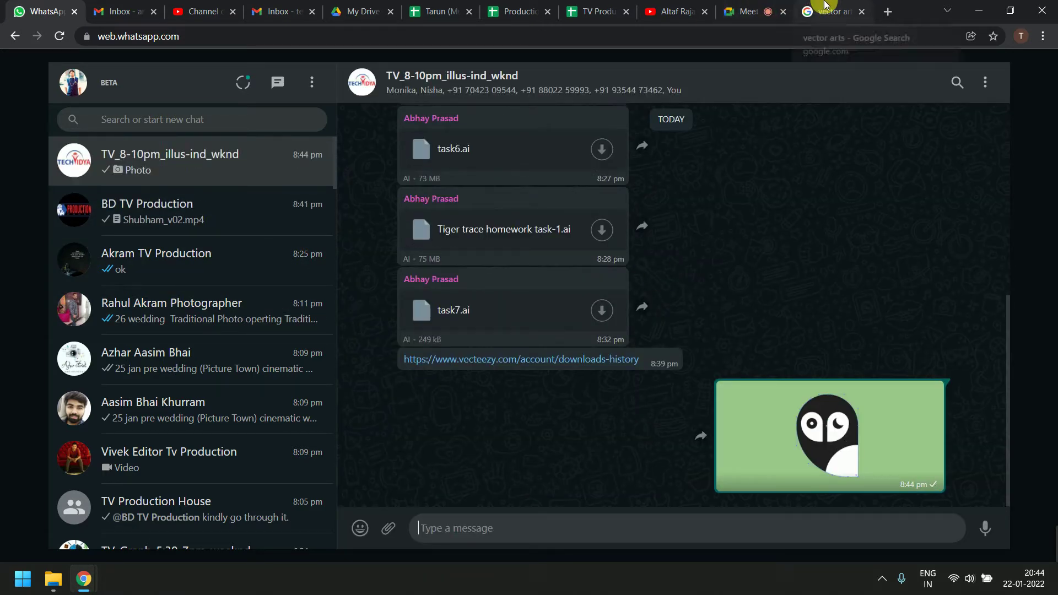
click(826, 10)
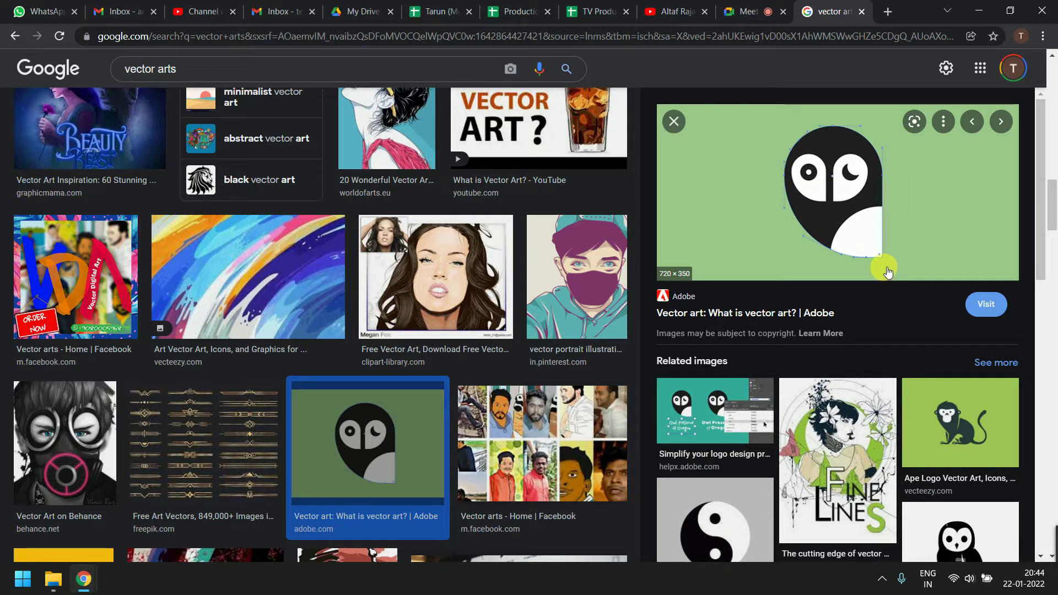
- Preview the green Ape Logo monkey image and copy it
scroll(909, 287, down, 1)
click(956, 348)
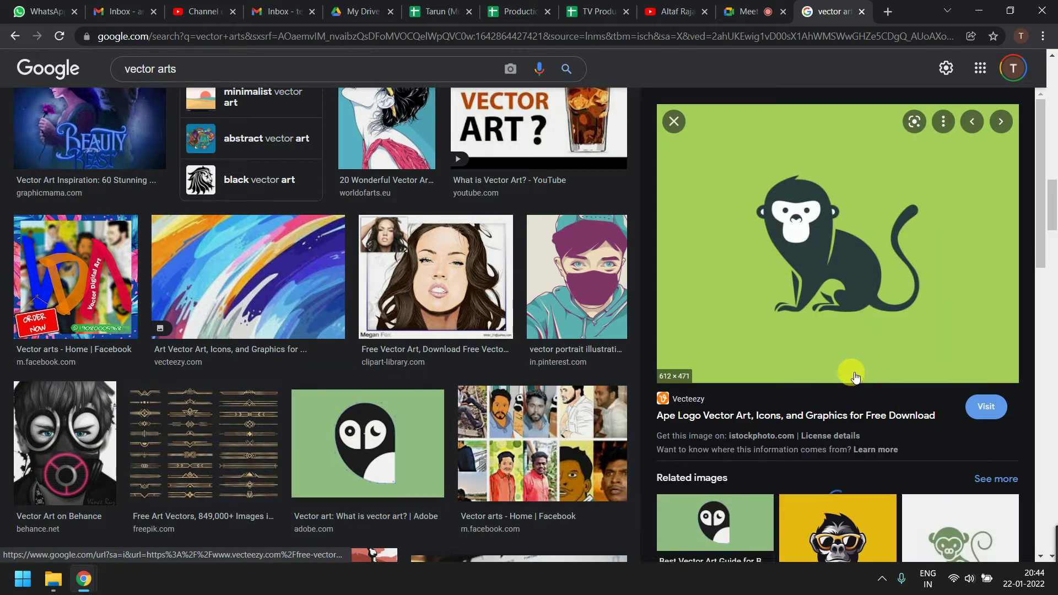
scroll(856, 377, down, 5)
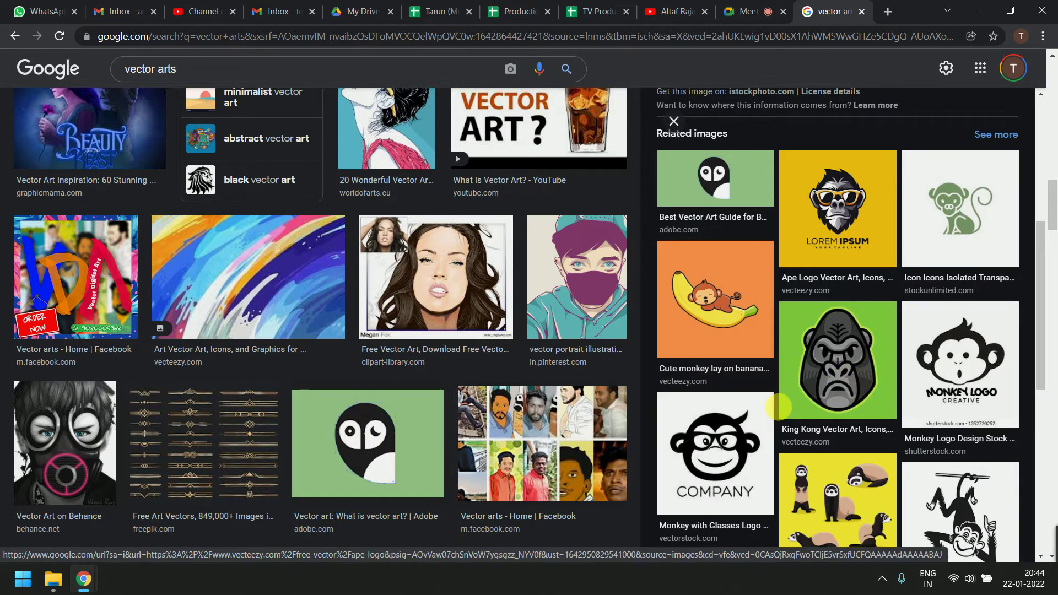
scroll(882, 405, down, 4)
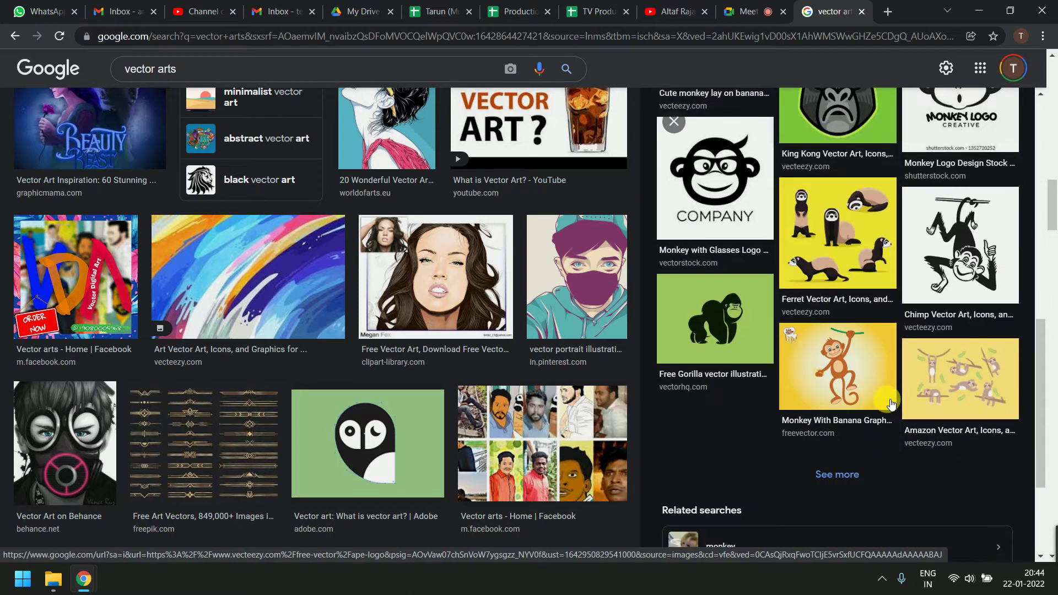
scroll(882, 419, up, 5)
scroll(876, 430, down, 4)
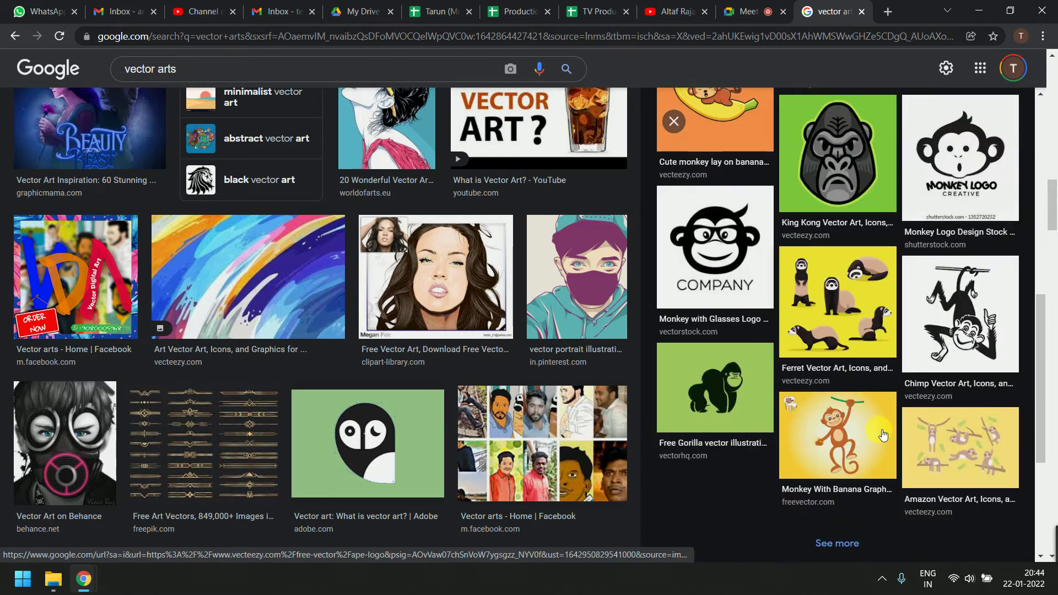
scroll(882, 433, up, 6)
scroll(883, 435, up, 3)
right_click(820, 226)
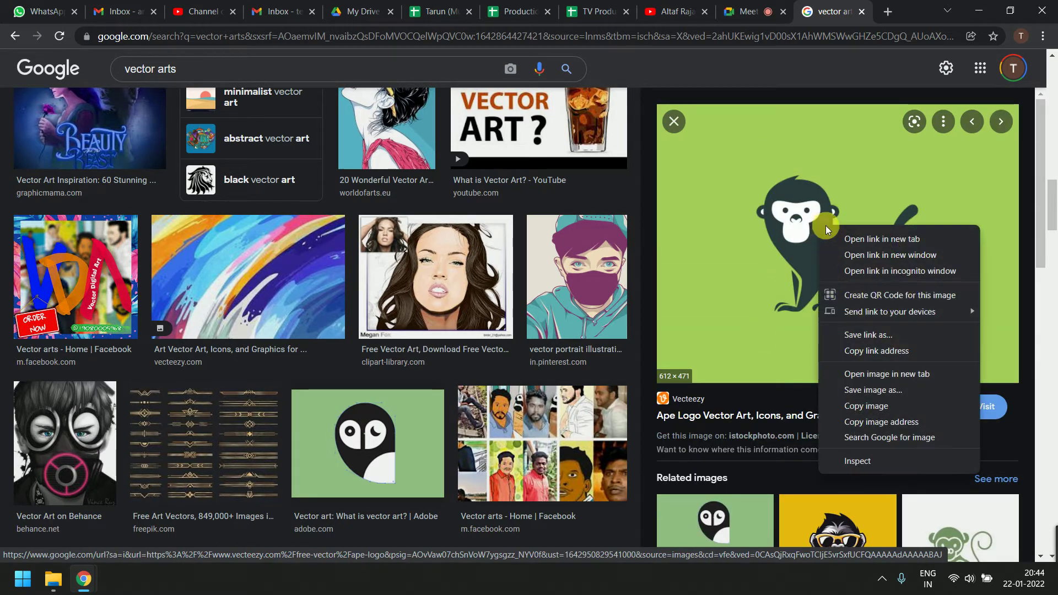
click(905, 407)
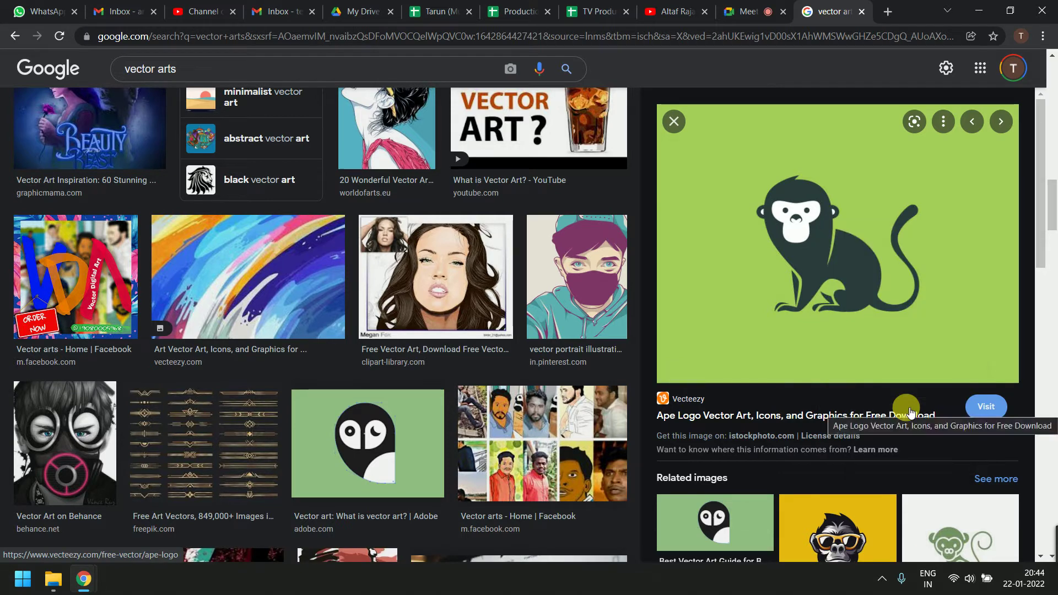
- Launch Adobe Illustrator from the Windows search with 'illu'
key(super)
text(illu)
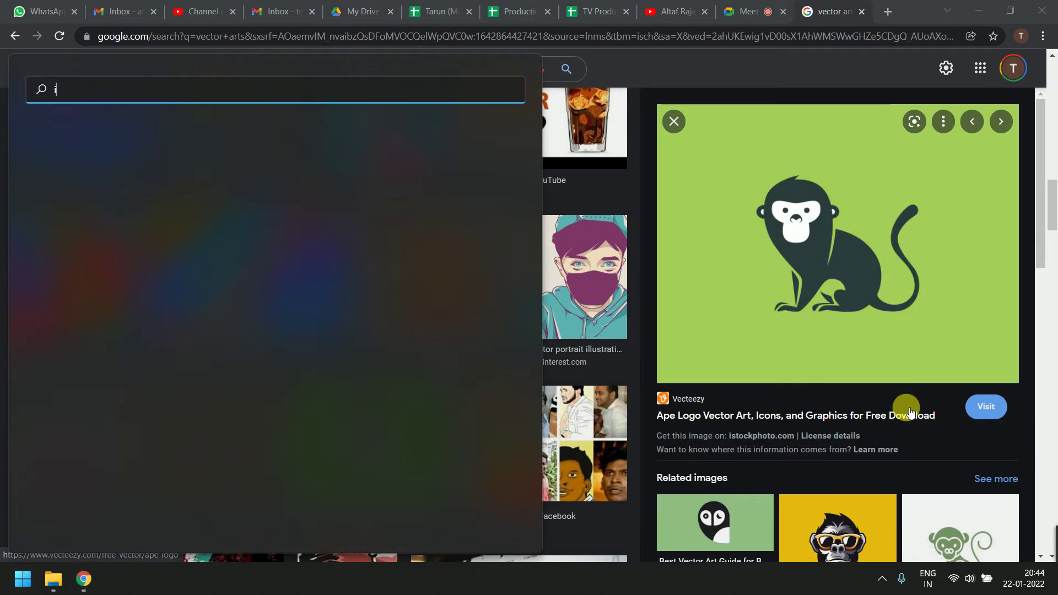
key(Return)
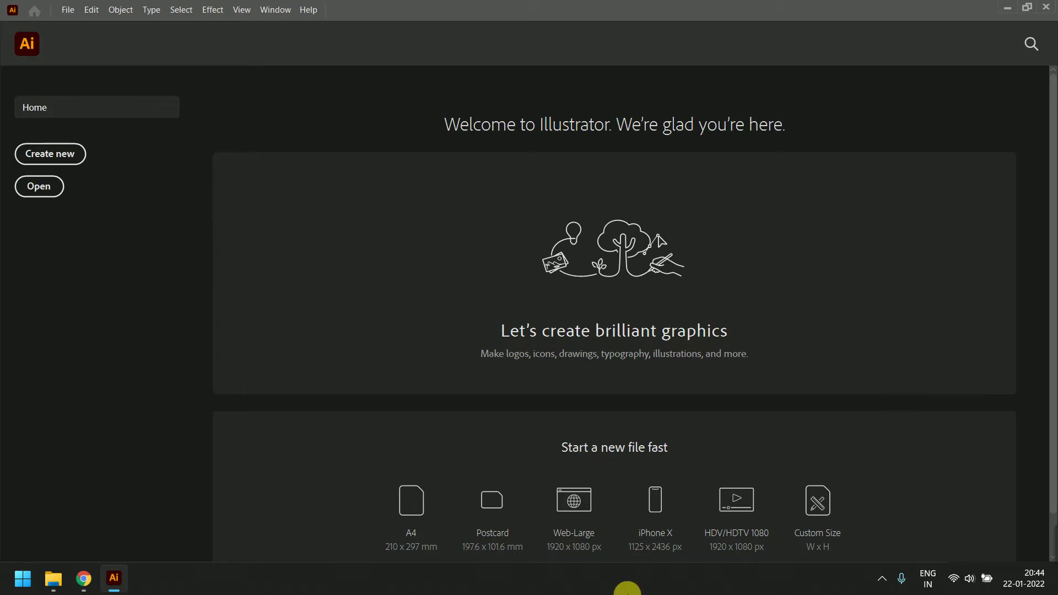
- Create a new blank A4 document from the Illustrator Home screen presets
click(403, 496)
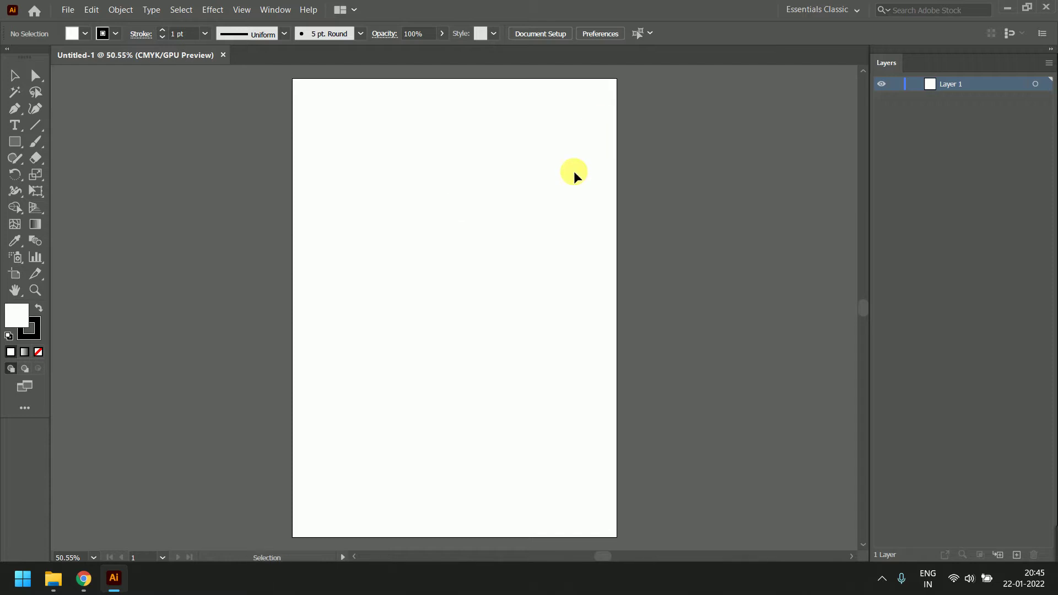
scroll(551, 201, down, 1)
scroll(551, 200, up, 1)
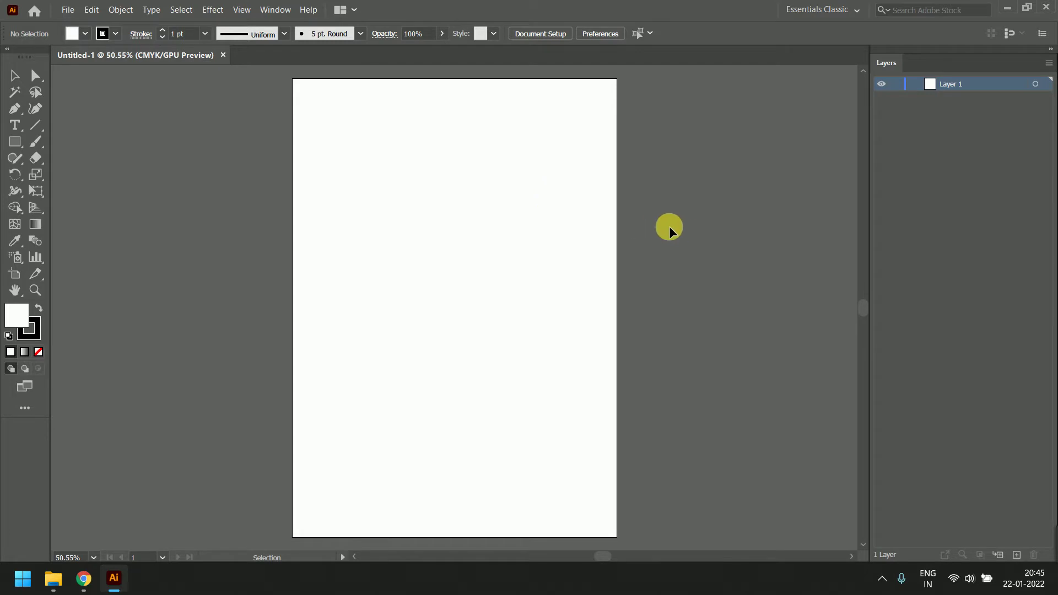
- Copy the green monkey image from Chrome and paste it onto the A4 artboard
mouse_move(84, 579)
click(108, 529)
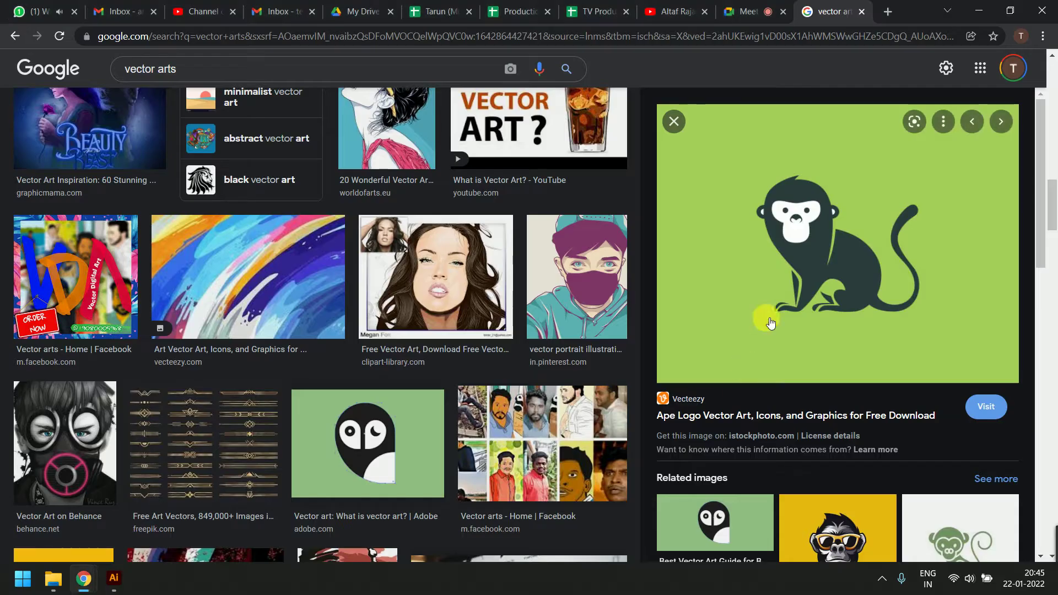
right_click(777, 218)
click(840, 409)
key(alt+Tab)
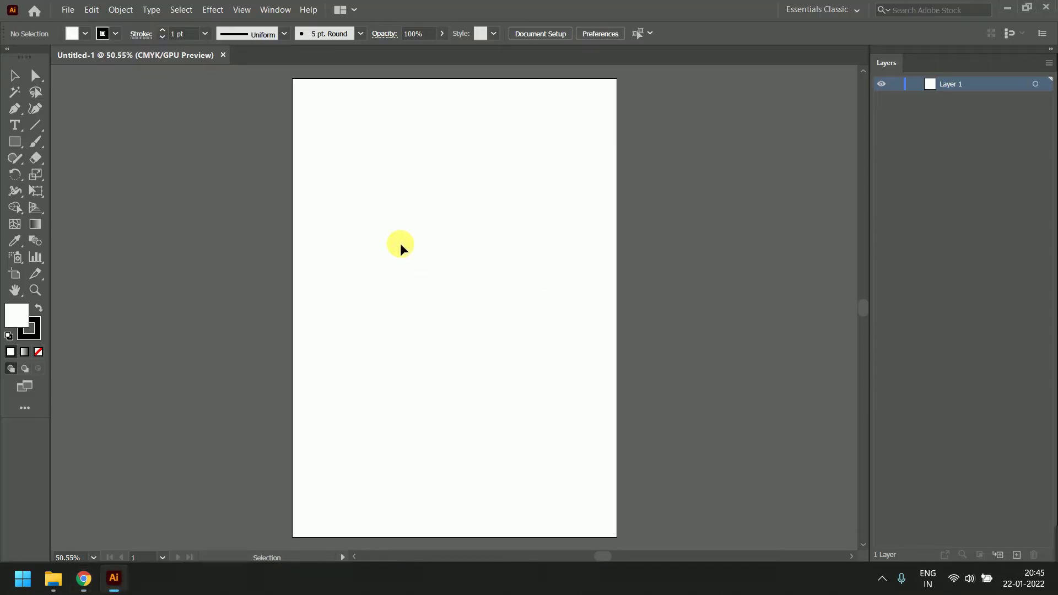
key(ctrl+v)
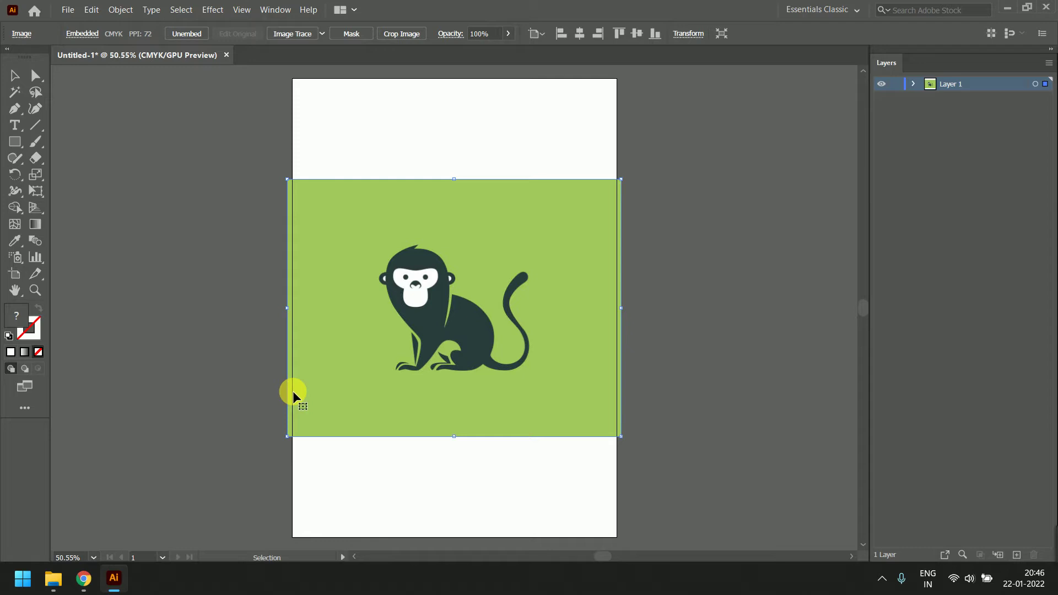
mouse_move(84, 577)
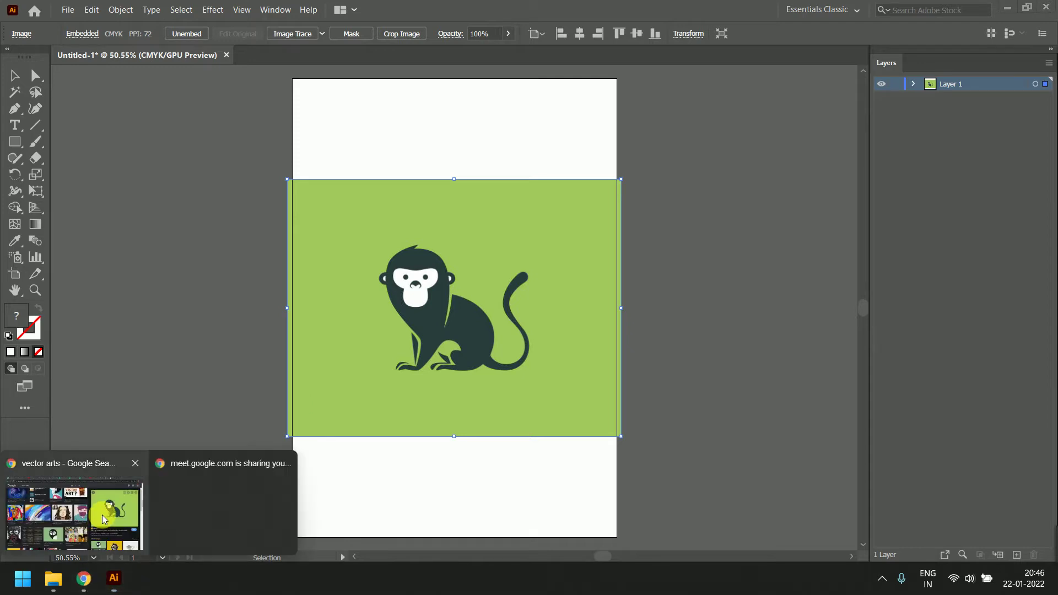
click(76, 512)
right_click(725, 227)
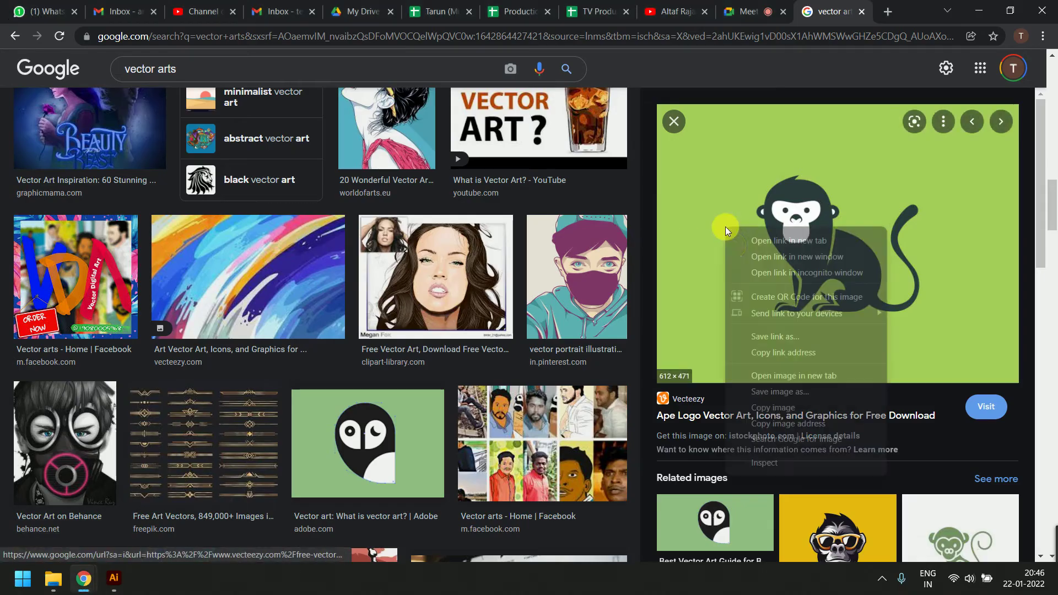
- Save the green monkey preview image from Google Images to the Desktop as a JPEG
click(774, 392)
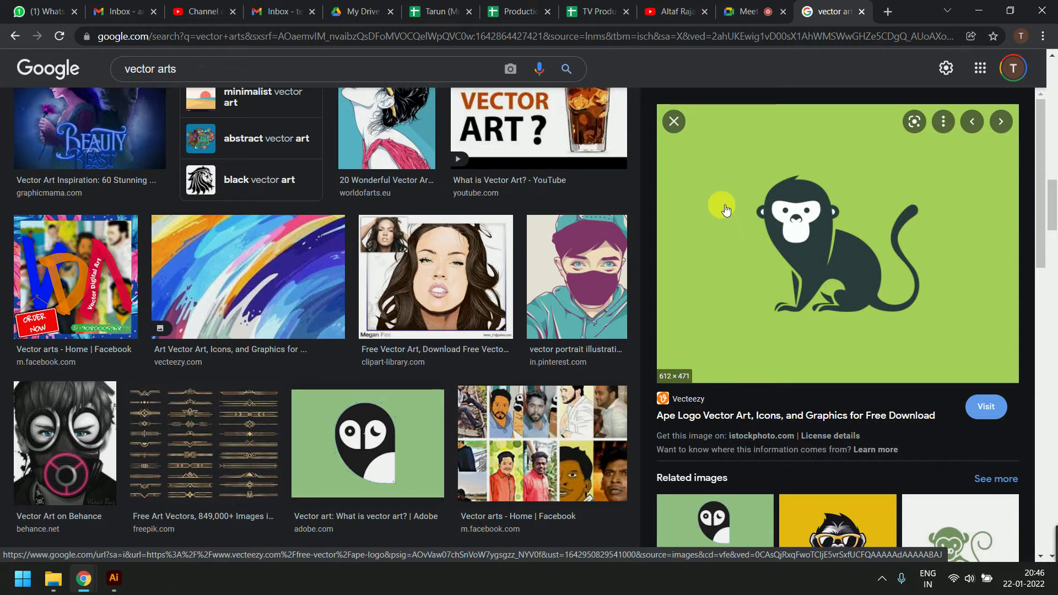
right_click(729, 233)
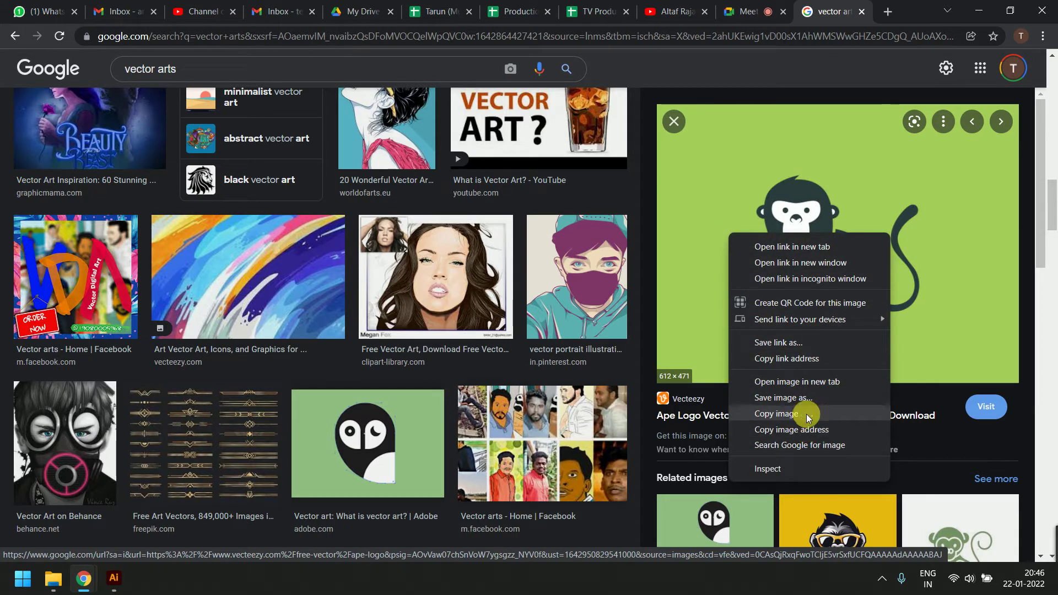
click(806, 414)
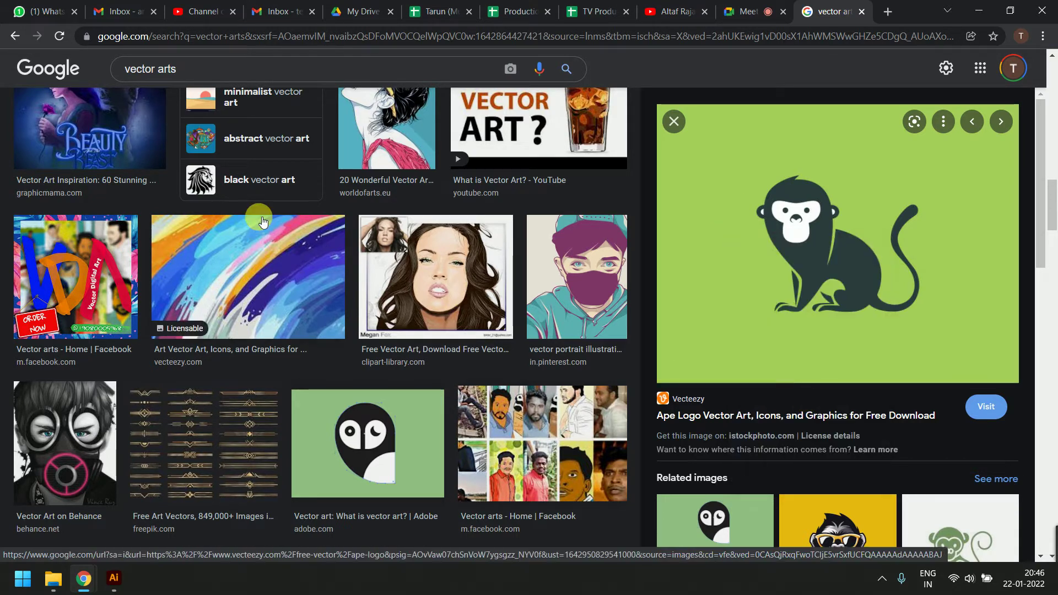
right_click(818, 333)
key(v)
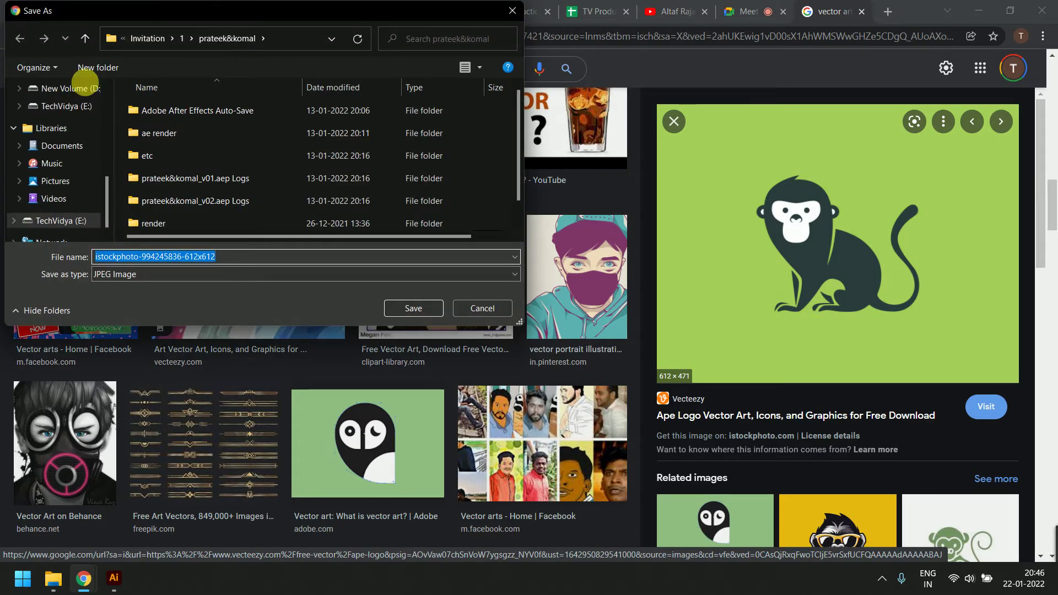
scroll(89, 102, up, 5)
click(82, 110)
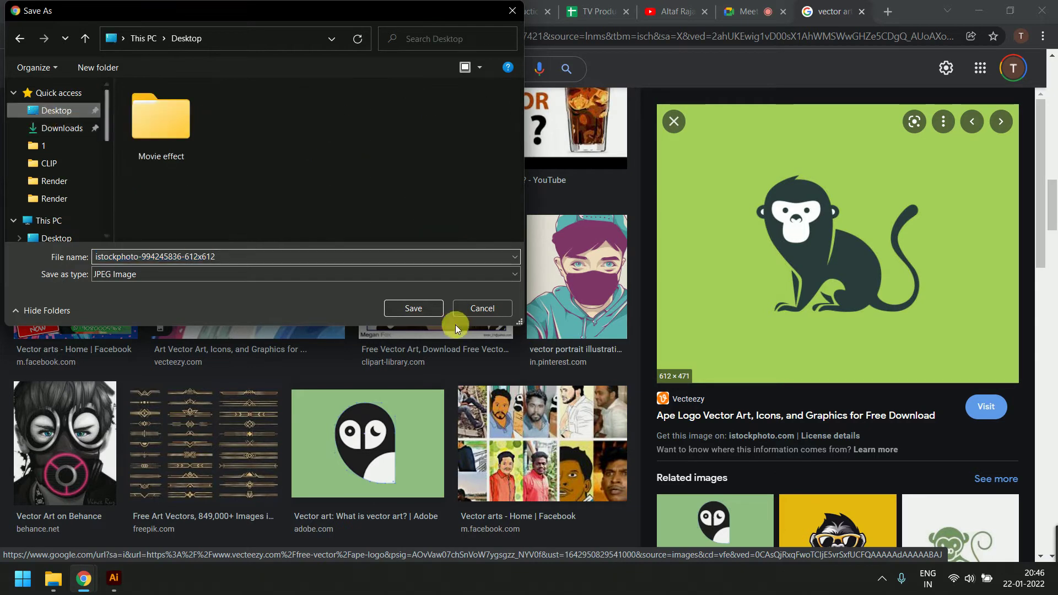
click(397, 310)
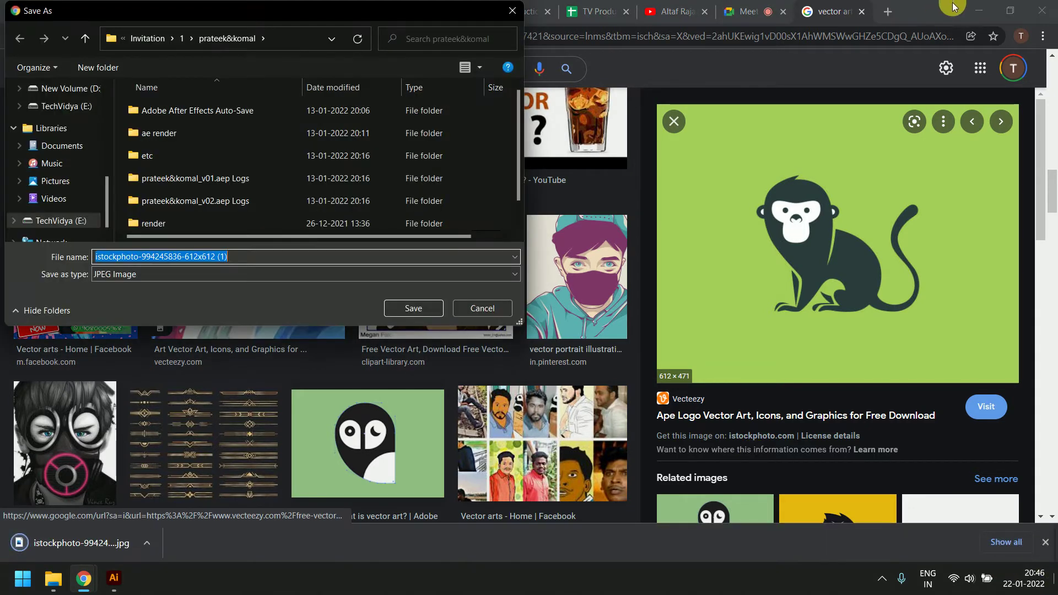
click(466, 309)
- Drag the saved monkey JPEG into Illustrator, placing it in a small box near the artboard top
key(alt+Tab)
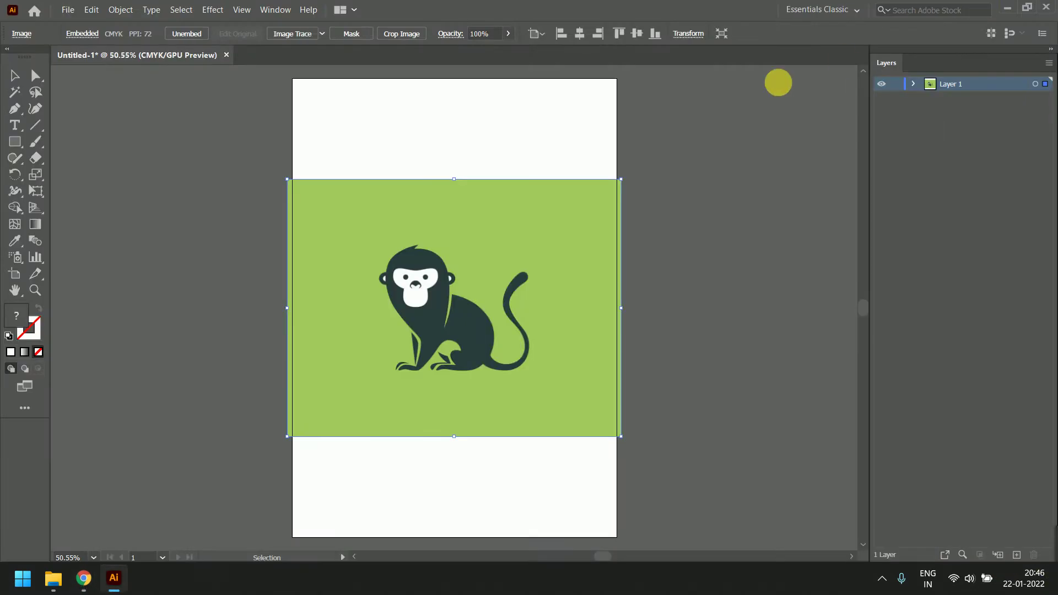
click(1008, 7)
drag(47, 499, 191, 467)
key(alt+Tab)
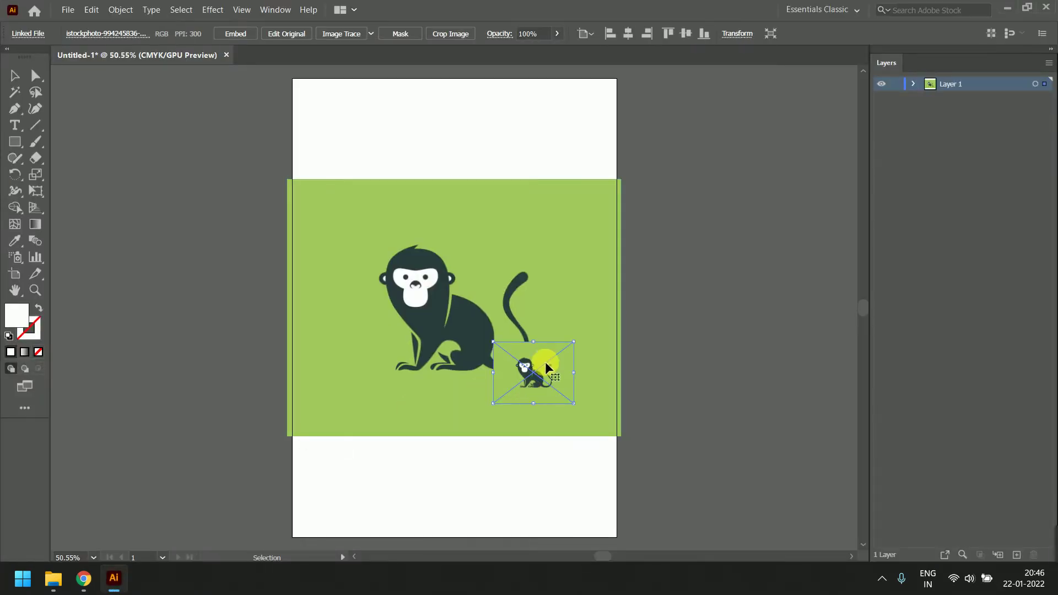
drag(552, 309, 469, 117)
click(527, 132)
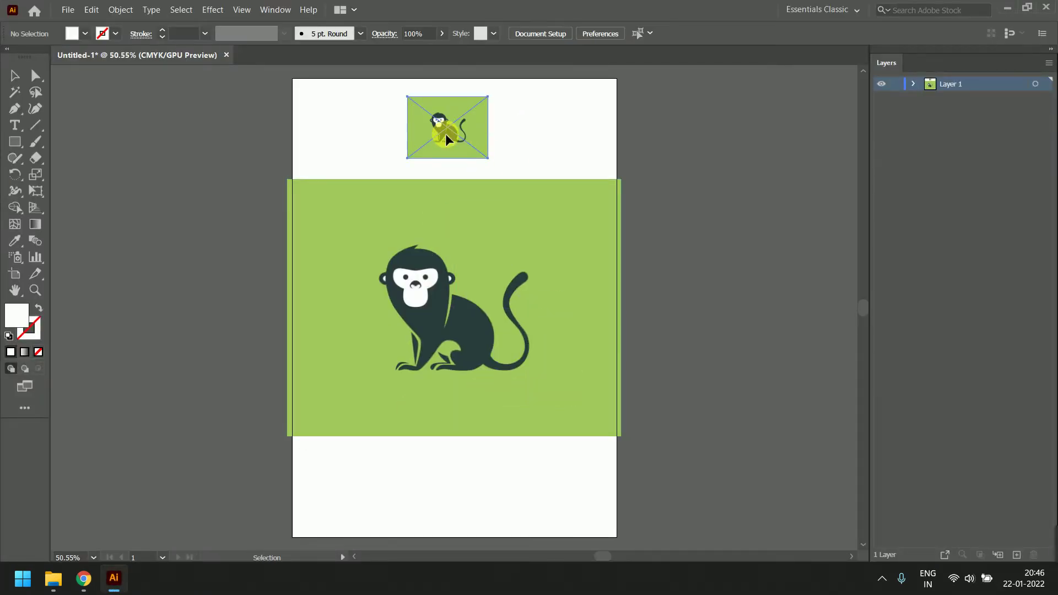
click(445, 134)
- Alternate the selection between the large green monkey image and the small placed image
click(462, 240)
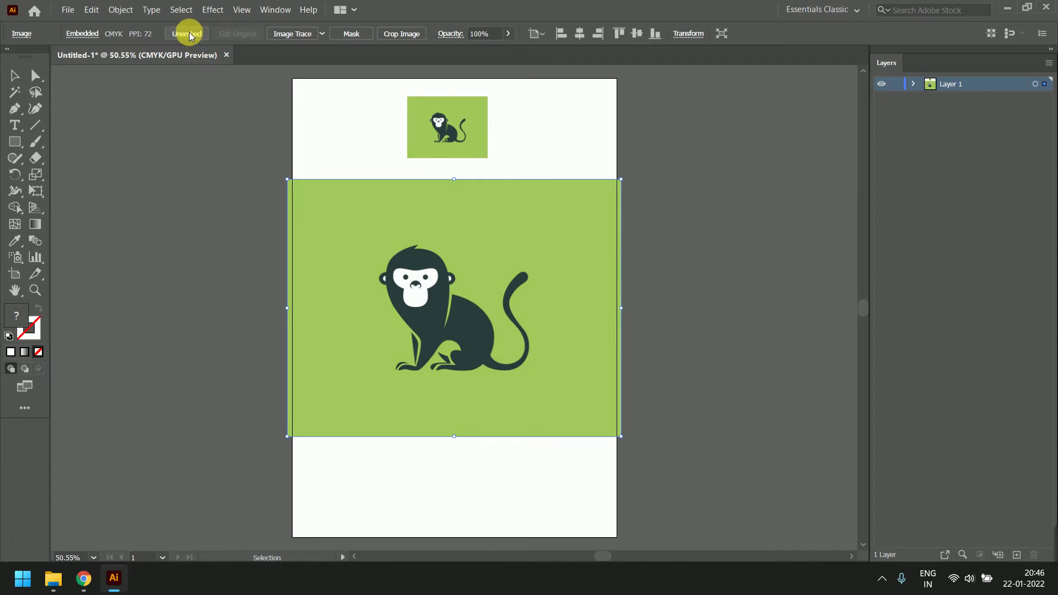
click(440, 100)
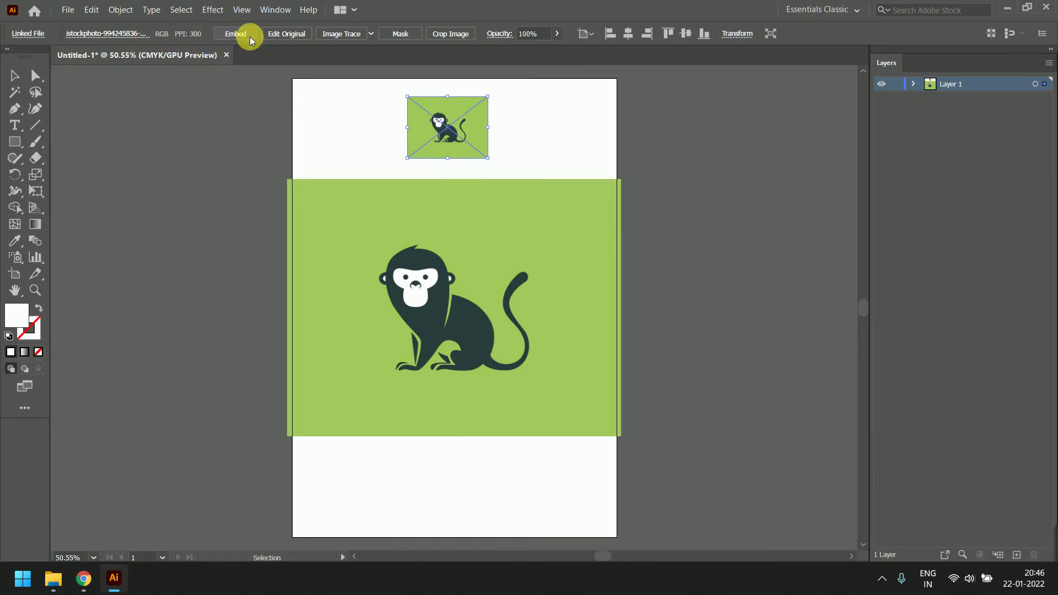
click(373, 244)
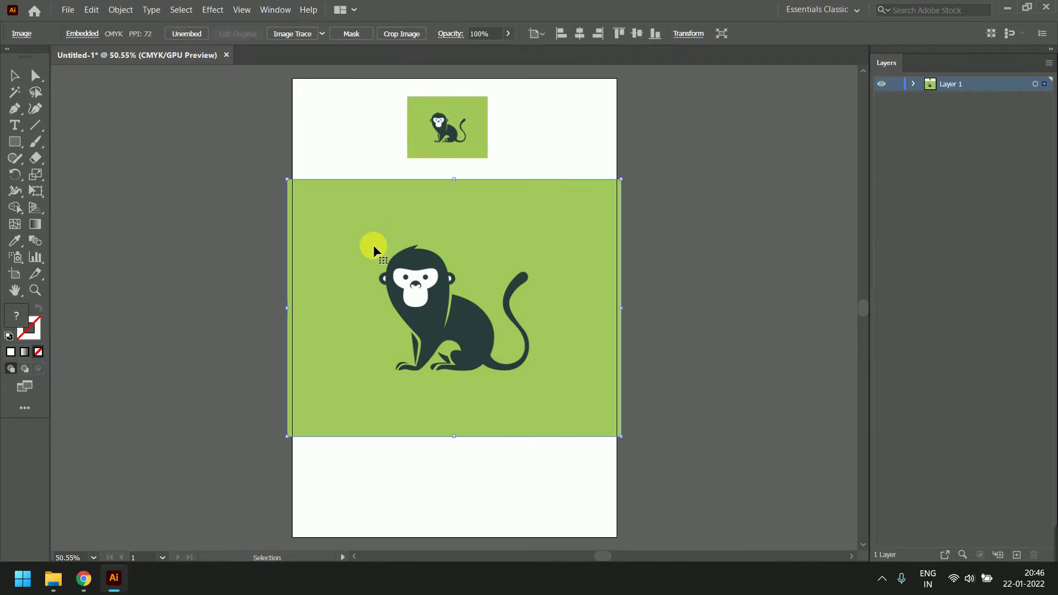
click(435, 127)
click(338, 326)
click(452, 150)
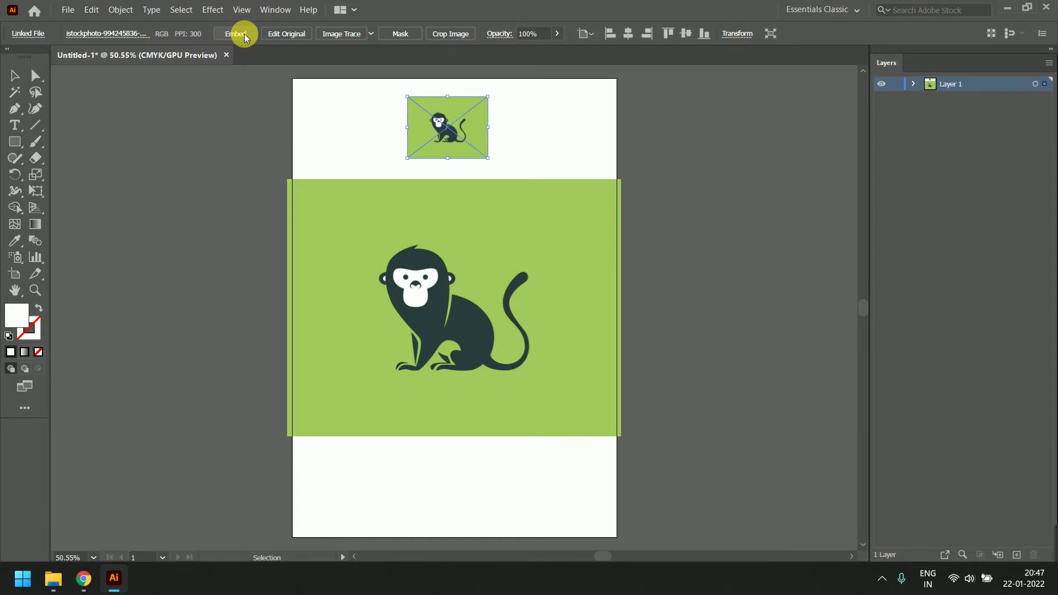
click(244, 34)
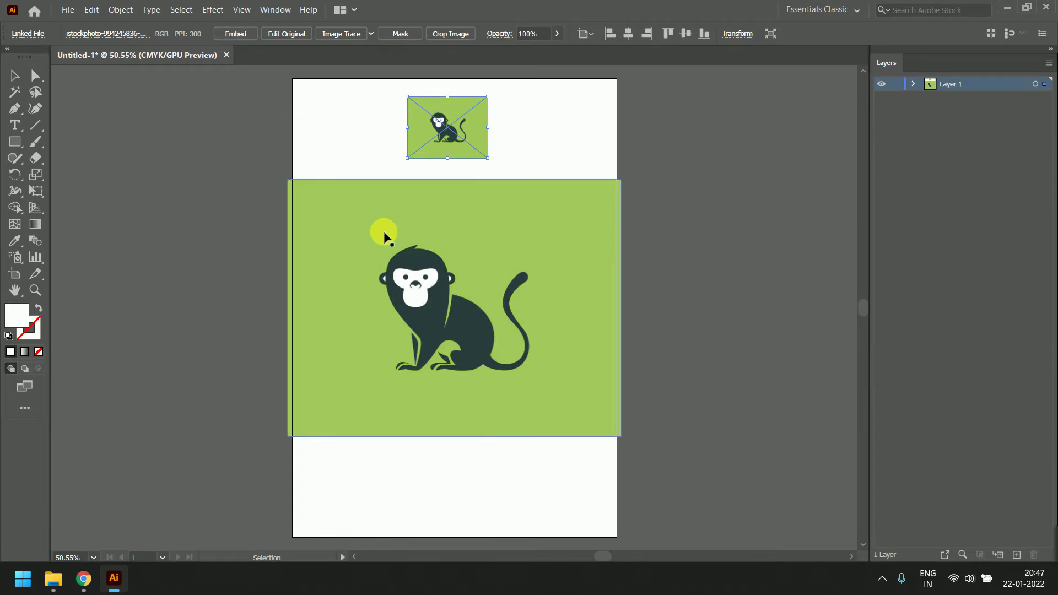
click(455, 131)
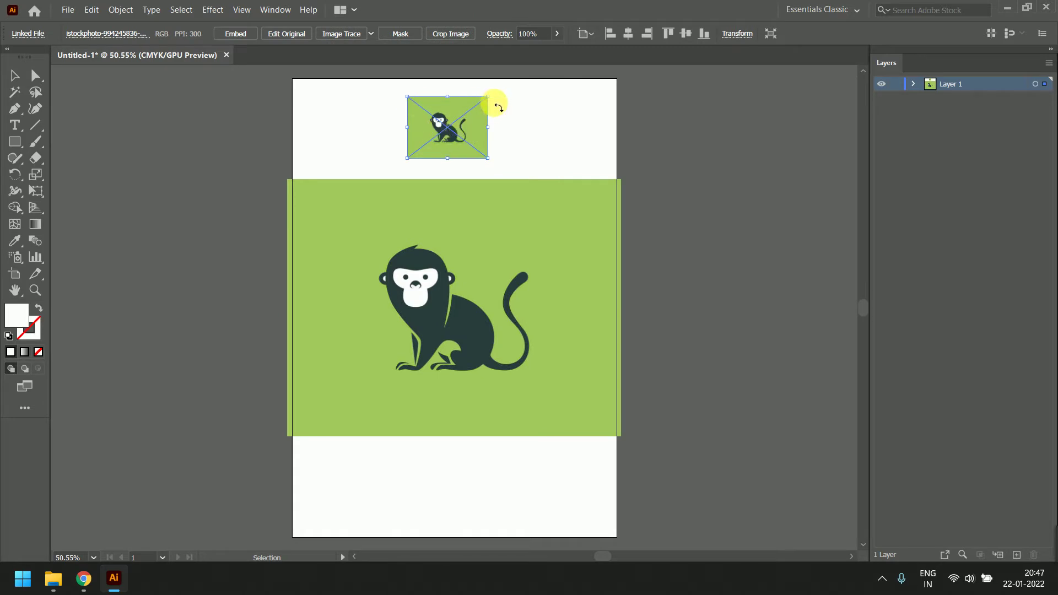
click(466, 131)
click(455, 199)
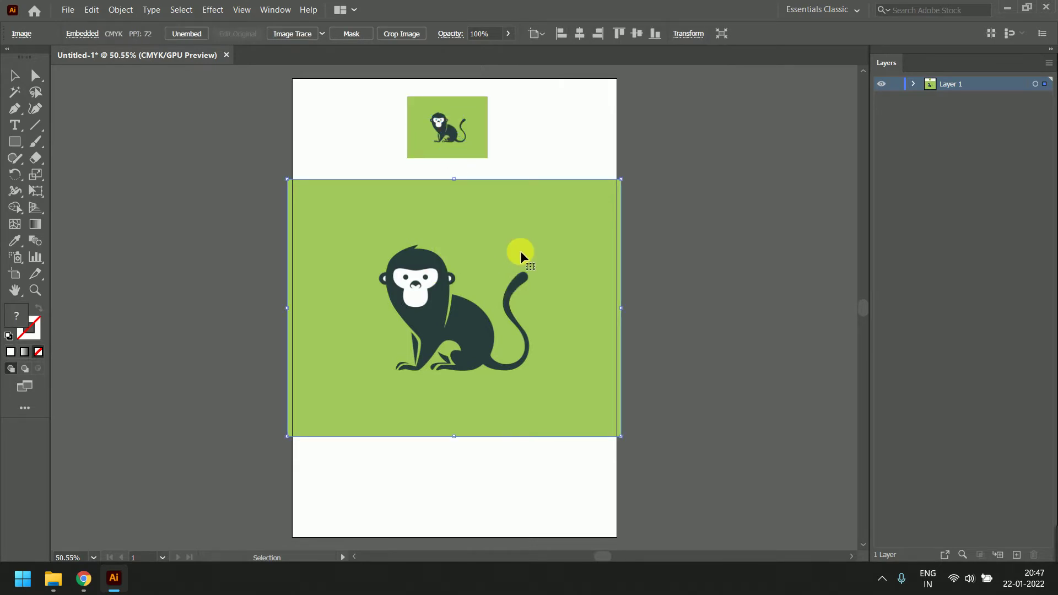
click(444, 134)
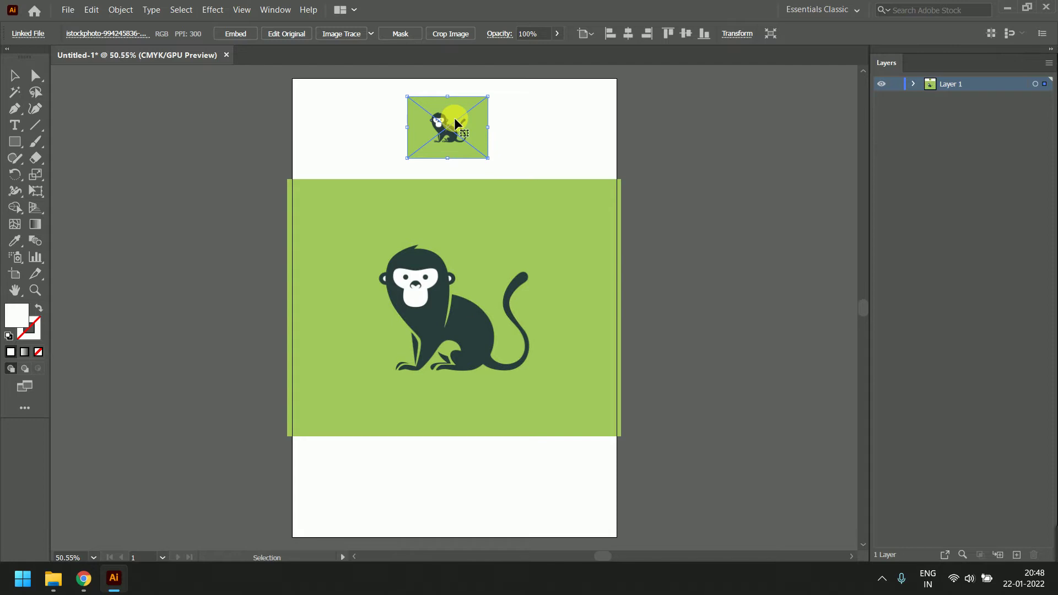
click(437, 286)
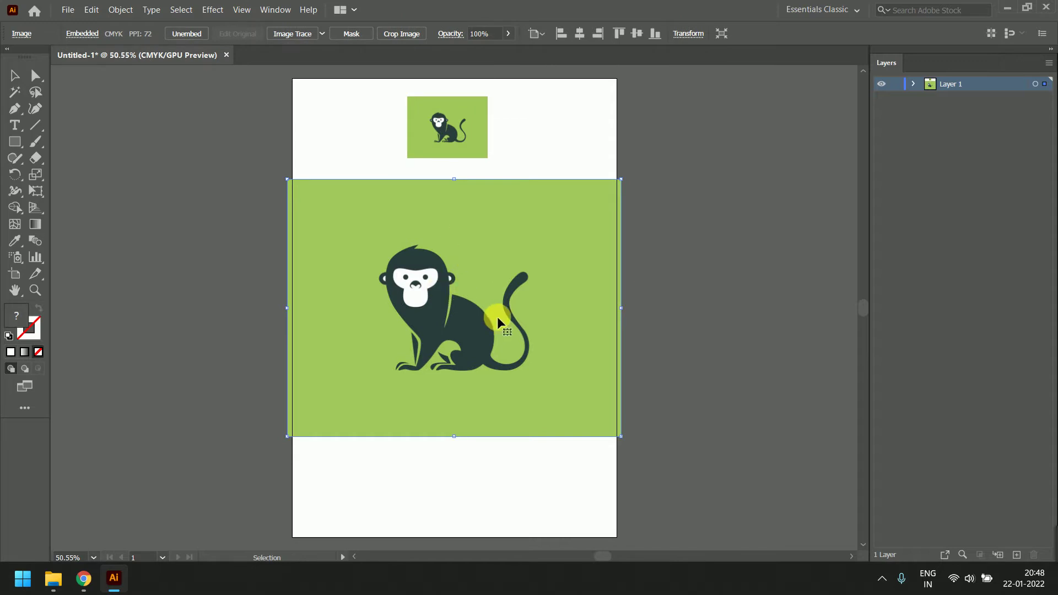
click(449, 140)
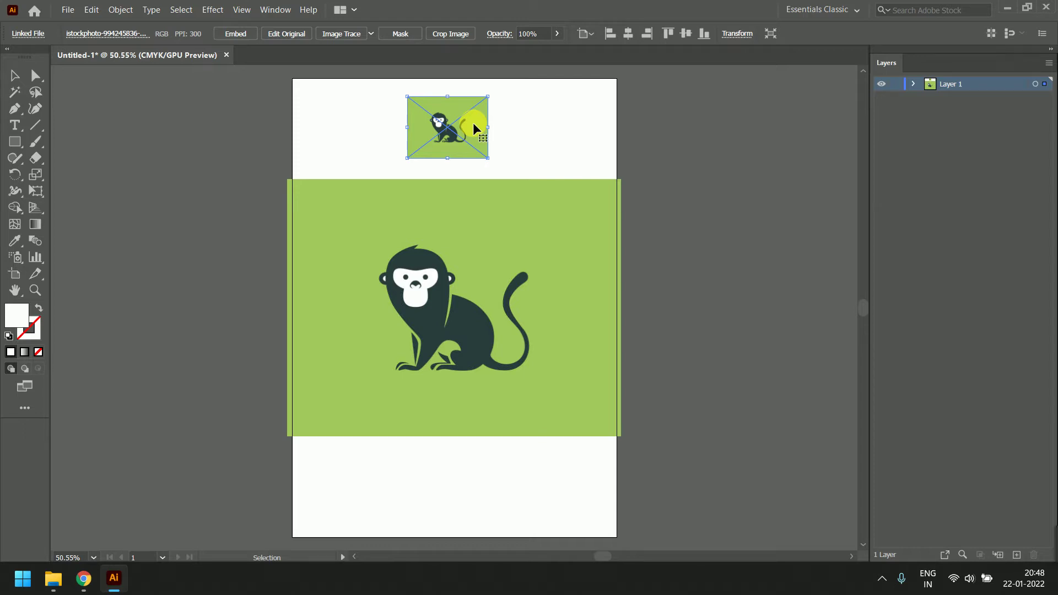
- Embed the small monkey image and nudge it and the large reference slightly
click(247, 35)
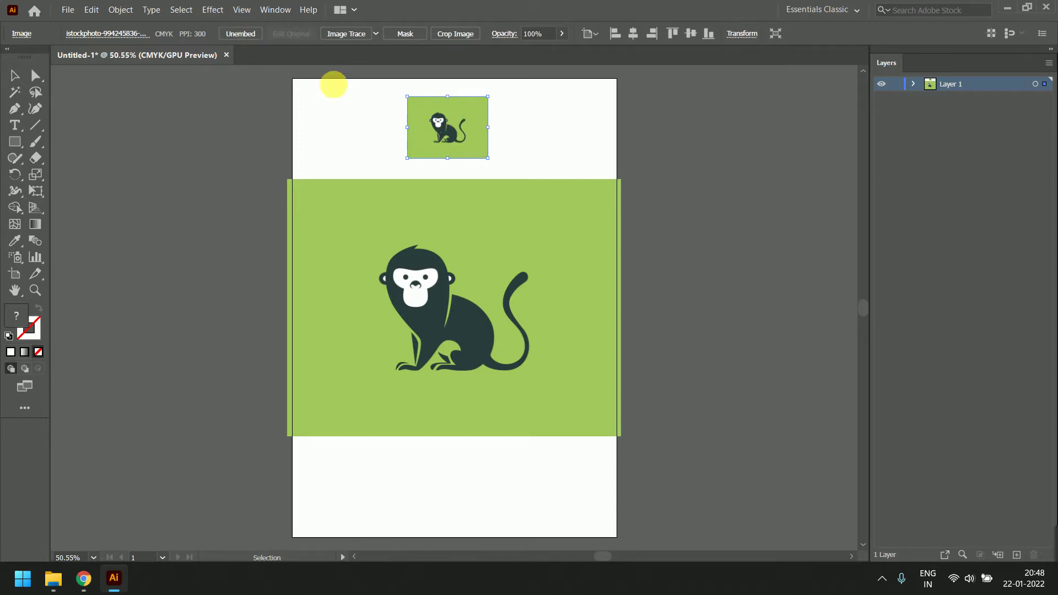
drag(470, 120, 488, 114)
mouse_move(507, 268)
mouse_down()
mouse_move(503, 280)
mouse_move(514, 276)
mouse_move(494, 254)
mouse_up()
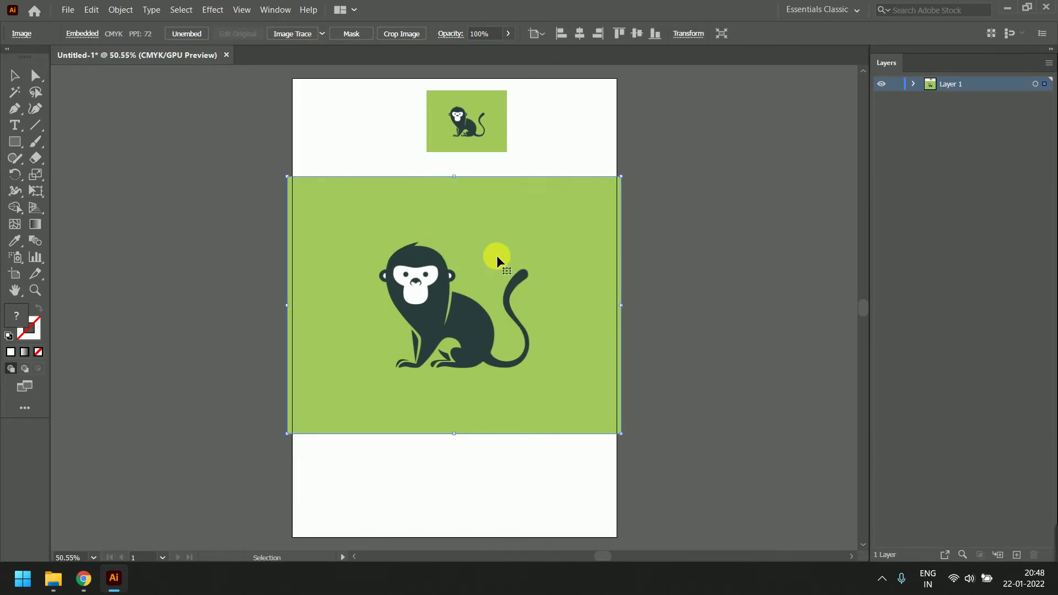
- Delete the small monkey thumbnail, then reselect the large green reference image
click(484, 116)
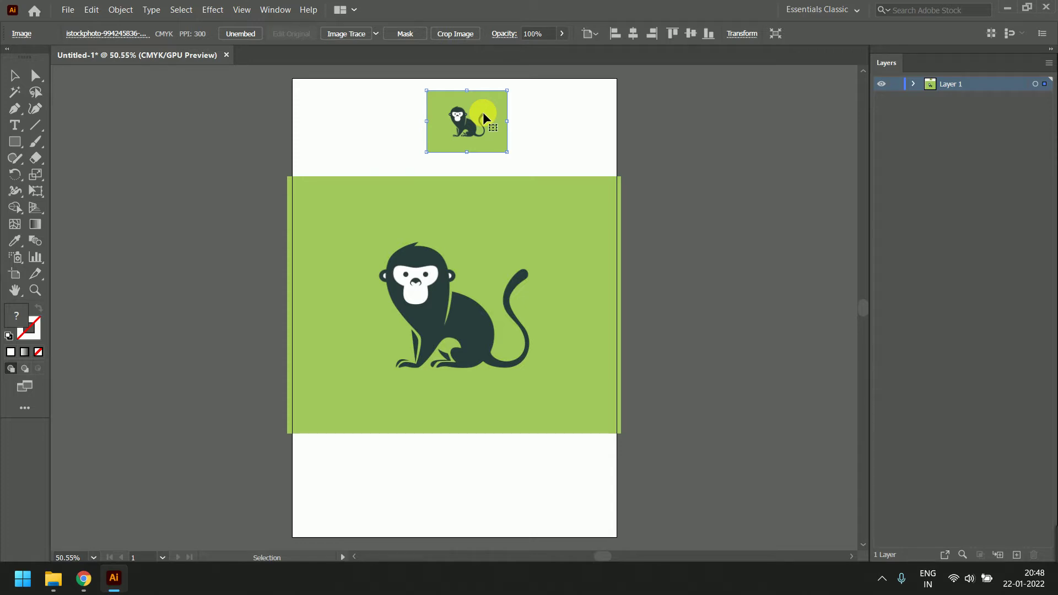
key(Delete)
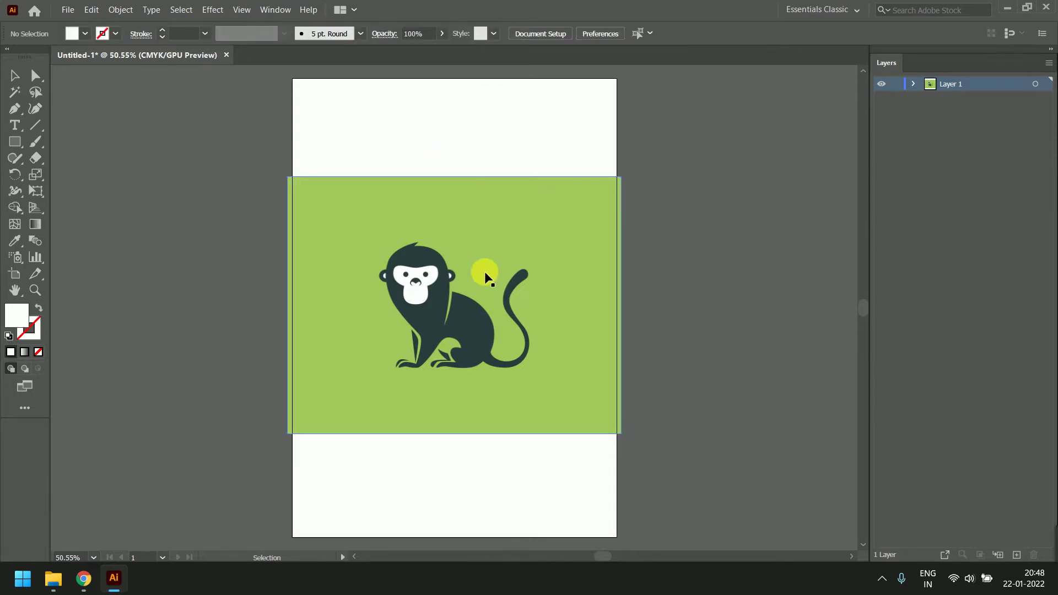
click(486, 271)
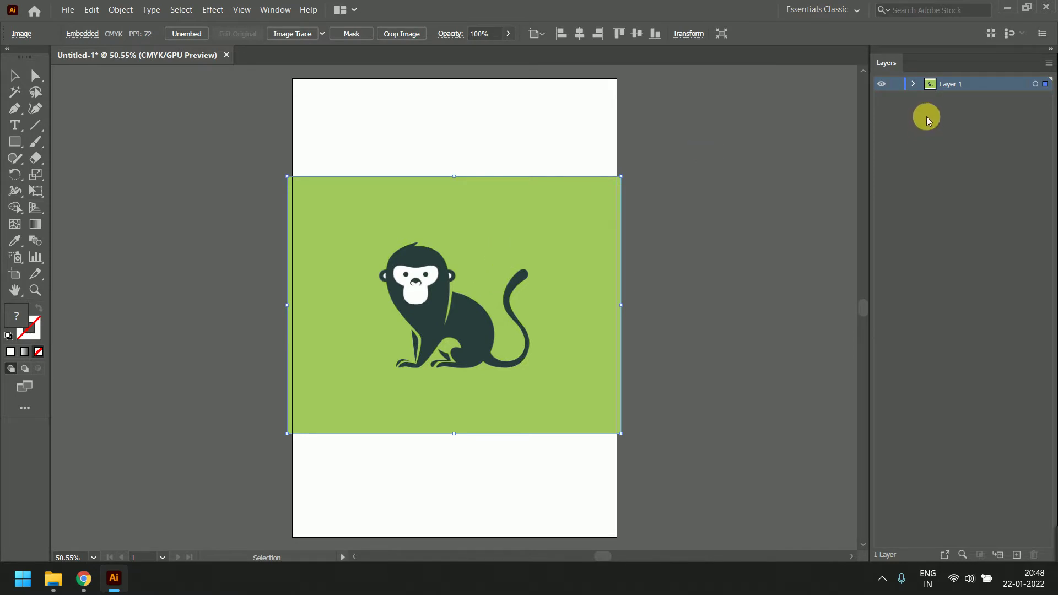
- Lock Layer 1 holding the monkey reference and switch to the Pen tool
click(895, 85)
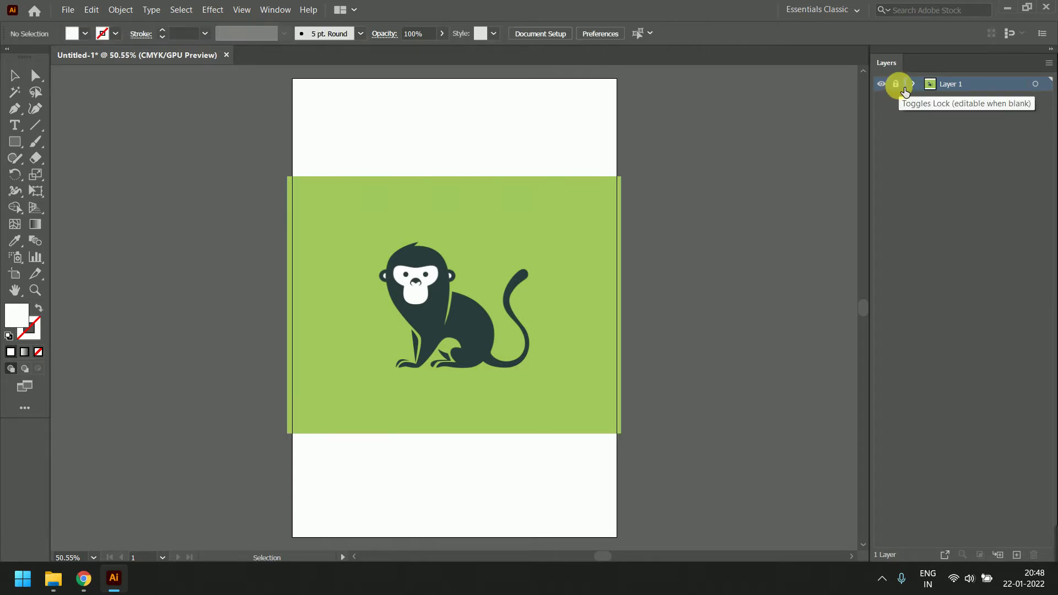
click(431, 324)
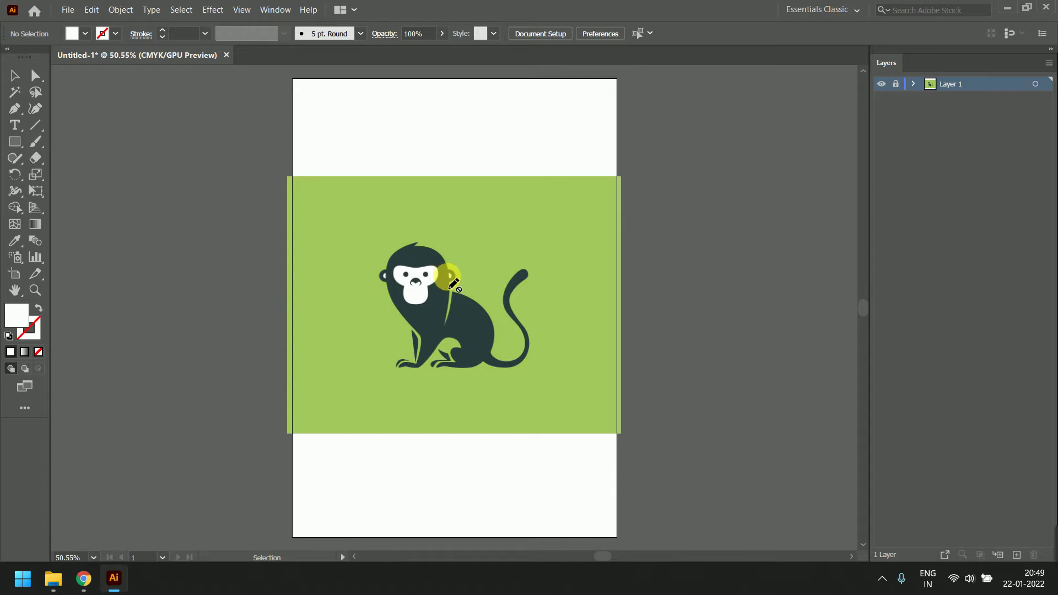
click(14, 109)
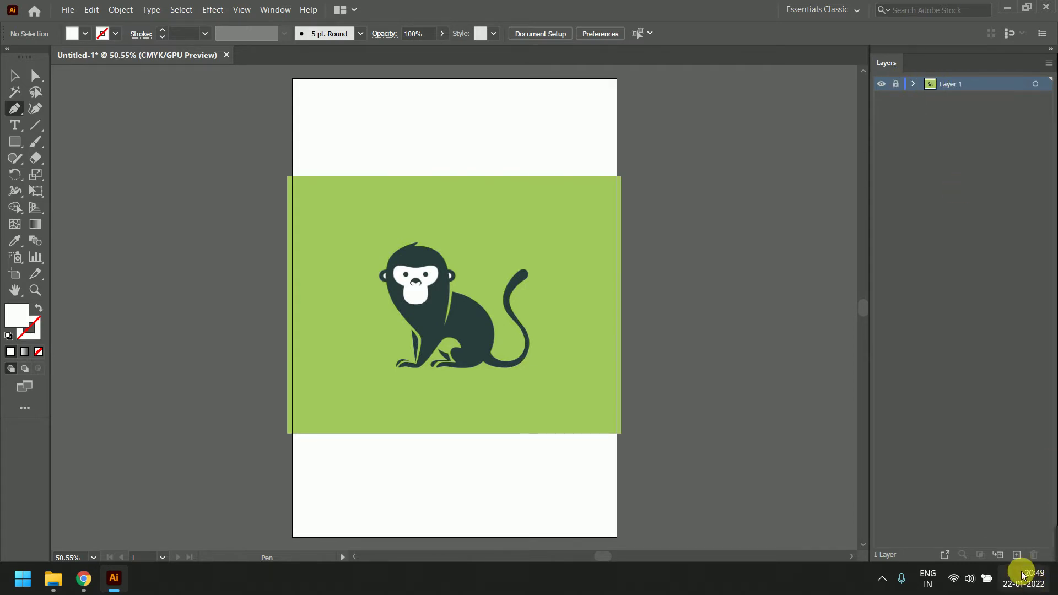
- Add a new Layer 2 above the monkey reference on Layer 1
click(1017, 555)
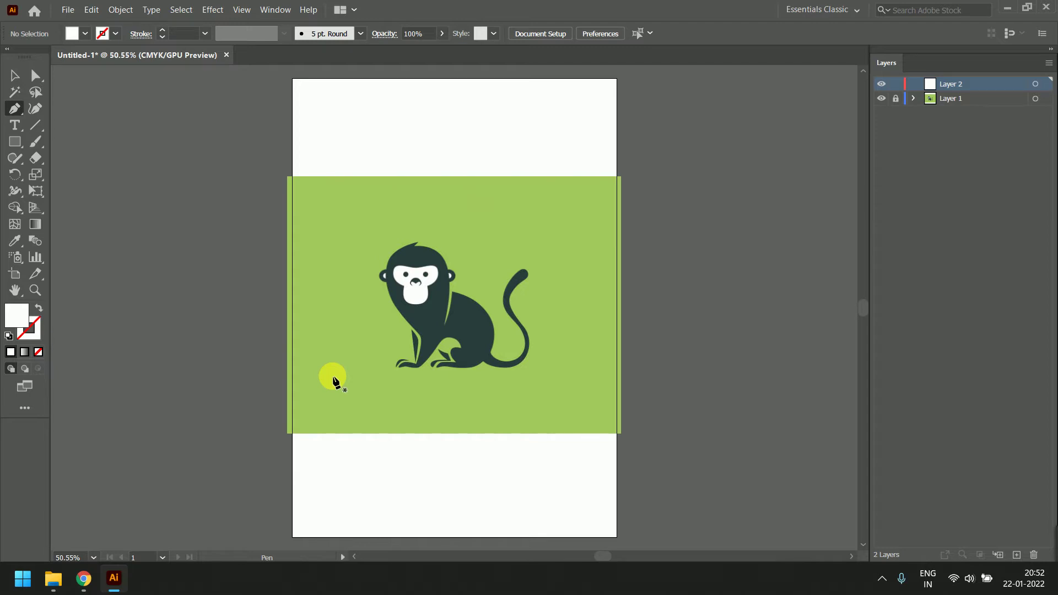
- Pan and zoom in to 200% so the monkey's head fills the view
scroll(341, 378, up, 1)
scroll(485, 319, up, 1)
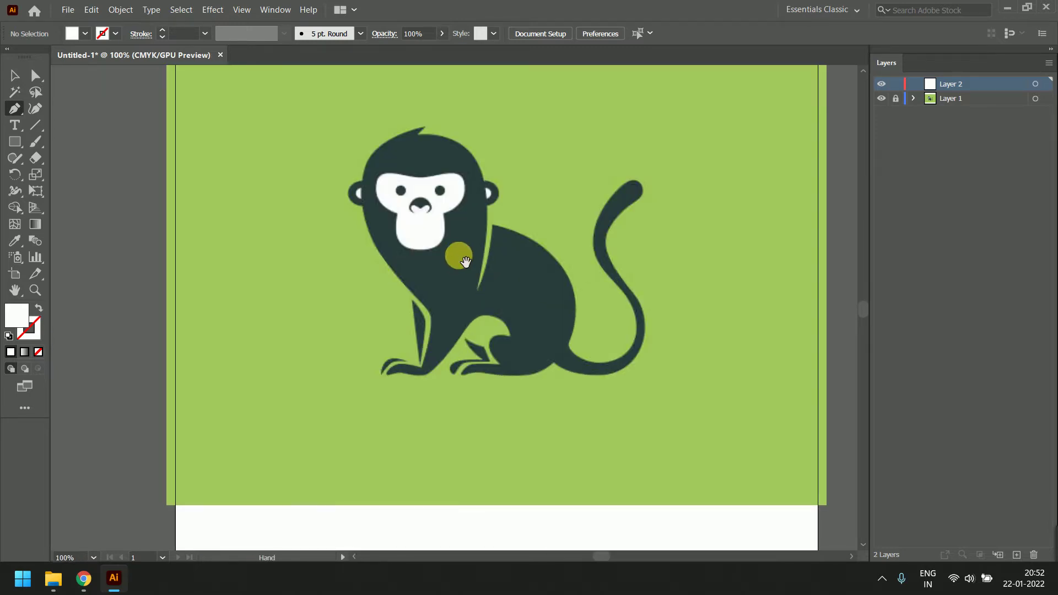
drag(466, 262, 466, 299)
scroll(466, 292, up, 1)
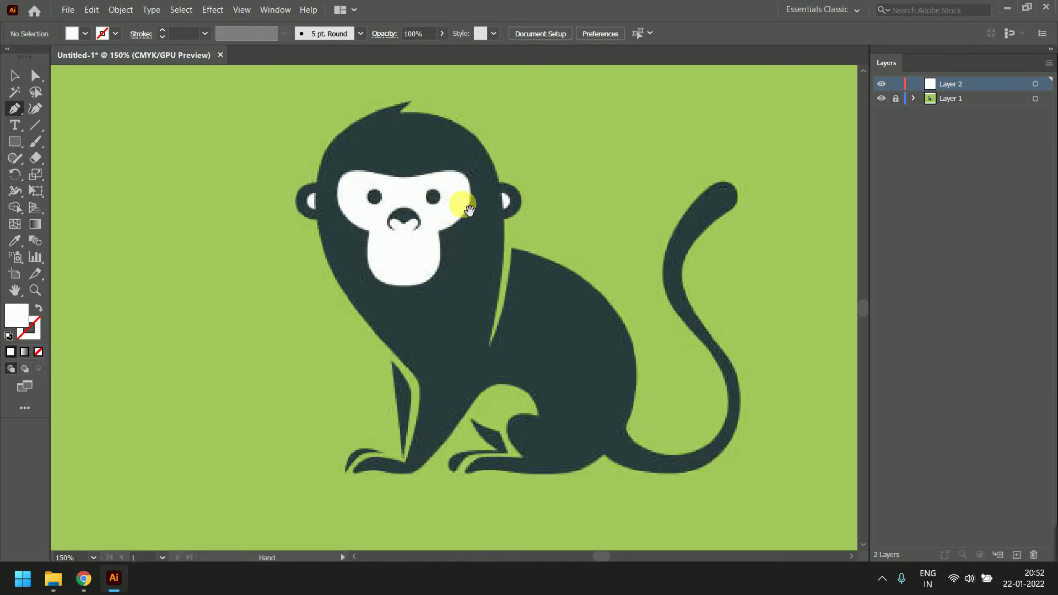
drag(469, 210, 473, 224)
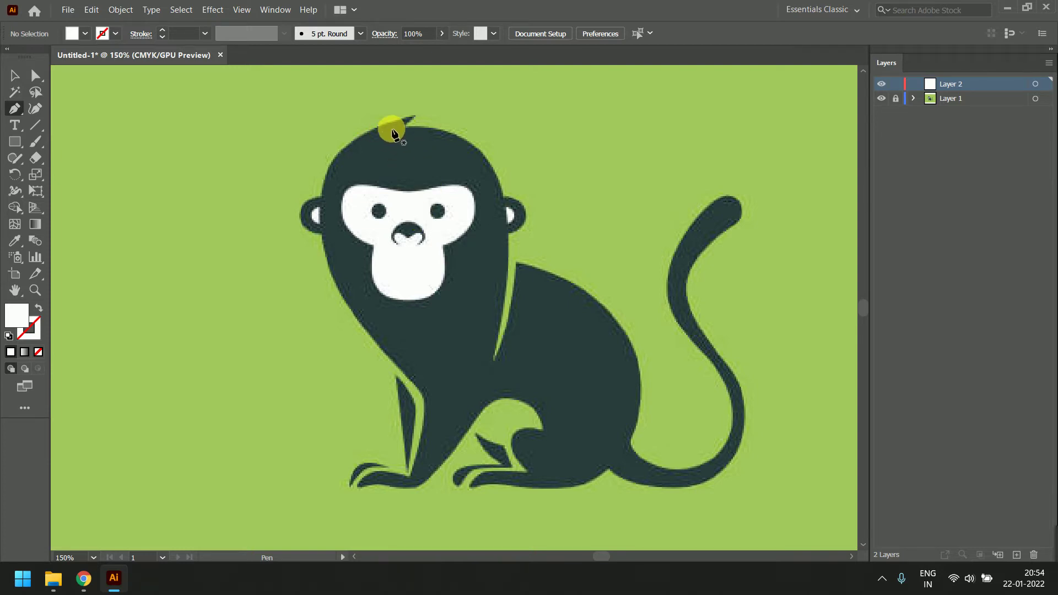
scroll(400, 139, up, 1)
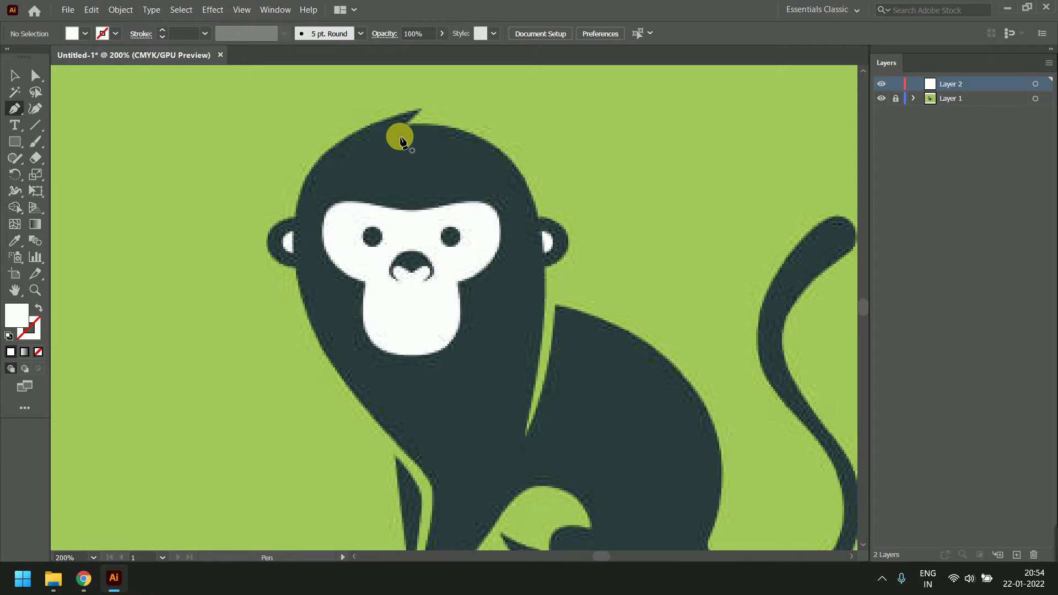
scroll(403, 132, up, 1)
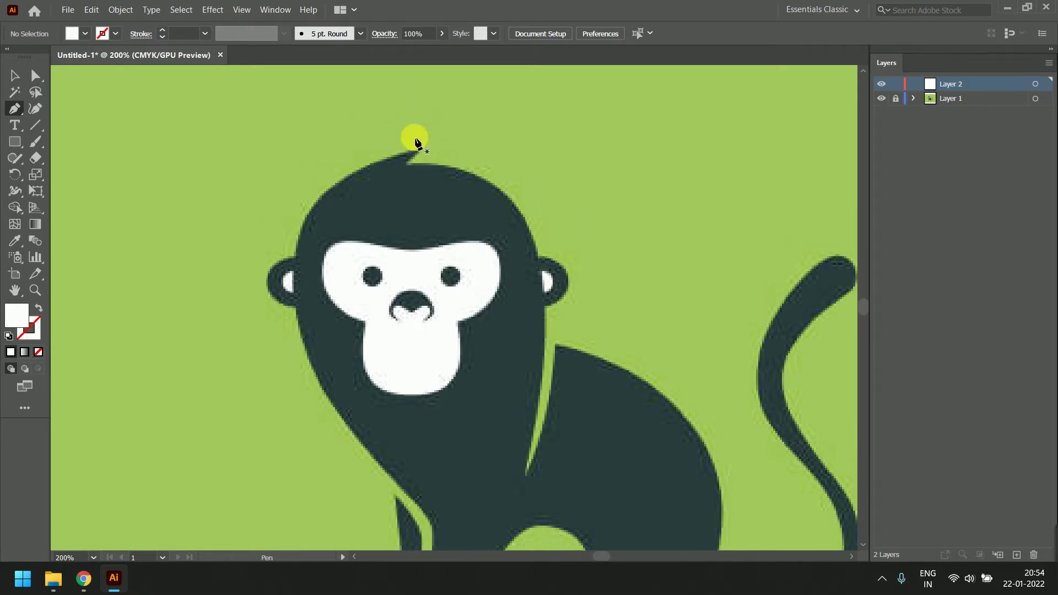
- Trace the head outline from the top tuft down past the ear to the chest edge
click(407, 166)
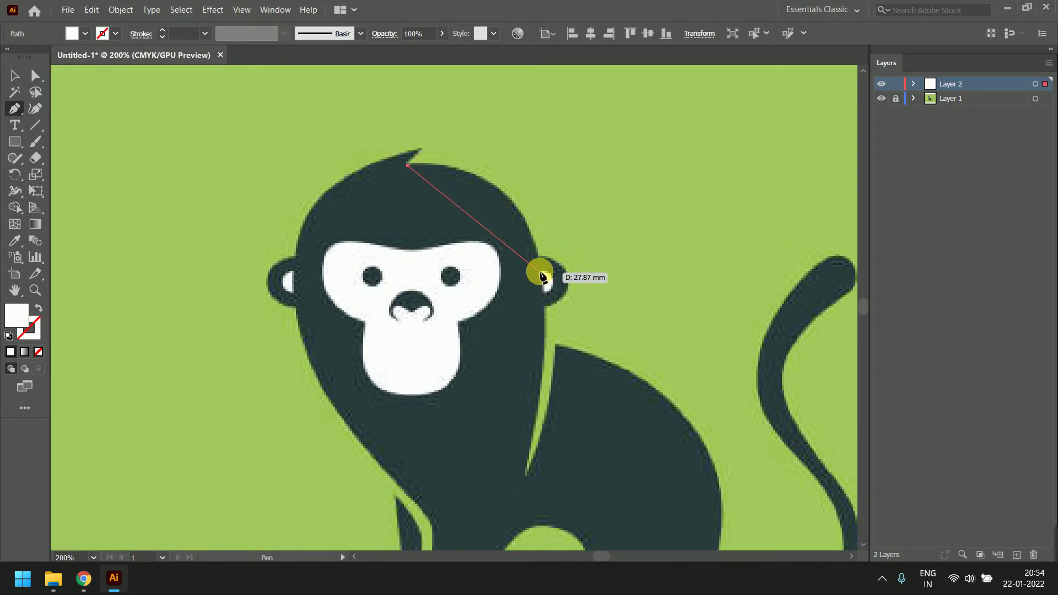
drag(540, 270, 553, 385)
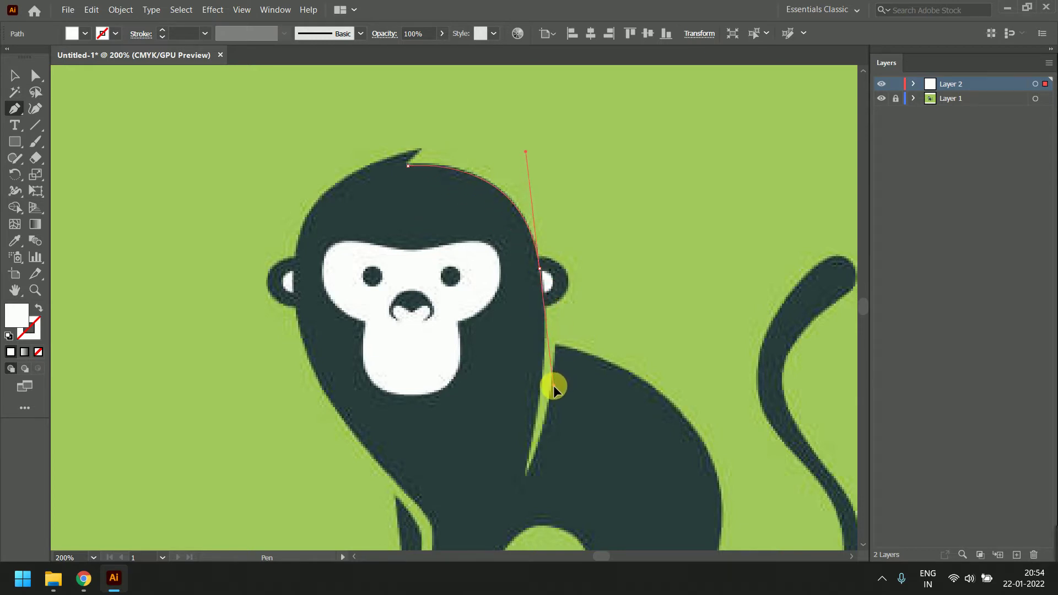
drag(553, 385, 559, 402)
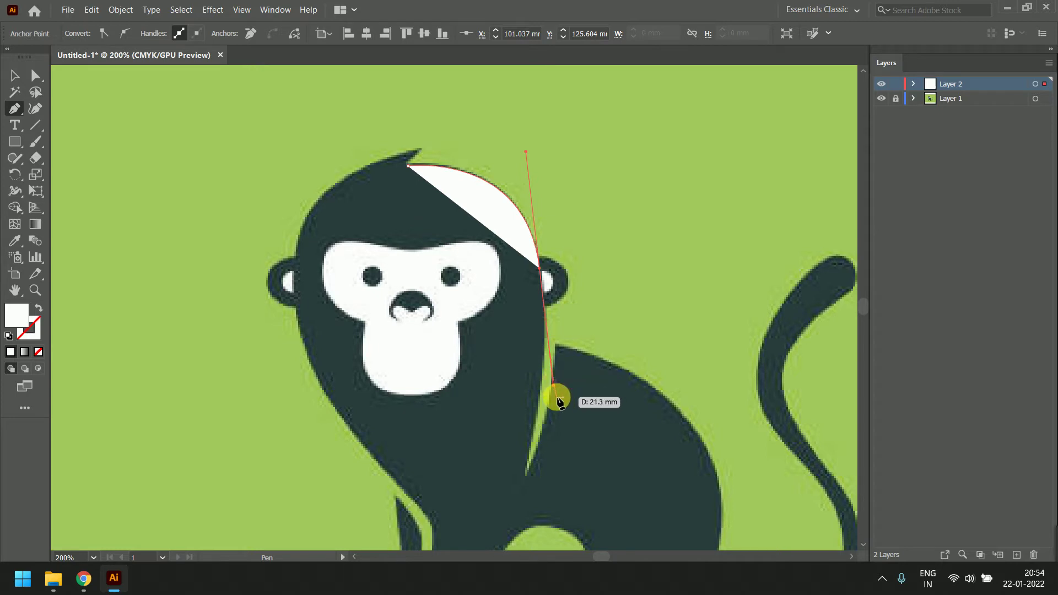
mouse_move(560, 402)
mouse_down()
mouse_move(544, 368)
mouse_move(583, 304)
mouse_up()
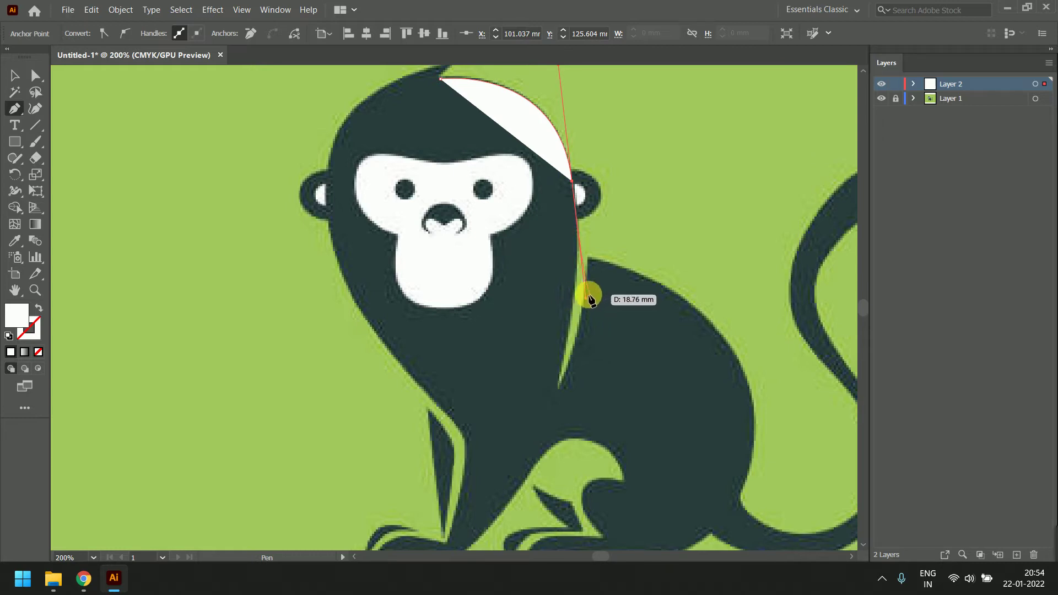
drag(579, 303, 587, 299)
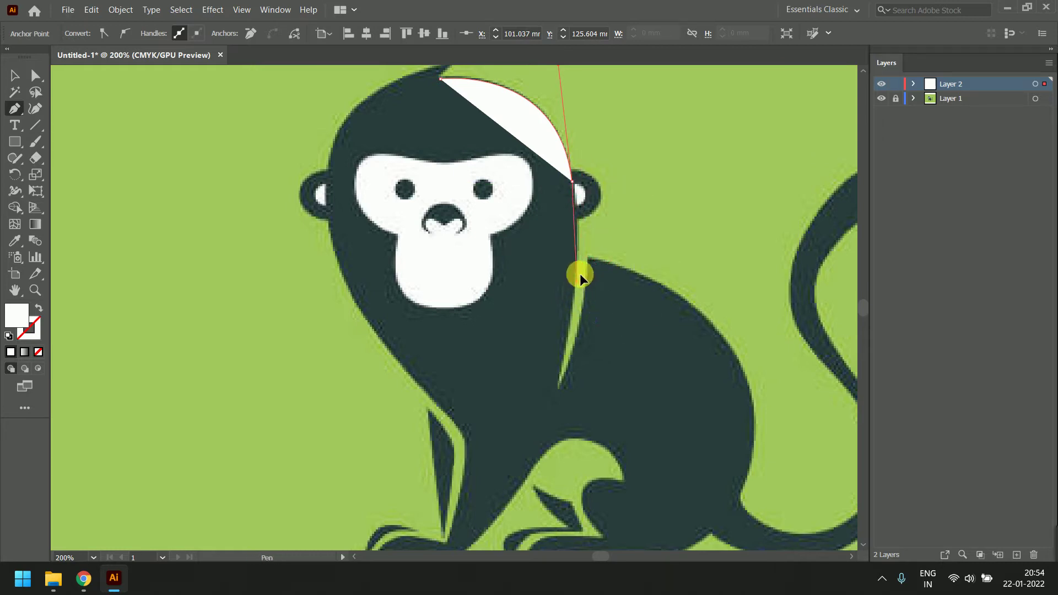
click(578, 229)
mouse_move(585, 389)
mouse_down()
mouse_move(591, 295)
mouse_move(558, 308)
mouse_up()
drag(544, 355, 533, 388)
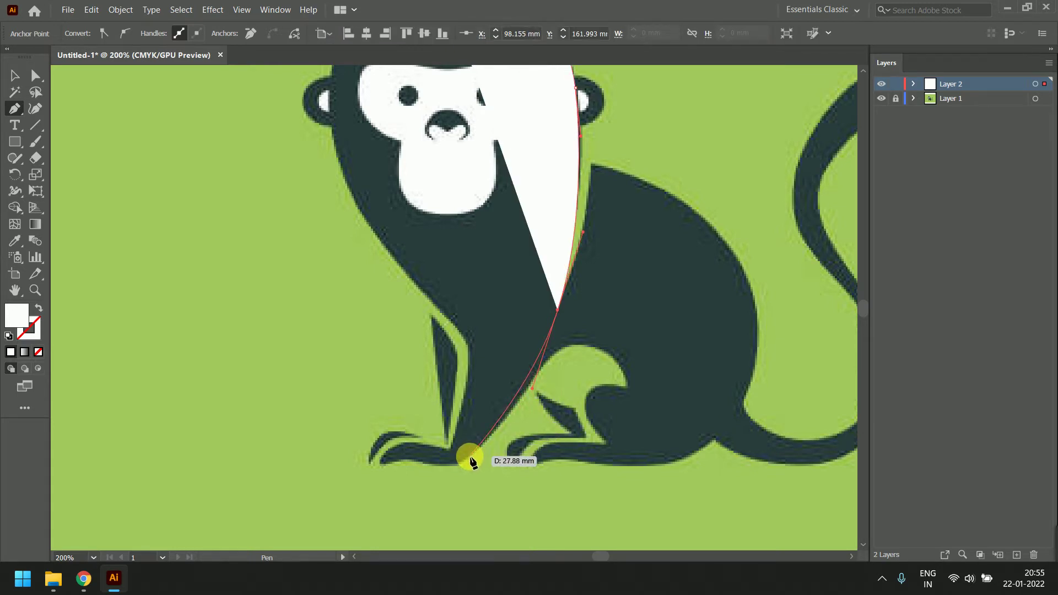
- Curve the path down to the front foot and back up toward the face
drag(471, 457, 435, 491)
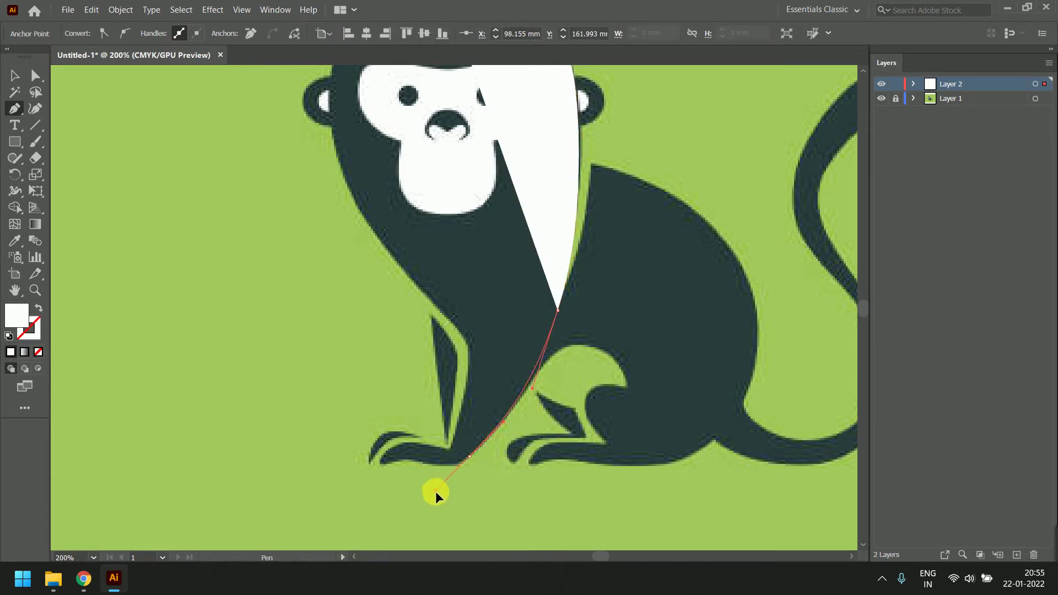
drag(435, 492, 435, 491)
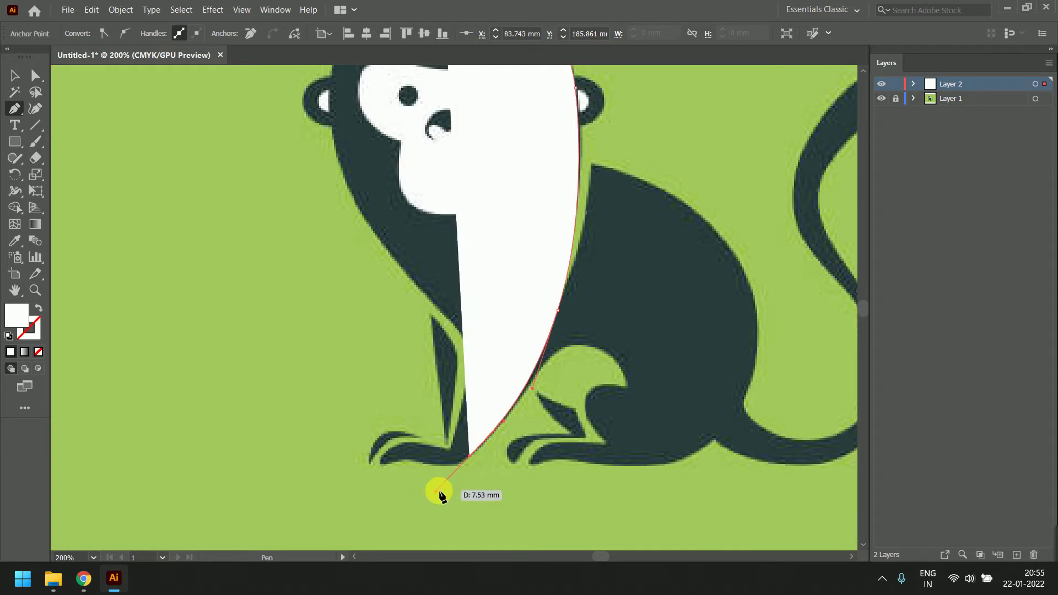
mouse_move(460, 455)
mouse_down()
mouse_move(491, 249)
mouse_move(492, 126)
mouse_up()
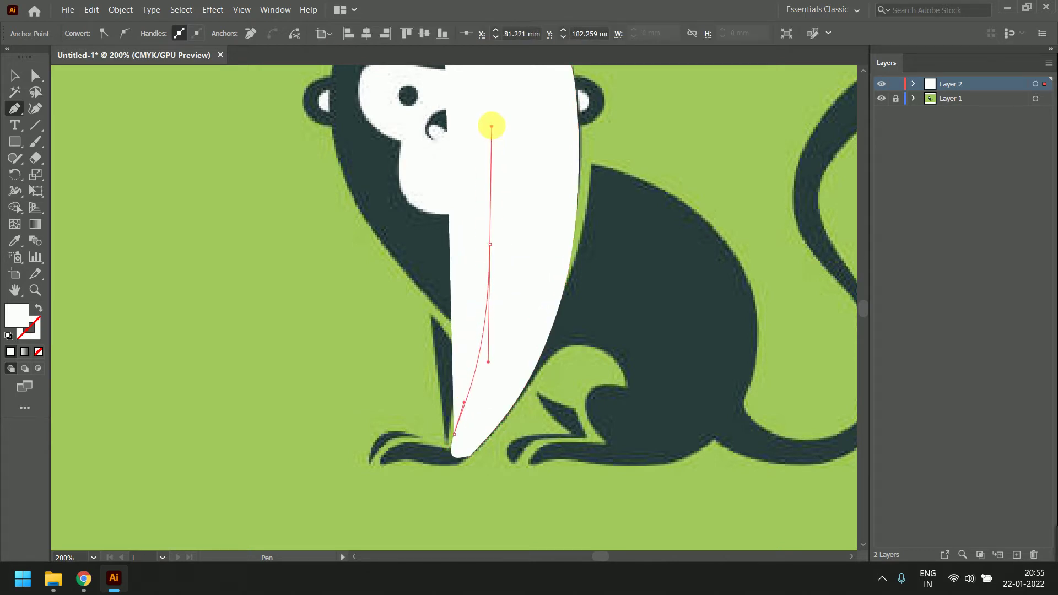
mouse_move(537, 256)
mouse_down()
mouse_move(554, 373)
mouse_move(497, 266)
mouse_move(515, 316)
mouse_up()
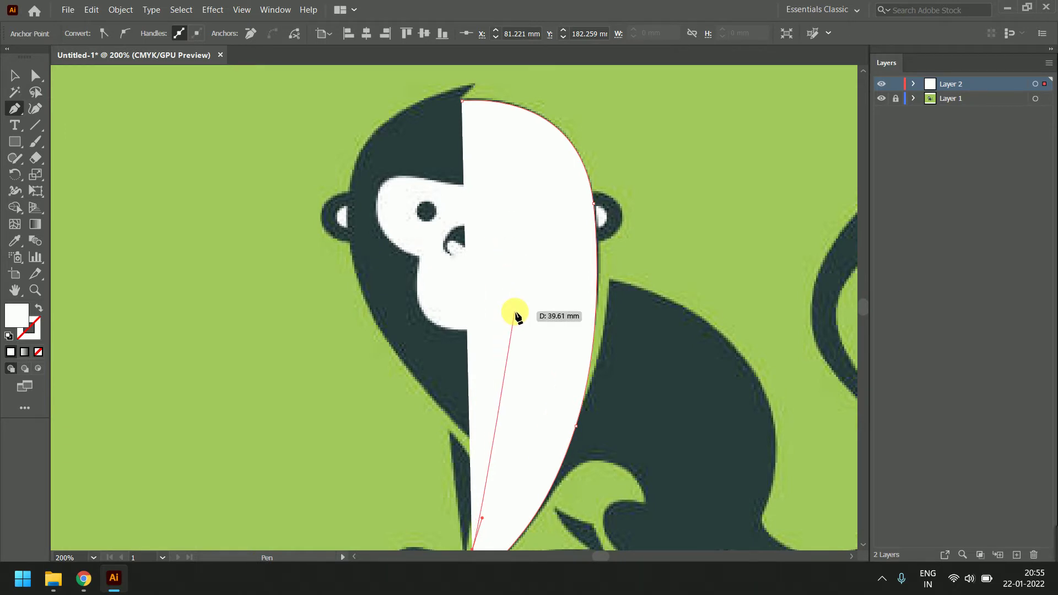
drag(517, 315, 519, 312)
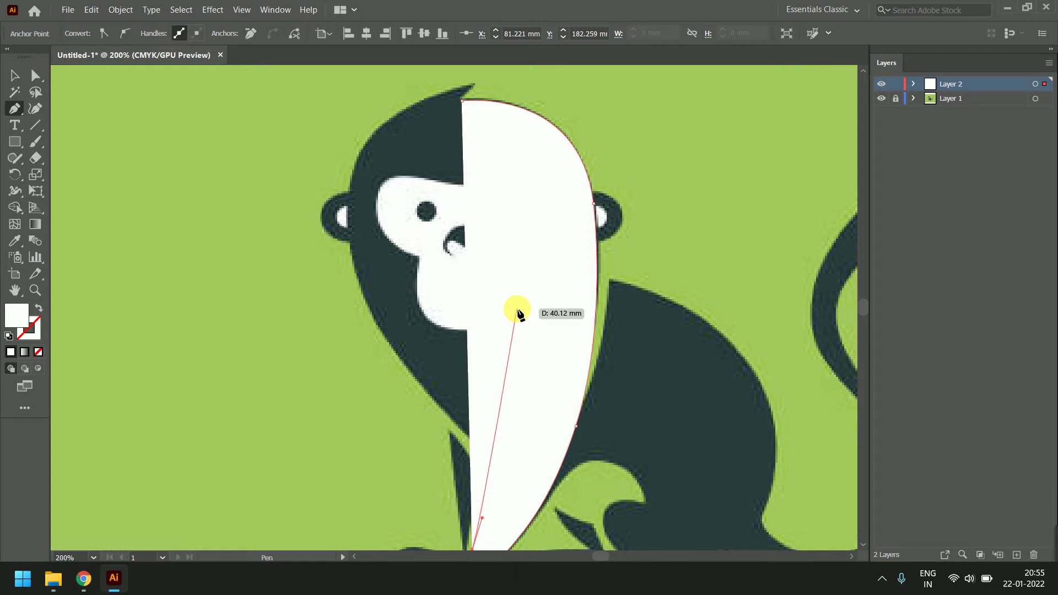
mouse_move(518, 312)
mouse_down()
mouse_move(494, 361)
mouse_move(481, 359)
mouse_up()
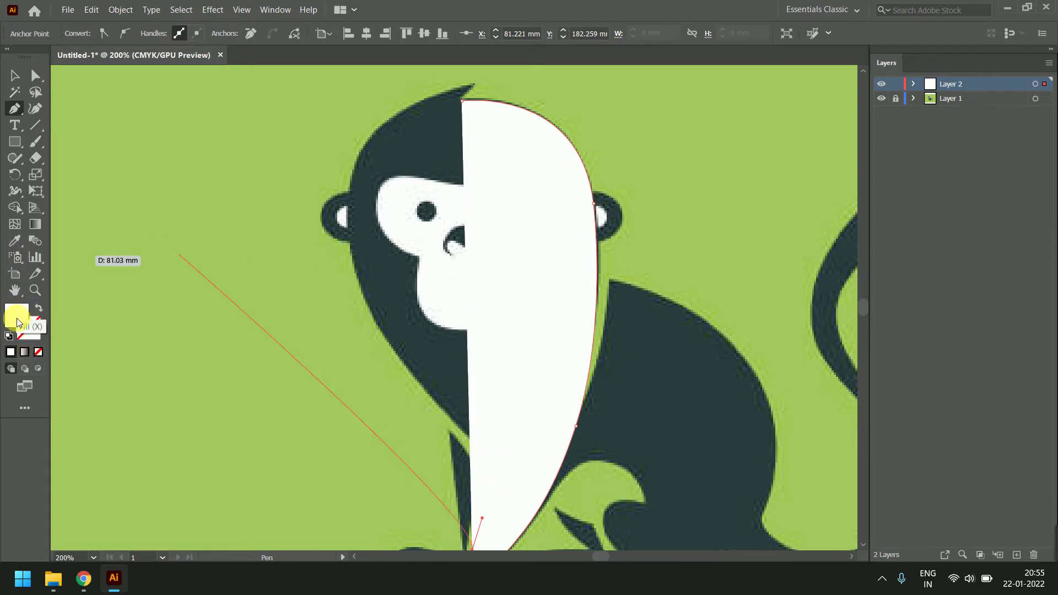
- Set the path's fill to None and curve it up the front leg's inner edge
click(37, 354)
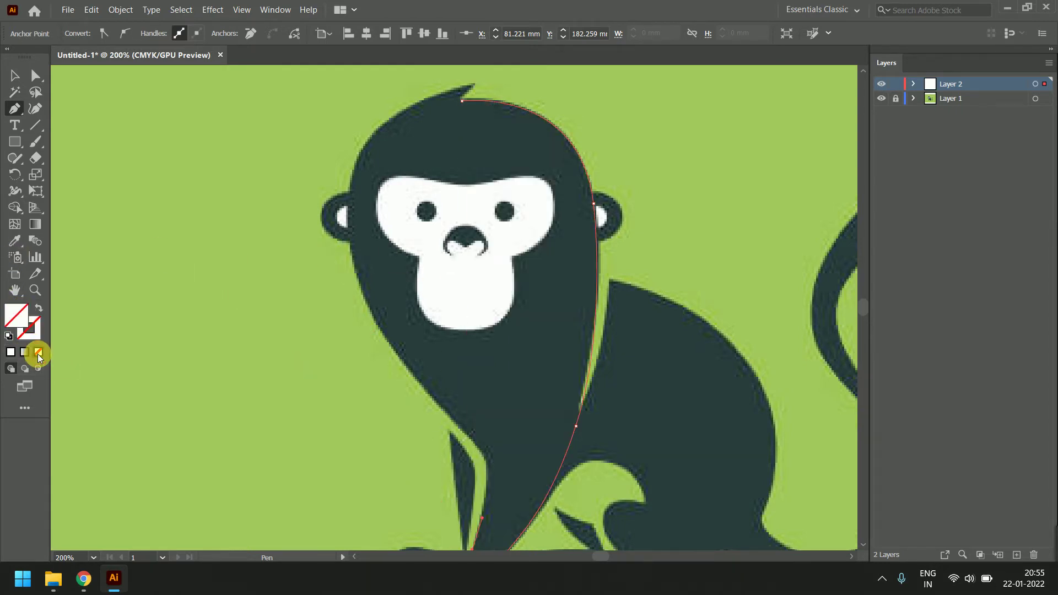
drag(501, 398, 525, 326)
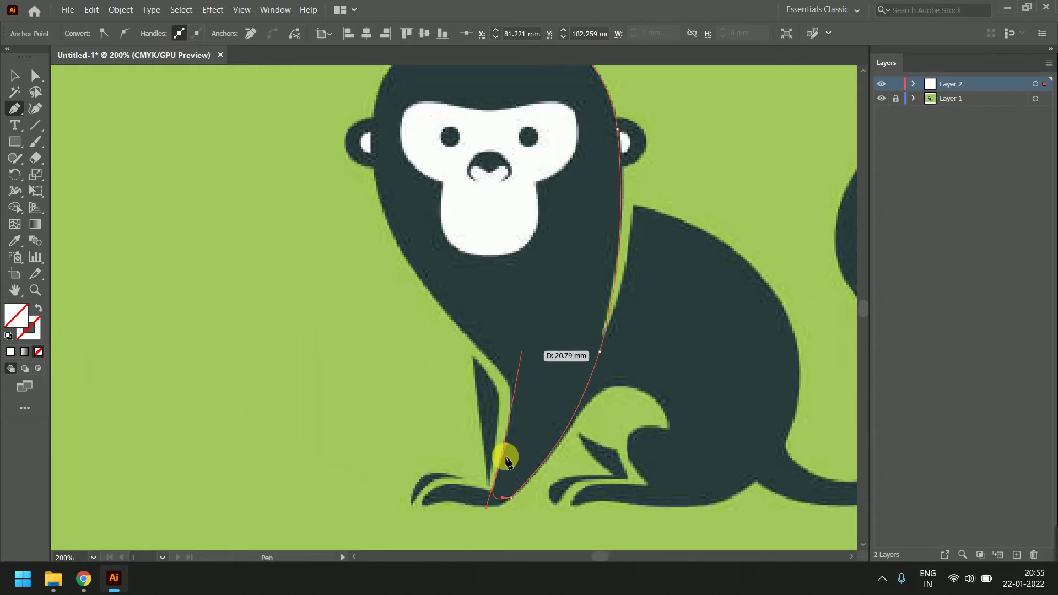
mouse_move(507, 459)
mouse_down()
mouse_move(479, 505)
mouse_move(509, 408)
mouse_up()
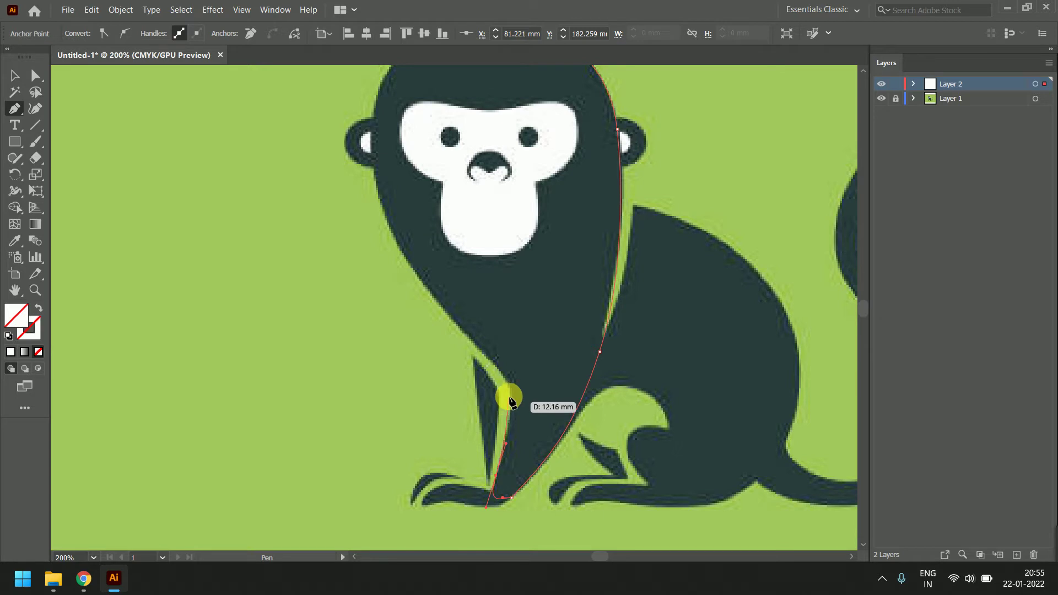
drag(509, 408, 509, 240)
drag(511, 314, 508, 381)
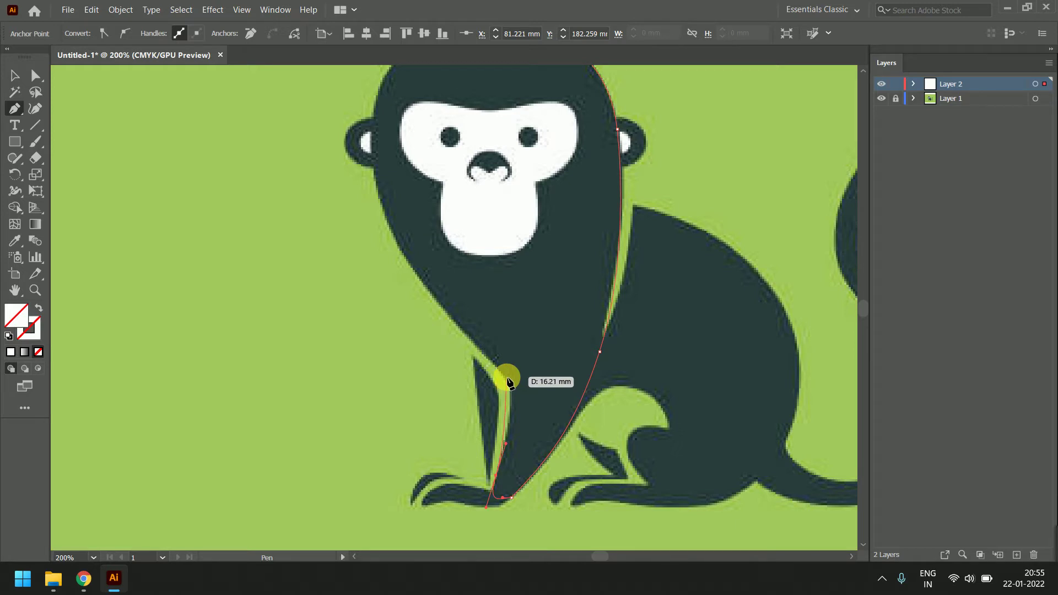
drag(508, 380, 507, 378)
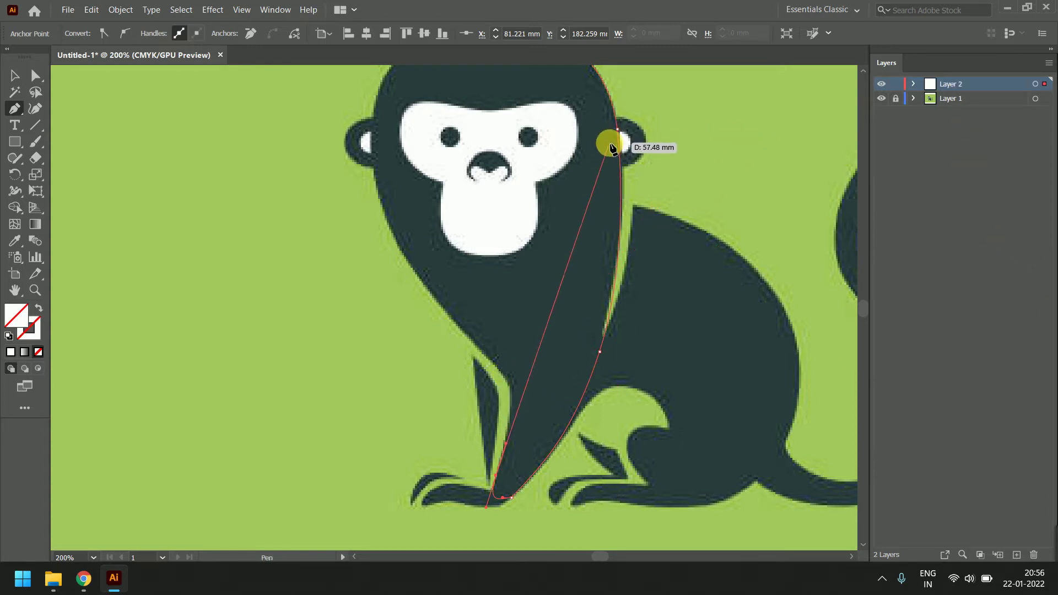
- Make the fill colour active again and refine the curve along the inner leg
click(38, 327)
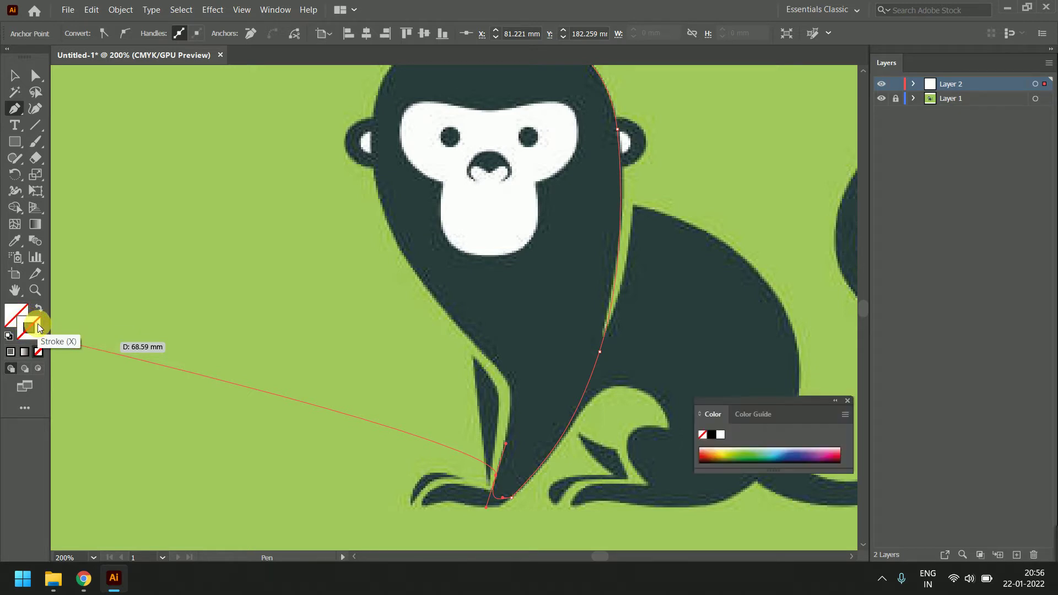
click(17, 315)
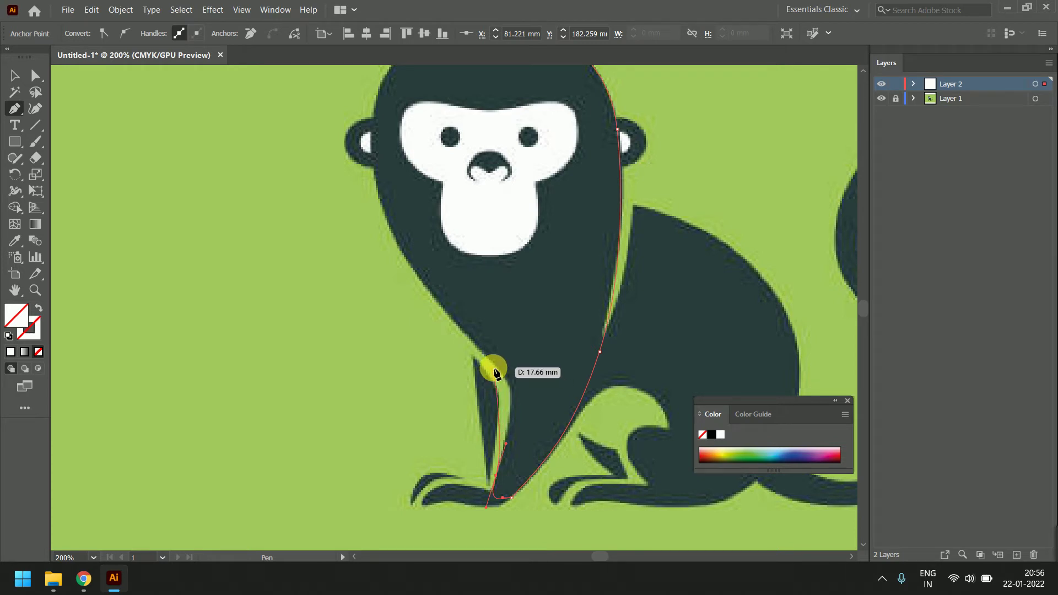
drag(505, 379, 472, 338)
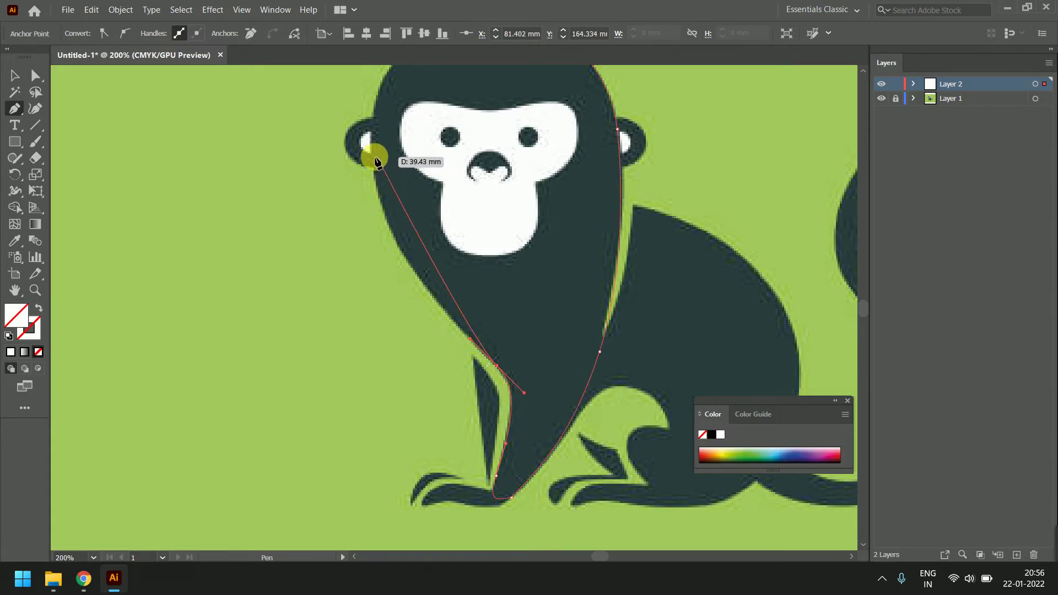
mouse_move(377, 161)
mouse_down()
mouse_move(391, 193)
mouse_move(373, 194)
mouse_up()
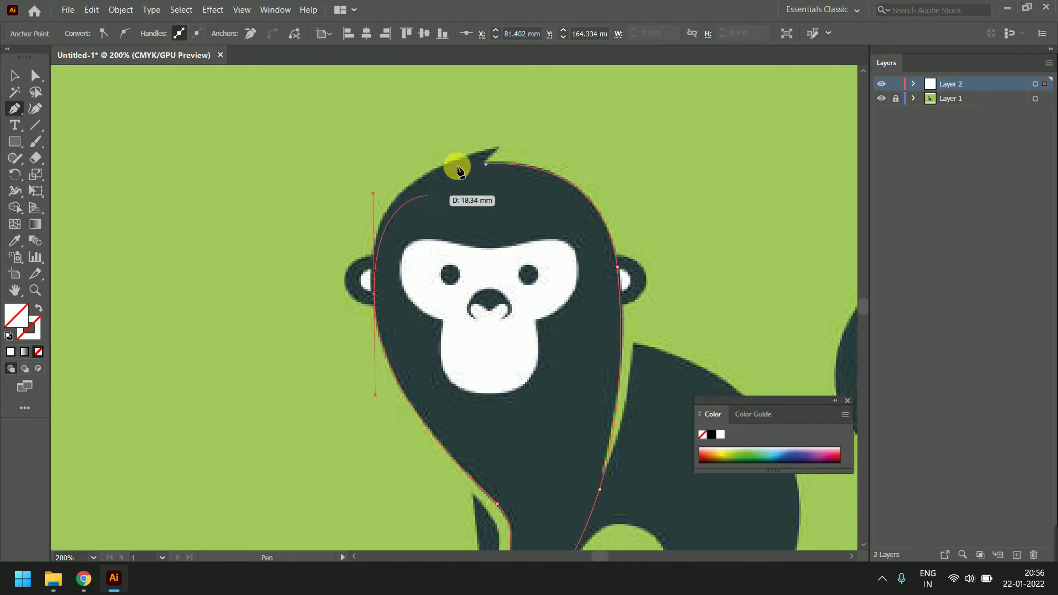
- Curve the outline past the ear to a sharp corner at the head tip and close it
drag(498, 146, 574, 129)
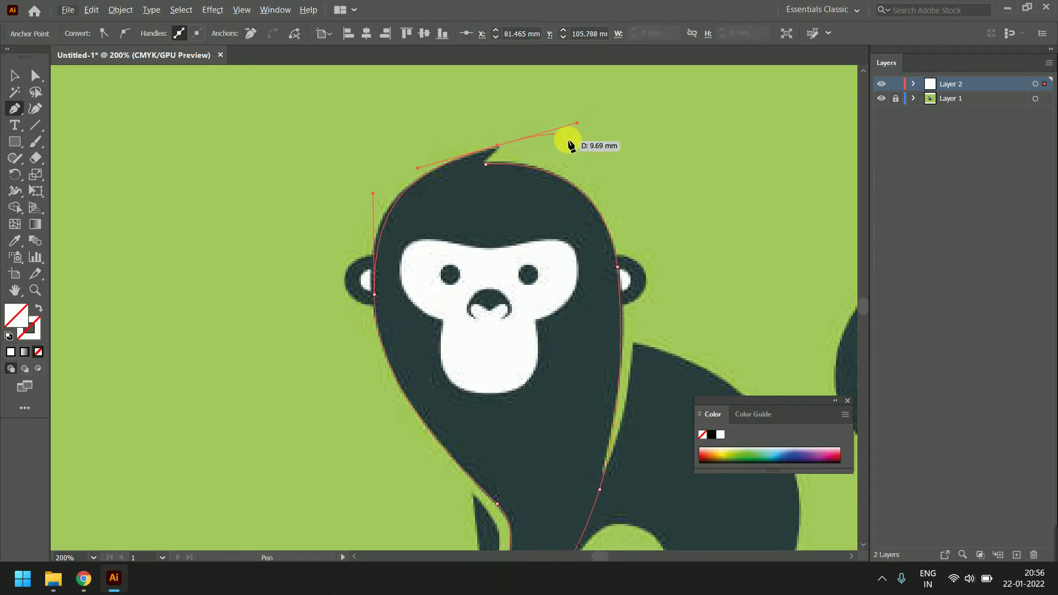
click(498, 146)
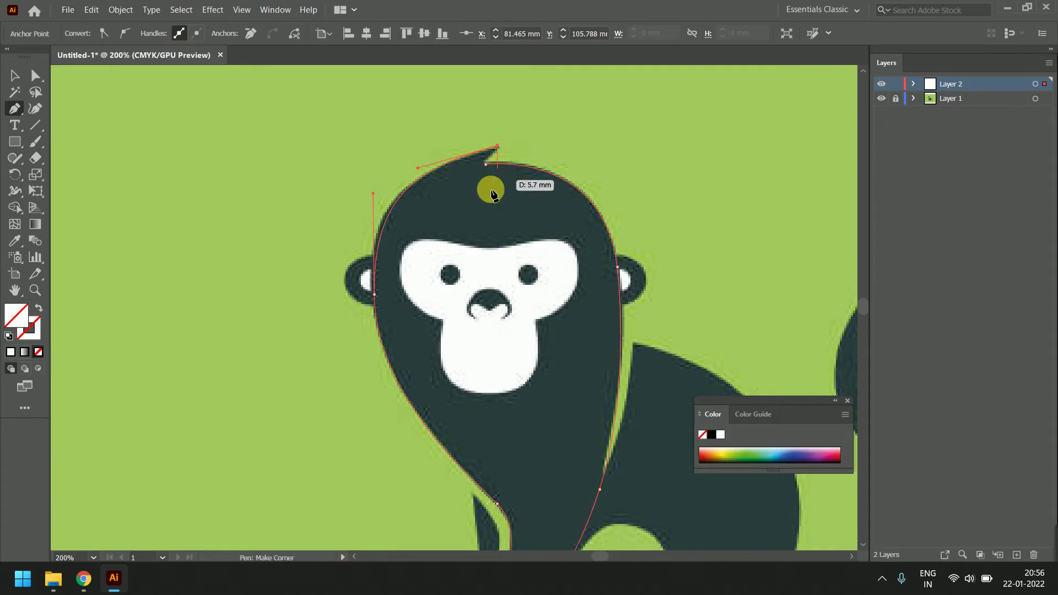
click(485, 164)
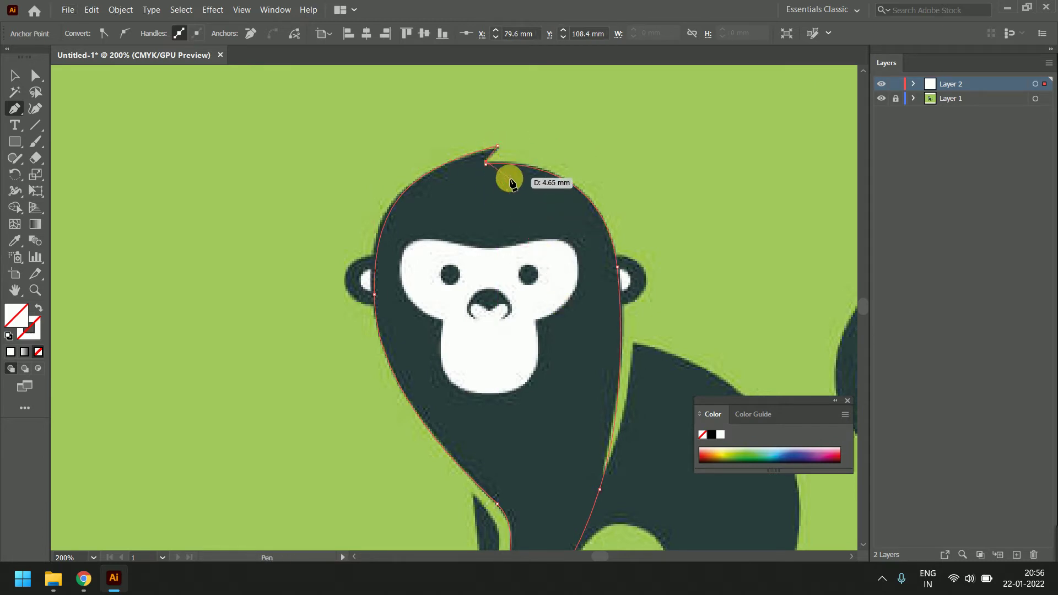
drag(492, 171, 499, 177)
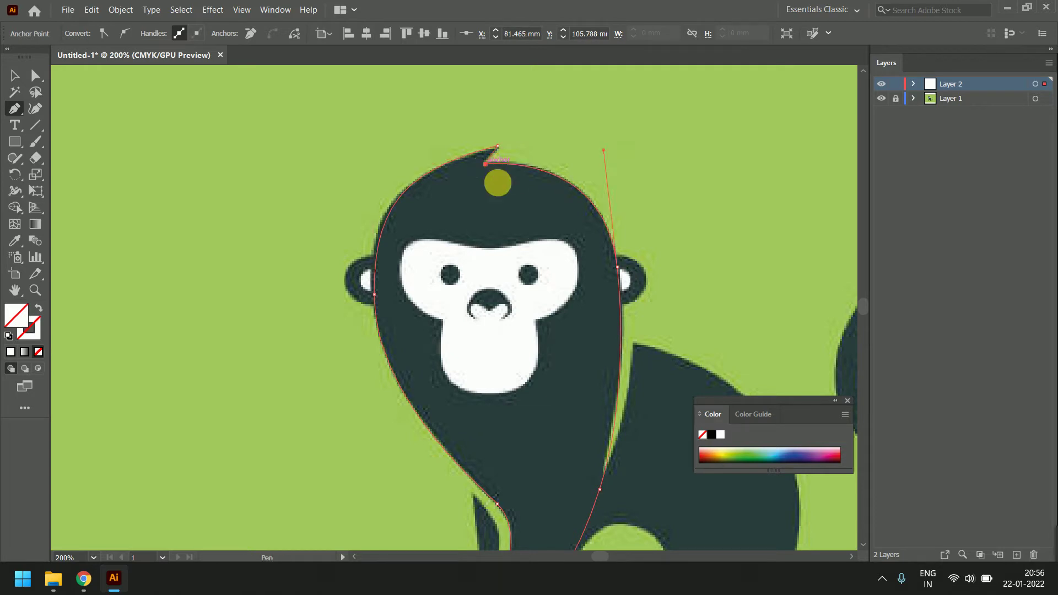
scroll(533, 277, down, 1)
scroll(532, 287, down, 1)
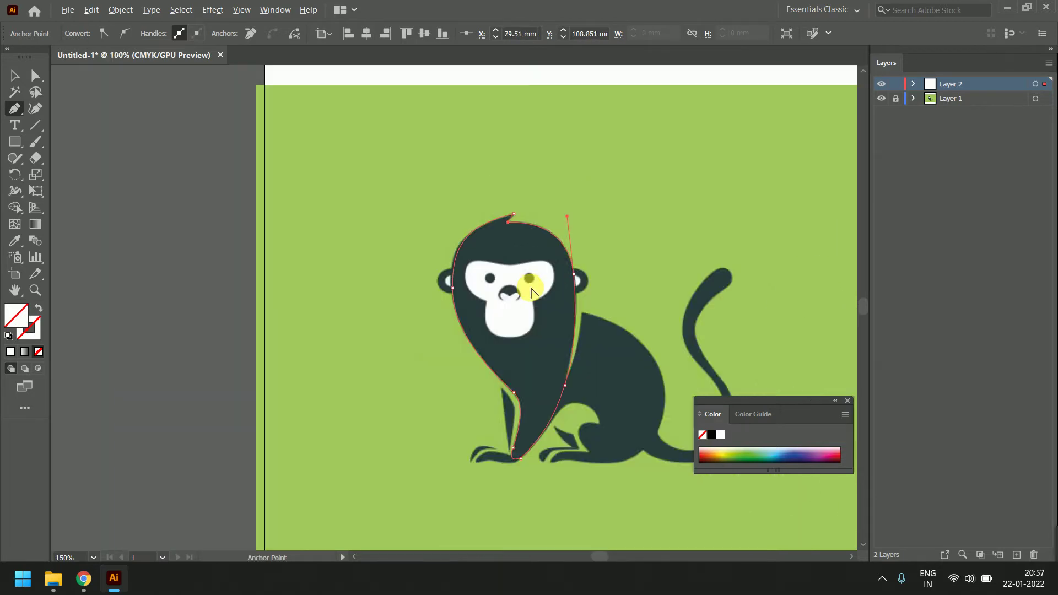
scroll(527, 296, up, 1)
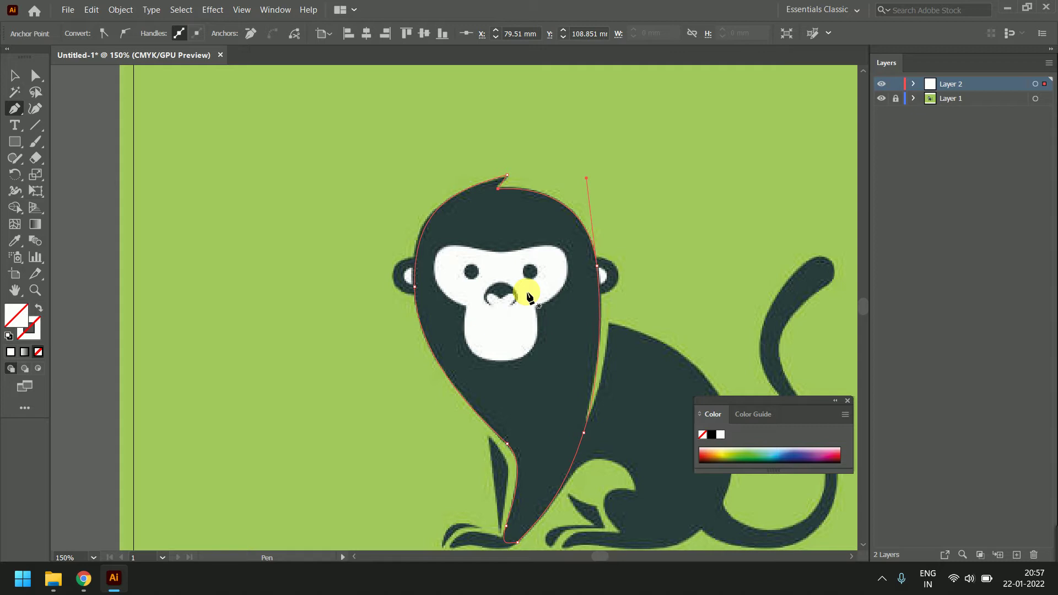
scroll(557, 272, down, 3)
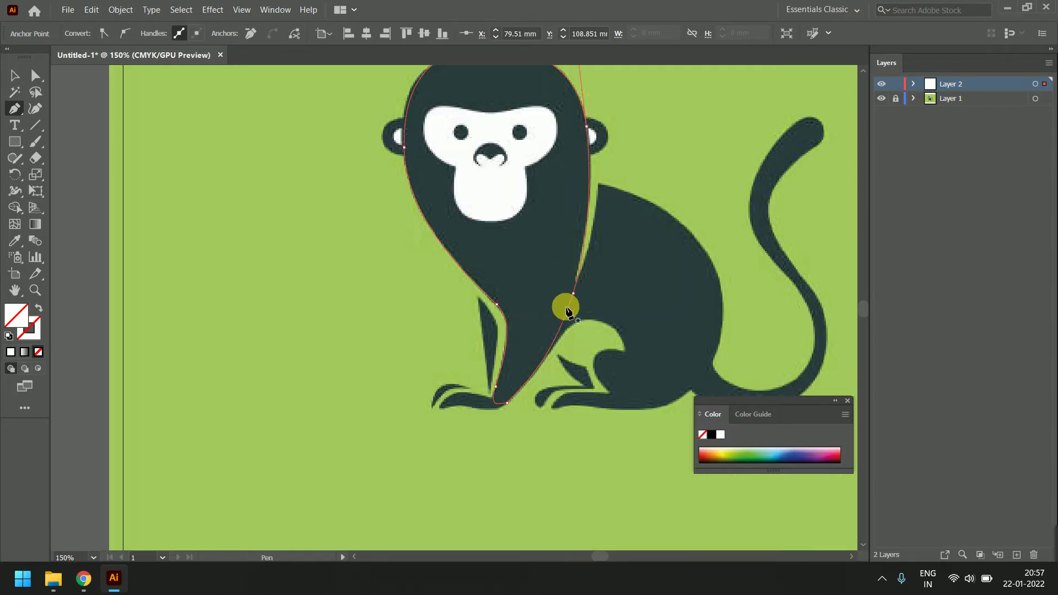
scroll(634, 223, up, 2)
scroll(440, 165, up, 2)
scroll(446, 198, up, 1)
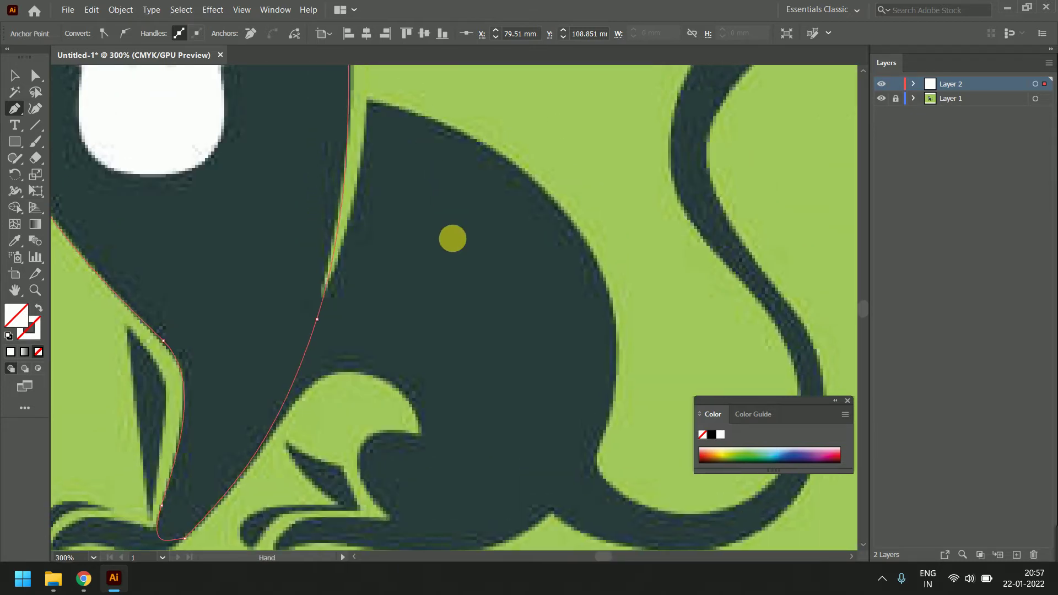
- Start a new path with anchors along the monkey's back and down its right side
click(366, 100)
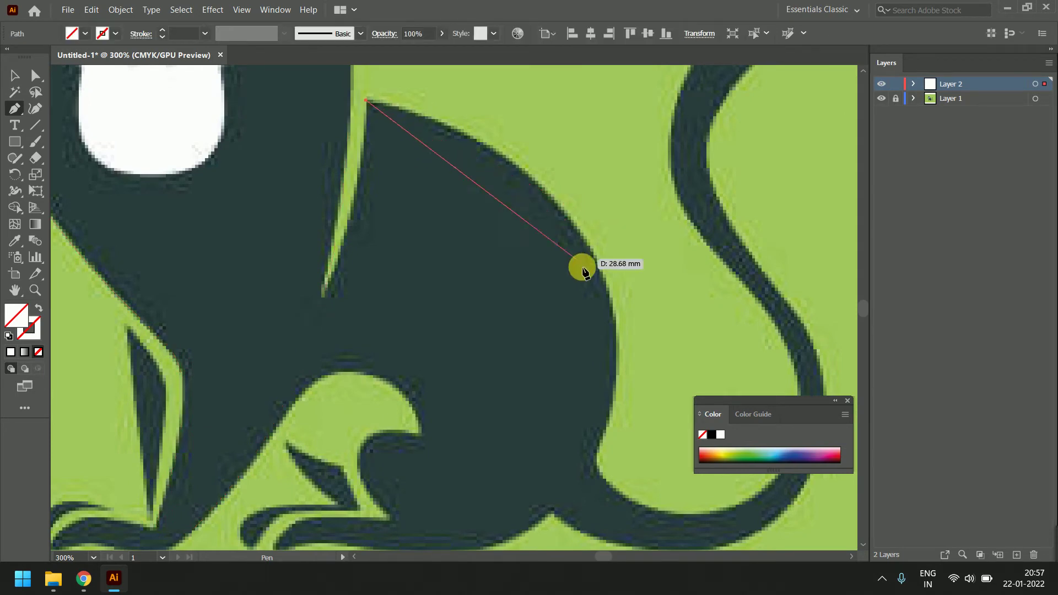
click(500, 164)
click(542, 190)
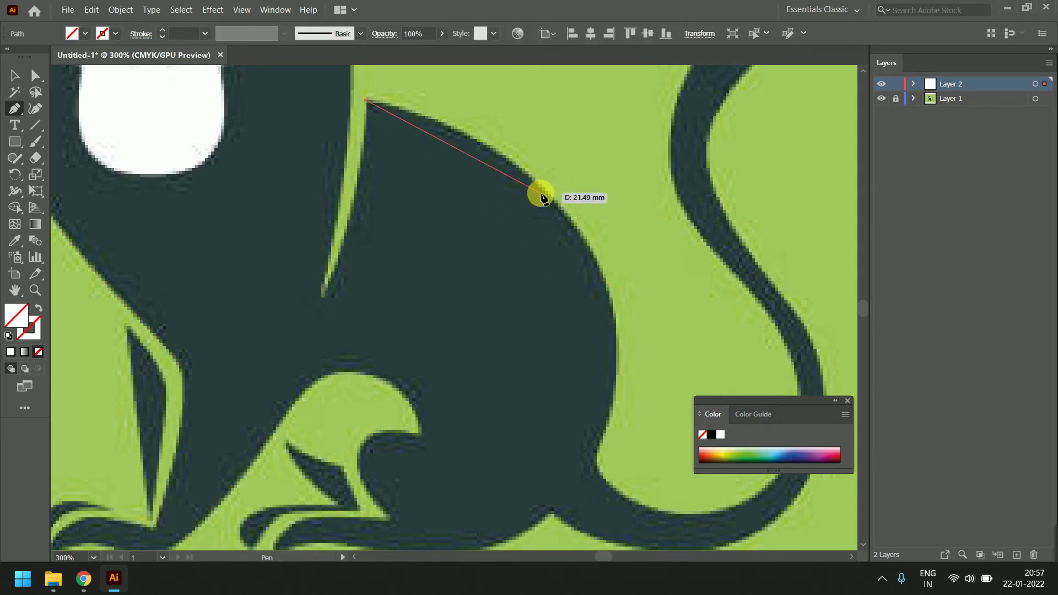
click(584, 214)
drag(600, 232, 610, 262)
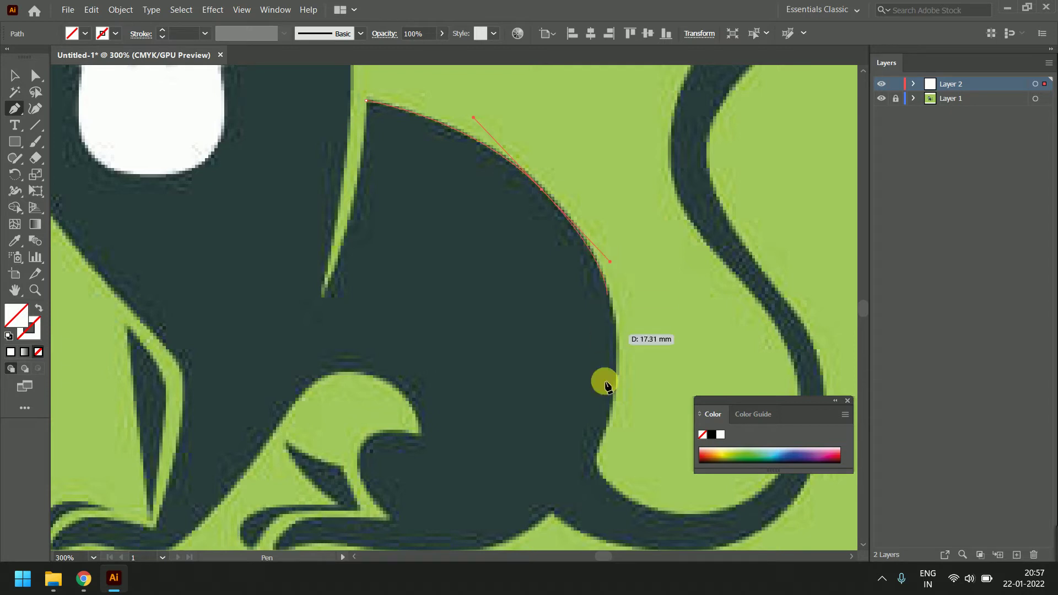
drag(616, 355, 620, 404)
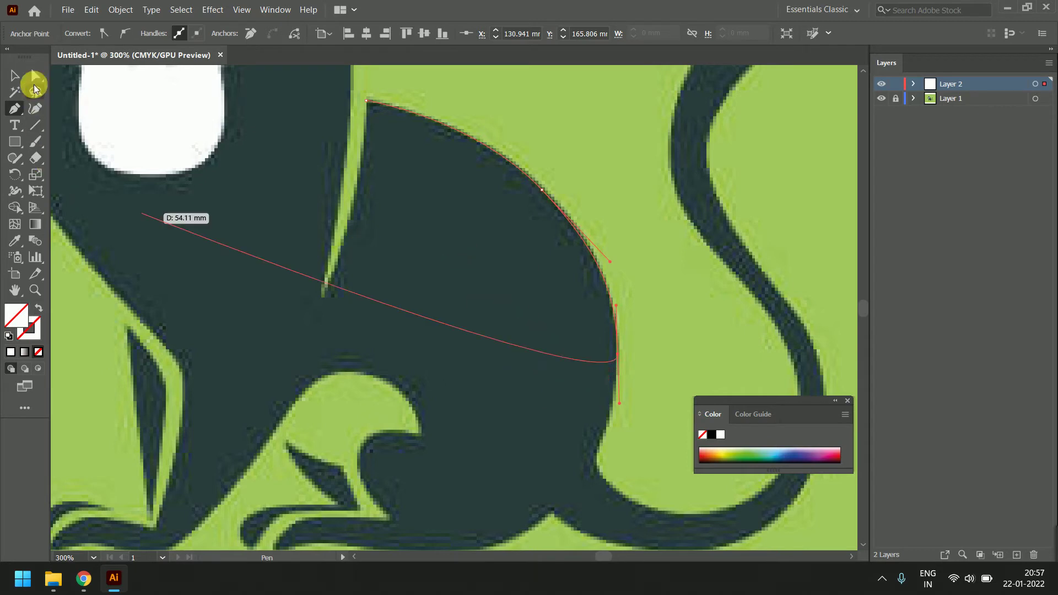
- Deselect, reselect the back outline, and resume drawing from its end point
click(14, 75)
click(494, 417)
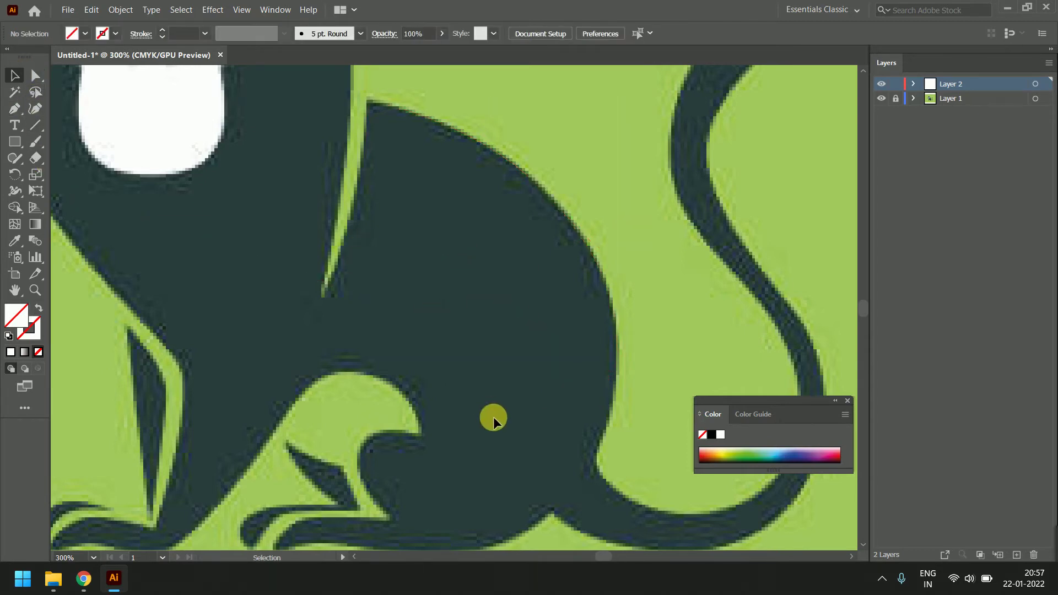
click(605, 277)
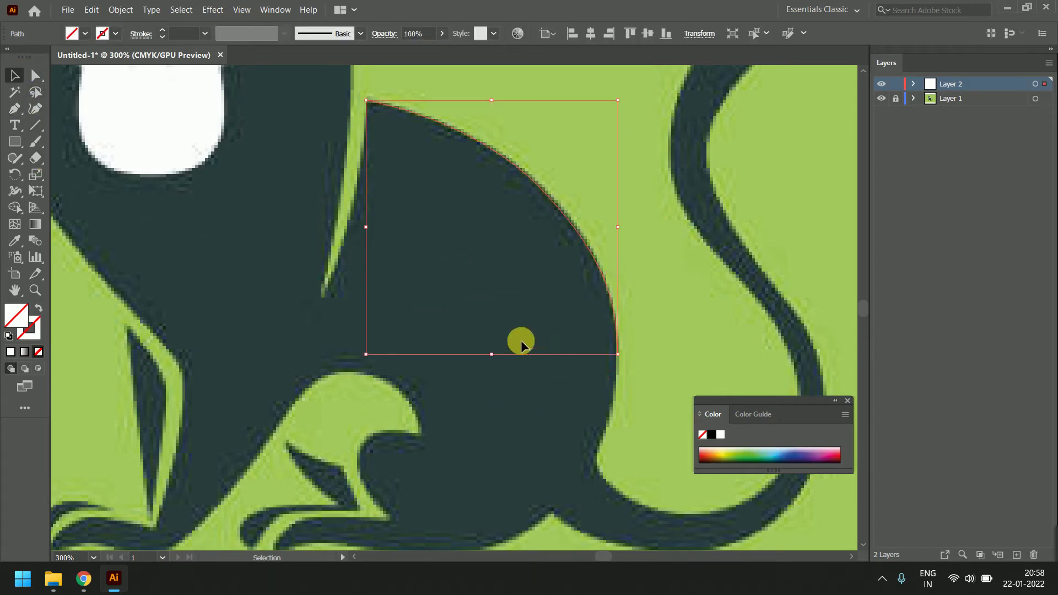
click(15, 108)
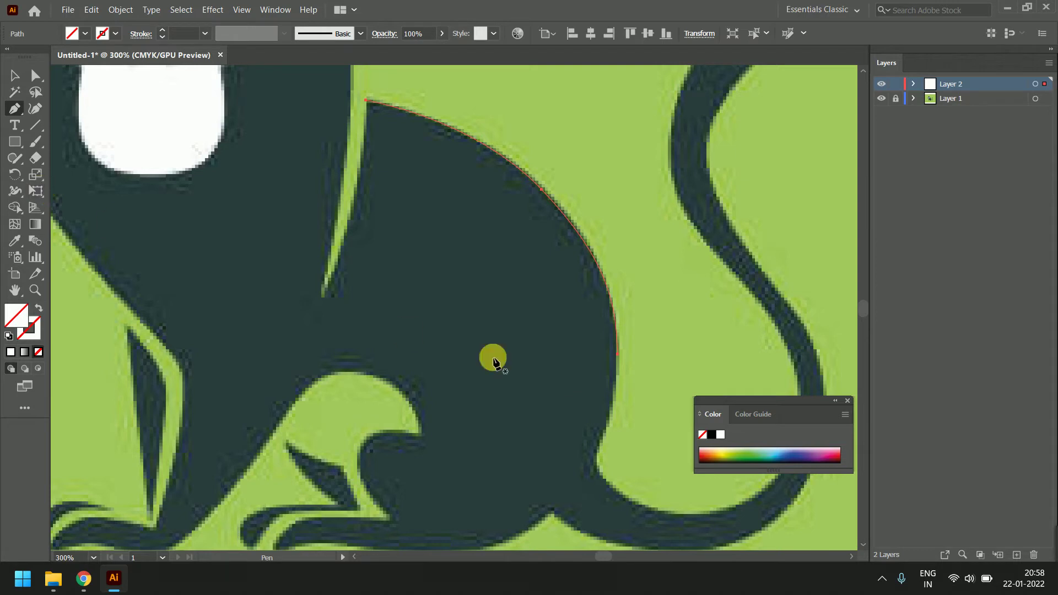
click(617, 353)
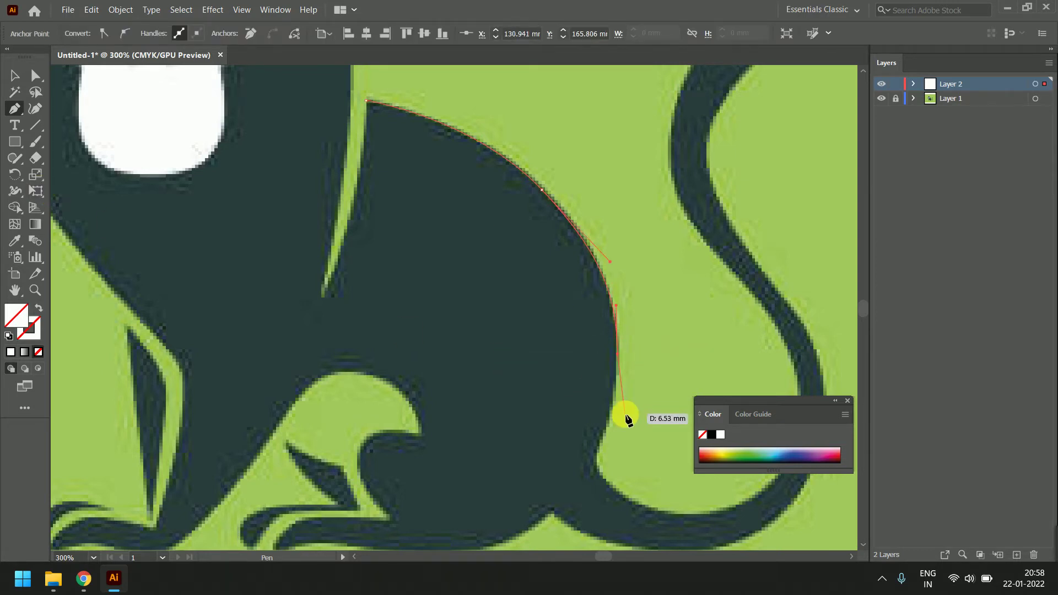
- Curve the path around the haunch bottom to a corner, heading toward the front foot
drag(540, 407, 622, 289)
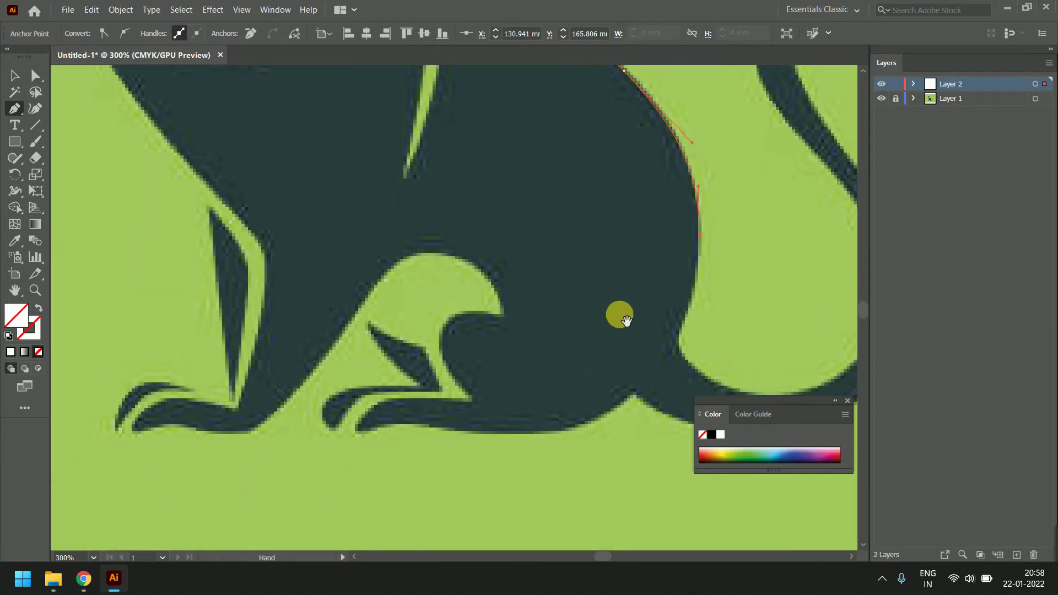
mouse_move(568, 430)
mouse_down()
mouse_move(429, 487)
mouse_move(424, 480)
mouse_up()
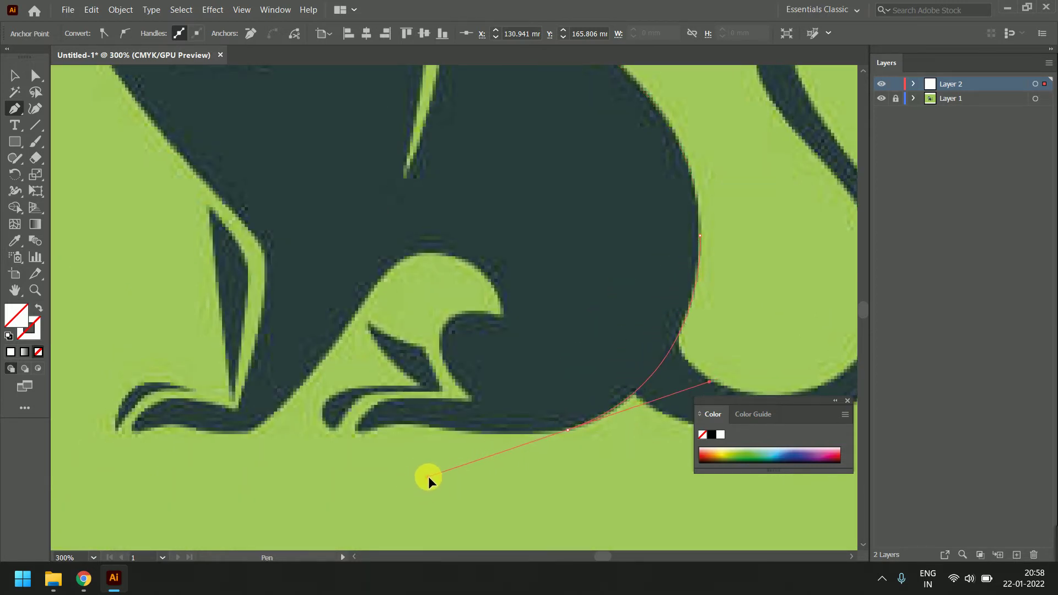
drag(429, 476, 431, 481)
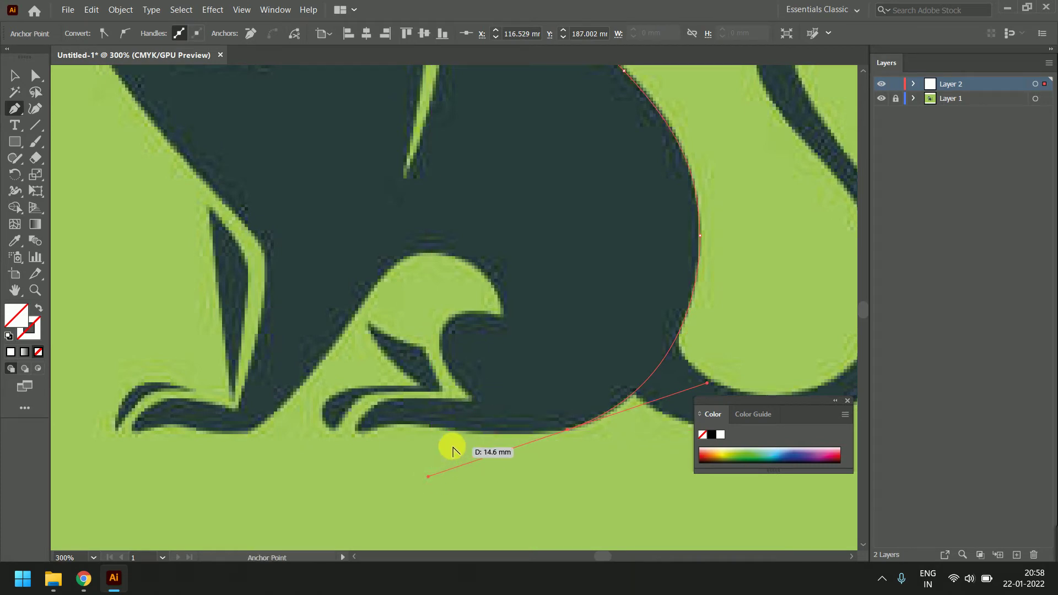
drag(430, 484, 448, 430)
ctrl+click(428, 477)
click(500, 430)
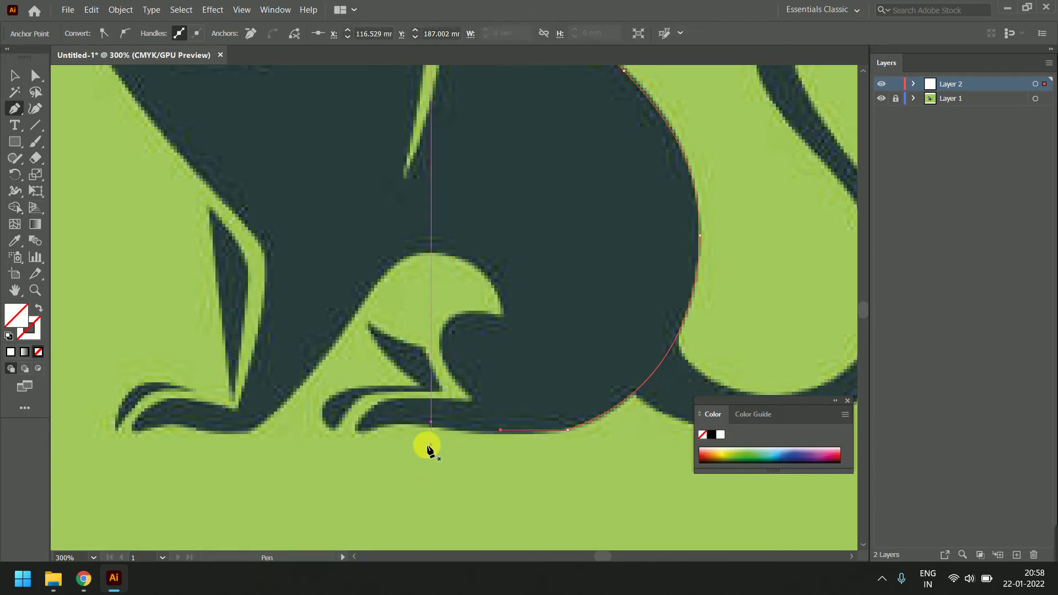
drag(425, 425, 410, 420)
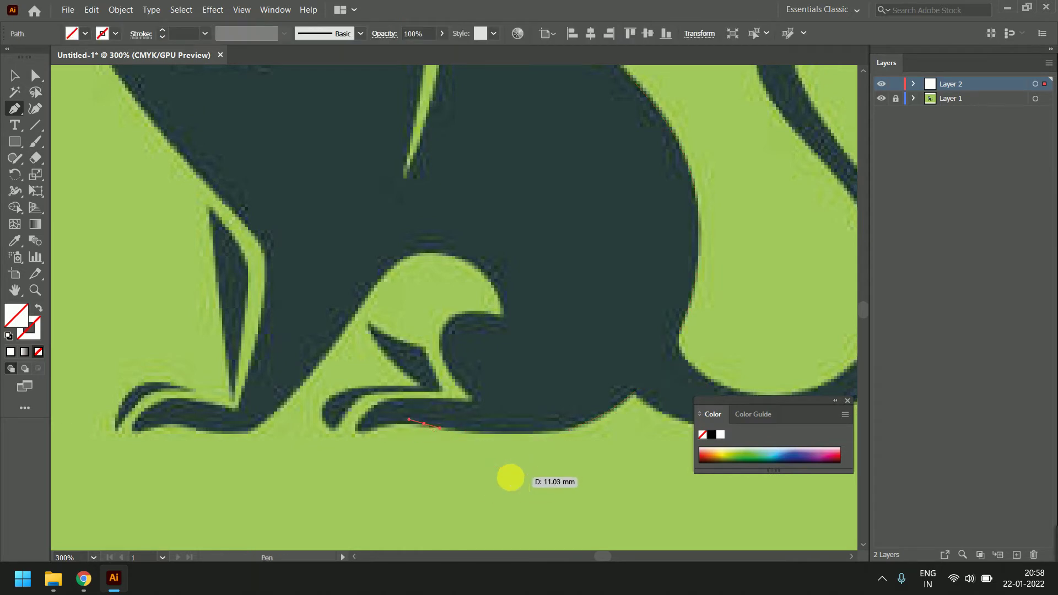
- Undo the stray point, trace around the foot and leg, and close at the start anchor
key(ctrl+z)
click(569, 430)
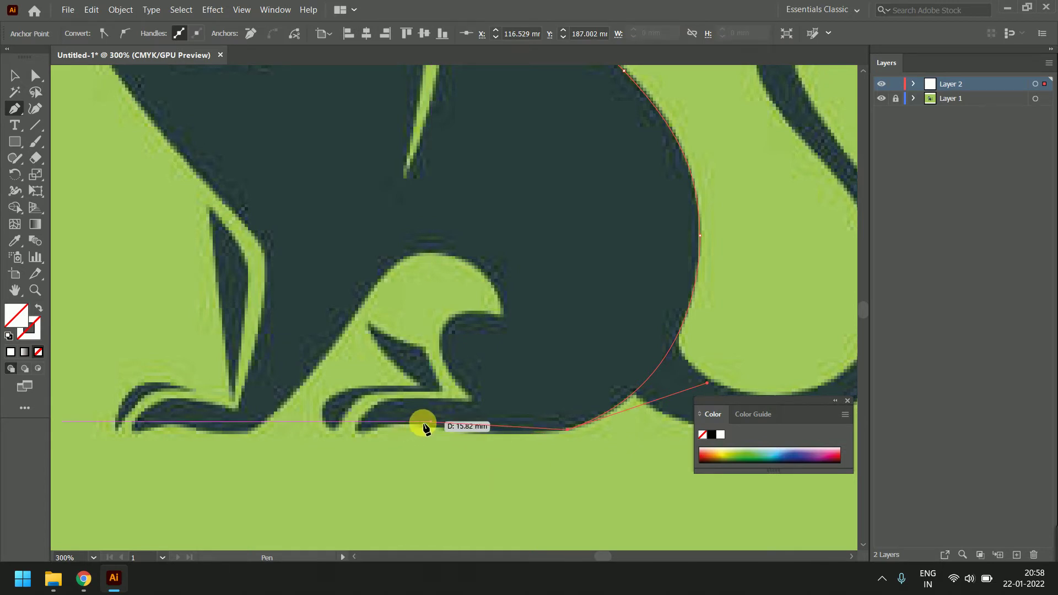
mouse_move(421, 426)
mouse_down()
mouse_move(381, 424)
mouse_move(362, 437)
mouse_move(368, 416)
mouse_move(426, 400)
mouse_move(477, 404)
mouse_up()
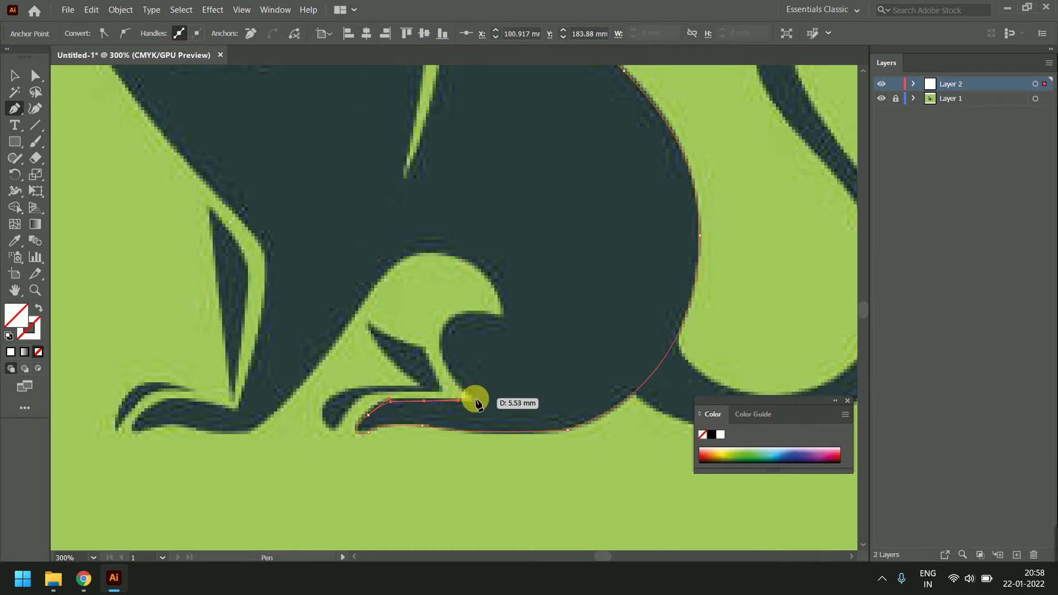
click(475, 398)
mouse_move(445, 332)
mouse_down()
mouse_move(458, 299)
mouse_move(511, 319)
mouse_move(501, 300)
mouse_up()
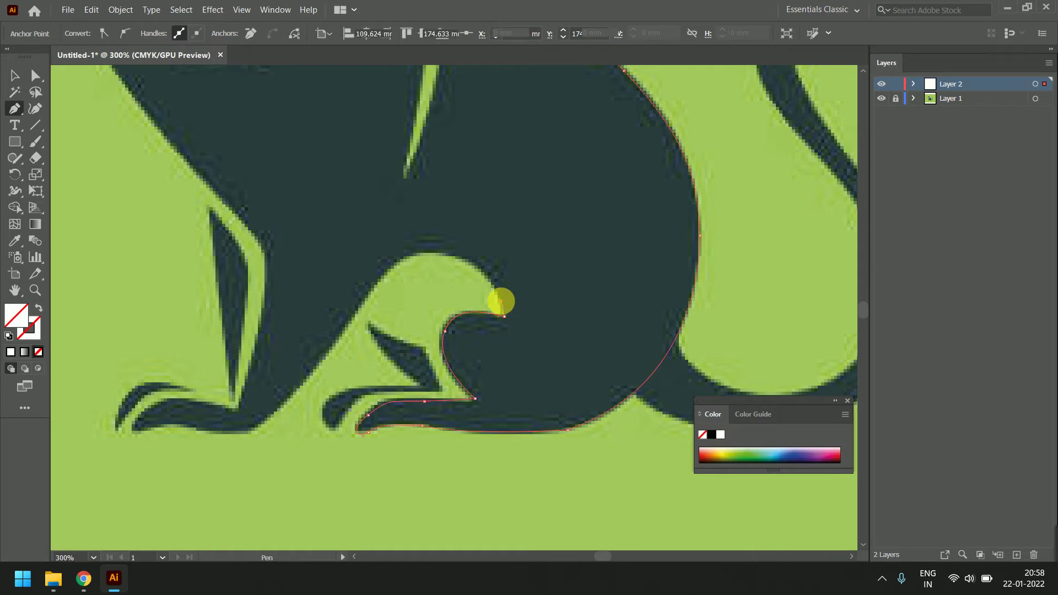
drag(431, 253, 378, 258)
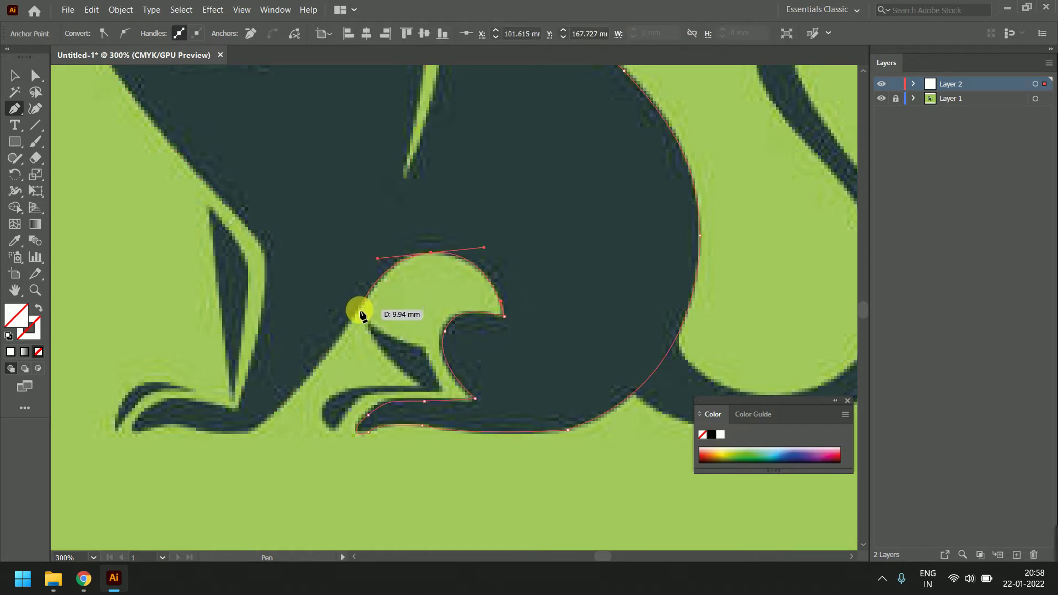
drag(348, 328, 306, 344)
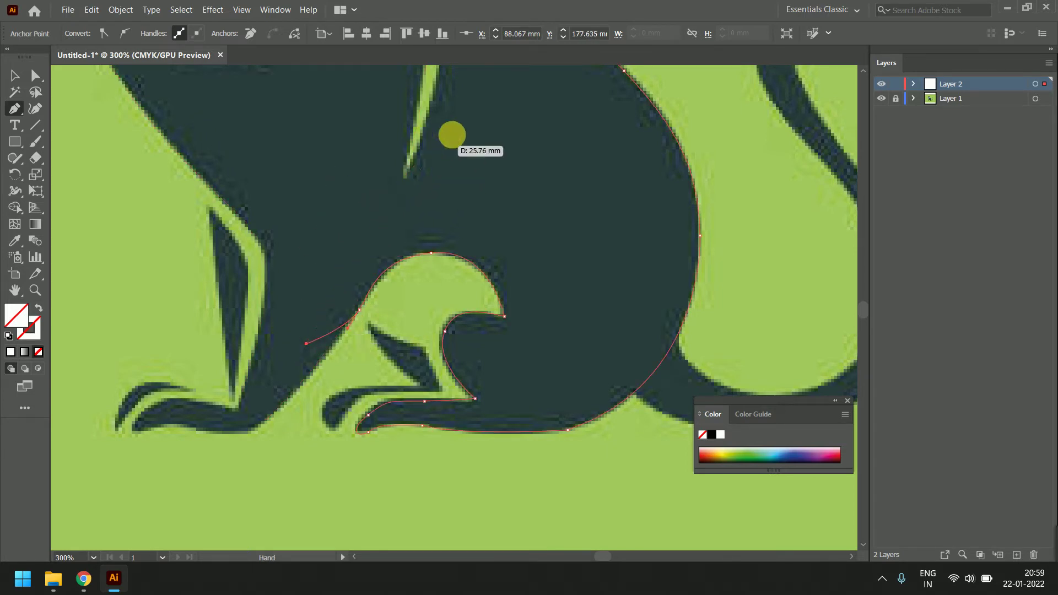
drag(451, 135, 490, 279)
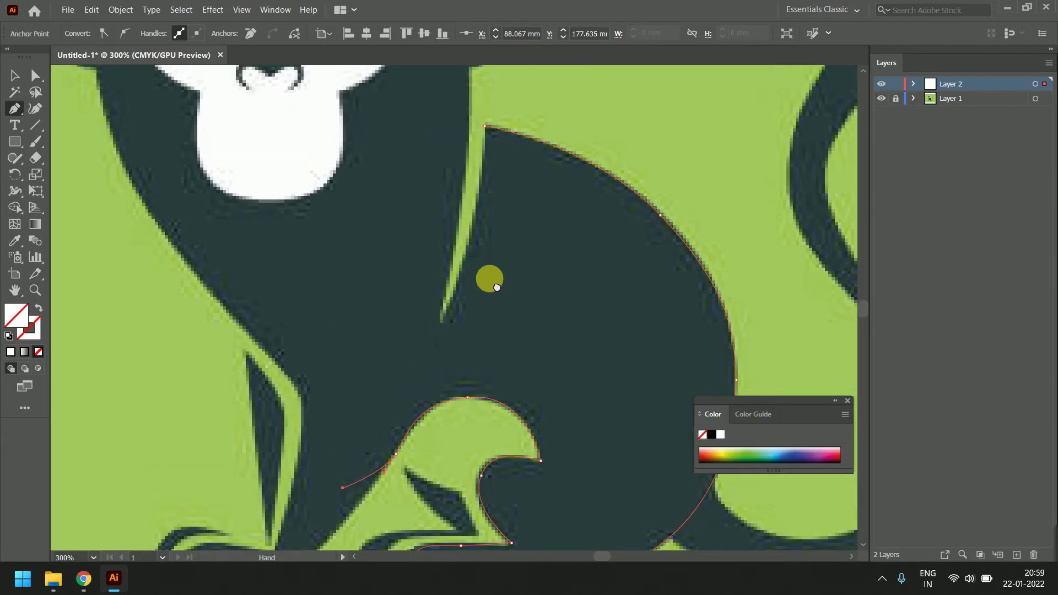
click(485, 126)
- Select the finished monkey outline, then pan and zoom to the tail
scroll(465, 72, up, 2)
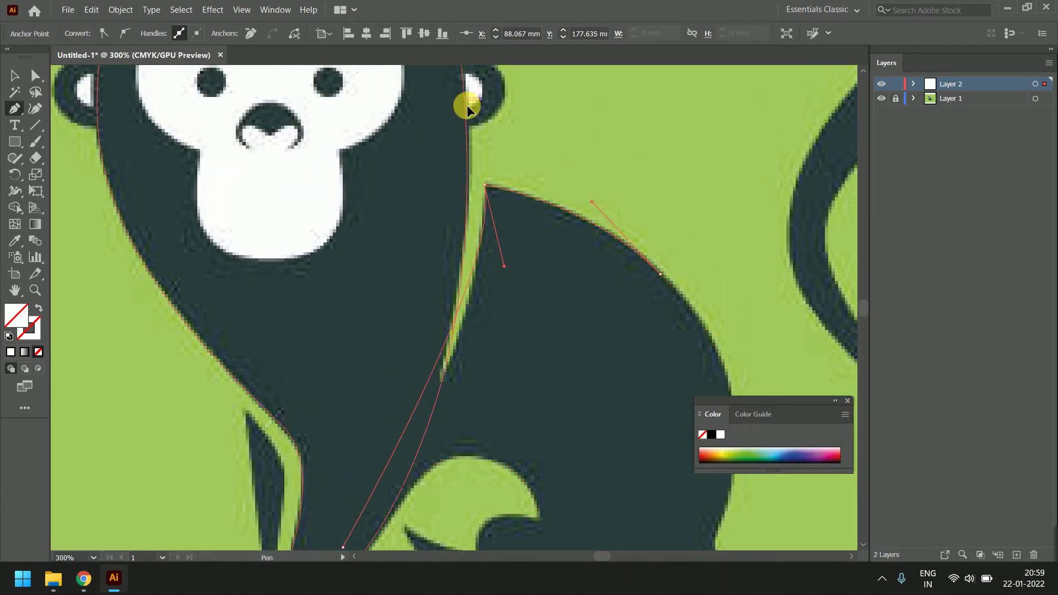
scroll(467, 105, up, 2)
scroll(477, 51, up, 2)
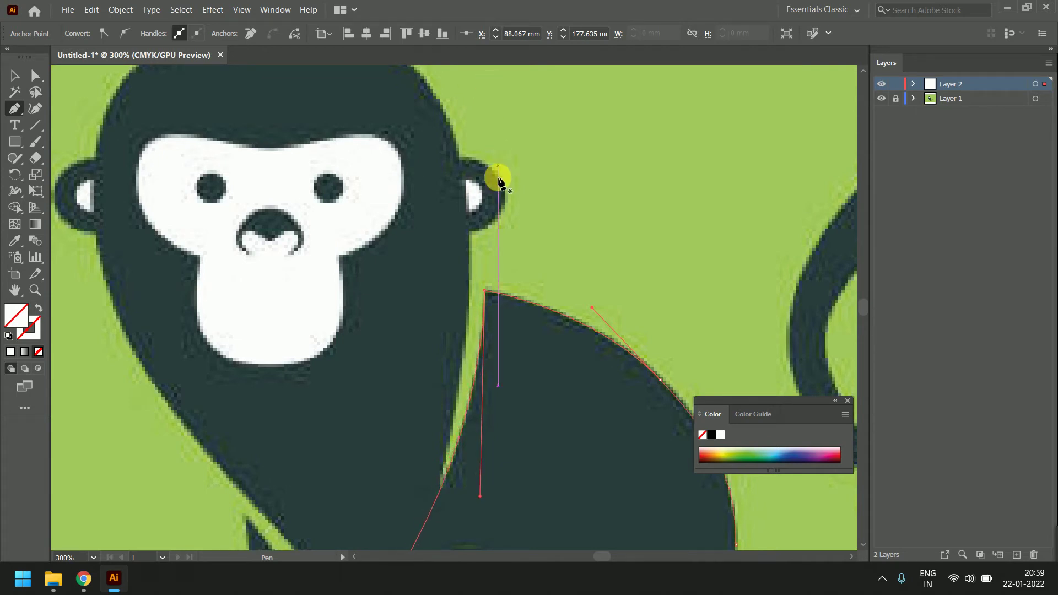
scroll(499, 208, down, 2)
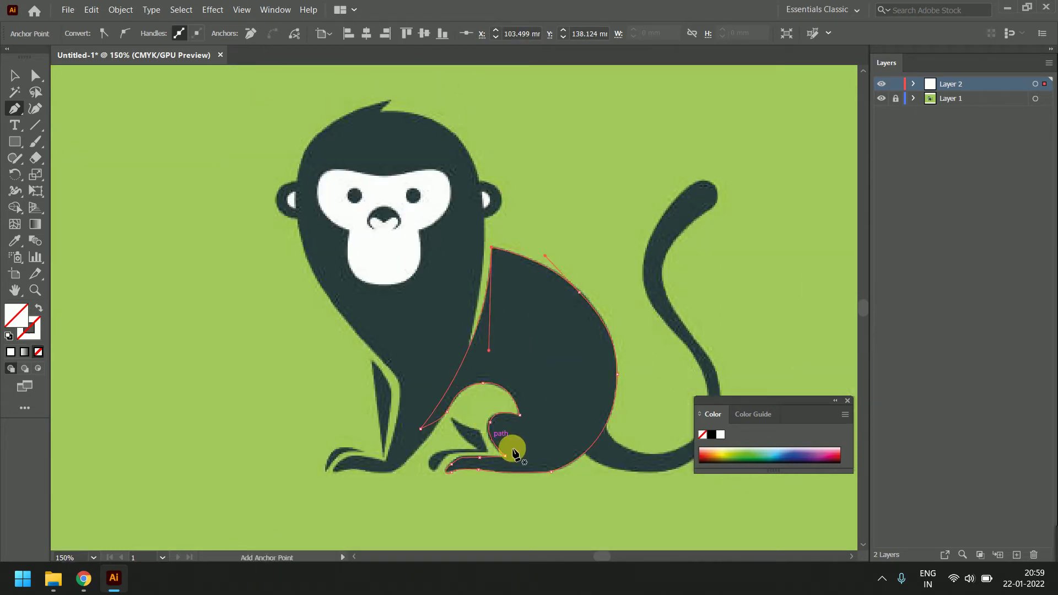
click(15, 79)
click(217, 388)
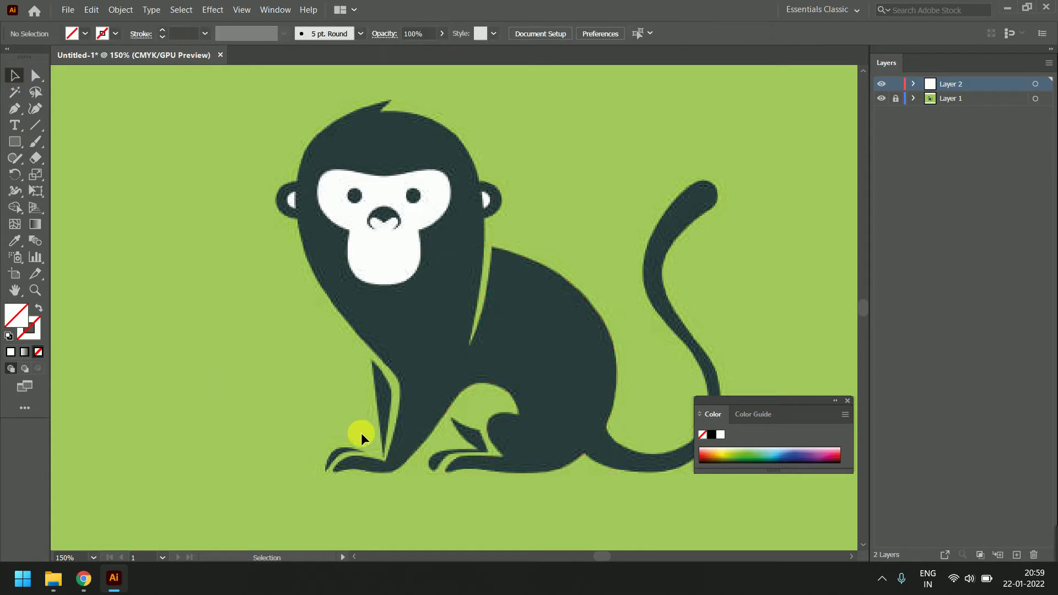
click(471, 336)
click(512, 265)
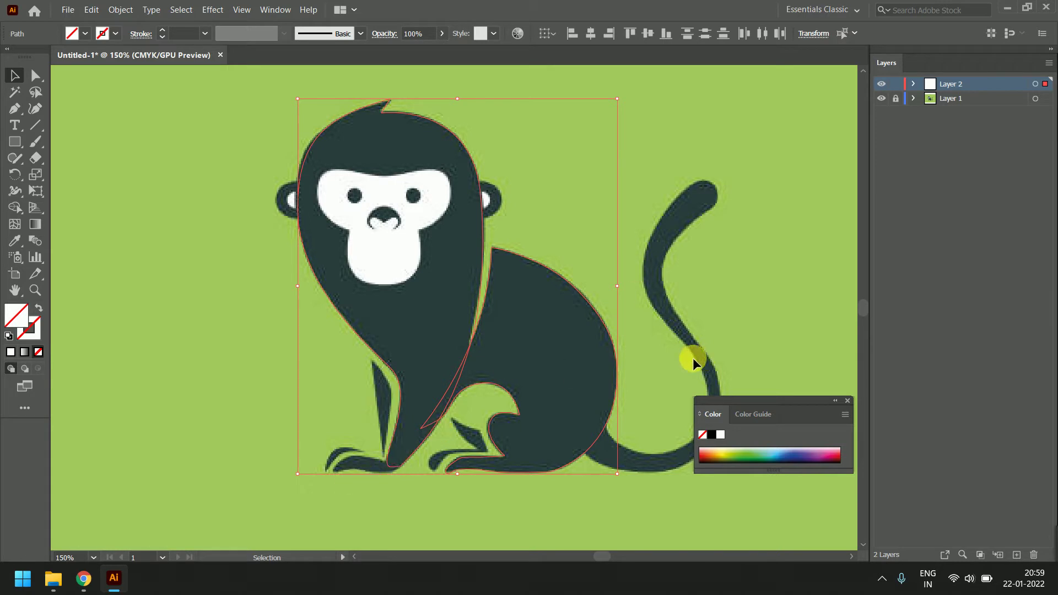
drag(682, 379, 522, 293)
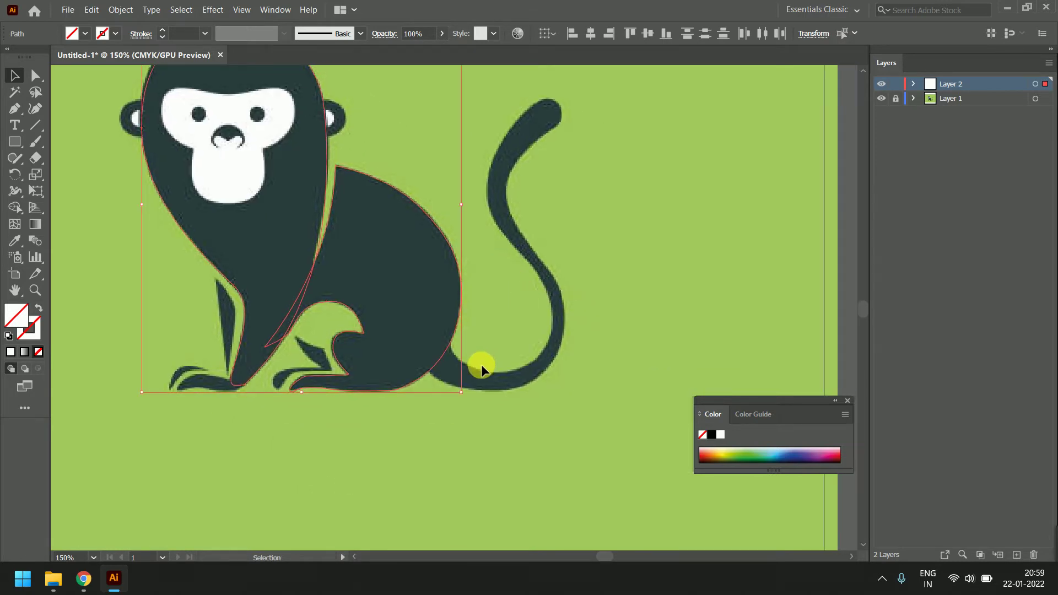
scroll(481, 365, up, 1)
scroll(482, 365, up, 1)
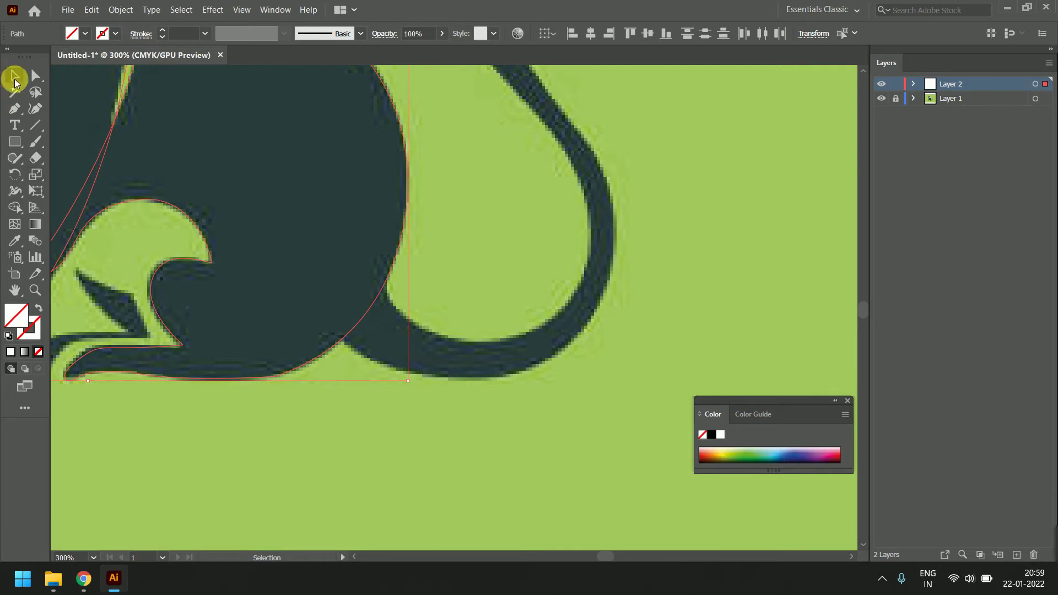
- Start the tail path at its base and curve it up the tail's outer edge
click(14, 109)
click(389, 225)
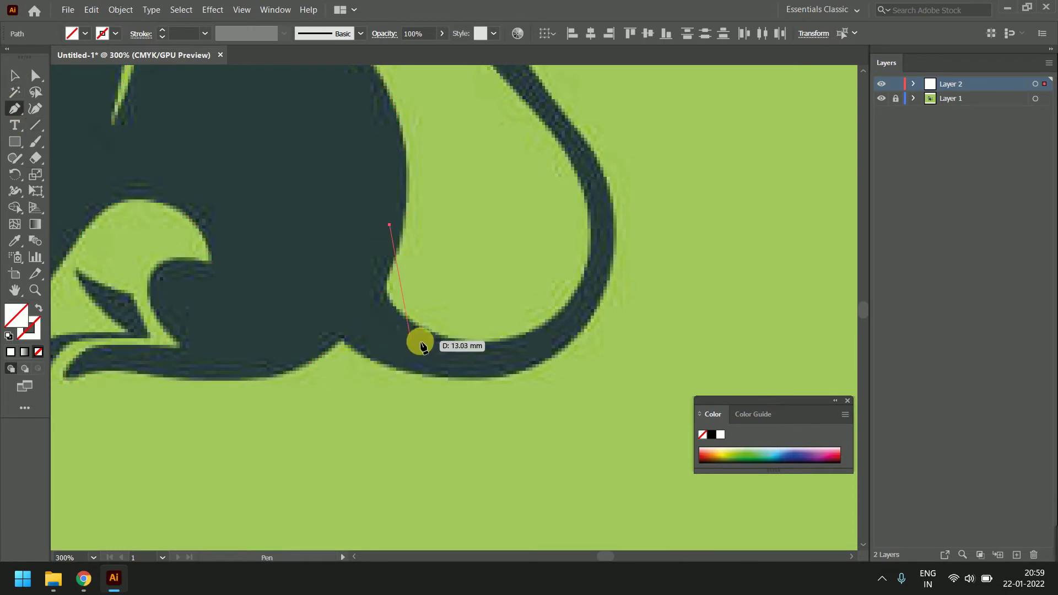
drag(432, 333, 521, 367)
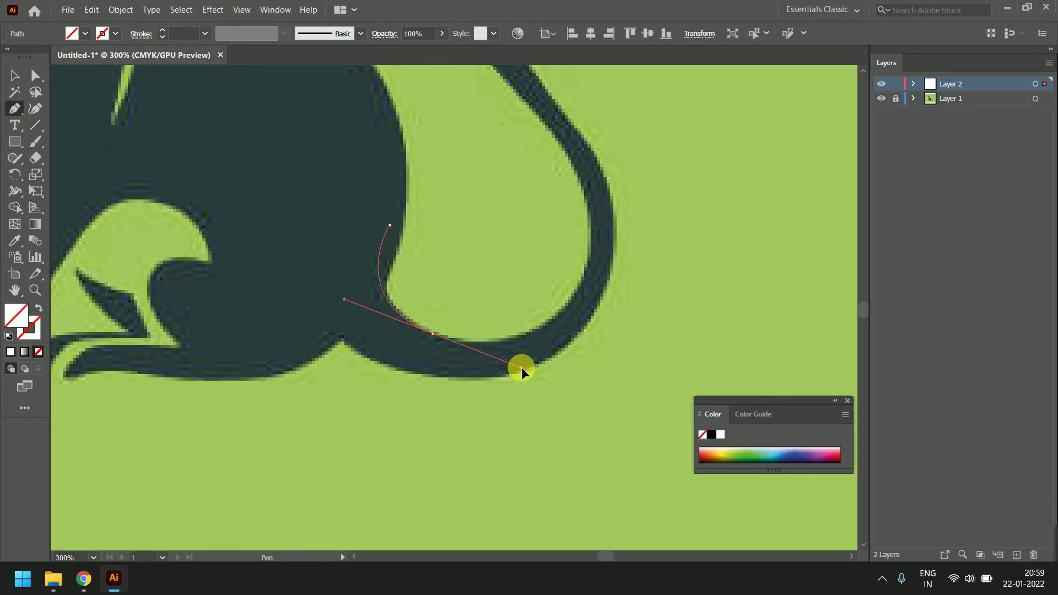
drag(521, 367, 513, 368)
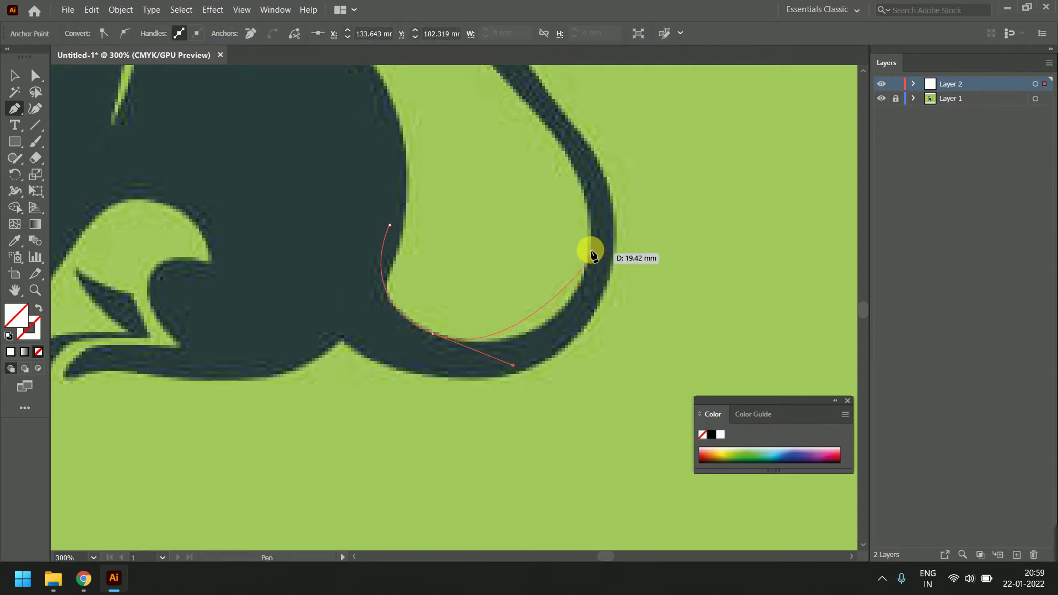
drag(593, 243, 600, 176)
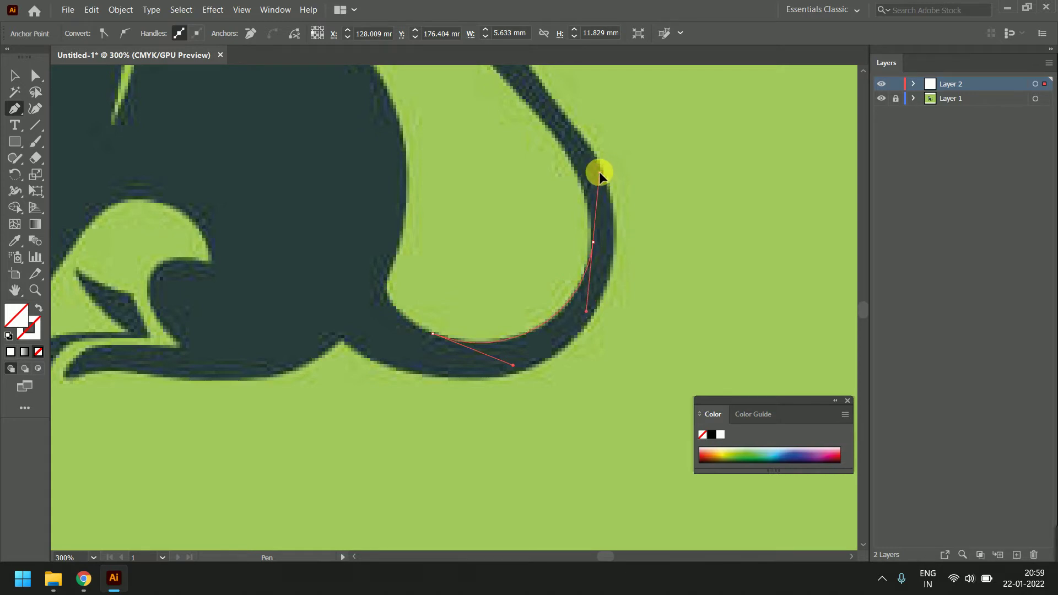
scroll(634, 243, up, 5)
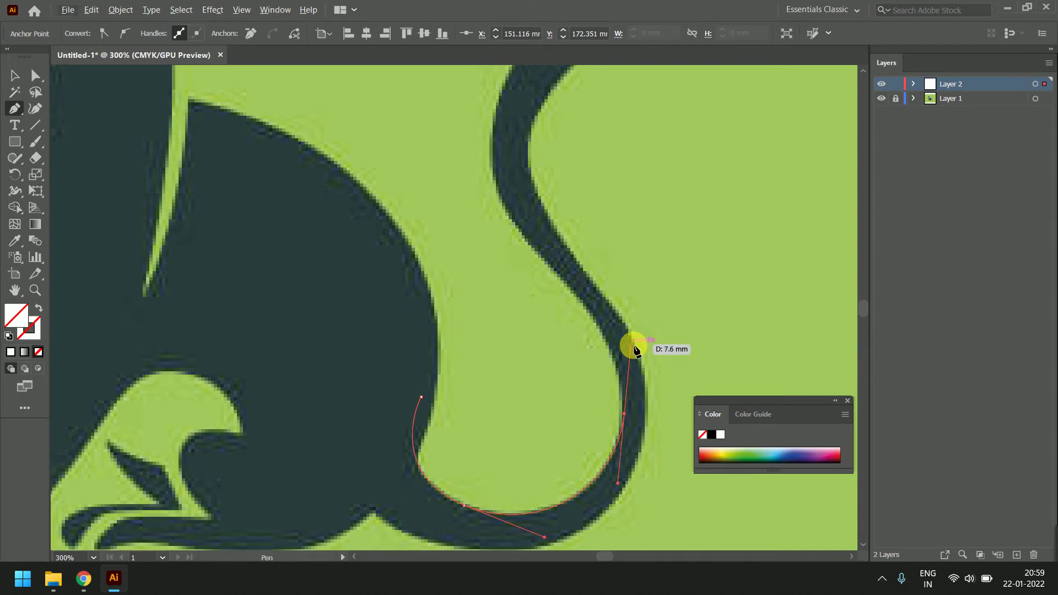
drag(629, 344, 621, 339)
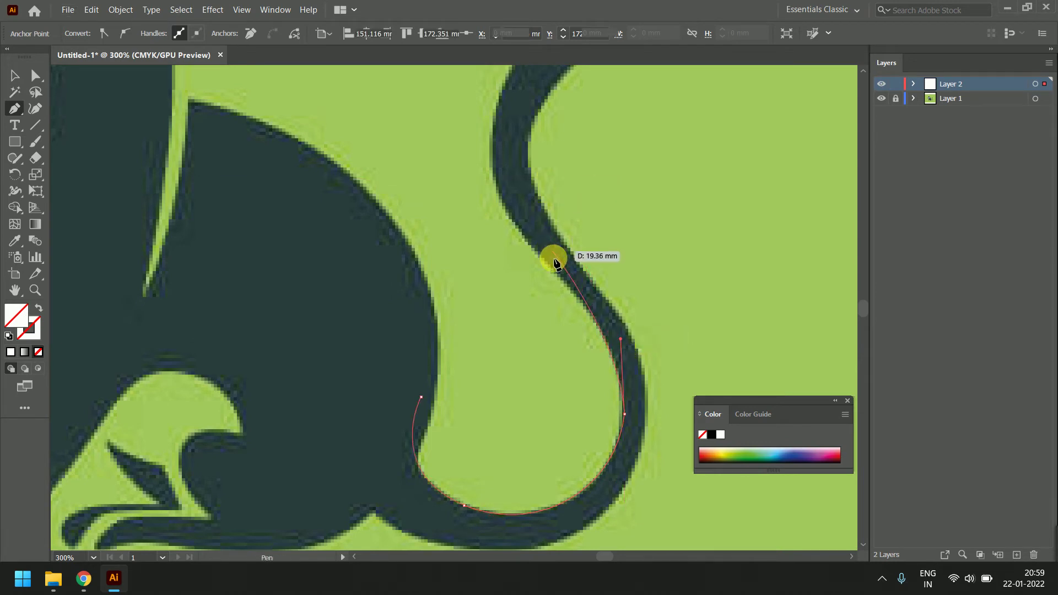
drag(553, 269, 524, 241)
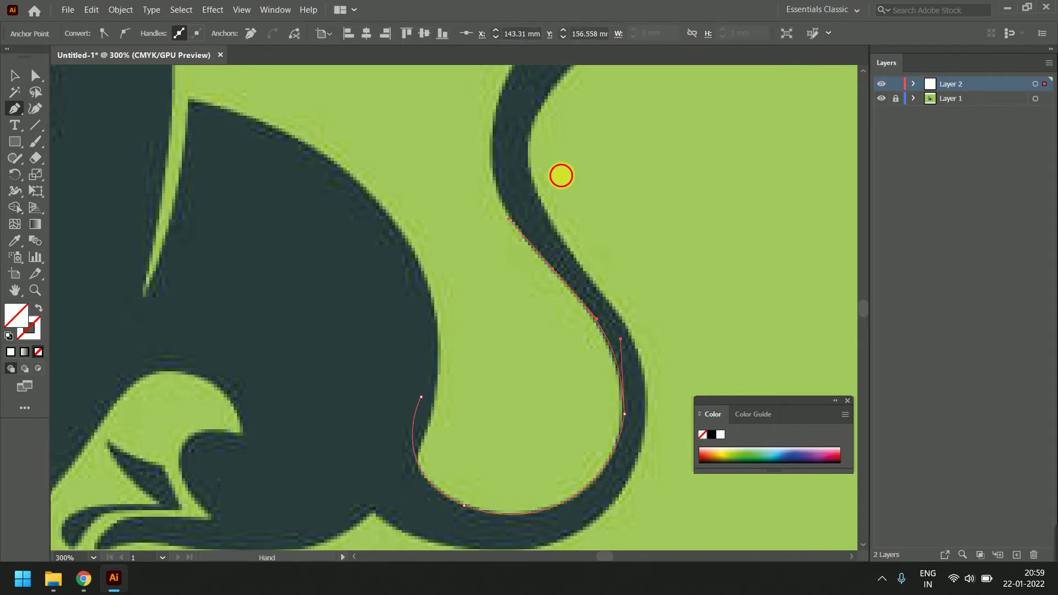
- Continue the outline to the top of the tail and round off its tip
drag(560, 173, 571, 332)
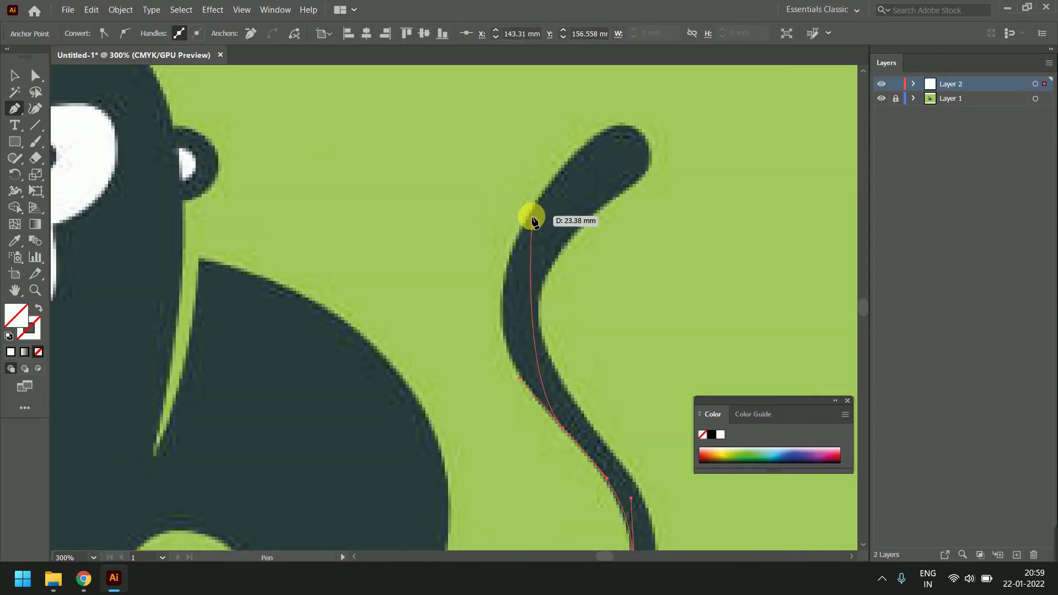
drag(528, 216, 590, 108)
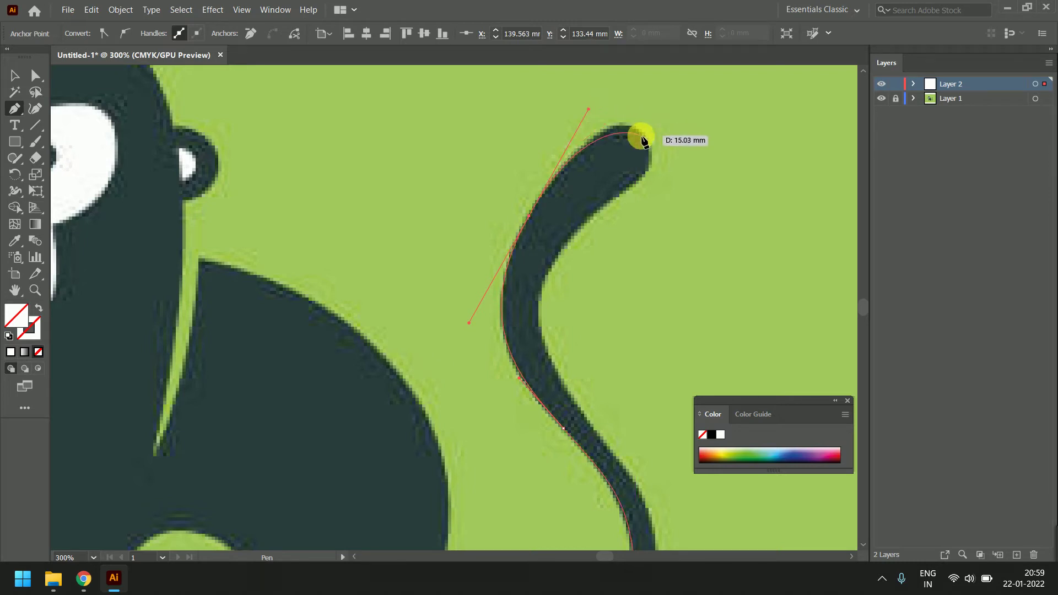
drag(647, 140, 654, 162)
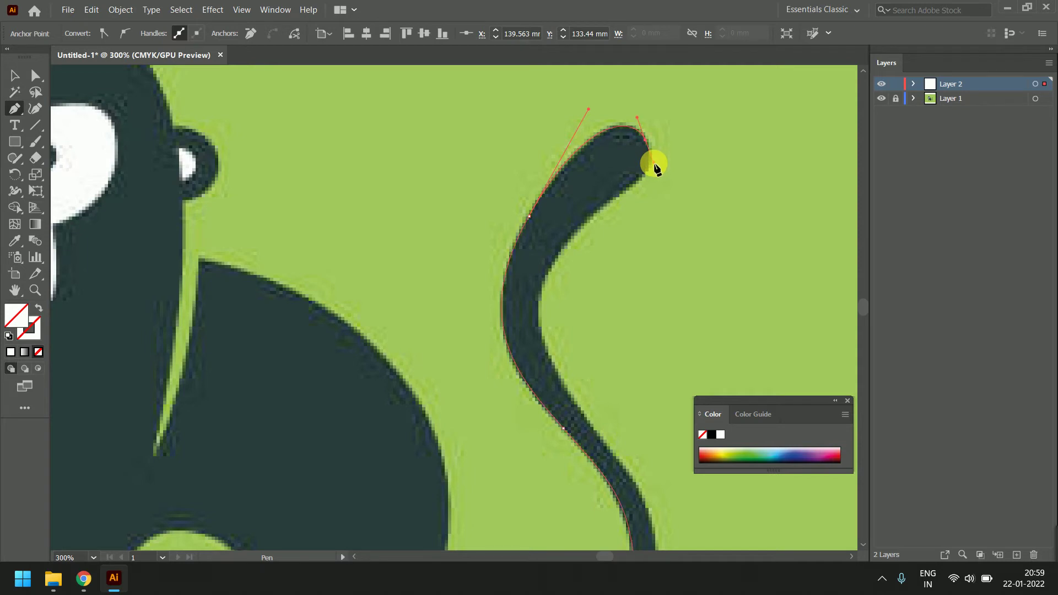
mouse_move(565, 244)
mouse_down()
mouse_move(526, 310)
mouse_move(480, 310)
mouse_up()
key(ctrl+z)
drag(612, 198, 579, 213)
drag(579, 213, 575, 219)
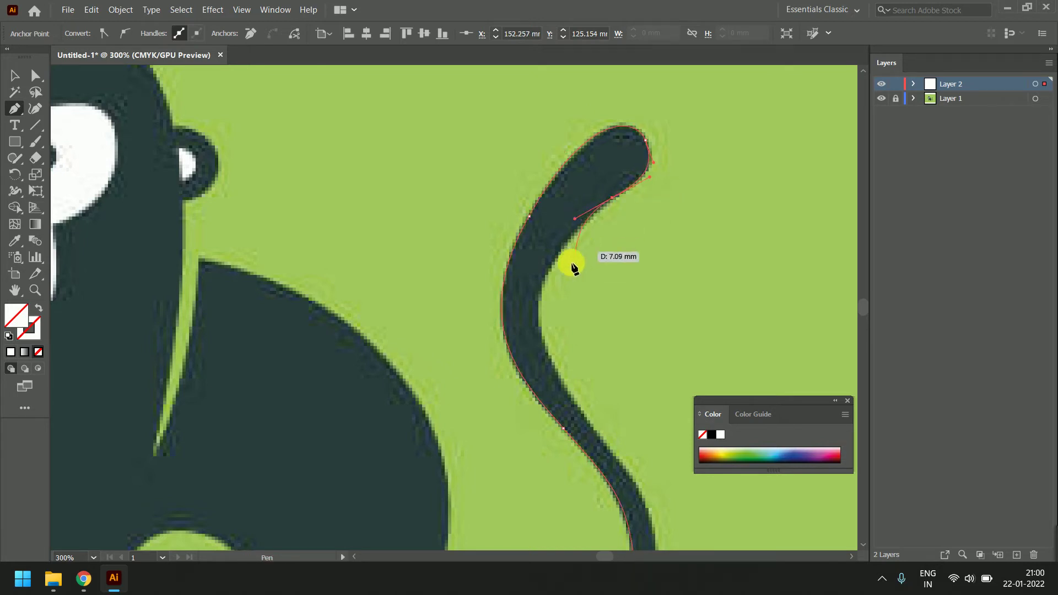
mouse_move(558, 369)
mouse_down()
mouse_move(600, 440)
mouse_move(613, 438)
mouse_up()
- Bring the outline around the tail's bottom curve and close it at the first anchor
scroll(560, 293, down, 5)
scroll(560, 293, right, 2)
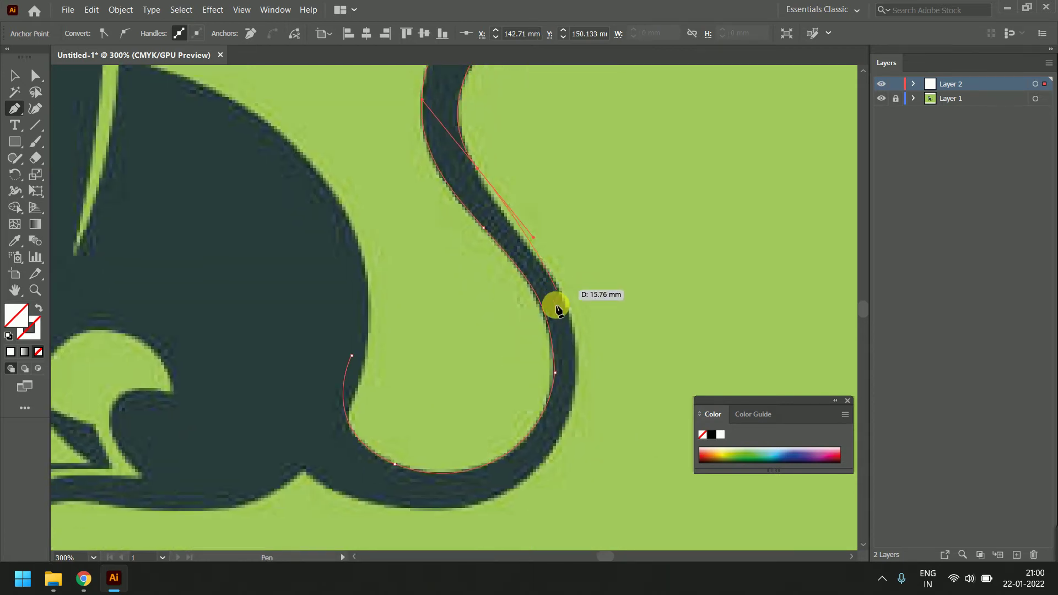
key(ctrl+z)
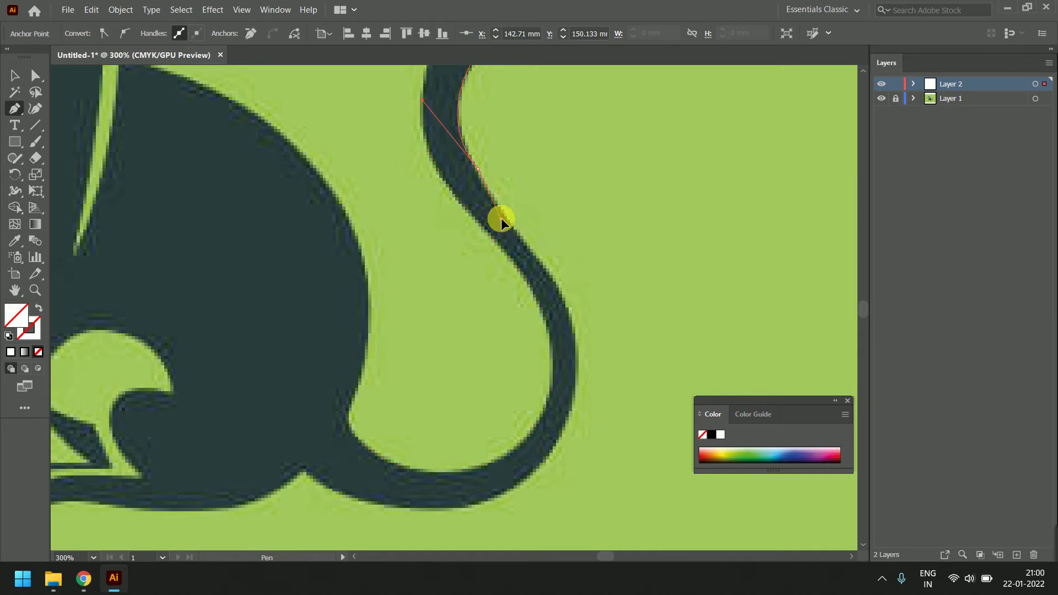
drag(576, 359, 577, 443)
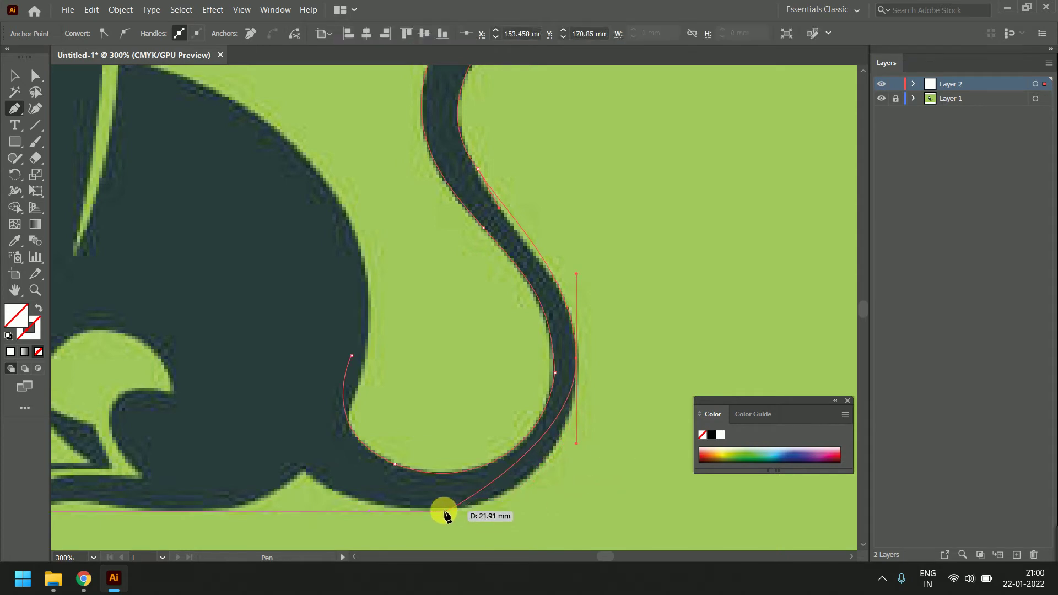
drag(436, 510, 352, 503)
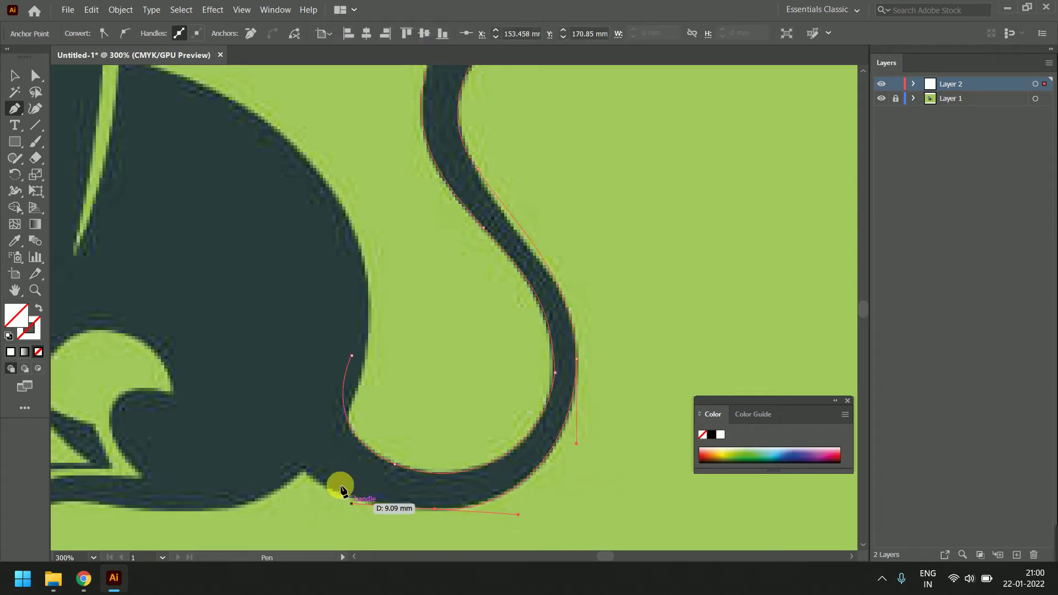
drag(268, 399, 246, 302)
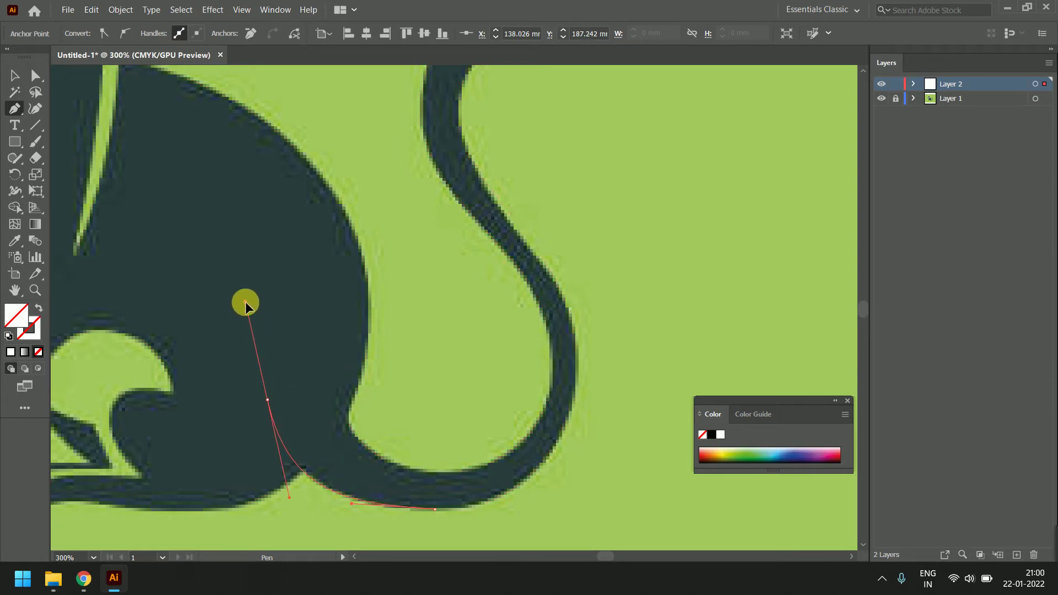
click(352, 355)
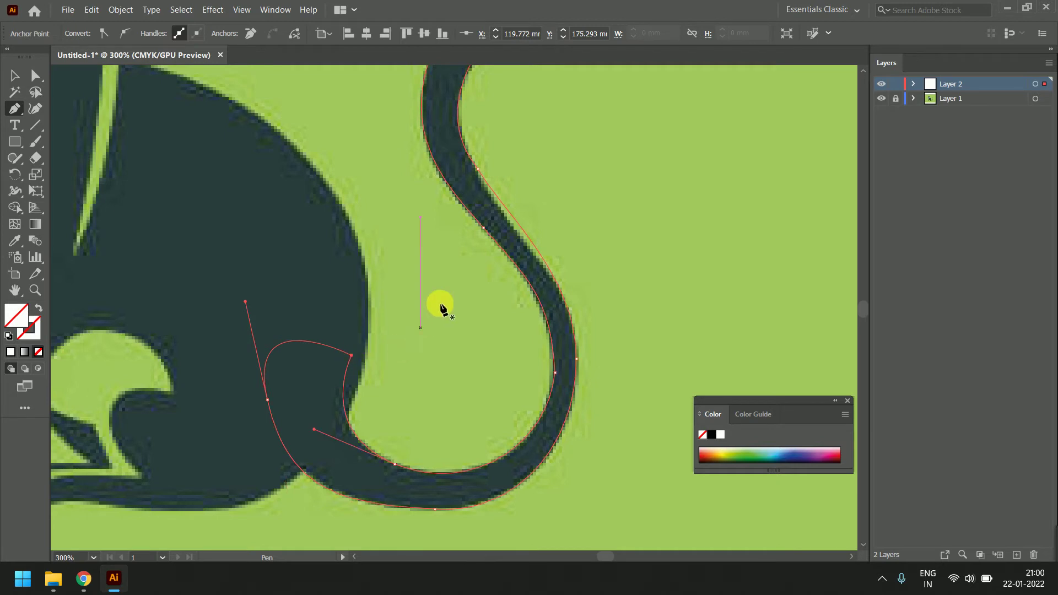
scroll(448, 293, down, 1)
scroll(350, 272, down, 1)
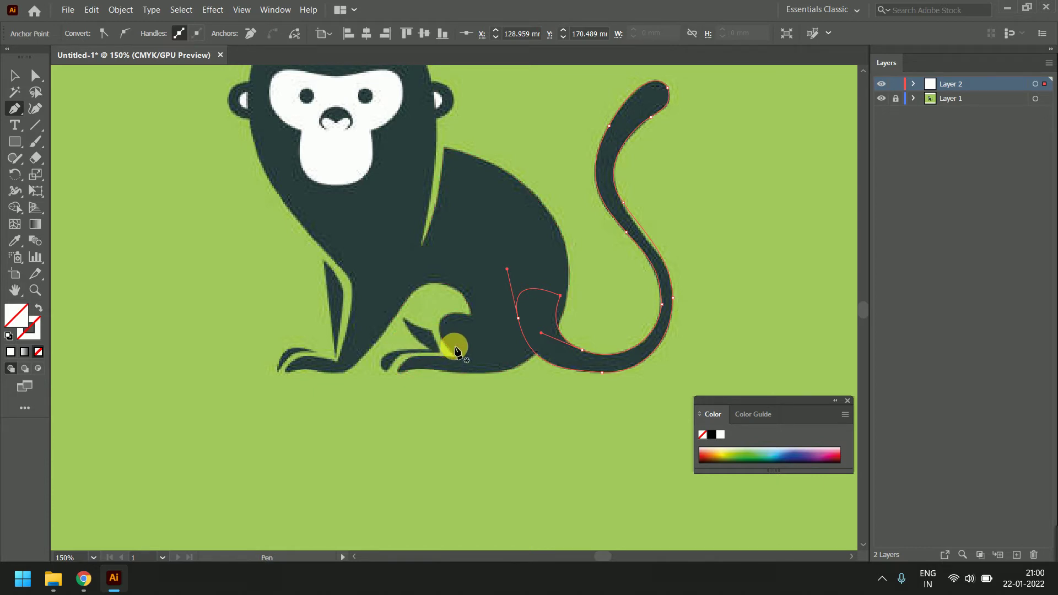
- Inspect the head and body outline, zoom to the front feet, and clear the selection
scroll(474, 248, up, 3)
drag(484, 338, 485, 287)
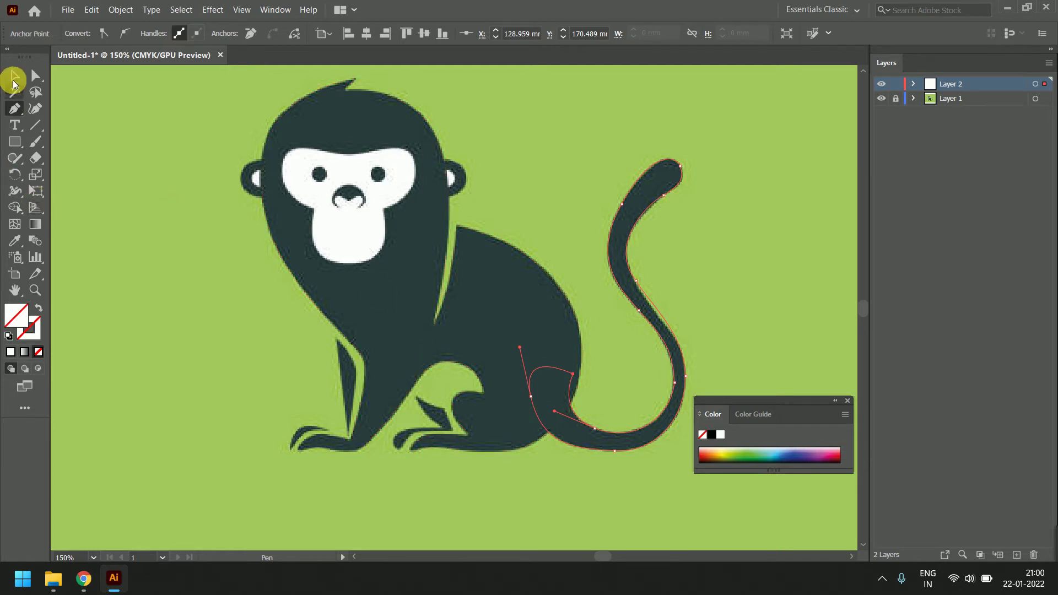
click(15, 75)
click(433, 139)
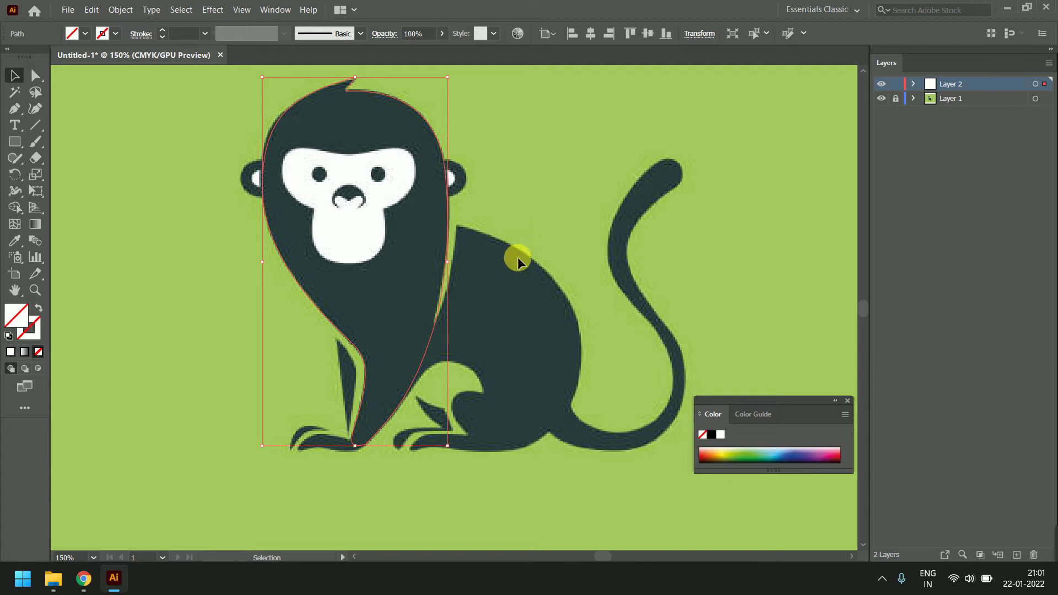
scroll(380, 447, up, 3)
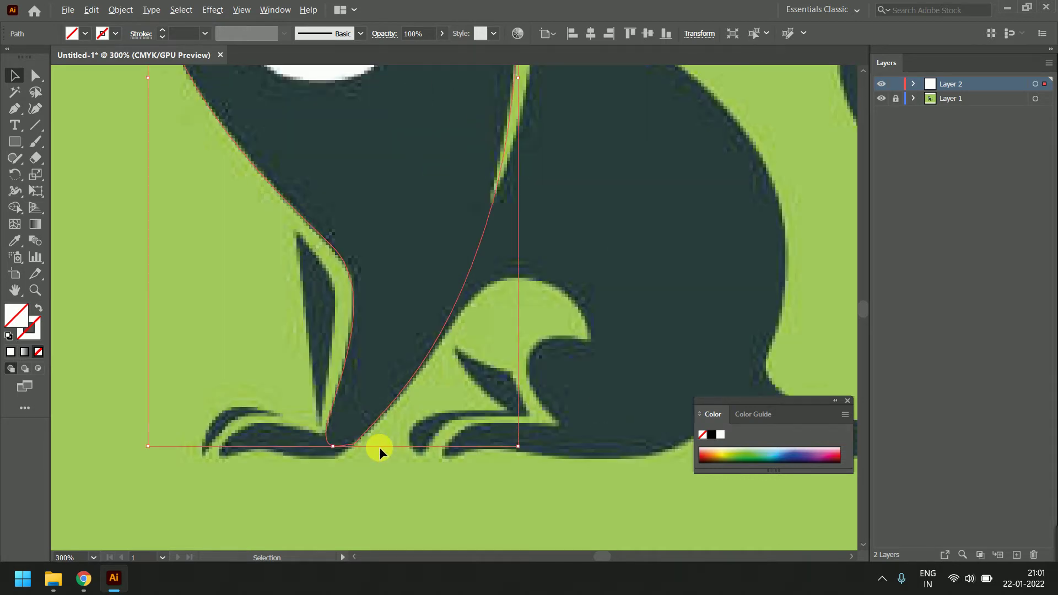
scroll(428, 391, down, 3)
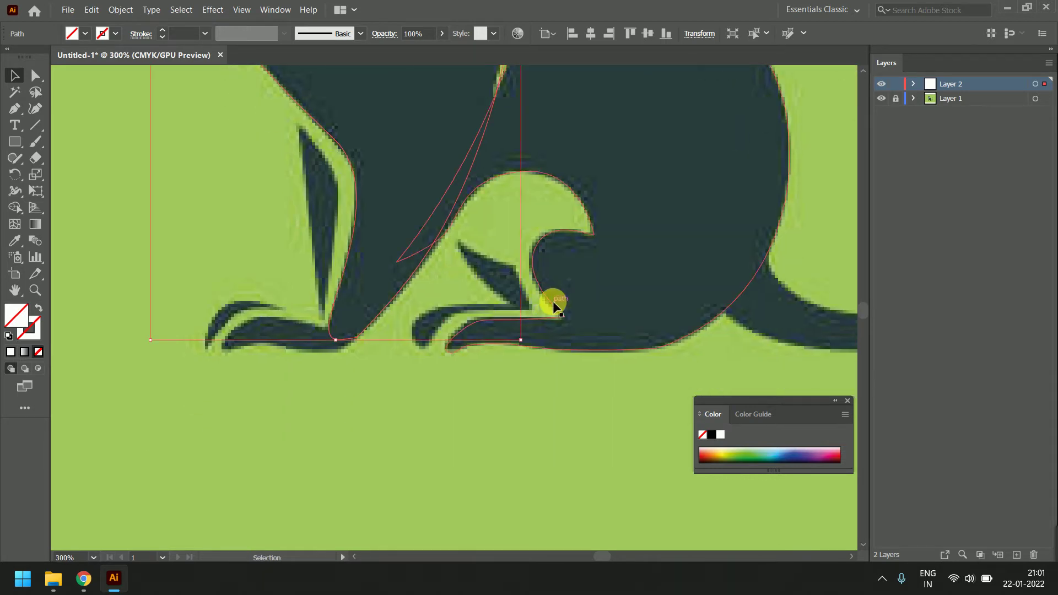
click(520, 395)
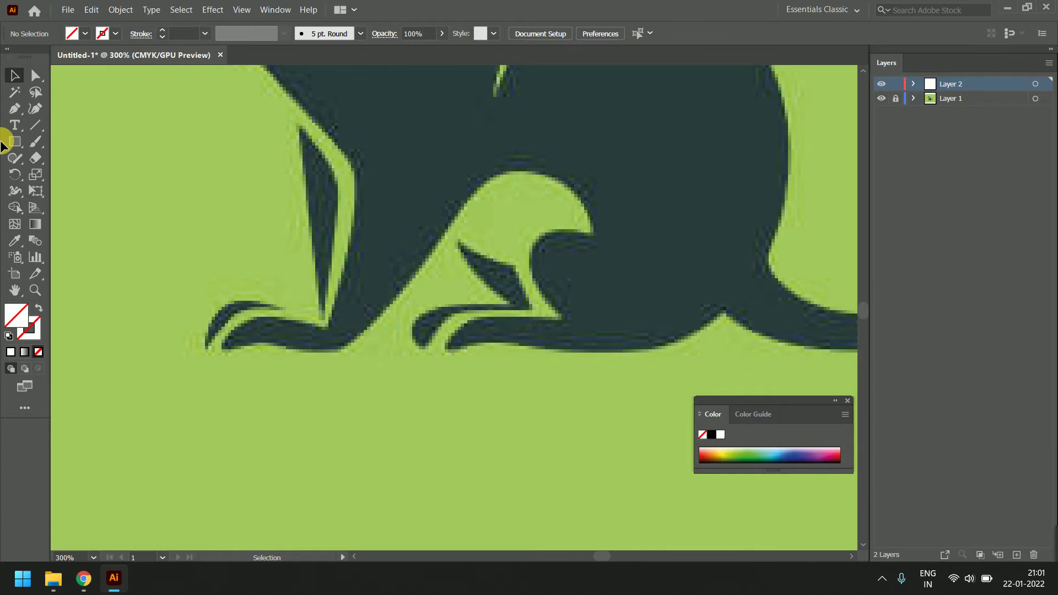
- Trace the pointed paw between the front feet with a sharp corner and close the path
click(15, 115)
click(459, 243)
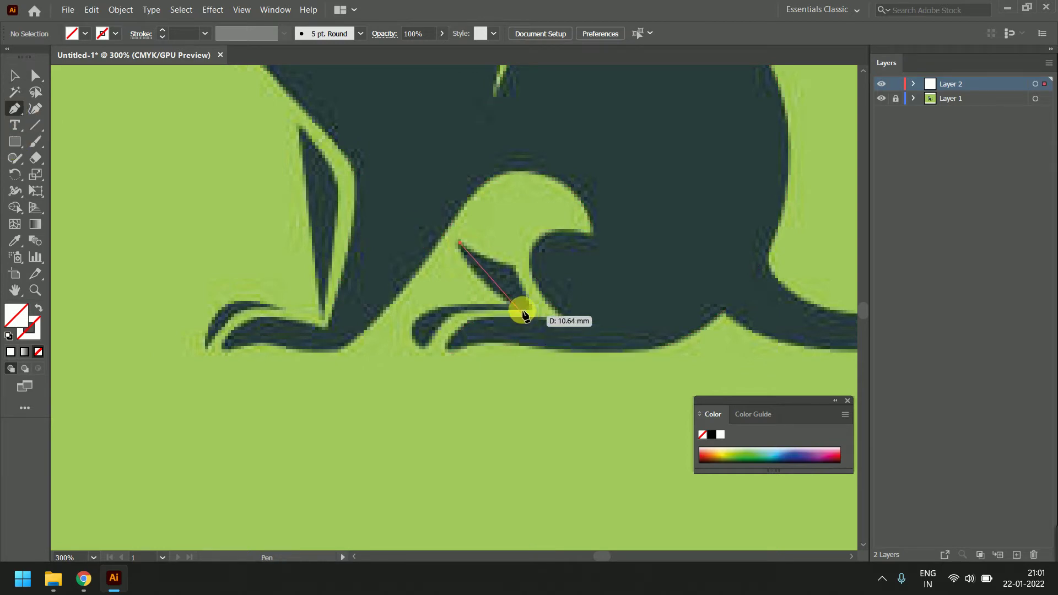
mouse_move(509, 303)
mouse_down()
mouse_move(552, 334)
mouse_move(477, 306)
mouse_up()
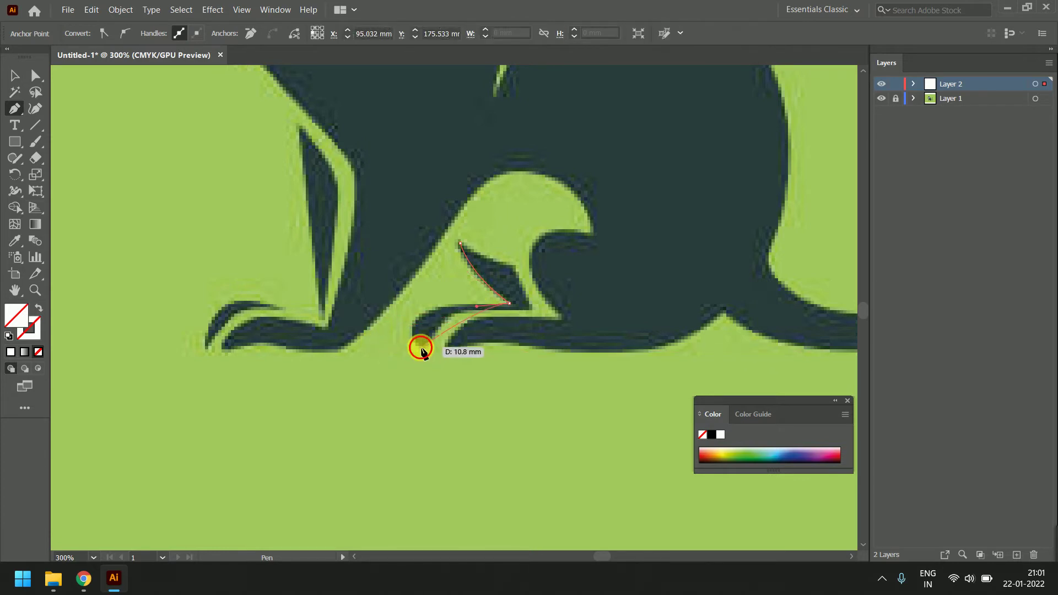
mouse_move(420, 348)
mouse_down()
mouse_move(449, 375)
mouse_move(430, 333)
mouse_up()
drag(481, 310, 524, 310)
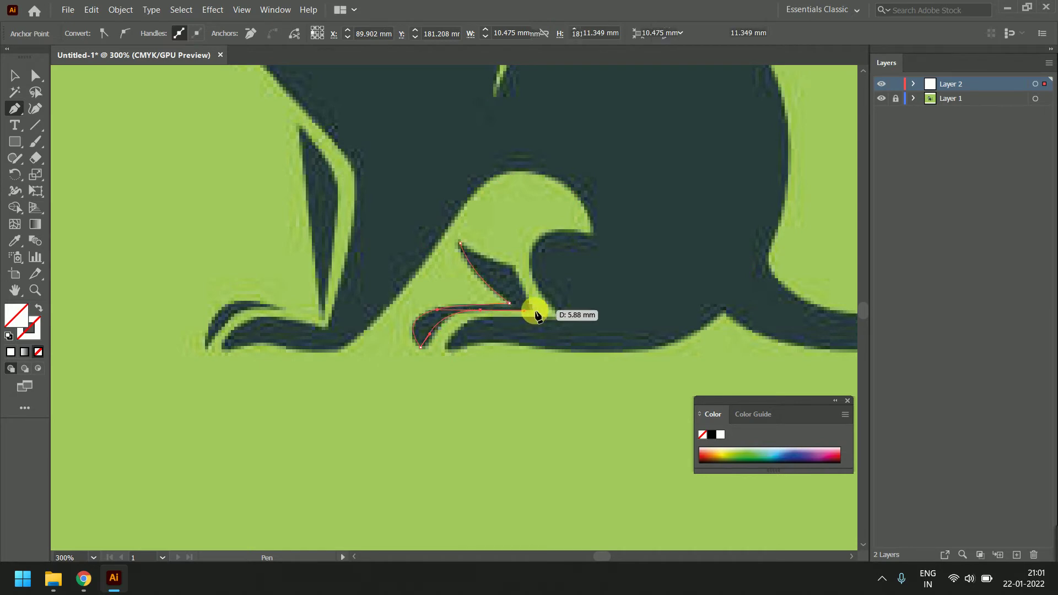
click(534, 310)
drag(514, 265, 516, 246)
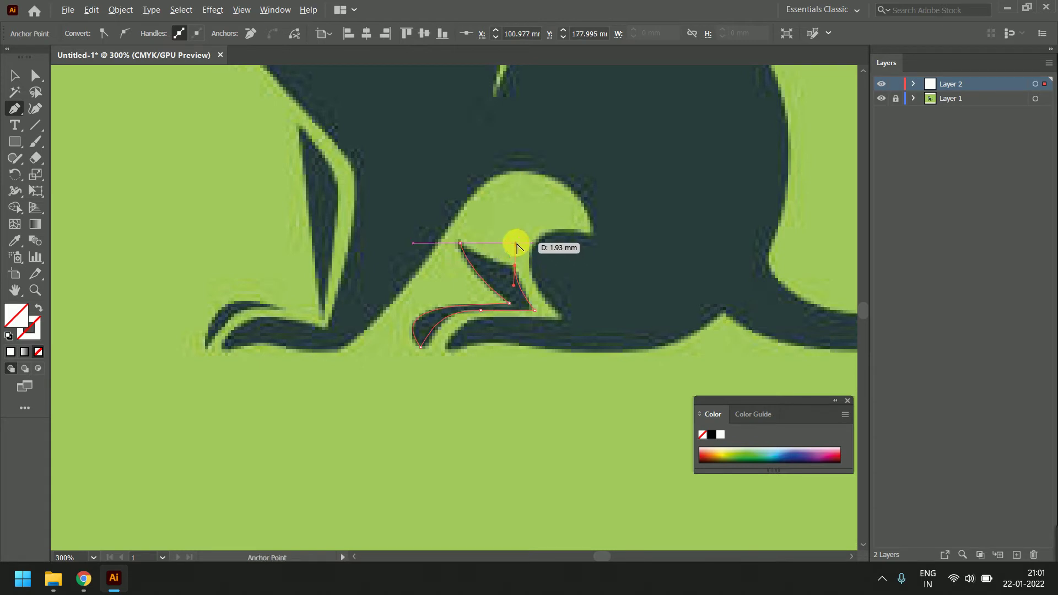
drag(520, 255, 515, 266)
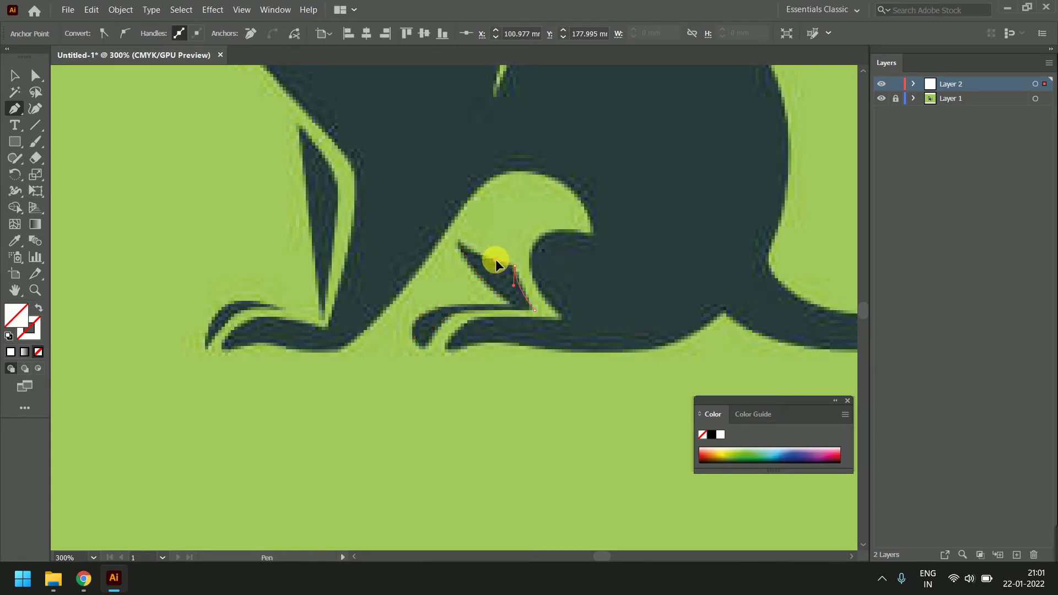
drag(458, 241, 492, 268)
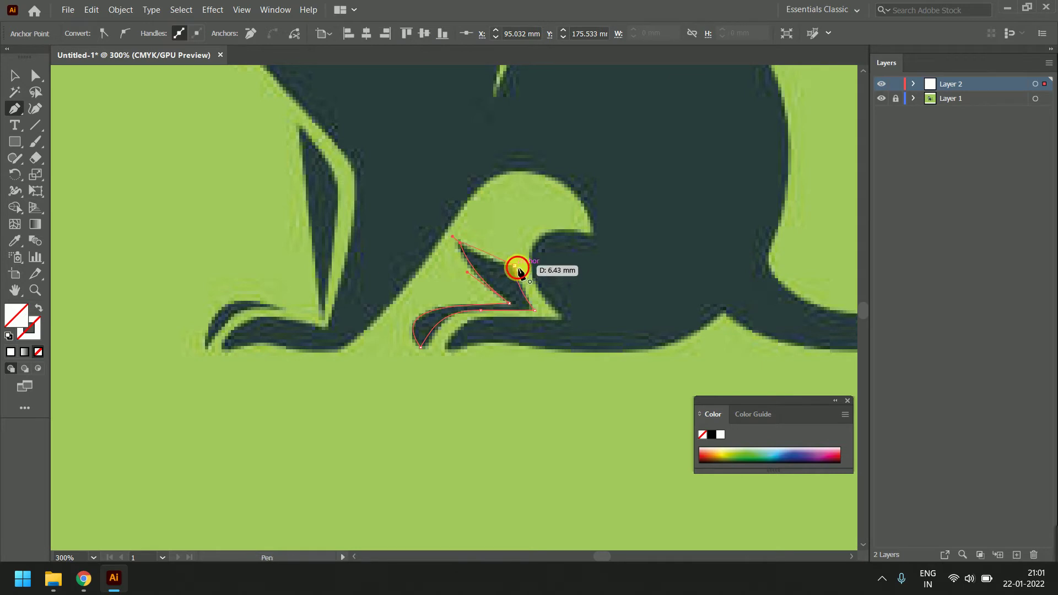
click(509, 302)
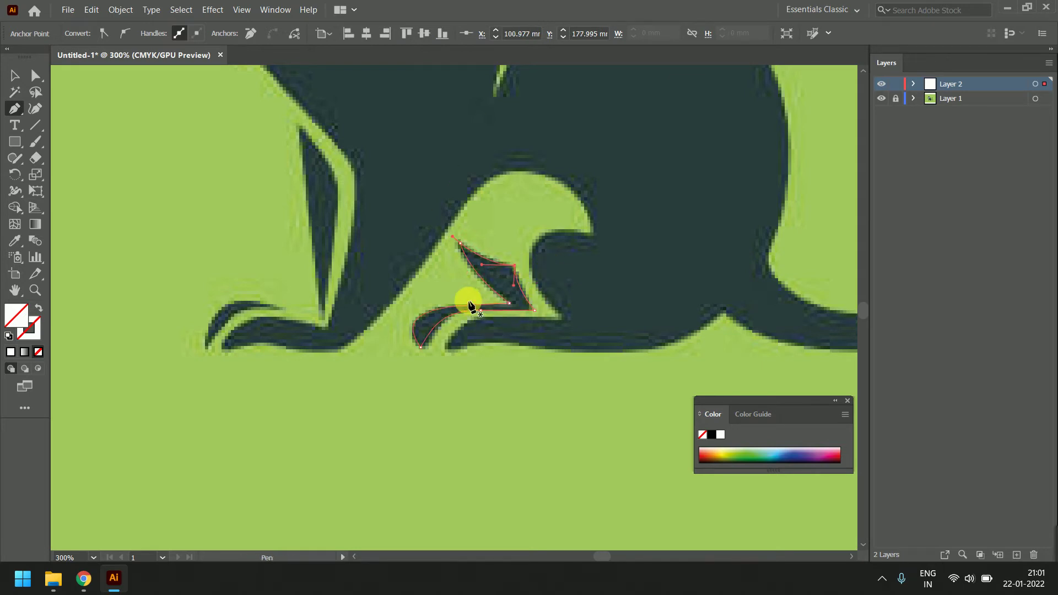
drag(420, 347, 435, 322)
- Trace the narrow dark sliver on the front leg as a closed path with one curved edge
drag(288, 207, 351, 231)
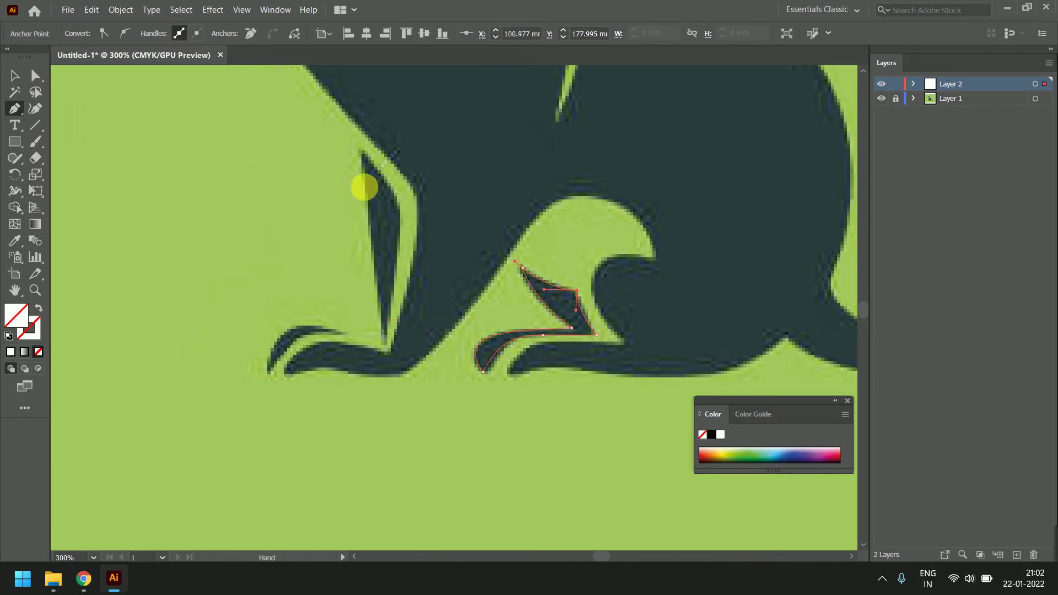
click(364, 158)
click(385, 341)
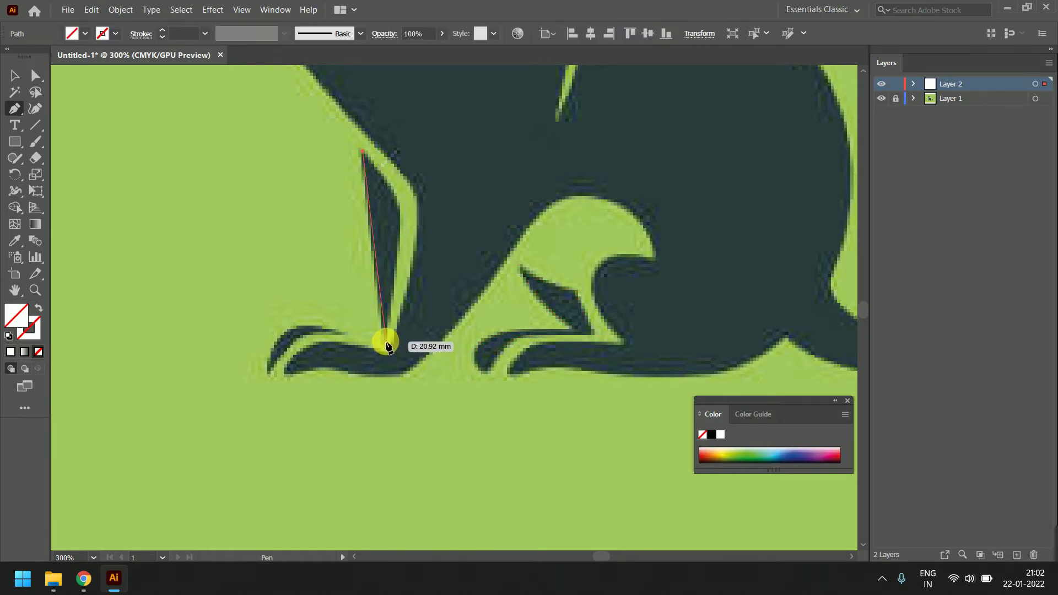
drag(403, 199, 403, 228)
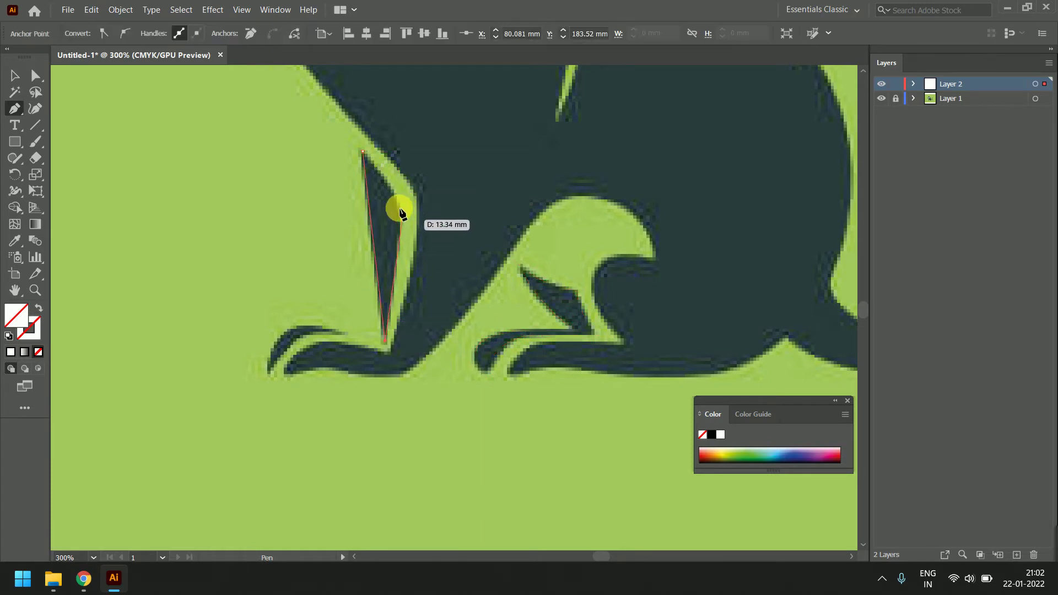
click(397, 244)
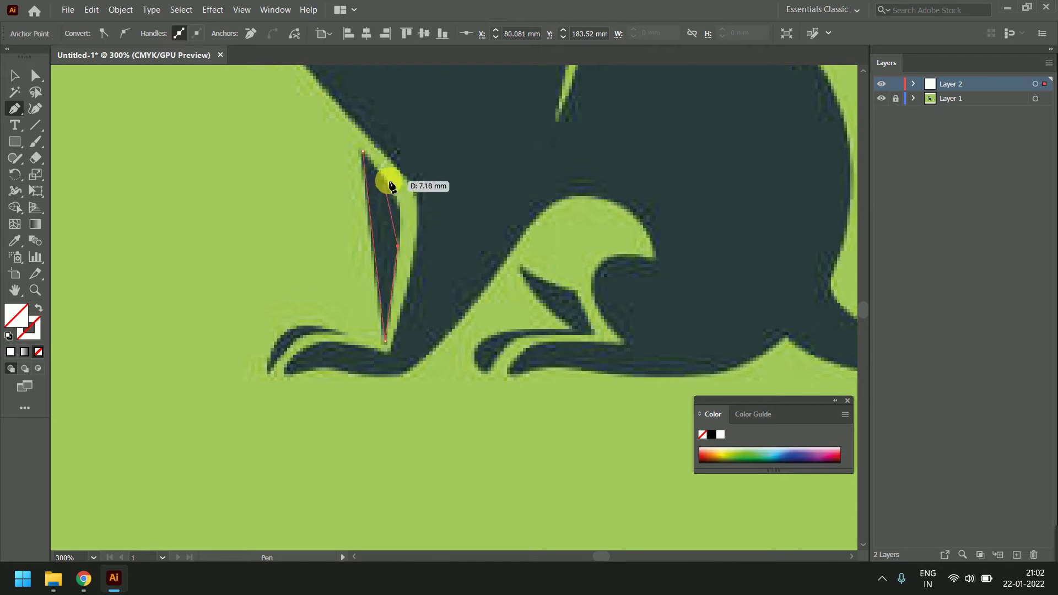
drag(389, 187, 369, 165)
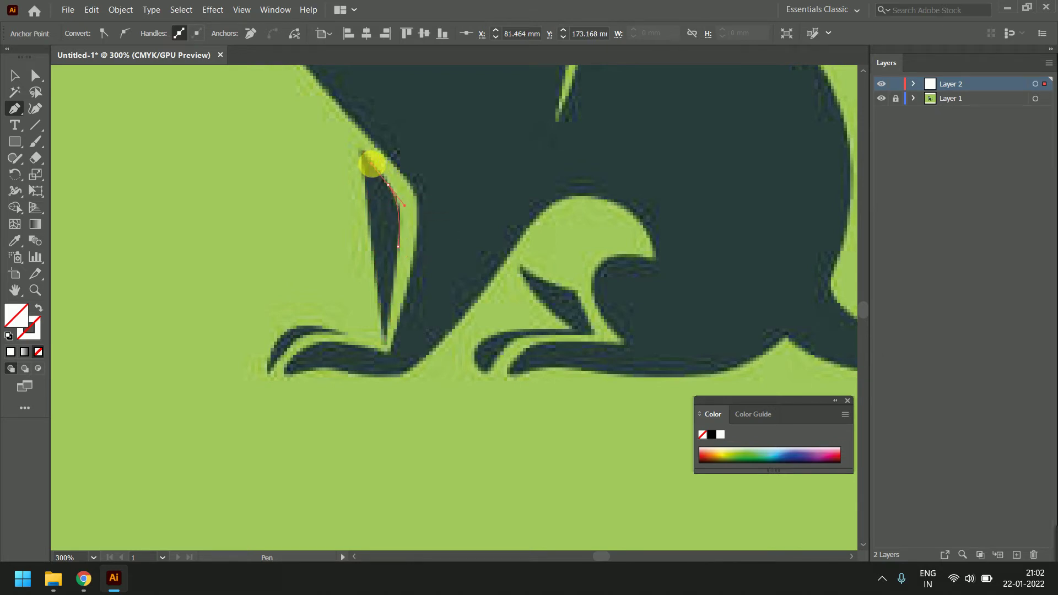
click(365, 154)
- Start a curved path at the leftmost toe's tip along its upper edge
mouse_move(396, 302)
mouse_down()
mouse_move(439, 272)
mouse_move(466, 326)
mouse_up()
click(333, 338)
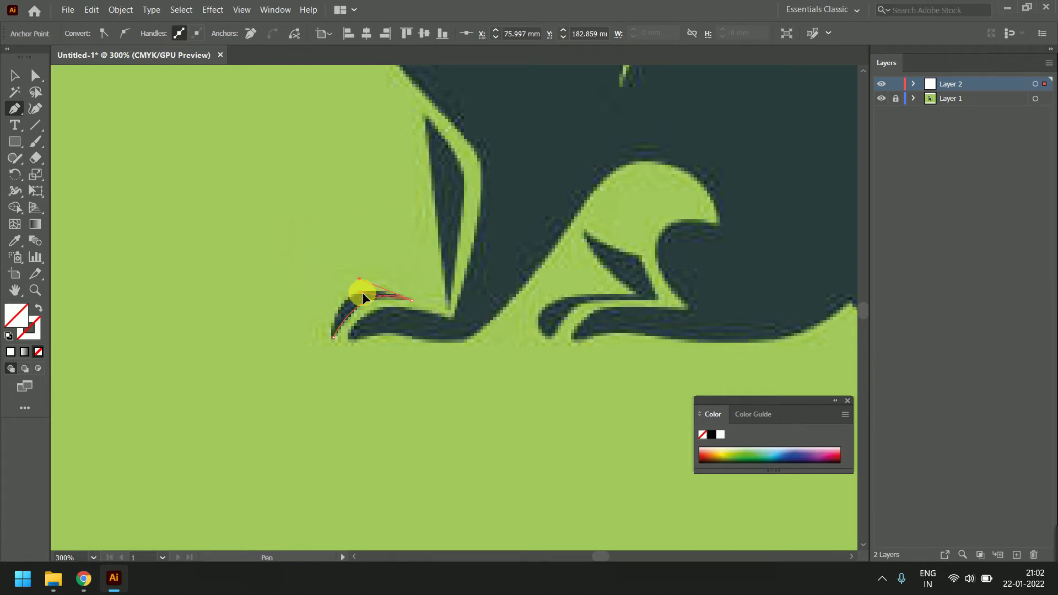
drag(333, 338, 327, 395)
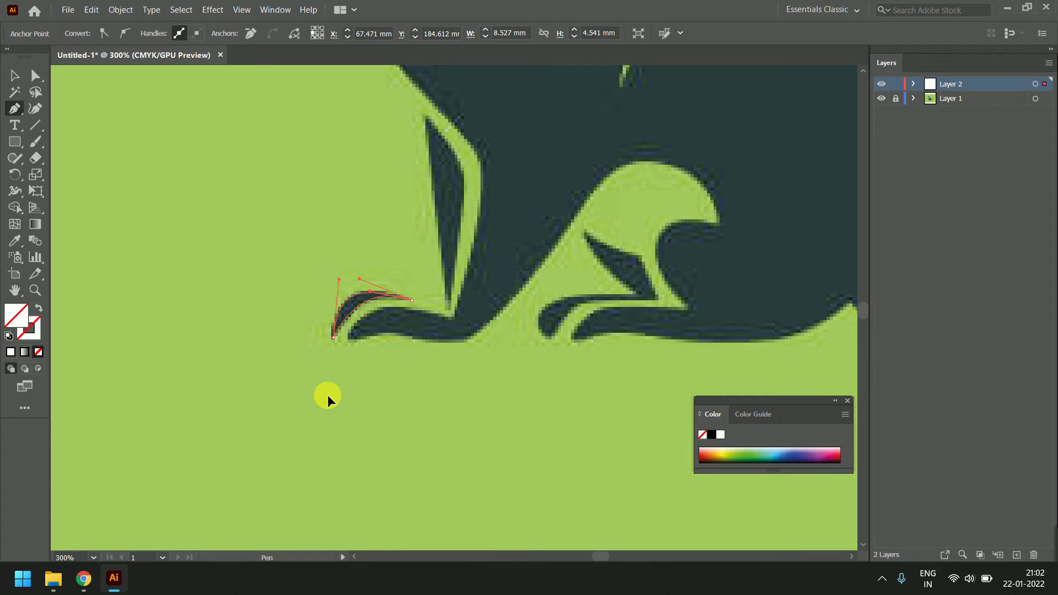
click(15, 76)
drag(524, 235, 397, 305)
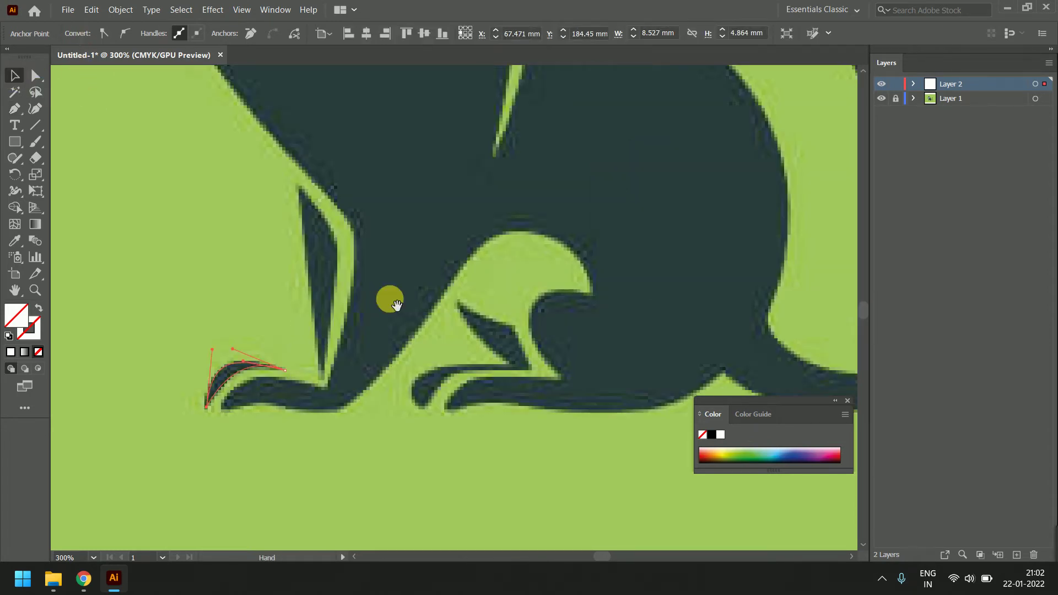
scroll(397, 305, down, 1)
scroll(456, 293, down, 1)
scroll(479, 293, down, 1)
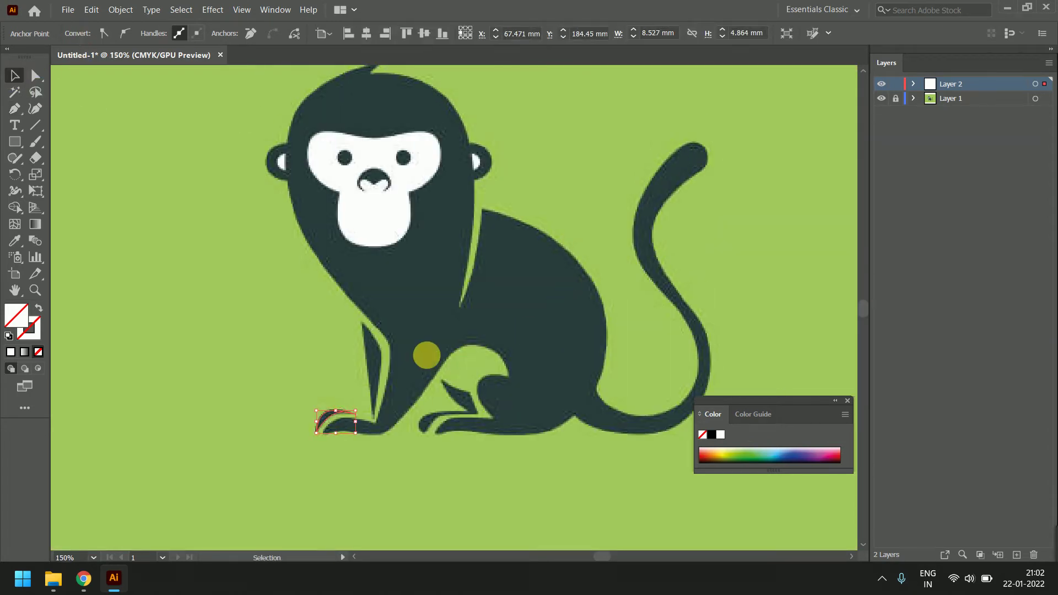
scroll(490, 256, up, 1)
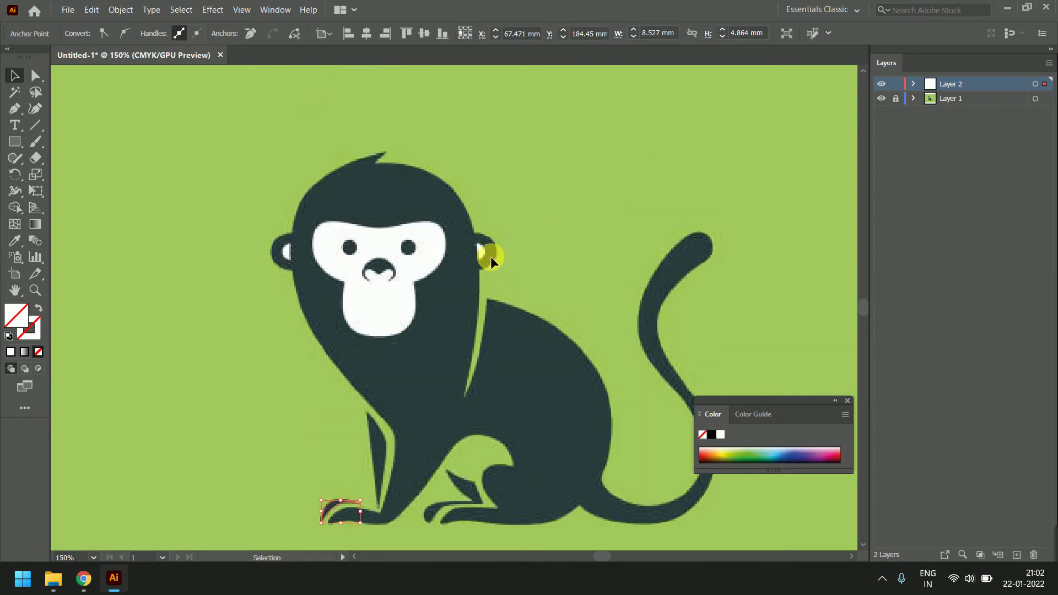
scroll(491, 257, up, 1)
scroll(490, 257, down, 1)
scroll(486, 261, down, 1)
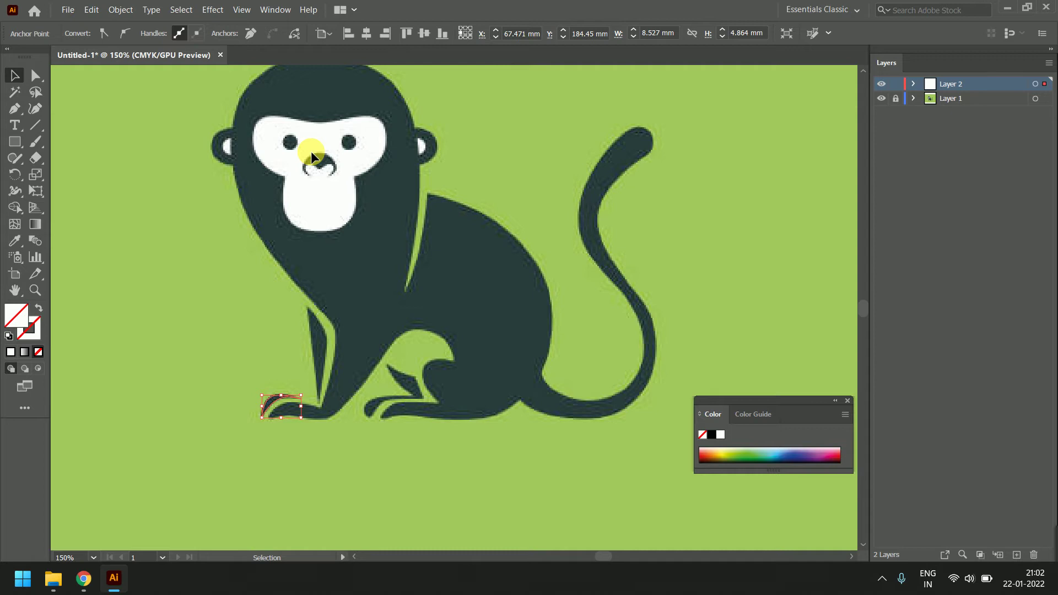
- Direct-select the head path, zoom in, and nudge the tuft anchor toward the reference spike
click(417, 149)
click(35, 76)
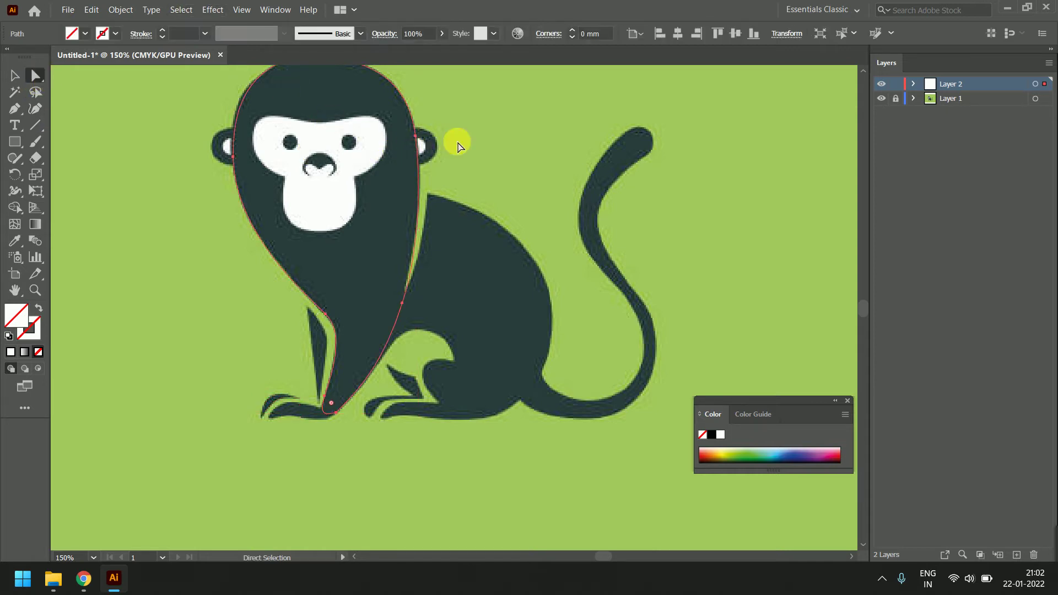
click(405, 144)
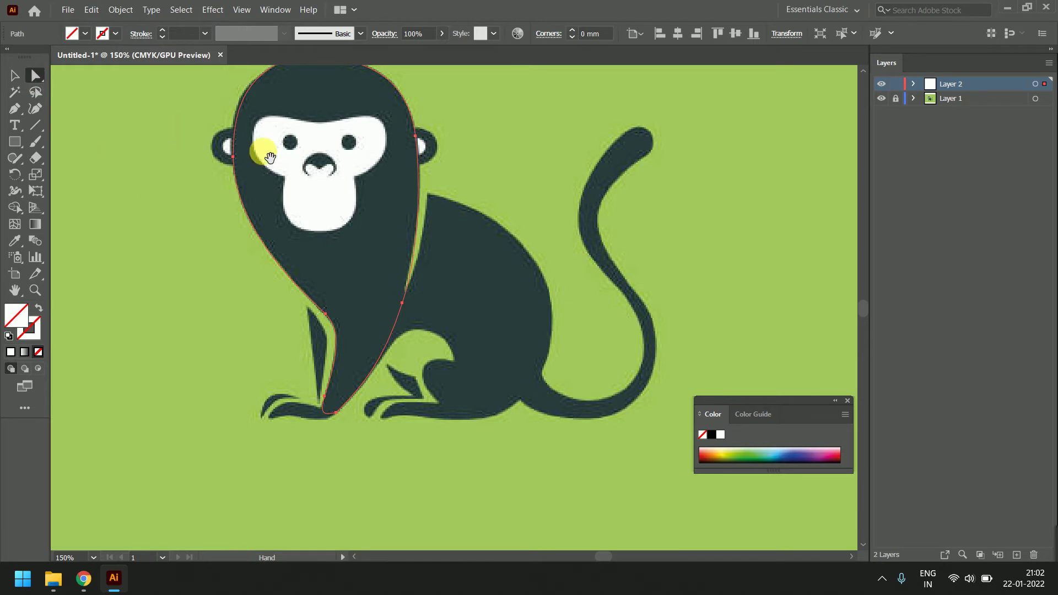
scroll(298, 176, up, 5)
scroll(334, 208, up, 1)
scroll(334, 198, up, 1)
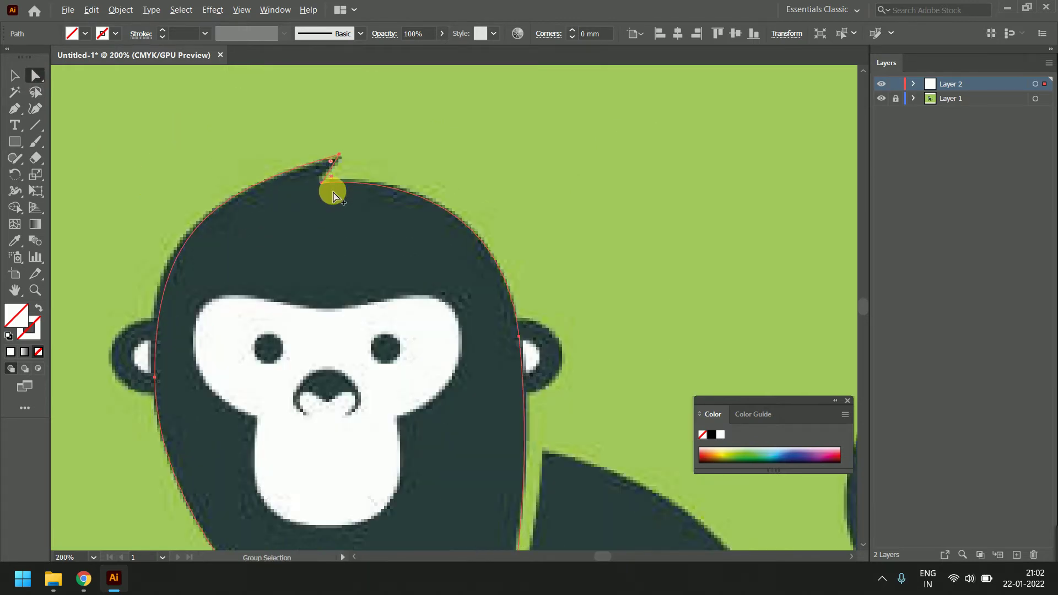
scroll(334, 197, up, 1)
scroll(334, 197, up, 1)
scroll(334, 194, up, 1)
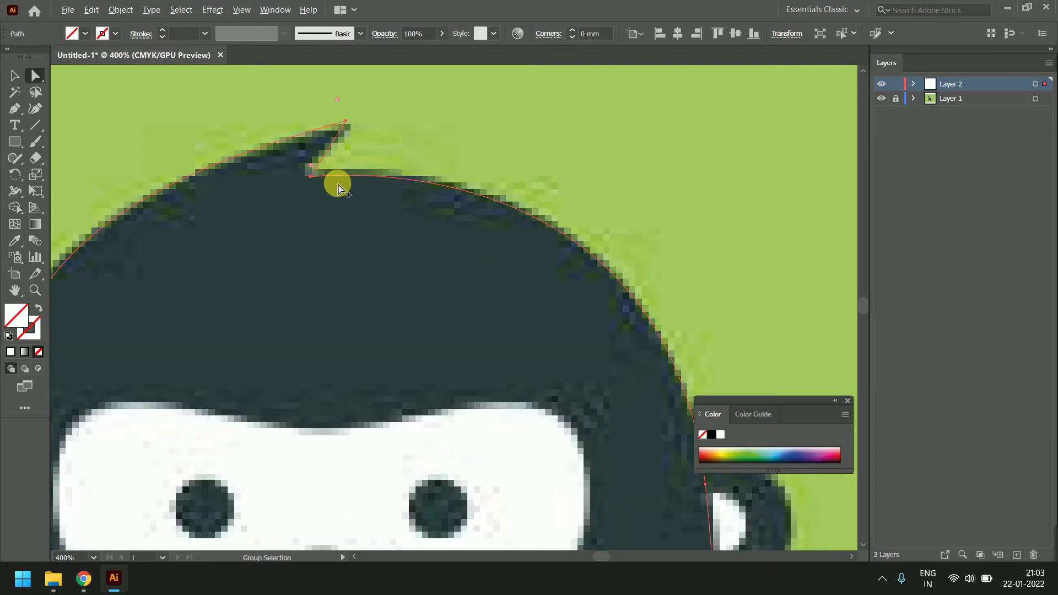
scroll(386, 190, down, 1)
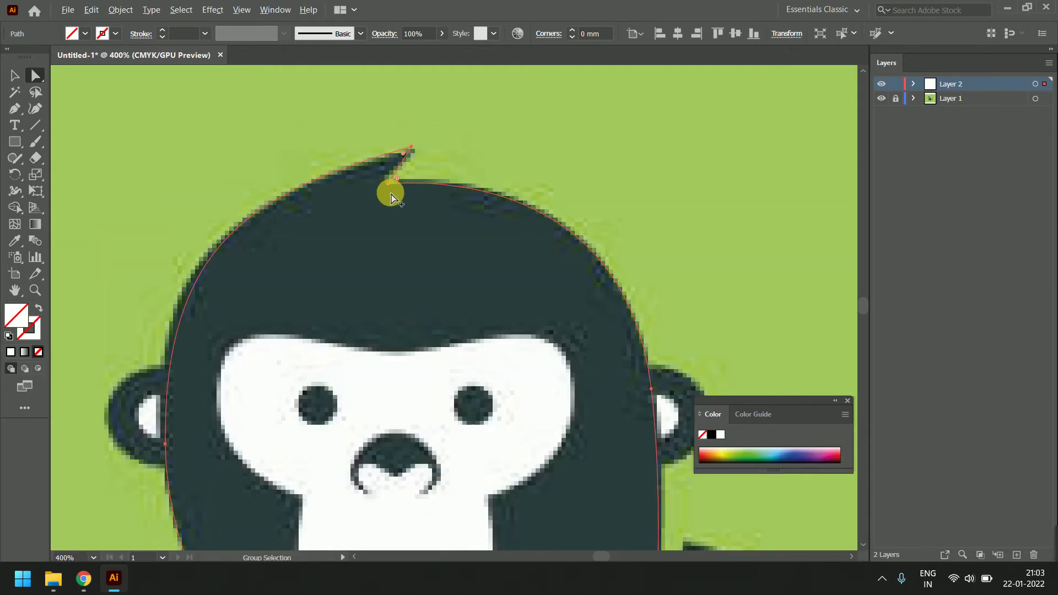
scroll(391, 199, down, 1)
drag(386, 184, 379, 182)
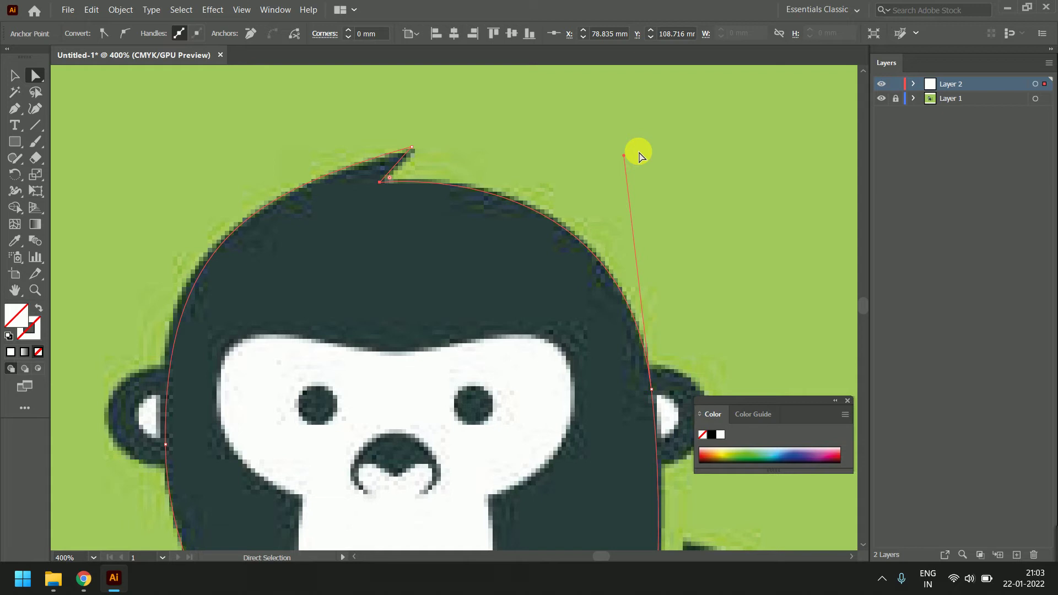
- Drag the tuft's peak onto the reference tip and curve the head's right side
key(ctrl+plus)
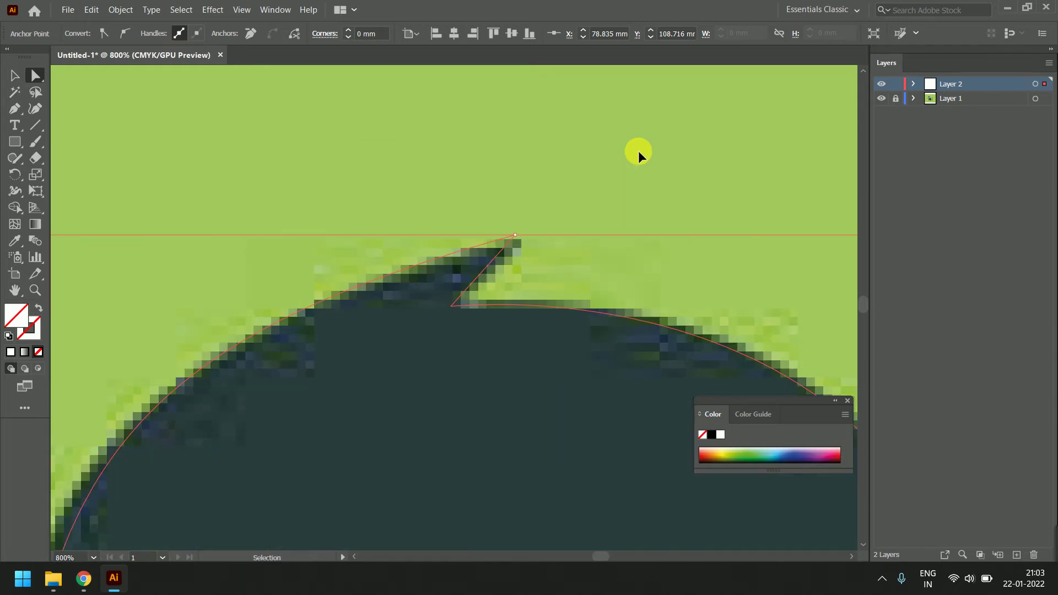
key(ctrl+minus)
key(ctrl+minus)
key(ctrl+minus)
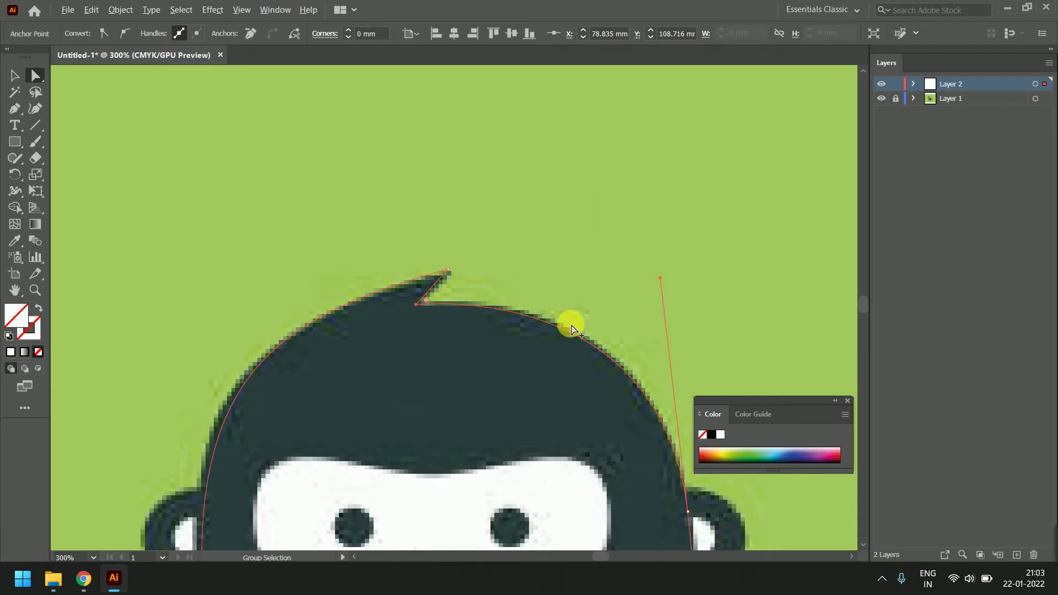
scroll(567, 322, up, 1)
drag(451, 270, 442, 276)
drag(606, 389, 481, 283)
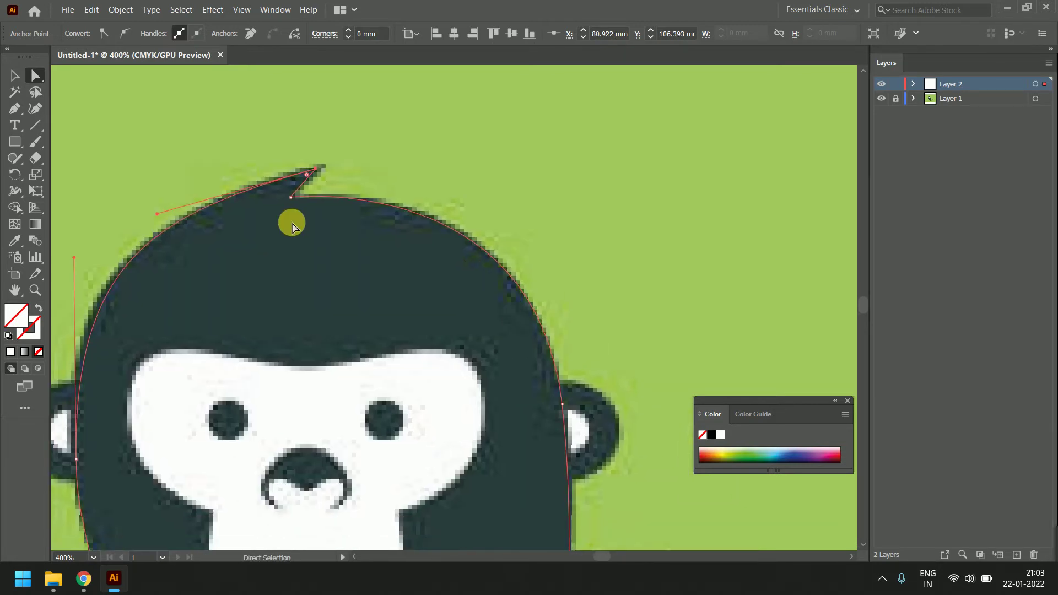
drag(562, 405, 532, 161)
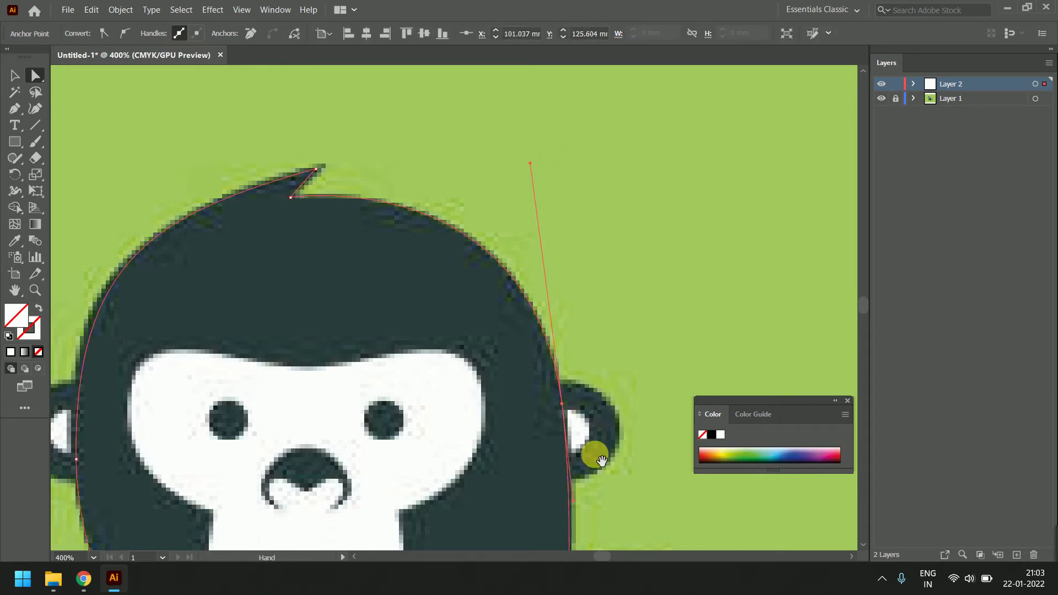
drag(596, 450, 606, 260)
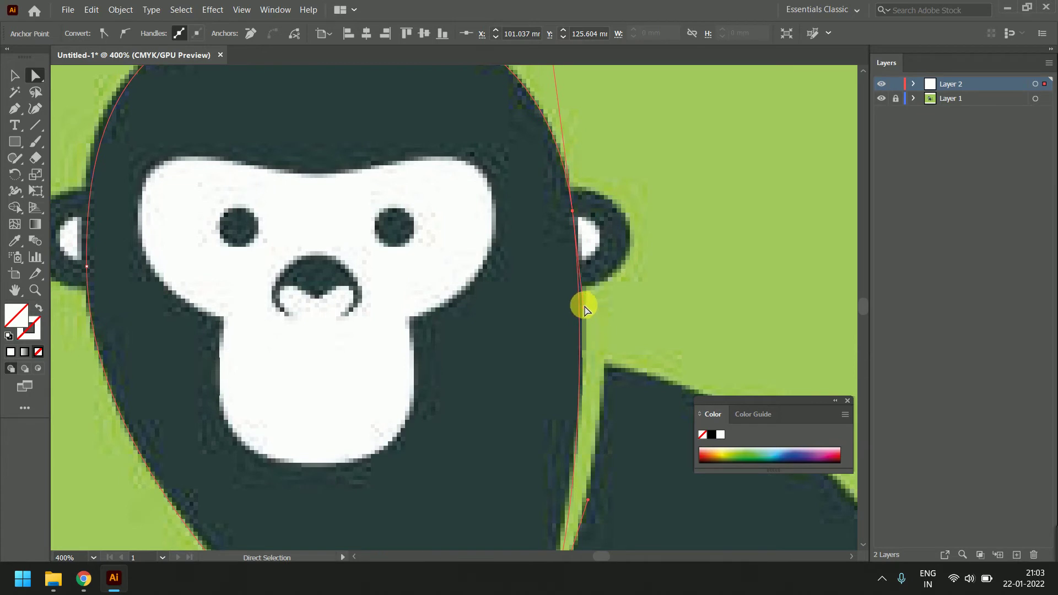
- Bend the right head and body edge curves to hug the reference outline
drag(584, 308, 587, 311)
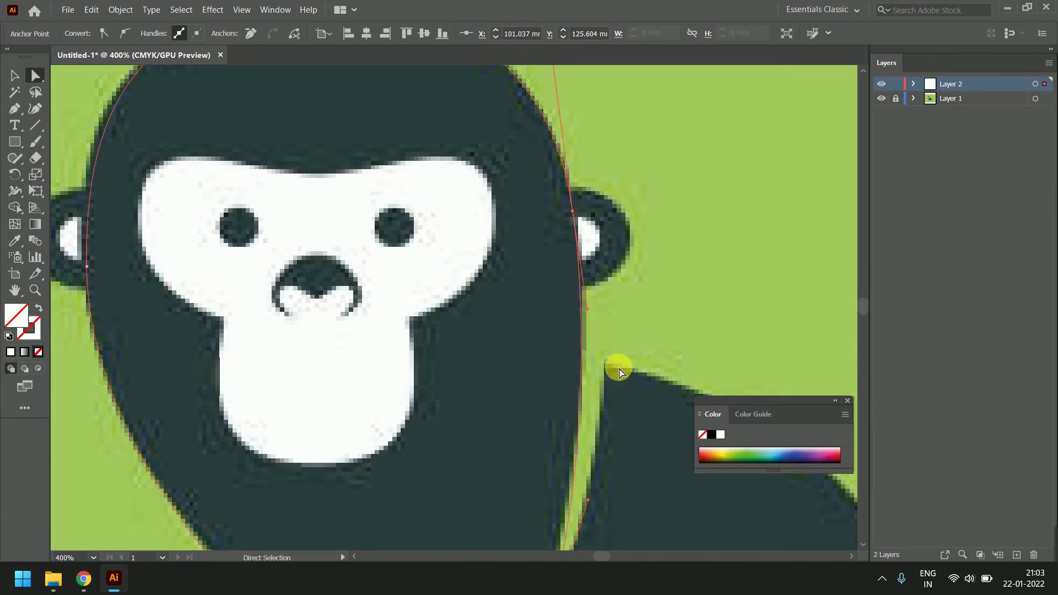
drag(617, 366, 621, 253)
drag(571, 430, 604, 390)
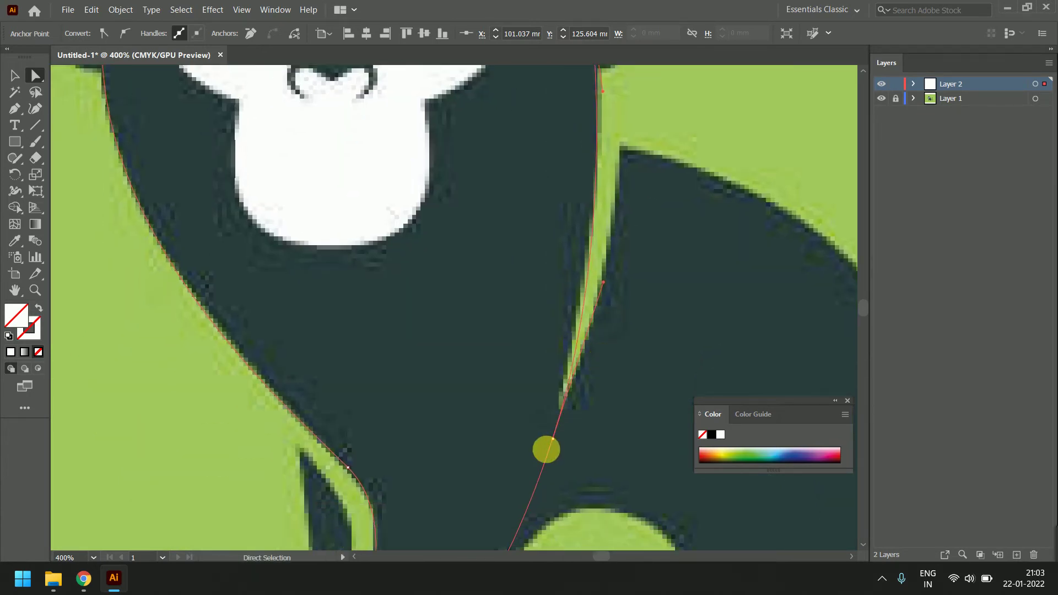
drag(550, 439, 545, 437)
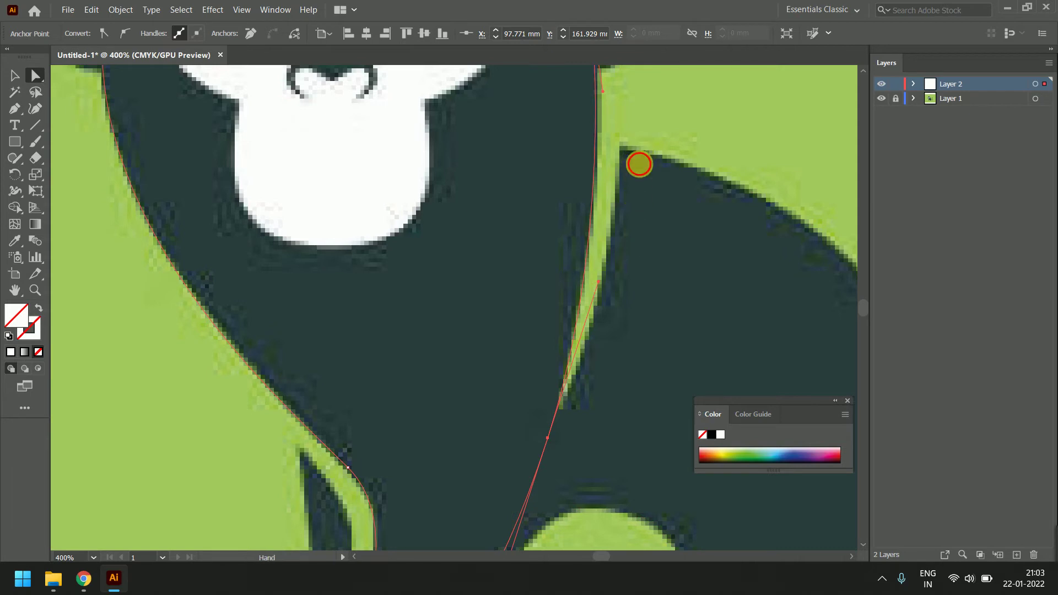
scroll(633, 166, up, 3)
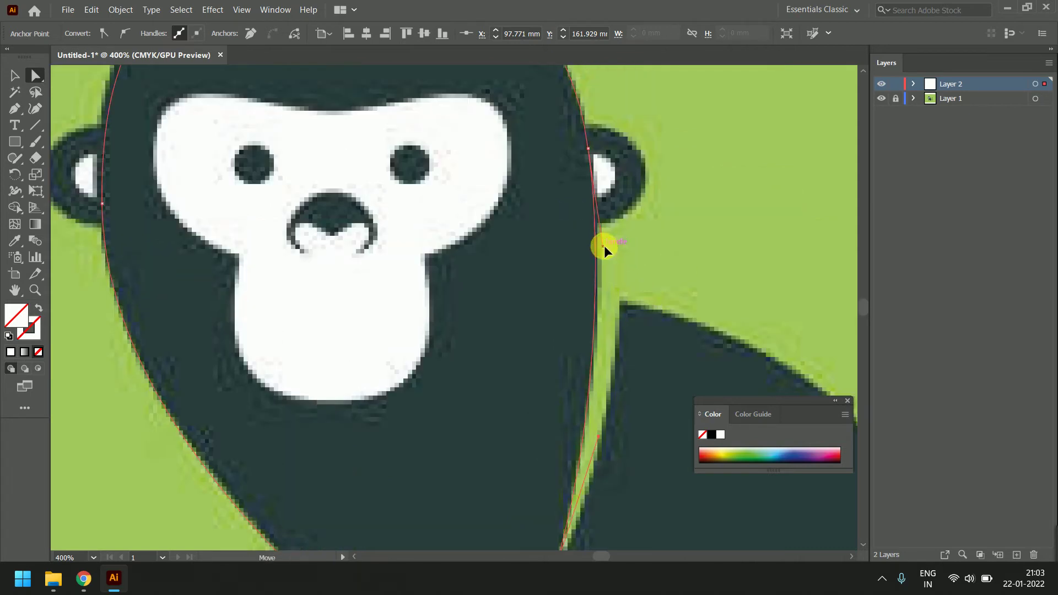
drag(605, 246, 606, 249)
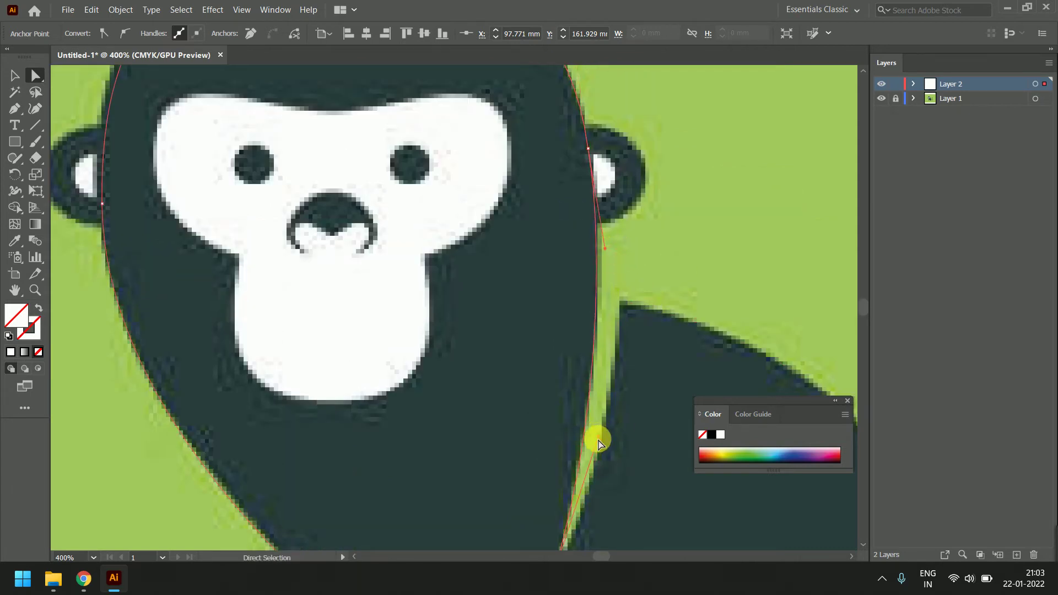
drag(599, 441, 593, 437)
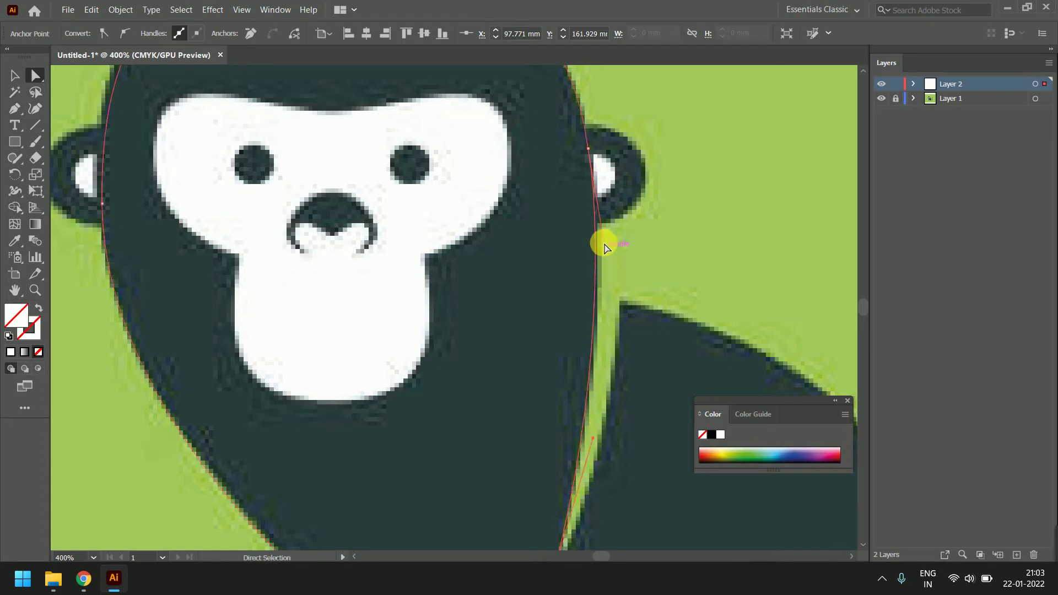
drag(609, 250, 610, 255)
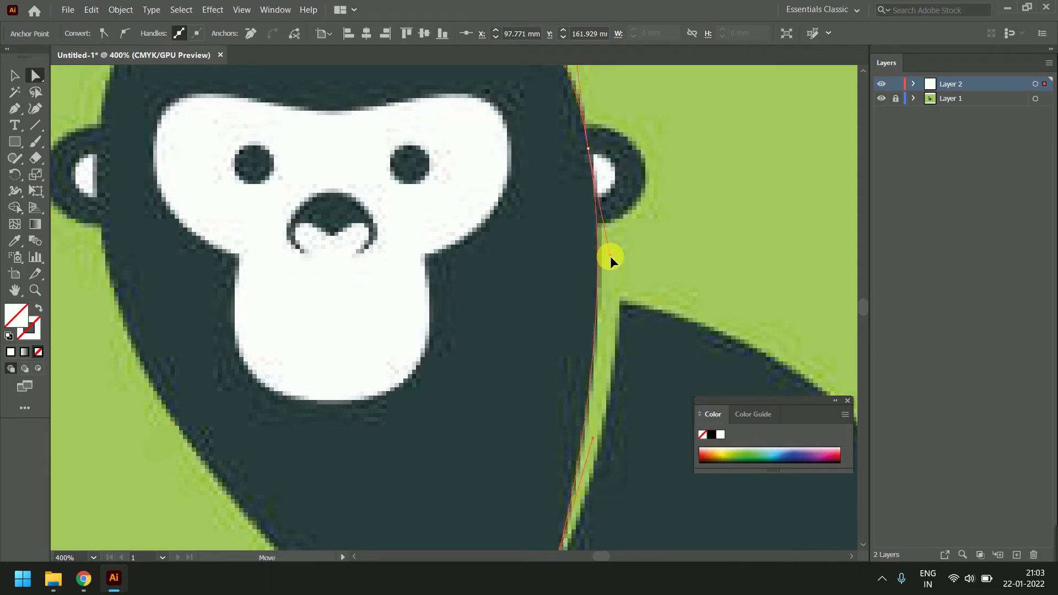
- Make the bottom anchor near the foot smooth and angle its curve along the foot
drag(650, 187, 676, 378)
scroll(657, 397, down, 5)
scroll(669, 319, down, 3)
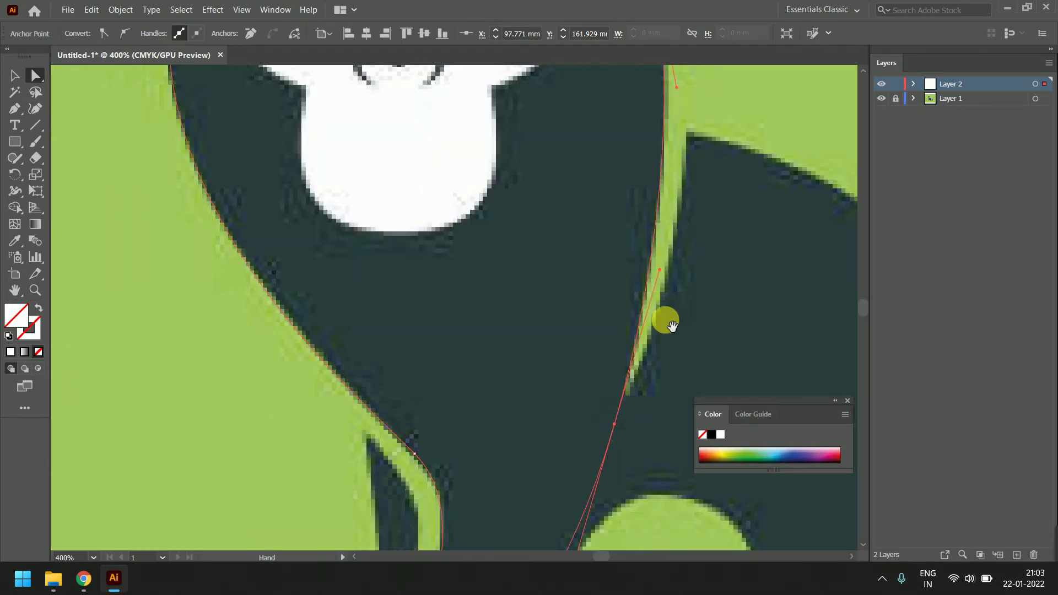
drag(568, 456, 572, 285)
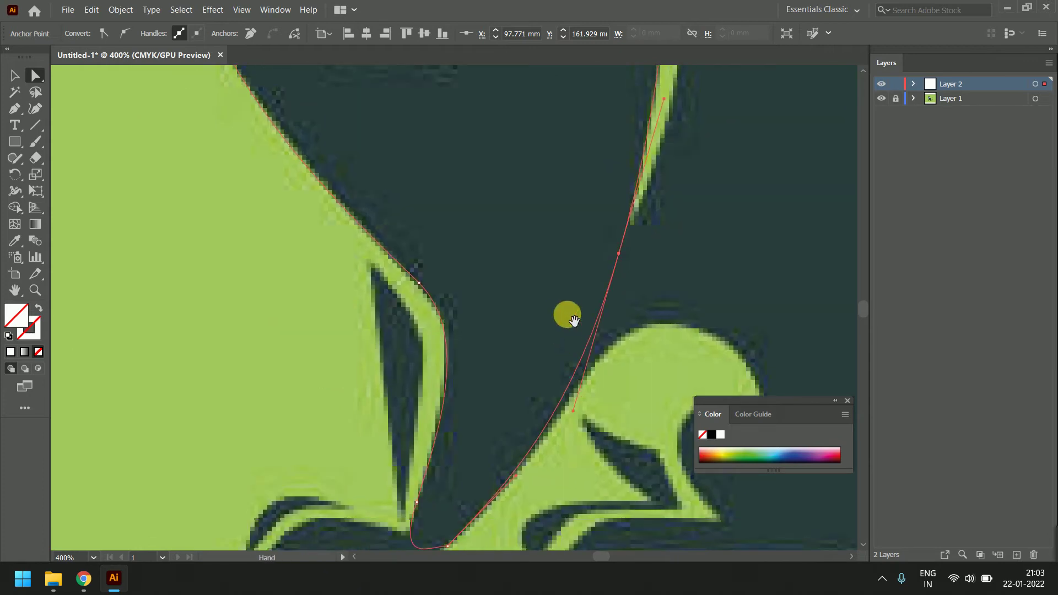
drag(515, 333, 547, 340)
drag(529, 454, 543, 326)
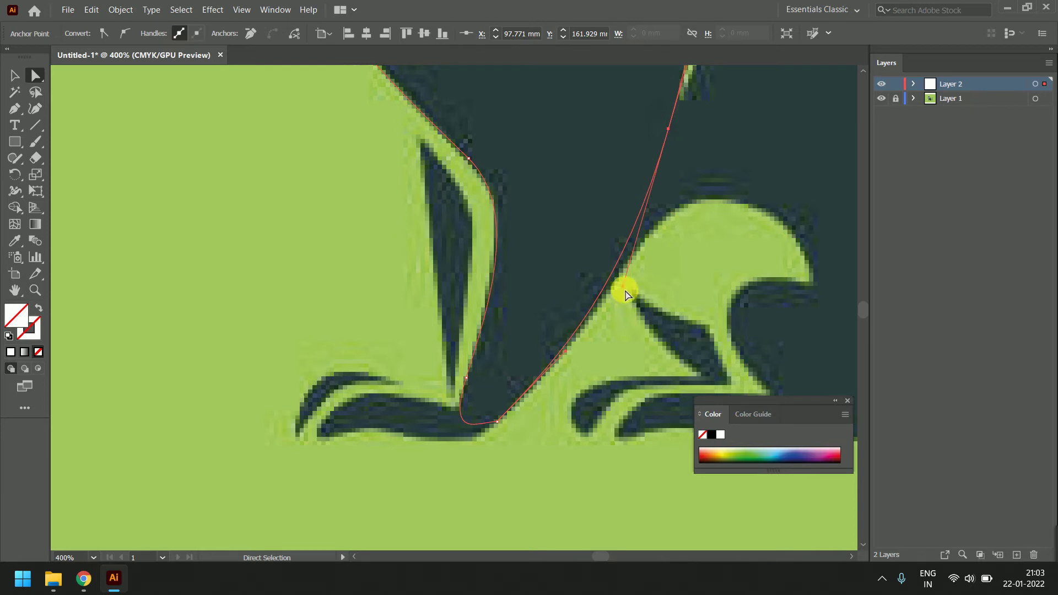
mouse_move(695, 132)
mouse_down()
mouse_move(648, 316)
mouse_move(674, 200)
mouse_up()
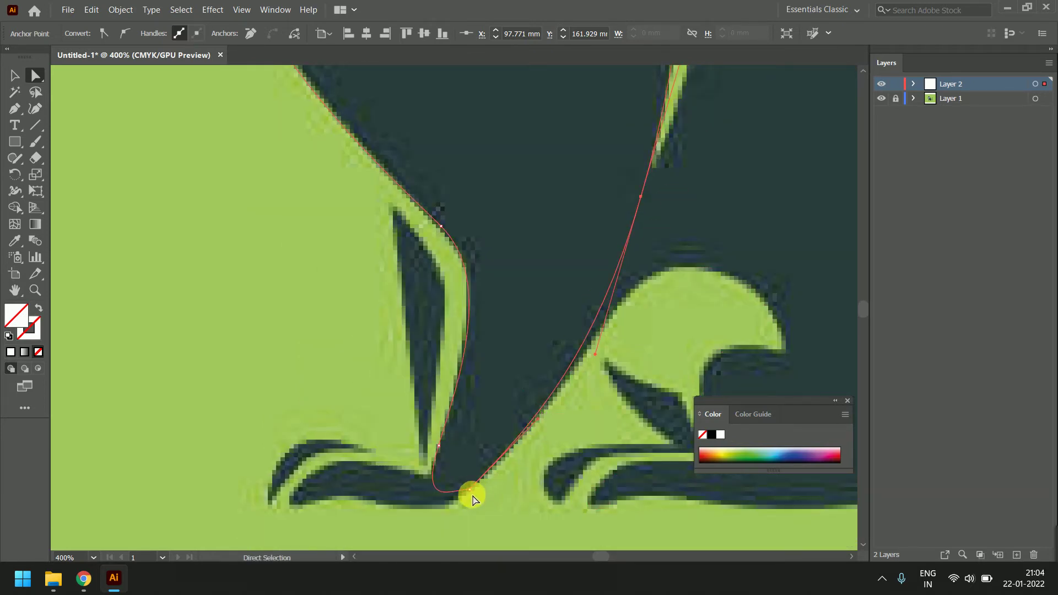
drag(472, 496, 468, 491)
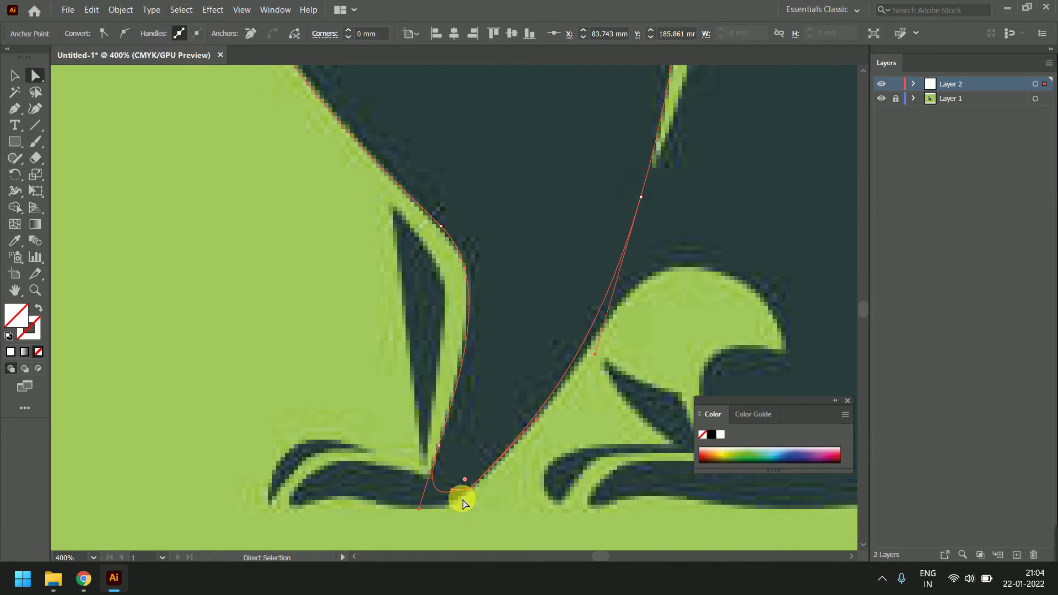
click(126, 33)
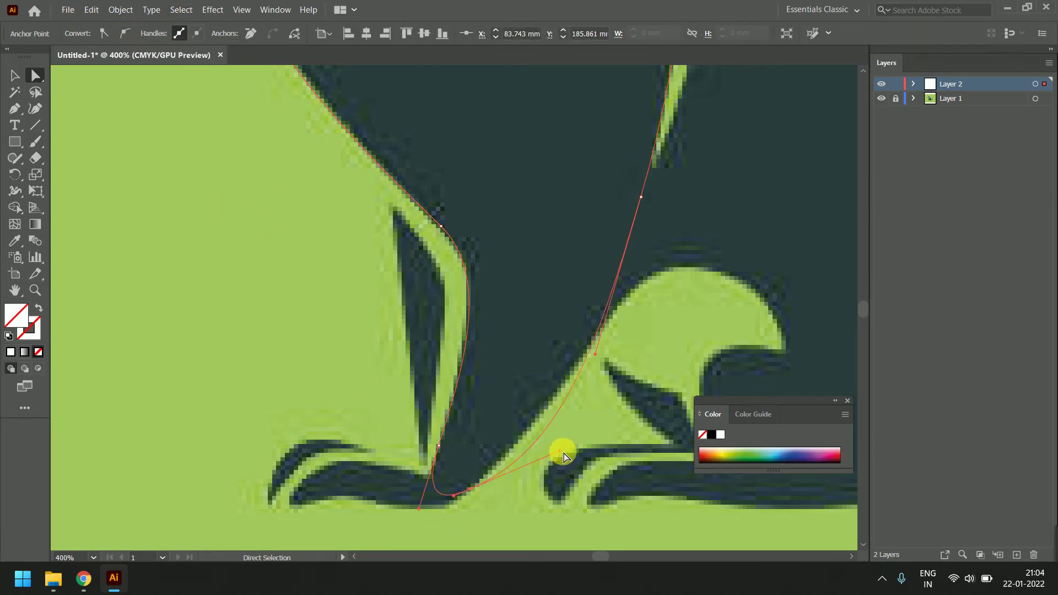
drag(560, 452, 544, 417)
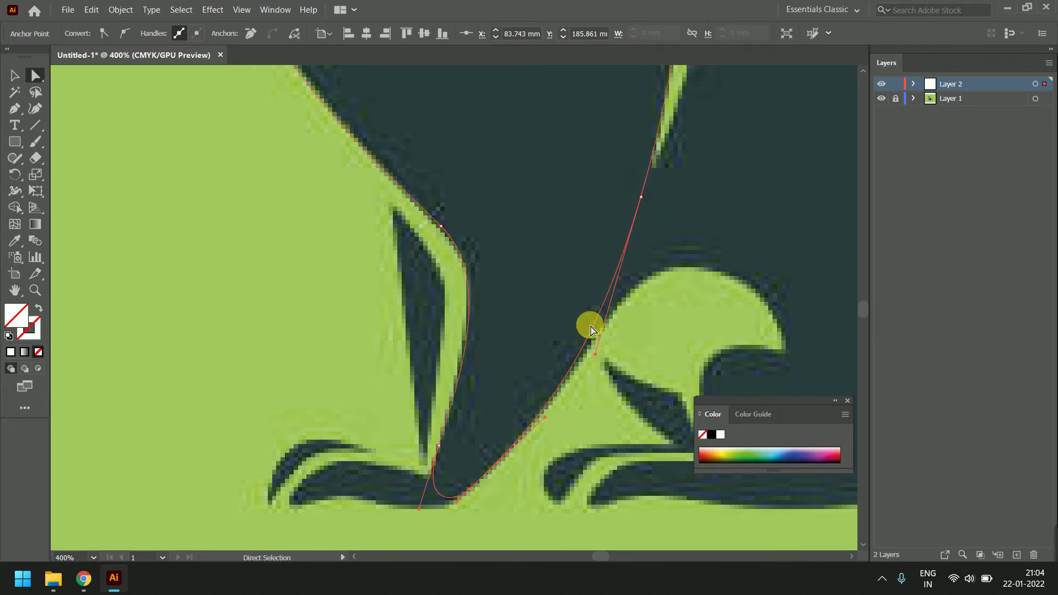
click(14, 108)
click(72, 126)
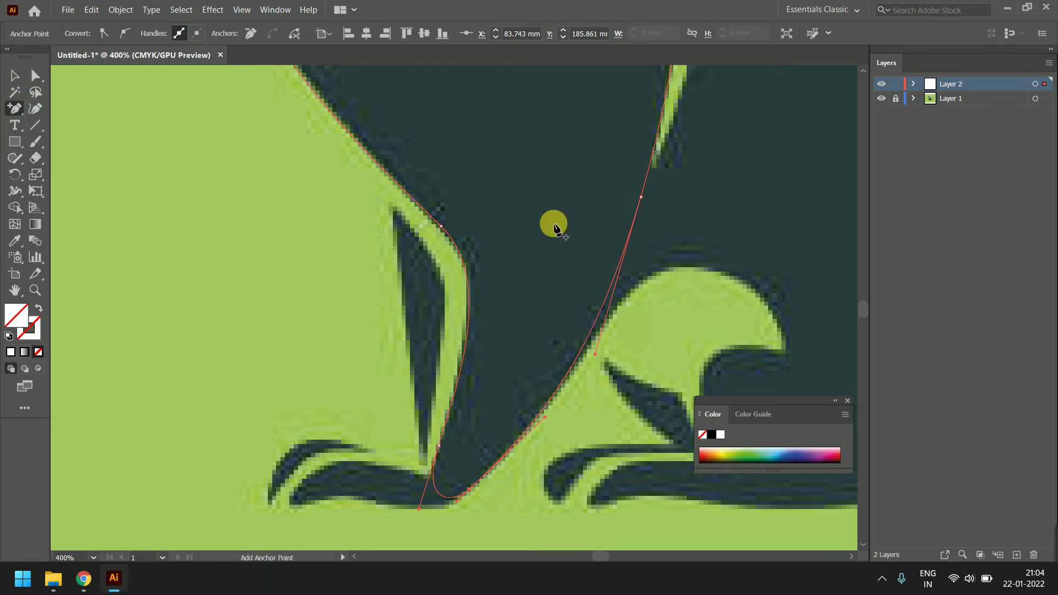
click(628, 240)
click(615, 278)
click(601, 309)
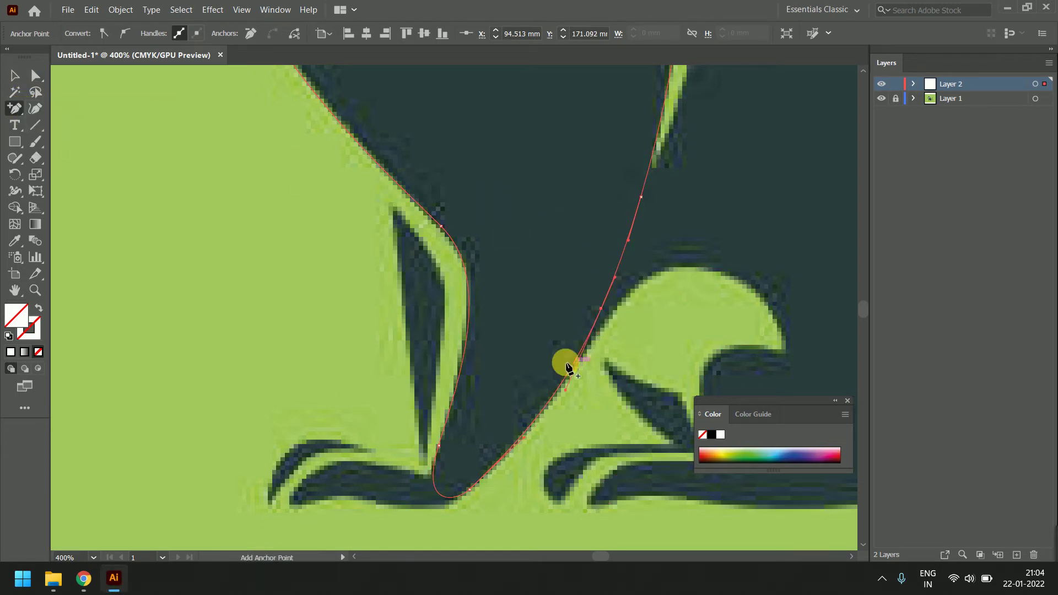
click(15, 108)
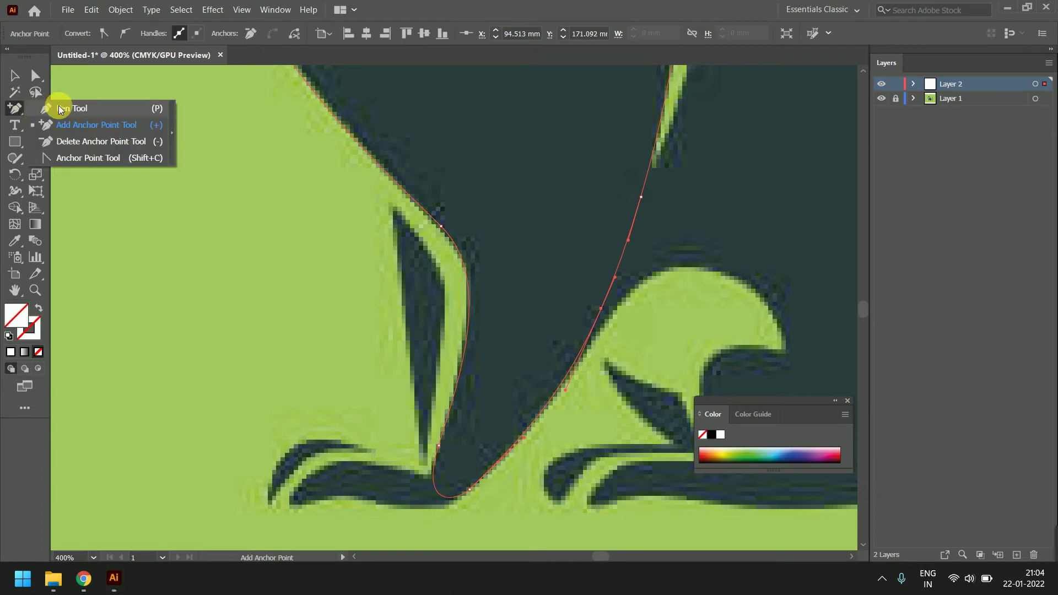
click(58, 104)
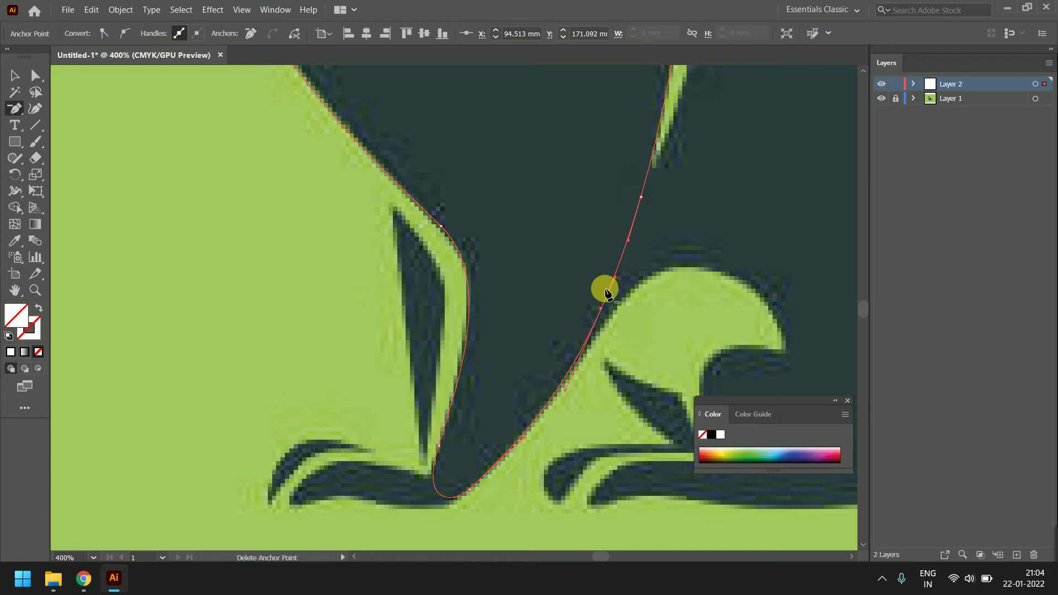
click(21, 108)
drag(21, 108, 74, 113)
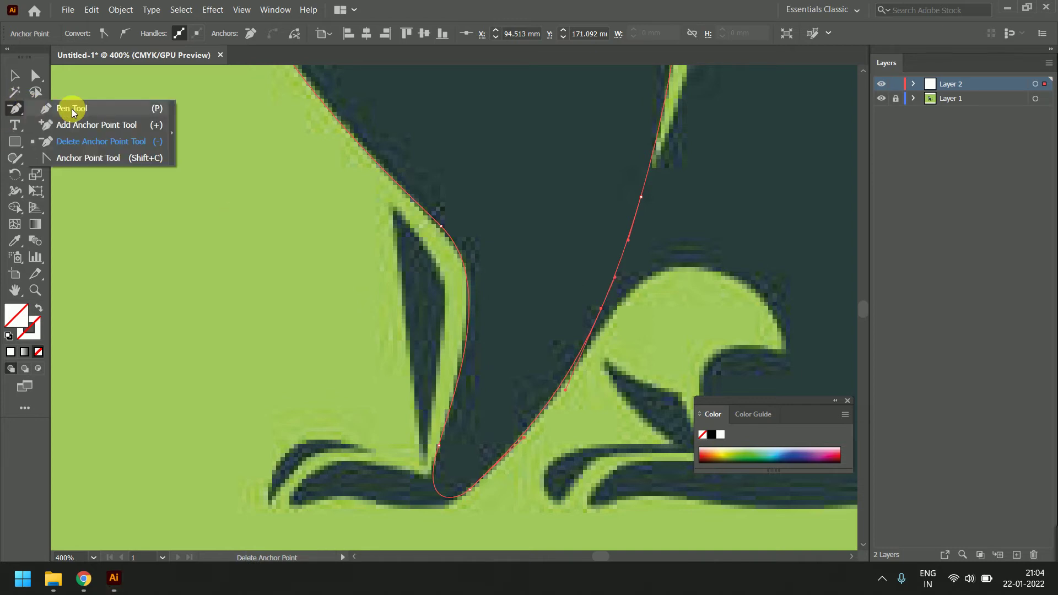
click(80, 110)
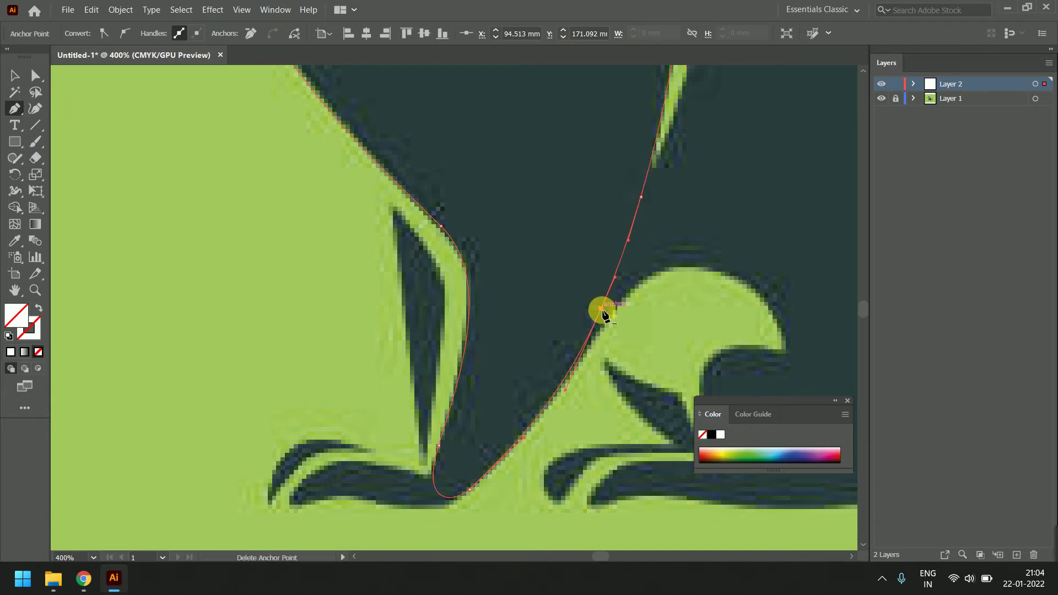
key(a)
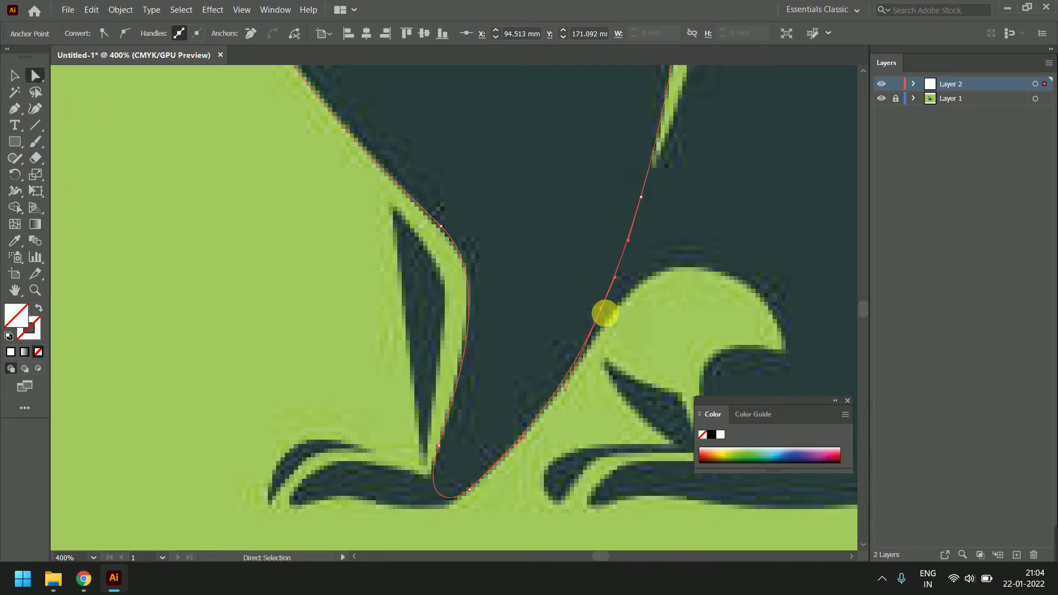
- Nudge the lower-left anchors and shorten their handles so the curve hugs the outline beside the leaf
drag(601, 310, 610, 301)
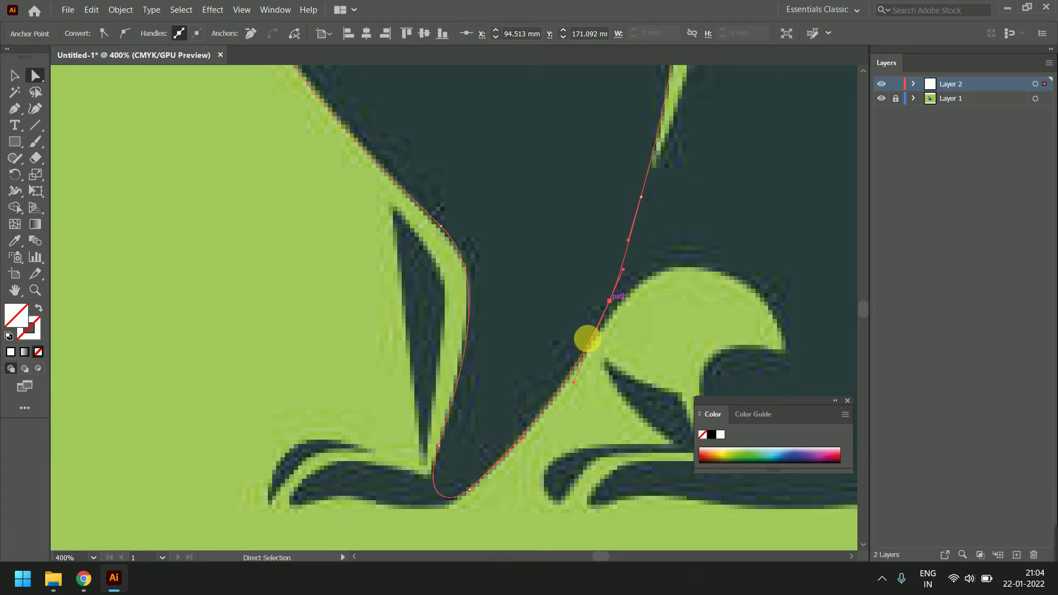
drag(443, 451, 437, 445)
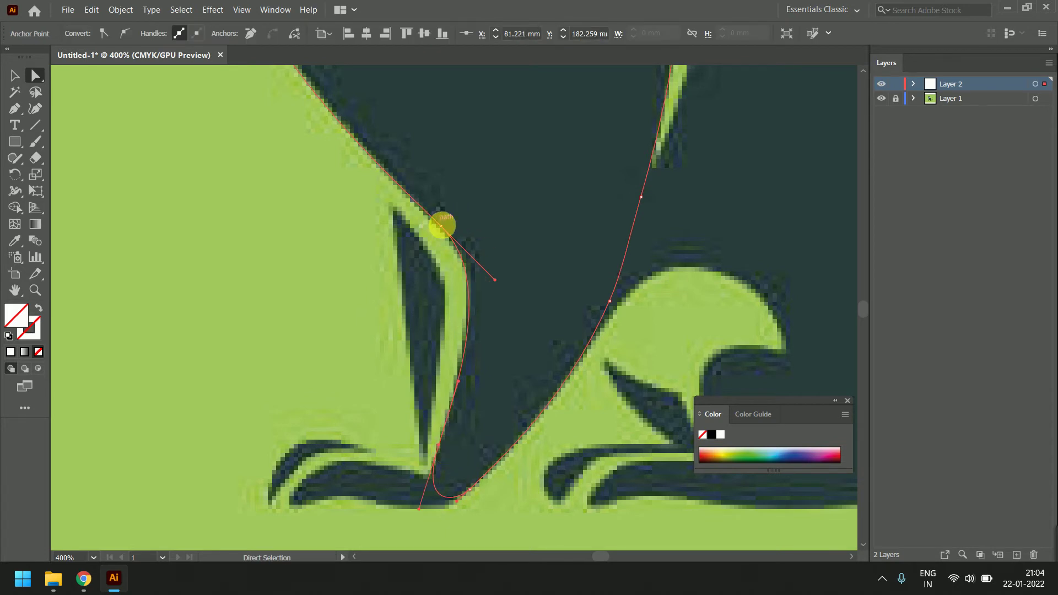
drag(494, 279, 494, 280)
drag(441, 227, 451, 233)
drag(501, 288, 489, 276)
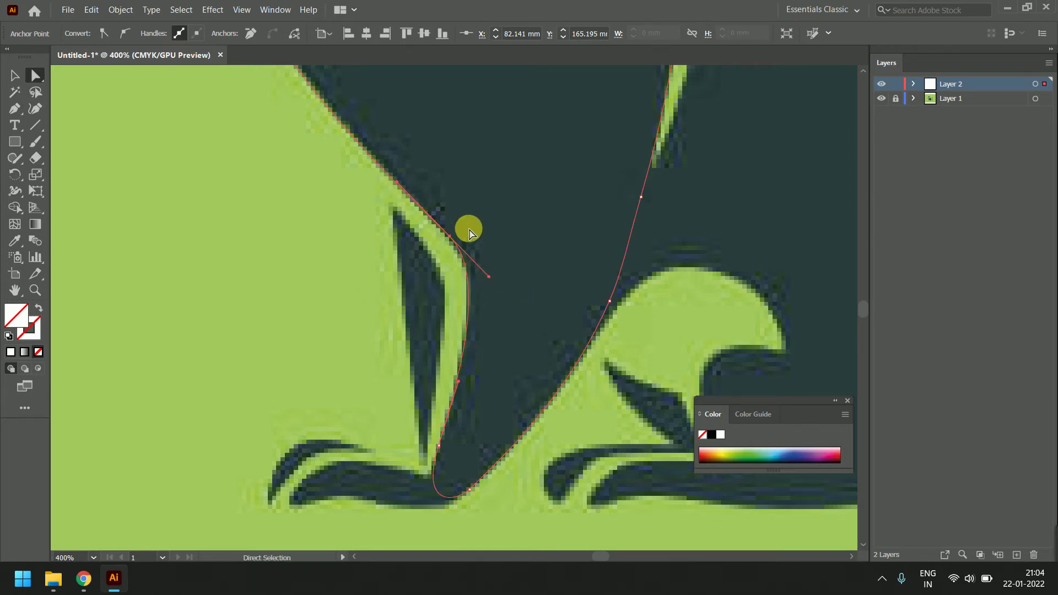
scroll(474, 232, up, 5)
scroll(515, 279, left, 3)
- Lengthen and retune the handles by the ear so the upper-left curve follows the head edge
drag(464, 255, 507, 349)
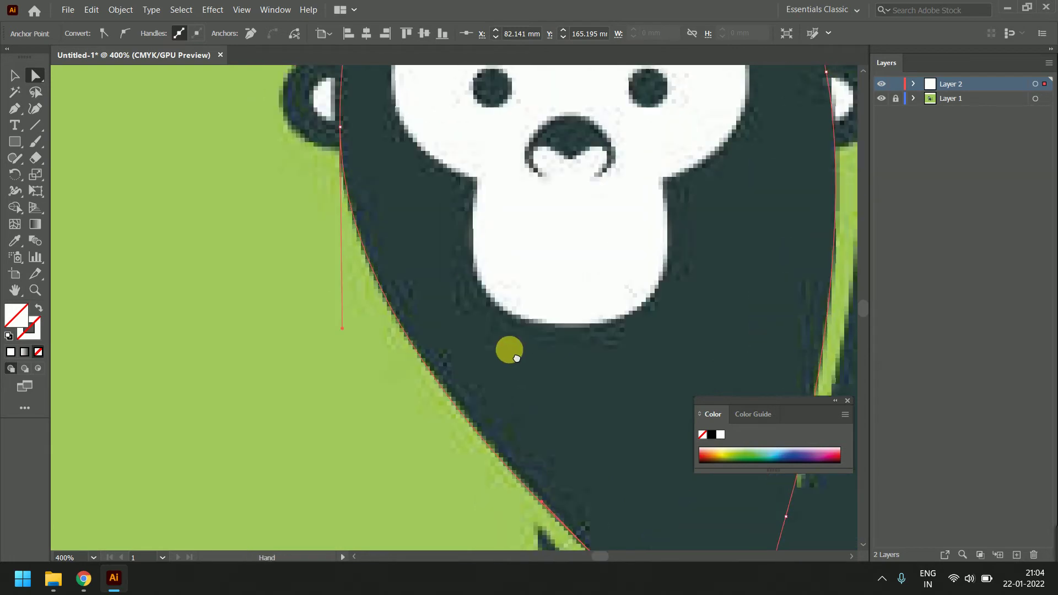
mouse_move(437, 173)
mouse_down()
mouse_move(519, 251)
mouse_move(524, 279)
mouse_up()
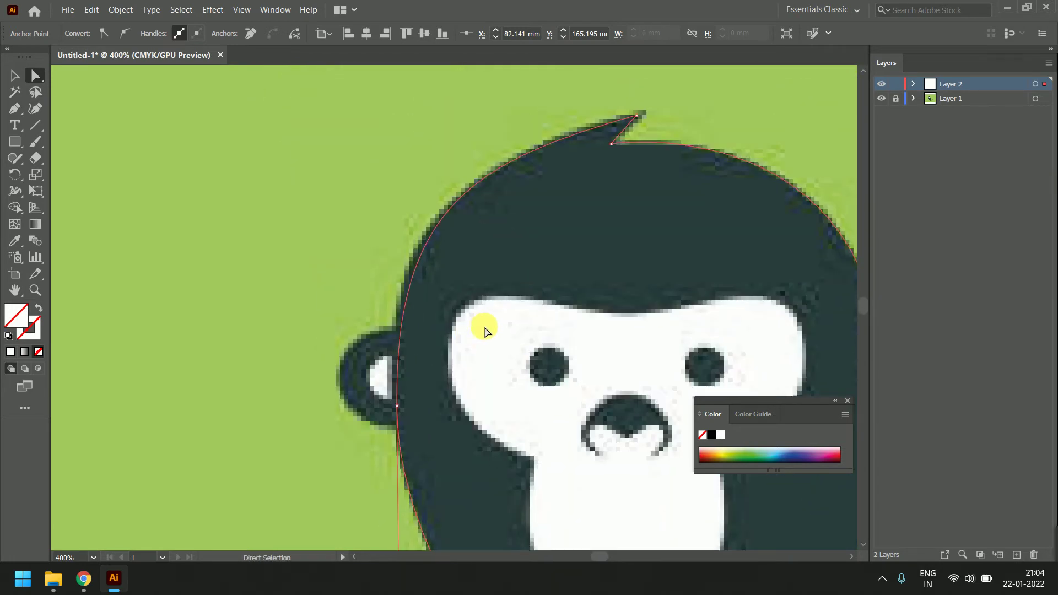
click(397, 405)
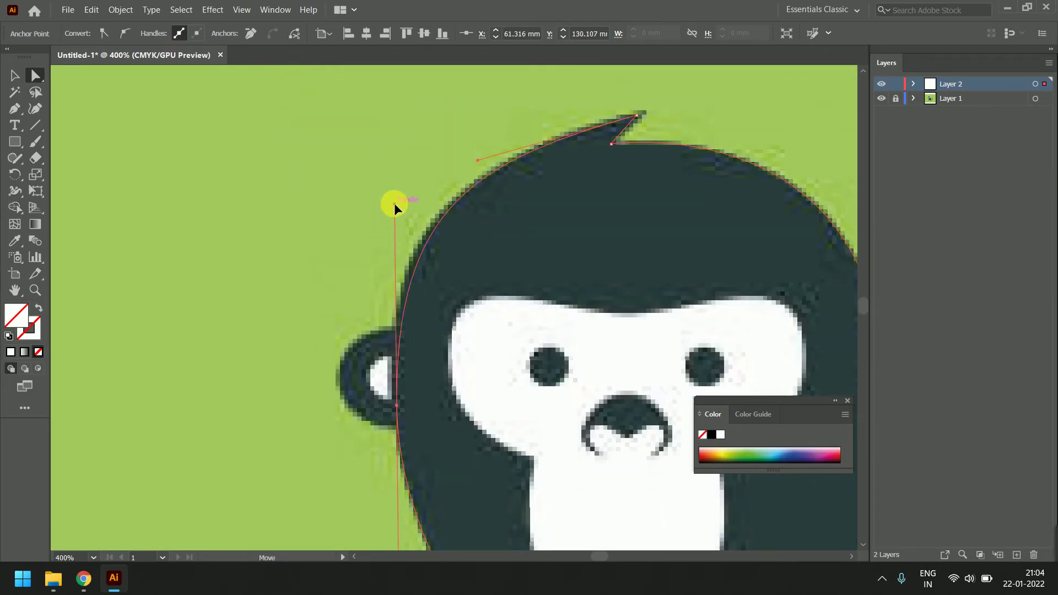
drag(395, 205, 397, 188)
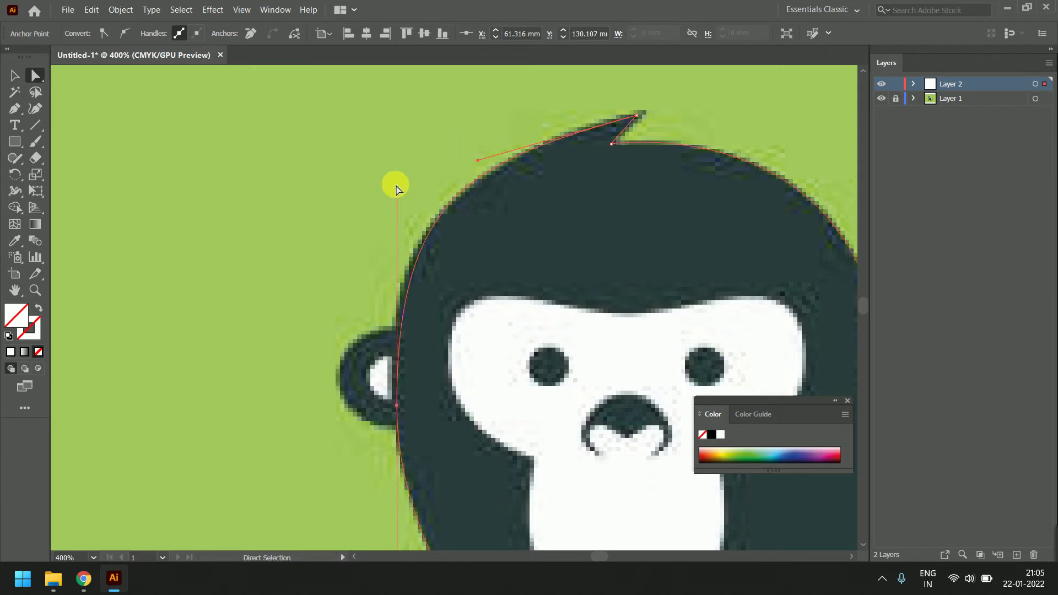
drag(397, 188, 397, 184)
drag(479, 165, 506, 143)
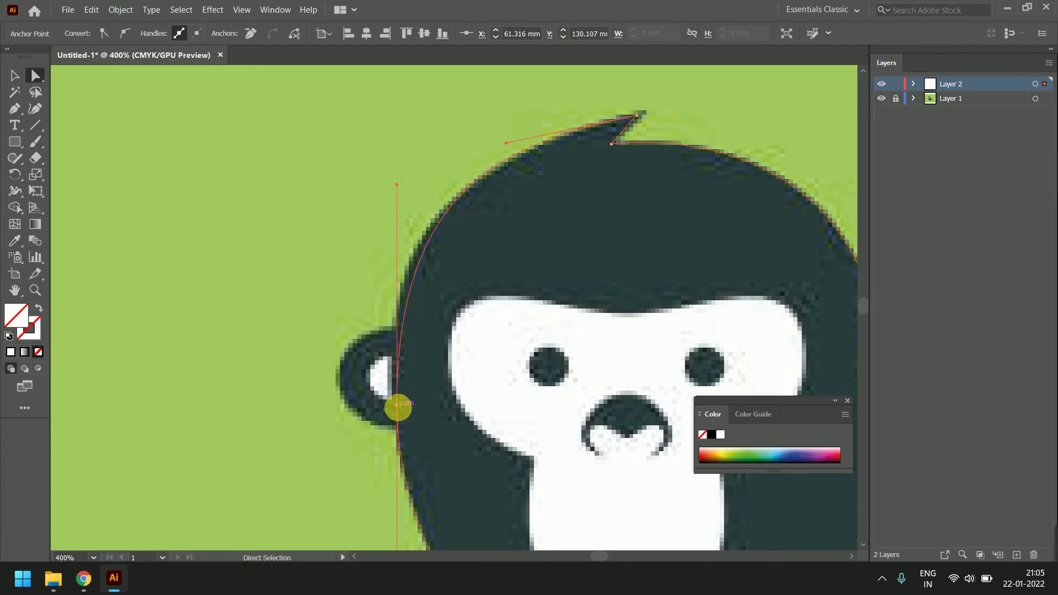
click(397, 405)
key(plus)
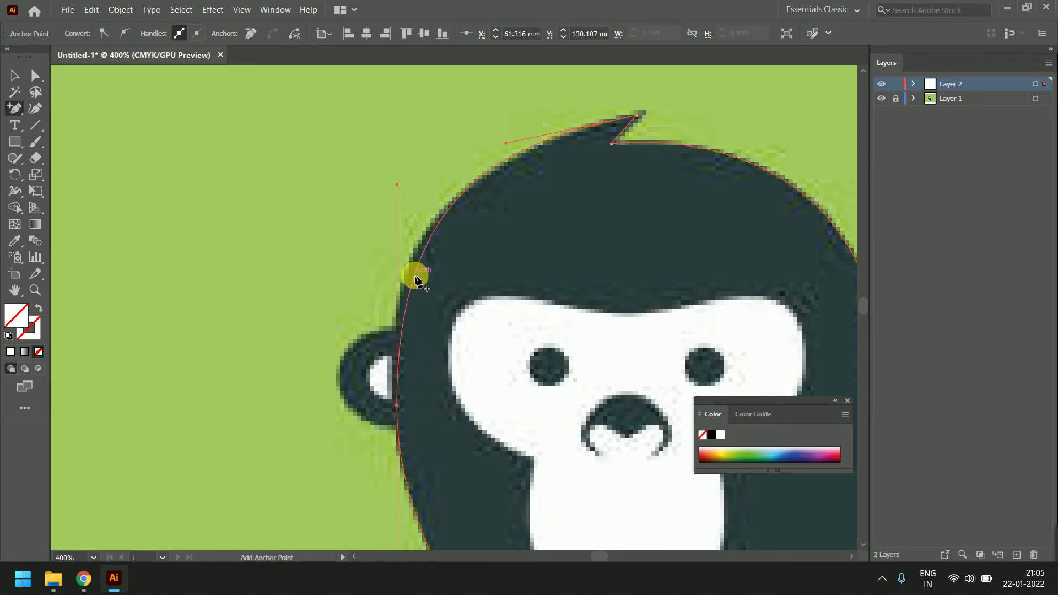
- Add an anchor on the upper-left edge and move it onto the head outline
click(414, 275)
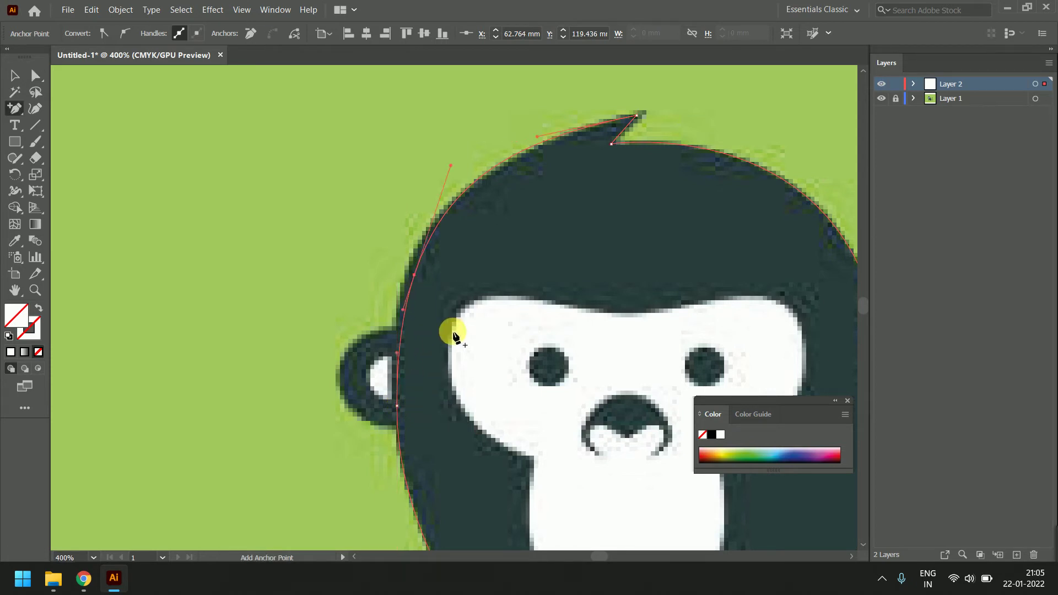
key(a)
click(414, 274)
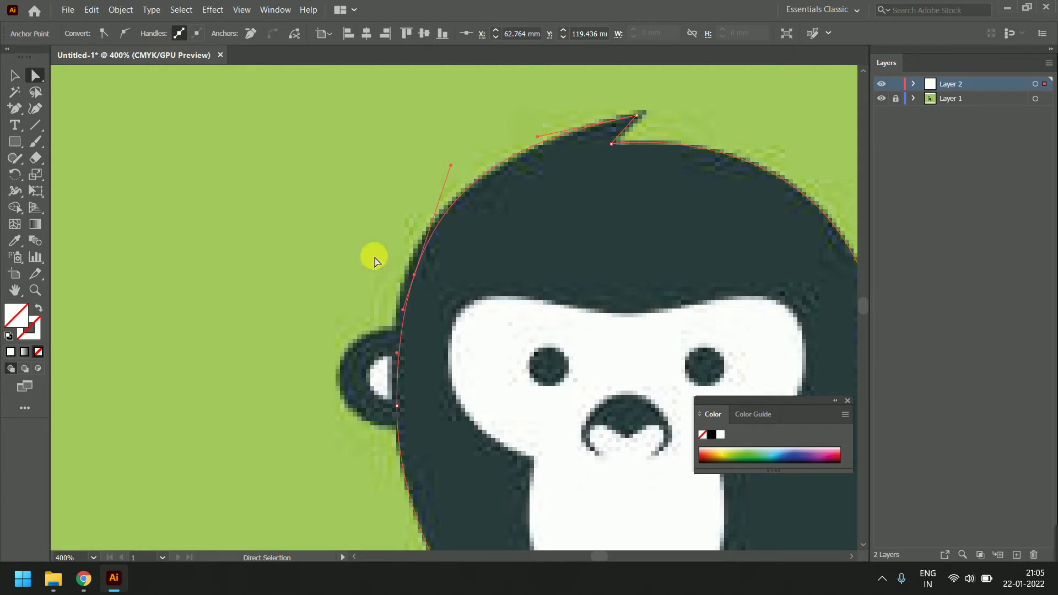
drag(414, 274, 405, 279)
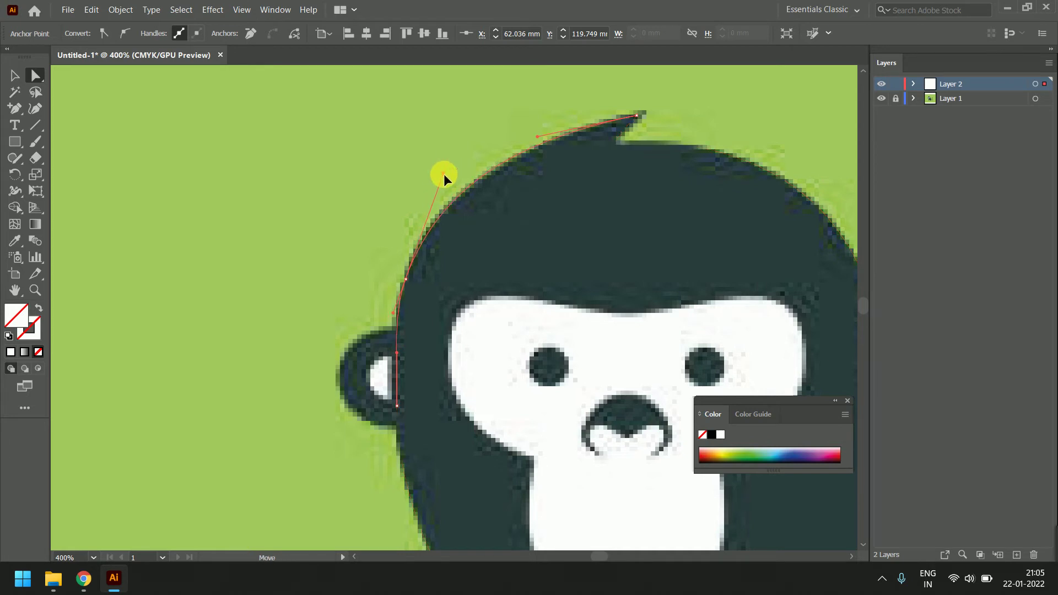
drag(444, 175, 441, 169)
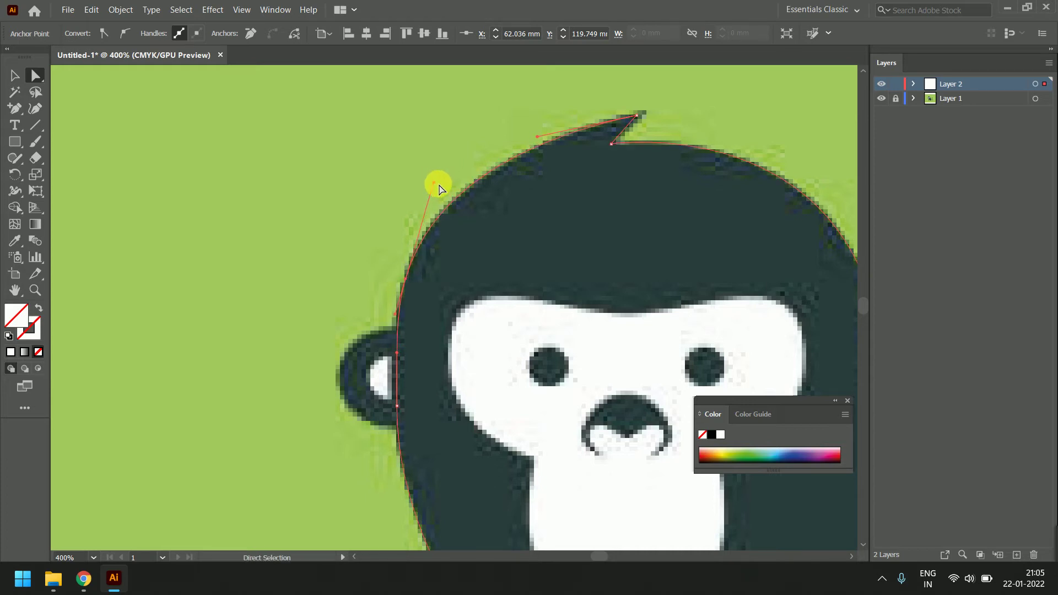
- Pull the left edge segment and the anchor above the leaf onto the outline
alt+scroll(602, 190, down, 2)
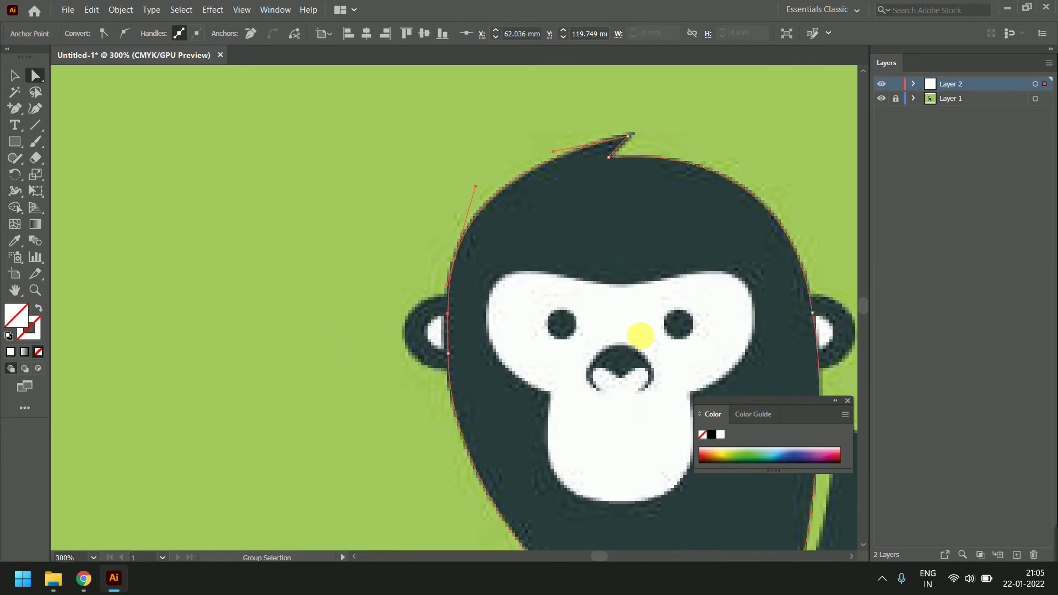
drag(634, 331, 532, 253)
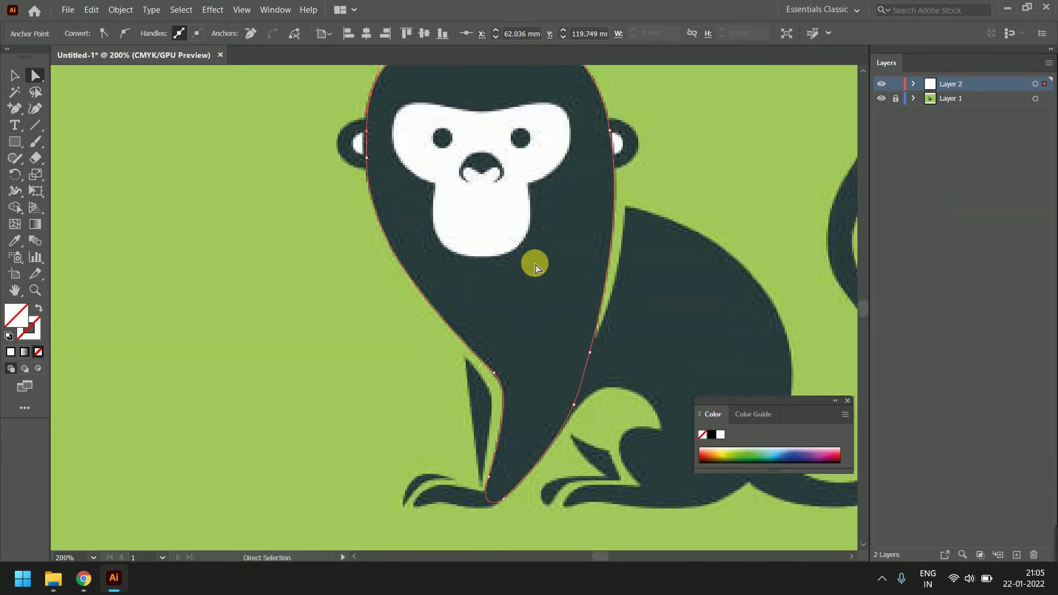
alt+scroll(449, 337, up, 2)
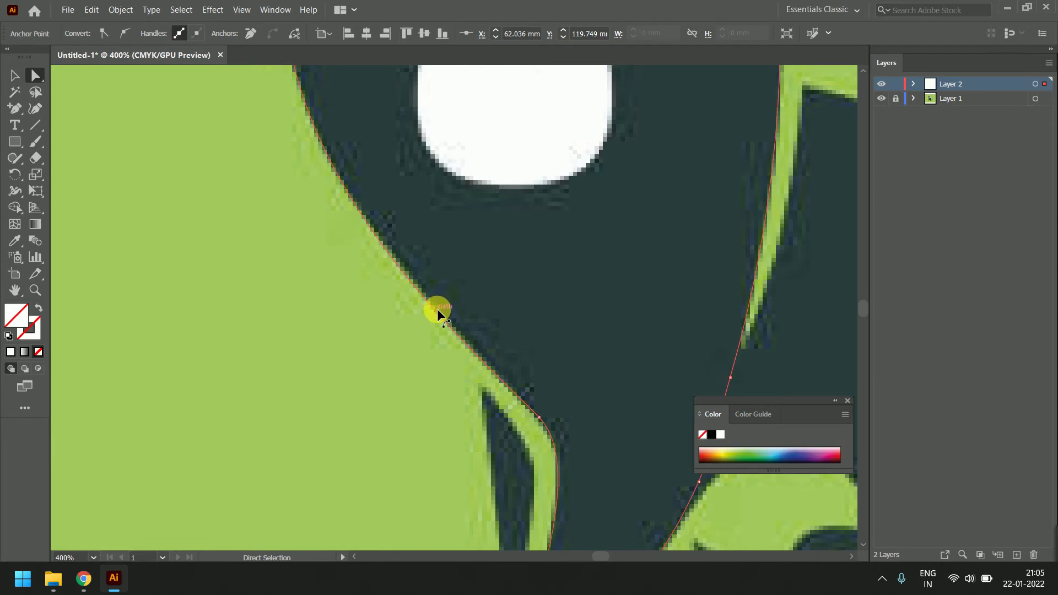
key(v)
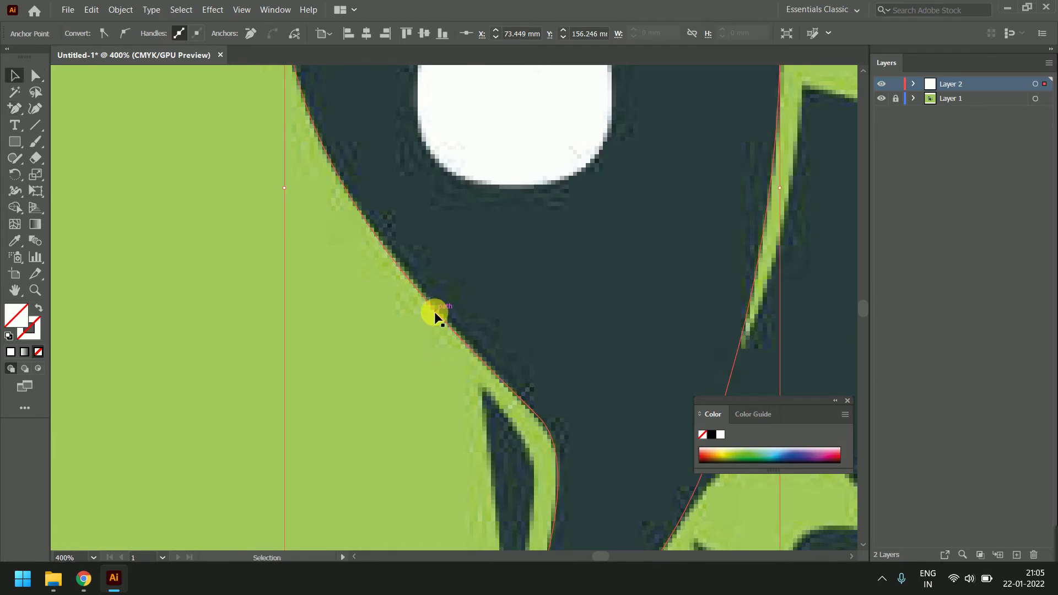
key(a)
drag(438, 312, 437, 306)
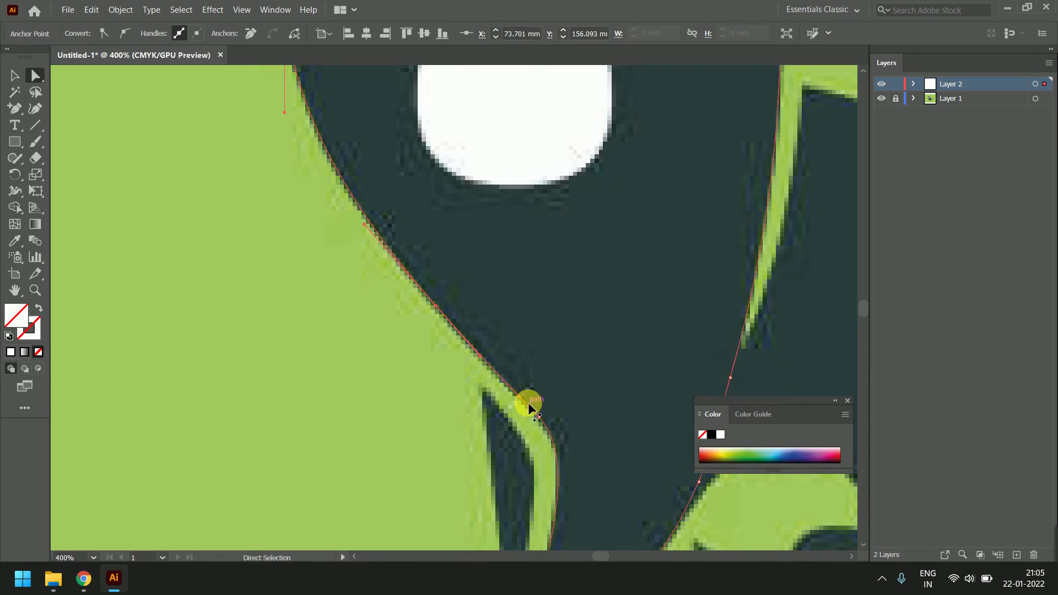
drag(573, 440, 572, 293)
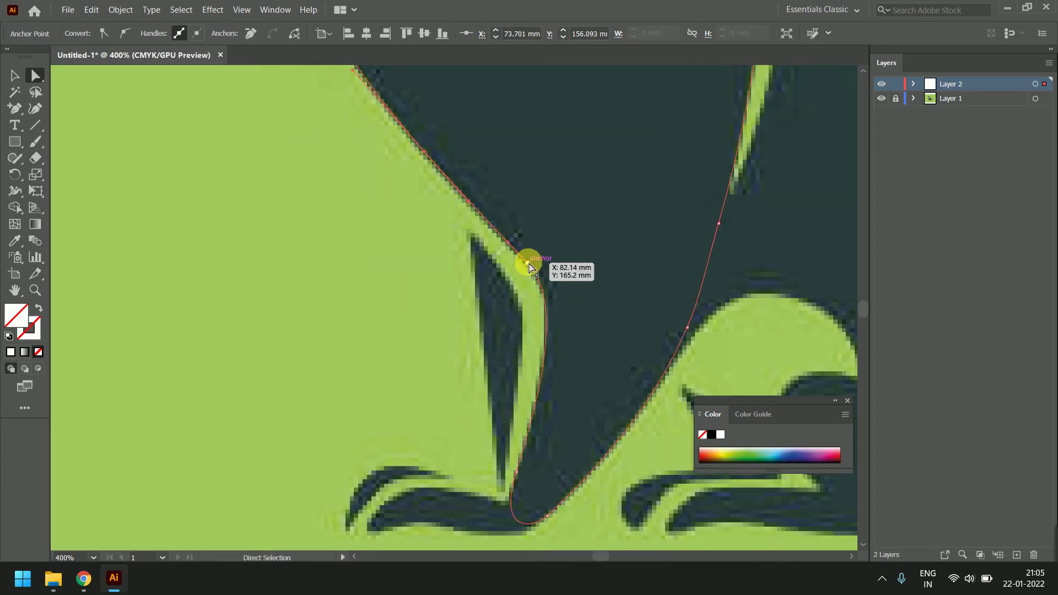
drag(530, 265, 532, 270)
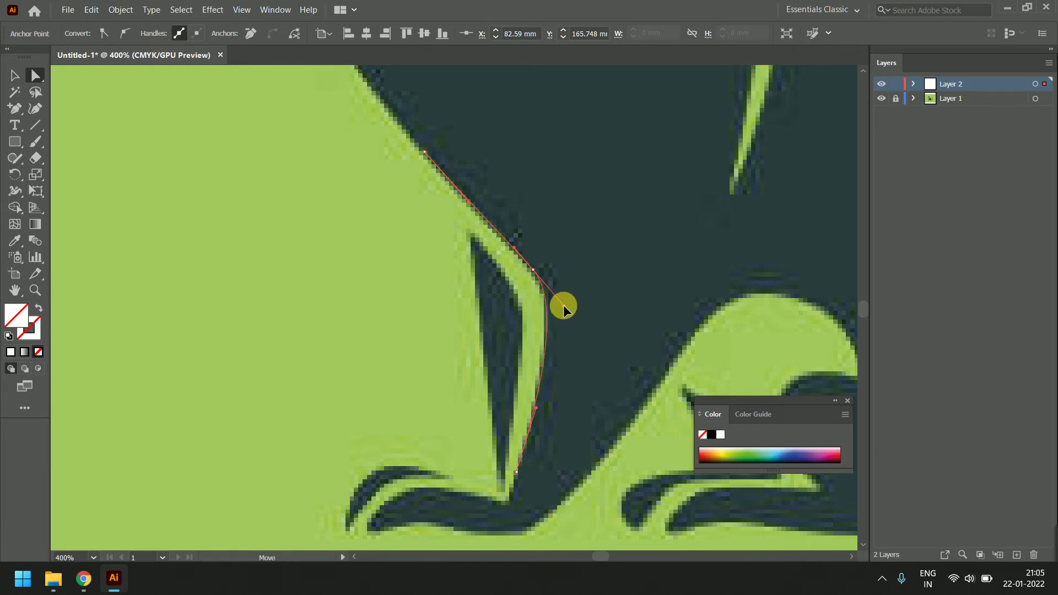
alt+scroll(571, 313, down, 1)
alt+scroll(590, 330, down, 2)
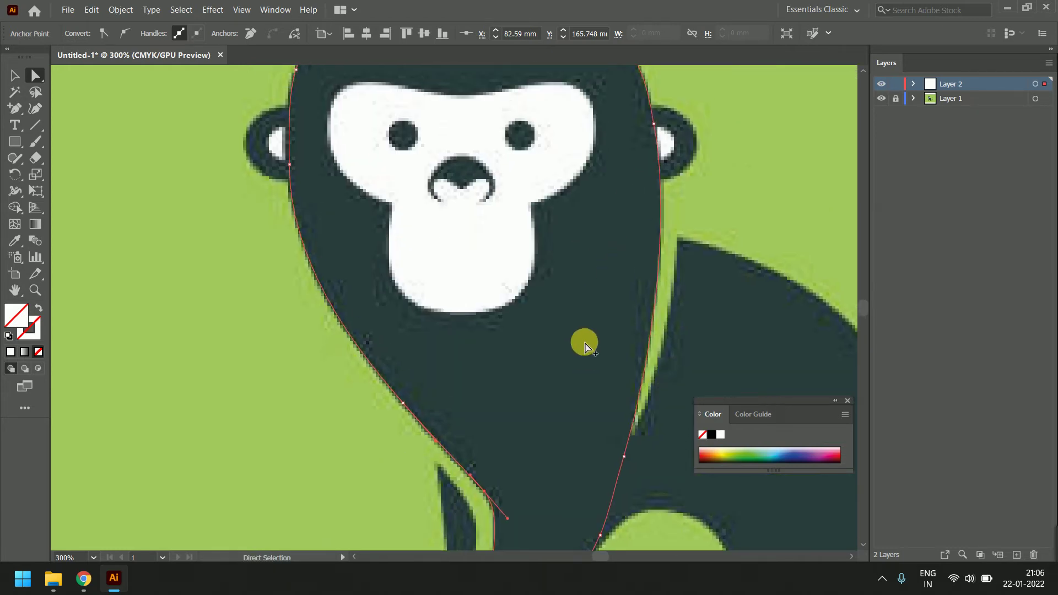
- Select the traced head path as a whole object
click(359, 382)
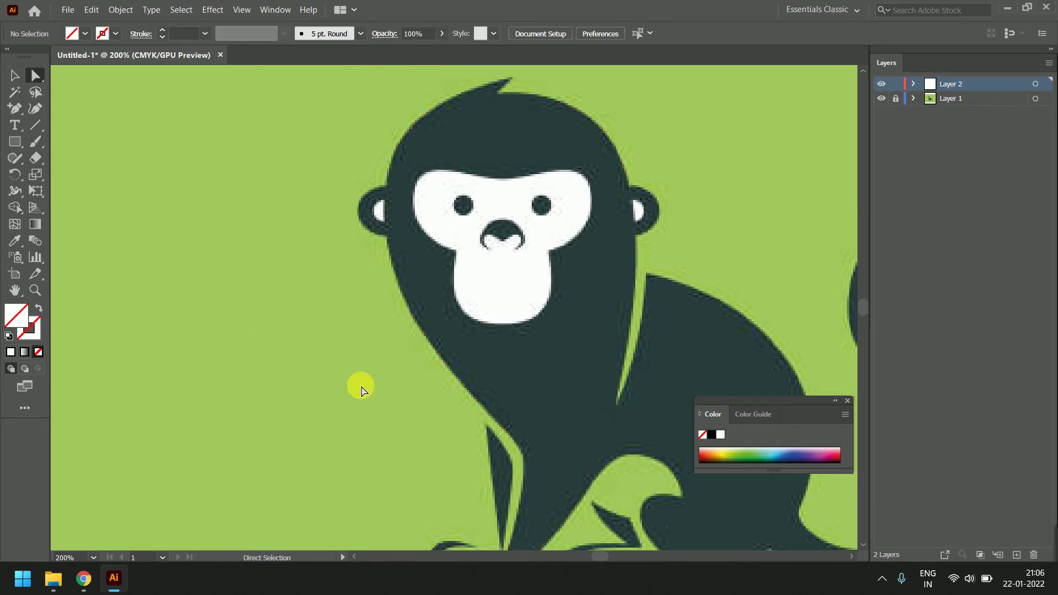
click(469, 395)
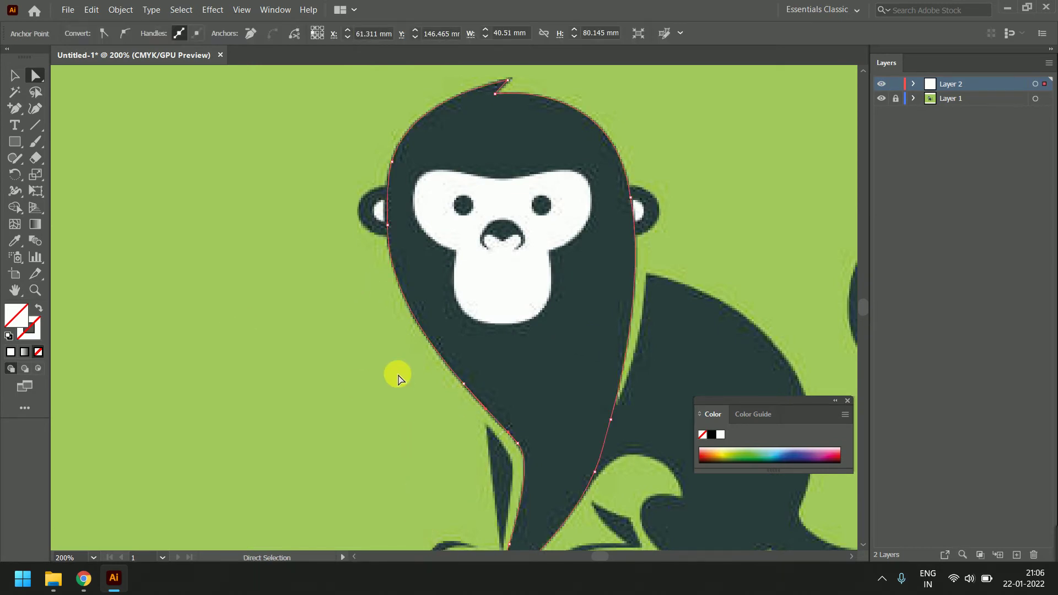
key(v)
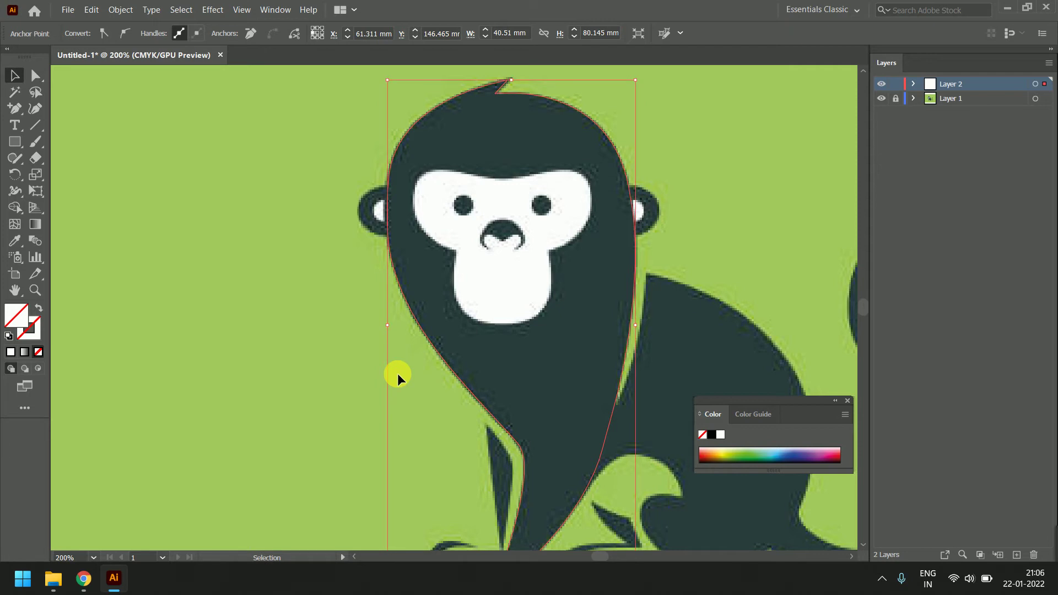
scroll(573, 298, down, 2)
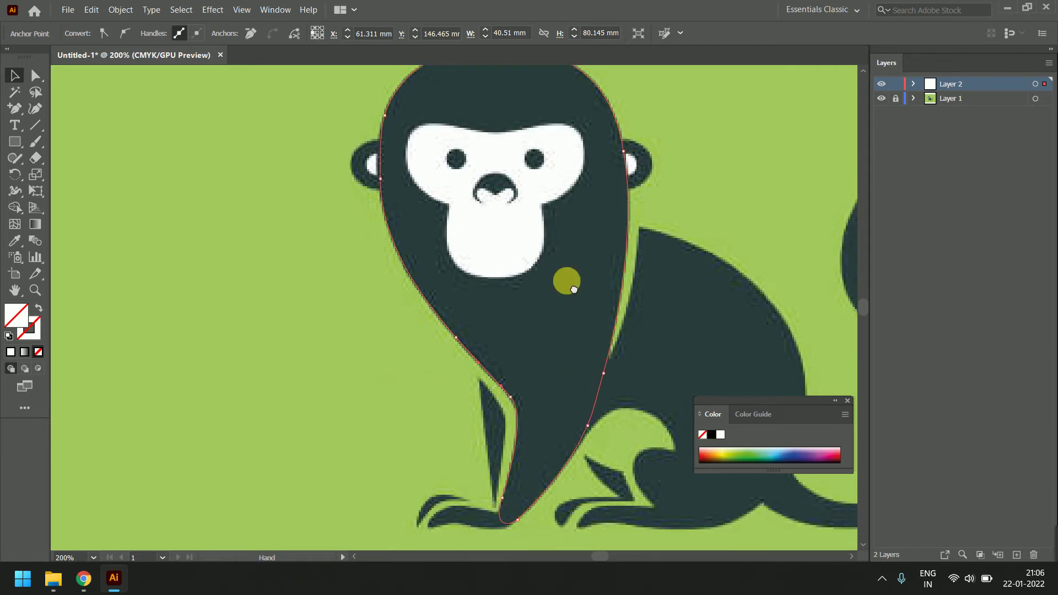
scroll(567, 265, down, 3)
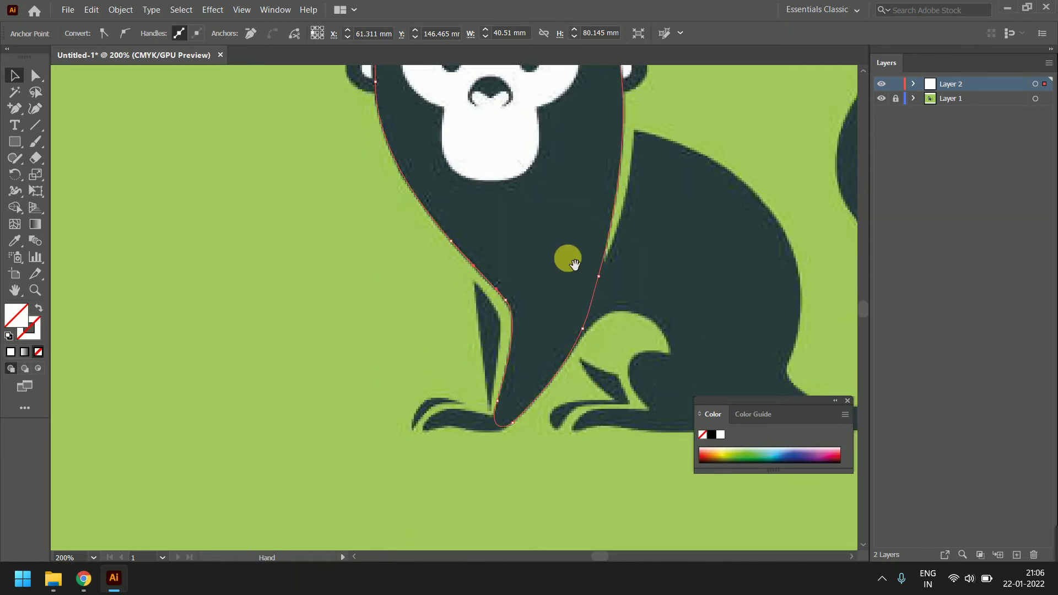
click(664, 144)
click(699, 154)
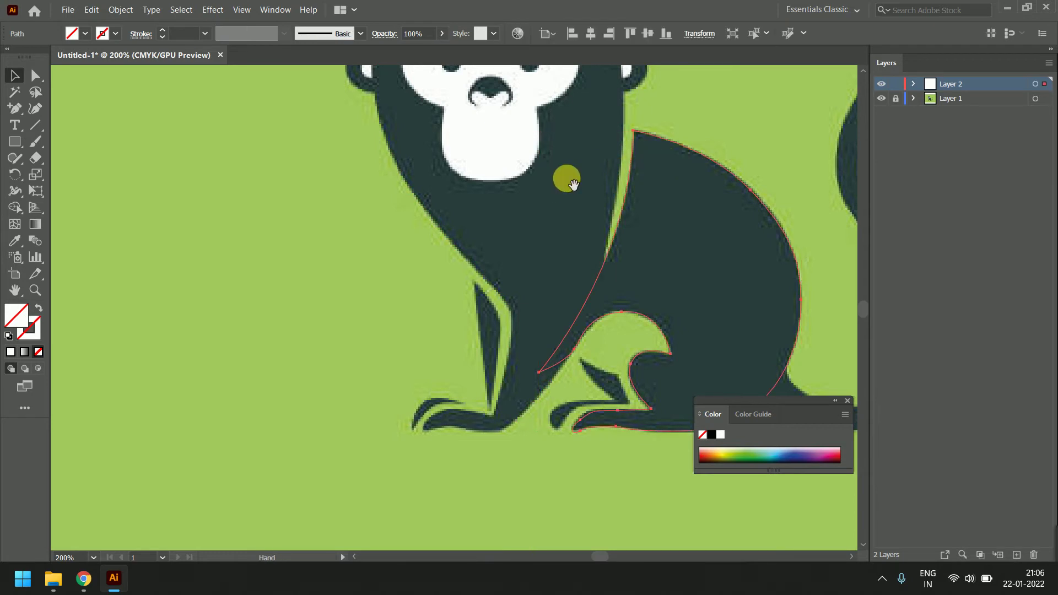
scroll(568, 187, up, 5)
click(556, 204)
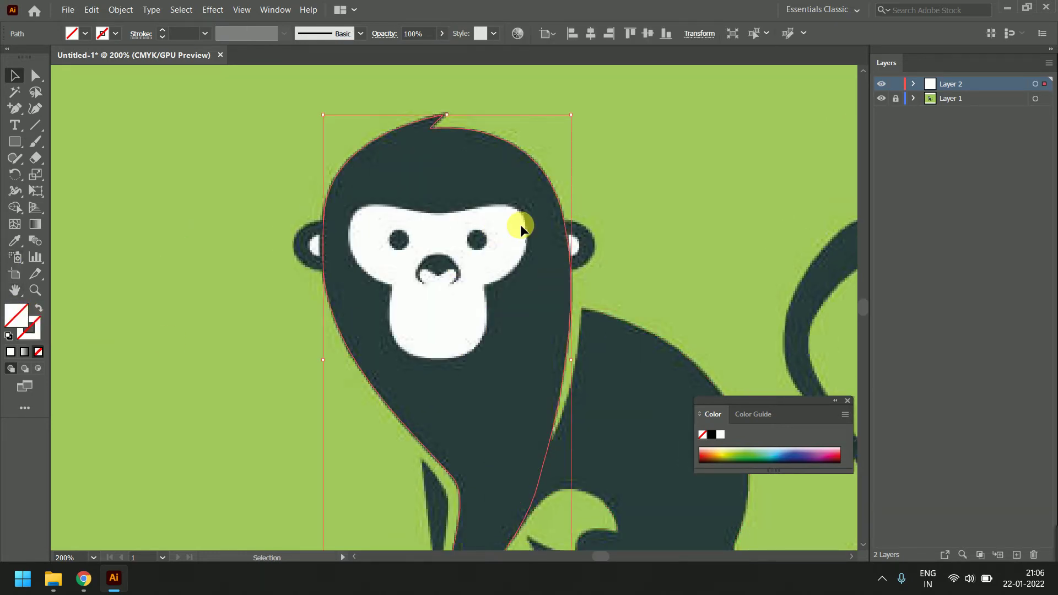
- Fill the head path with the dark body colour sampled using the Eyedropper
click(13, 242)
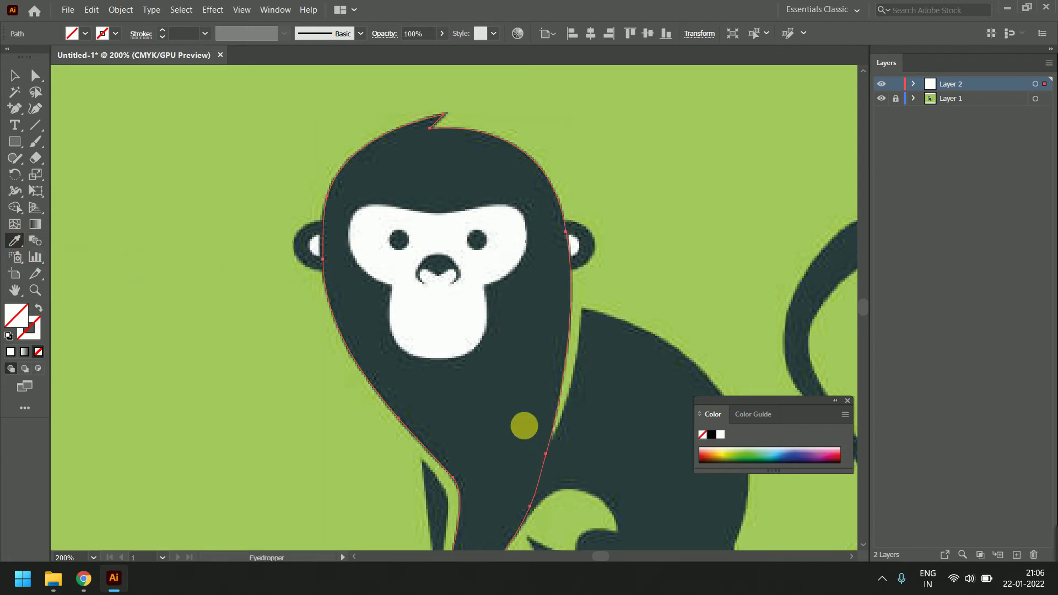
click(525, 428)
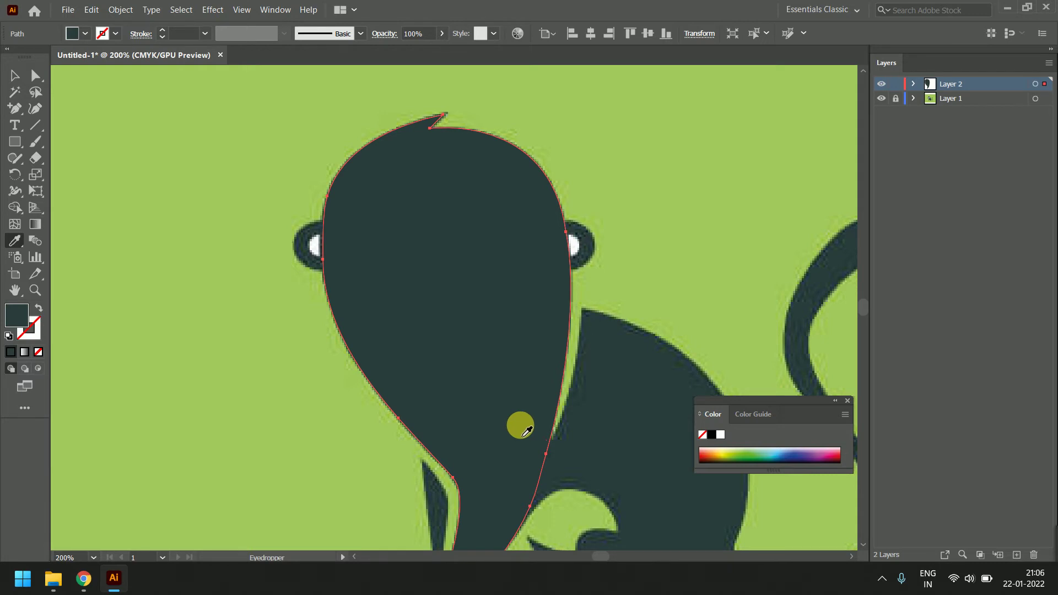
scroll(470, 302, down, 5)
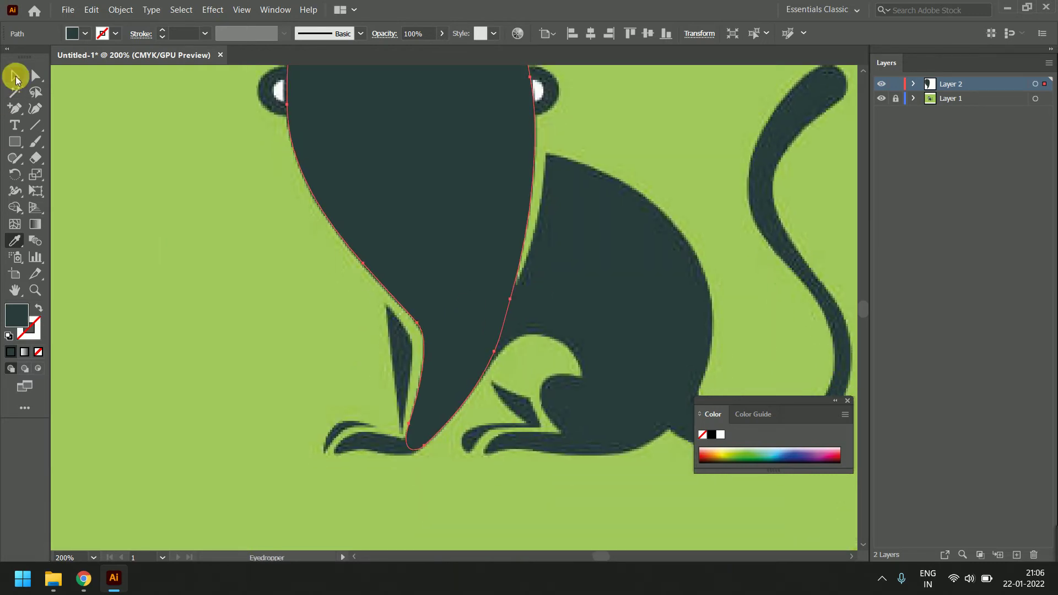
click(15, 80)
click(121, 236)
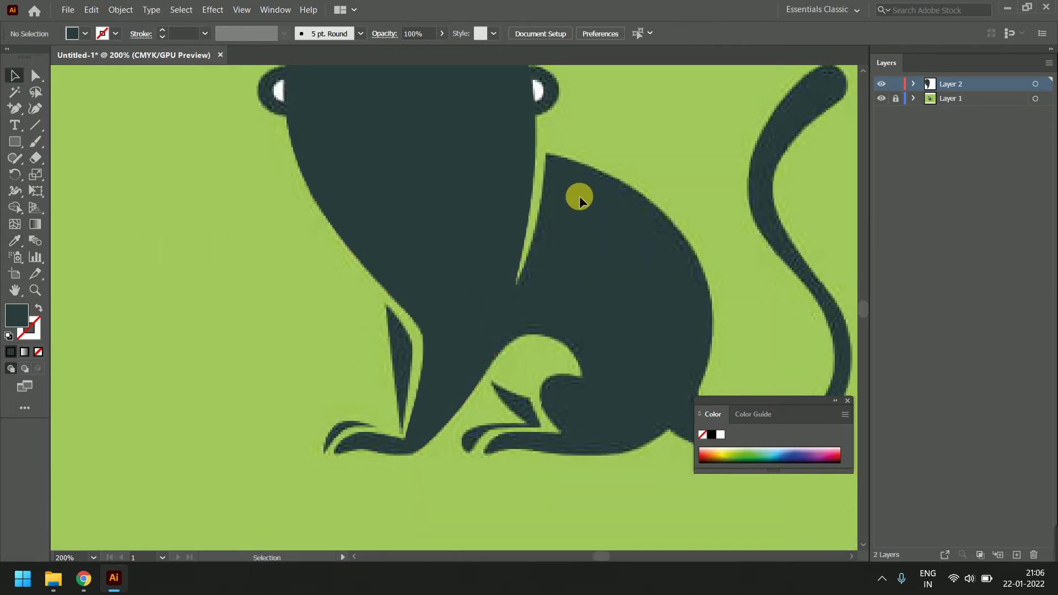
click(586, 168)
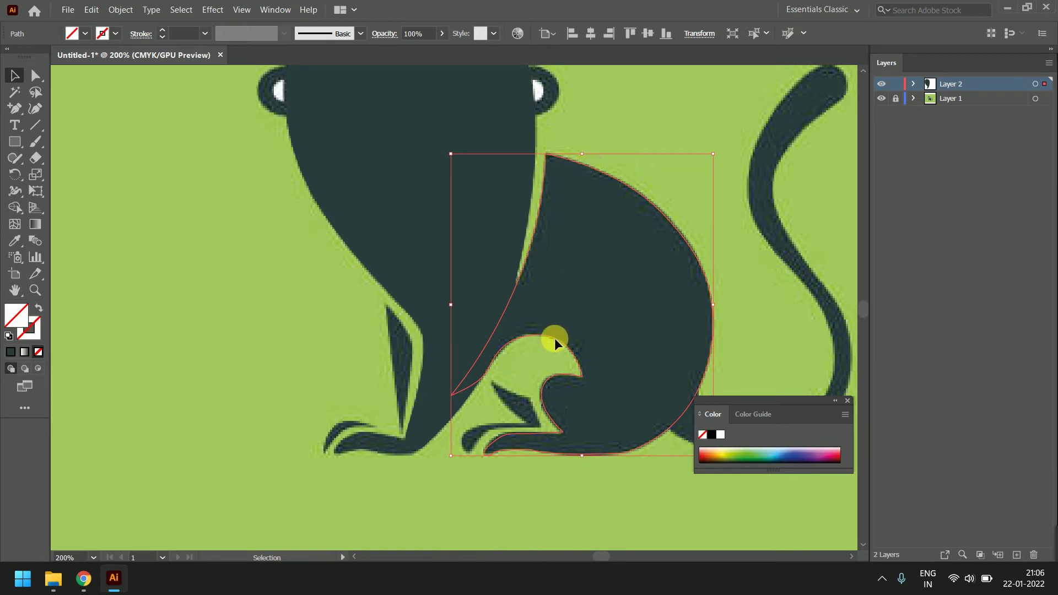
scroll(555, 341, down, 1)
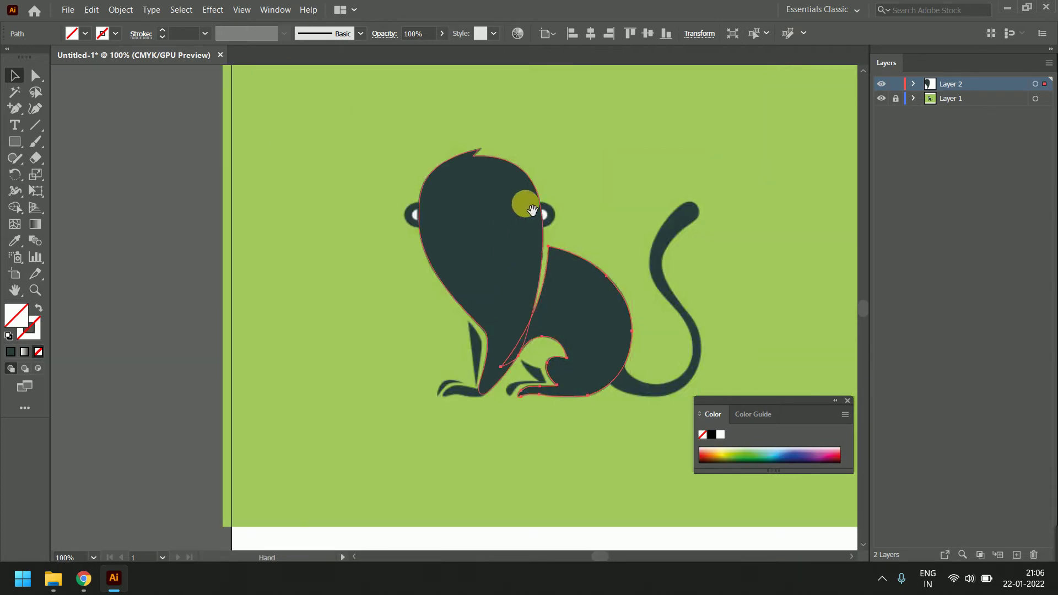
scroll(499, 287, up, 3)
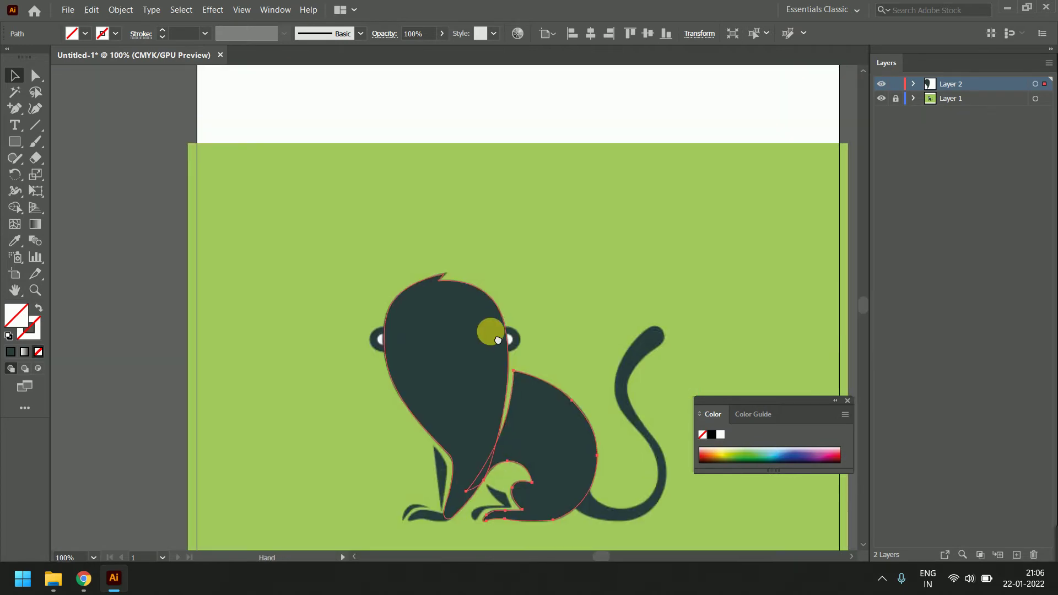
click(553, 246)
click(504, 304)
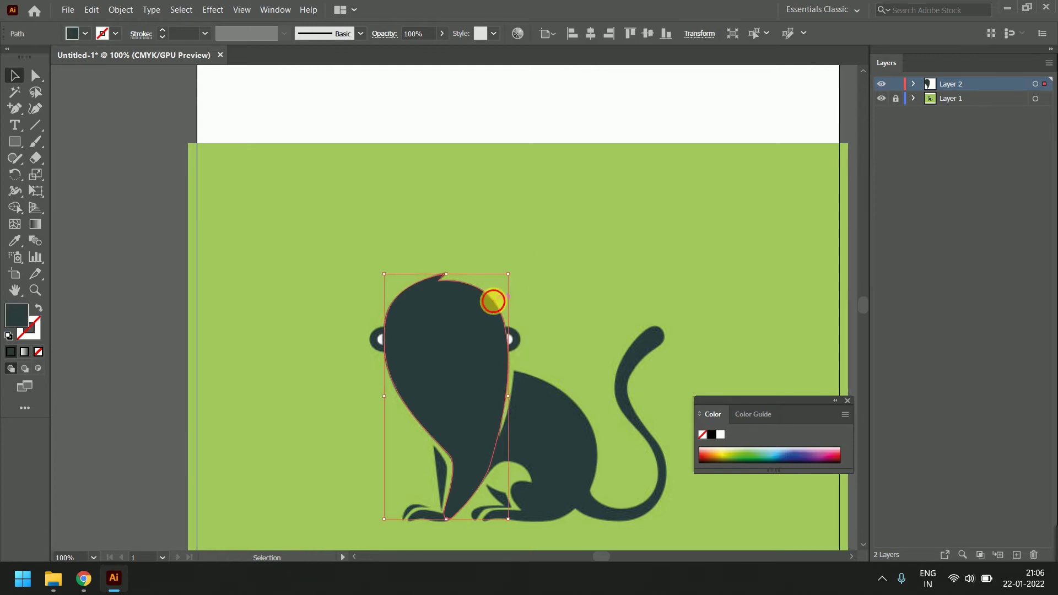
- Drag the dark head shape up and right to inspect its right edge
drag(494, 301, 620, 181)
click(638, 312)
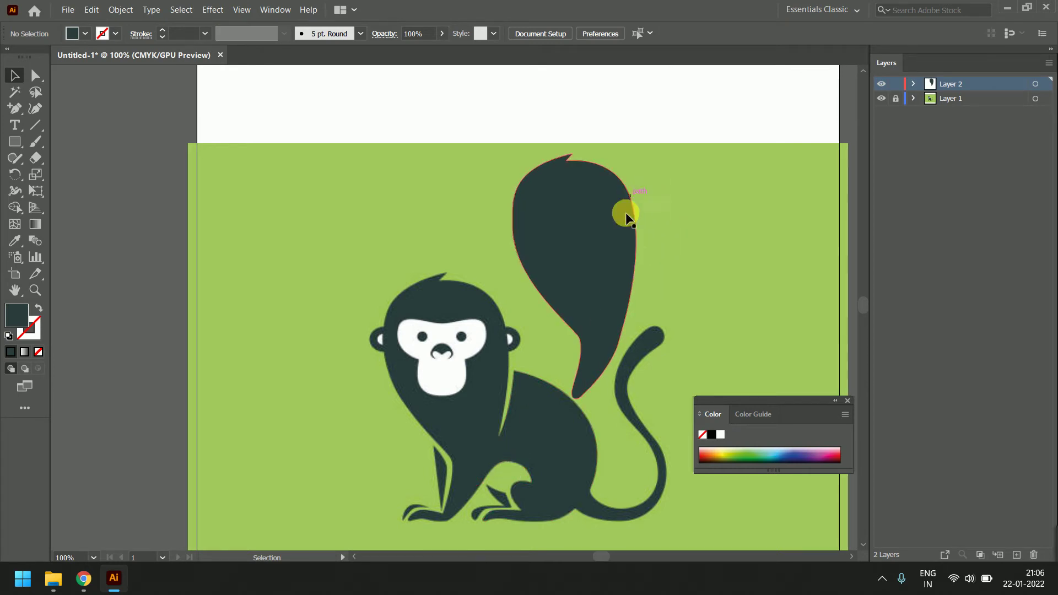
click(640, 236)
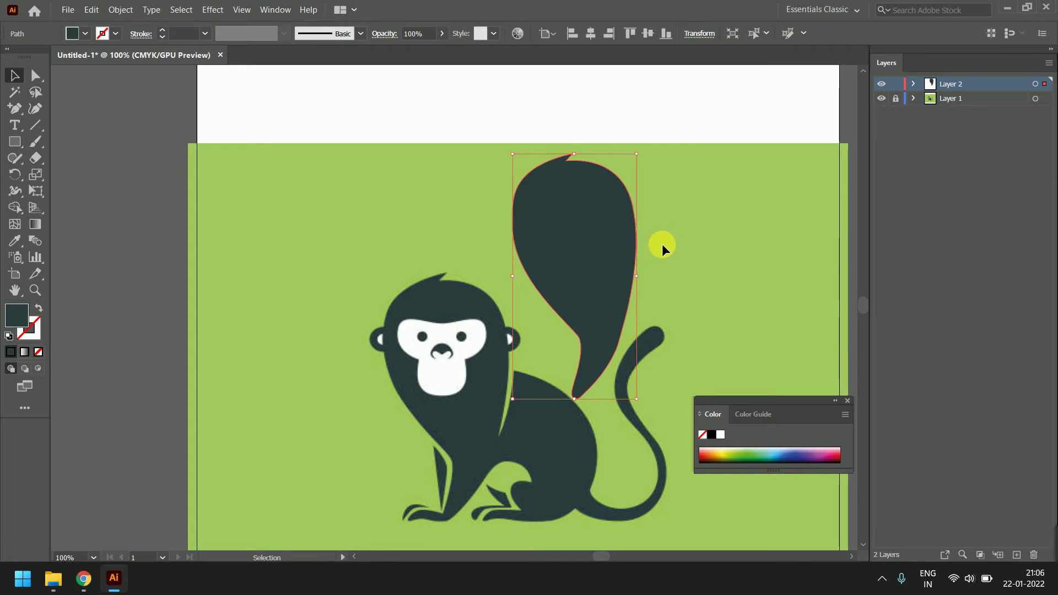
click(36, 75)
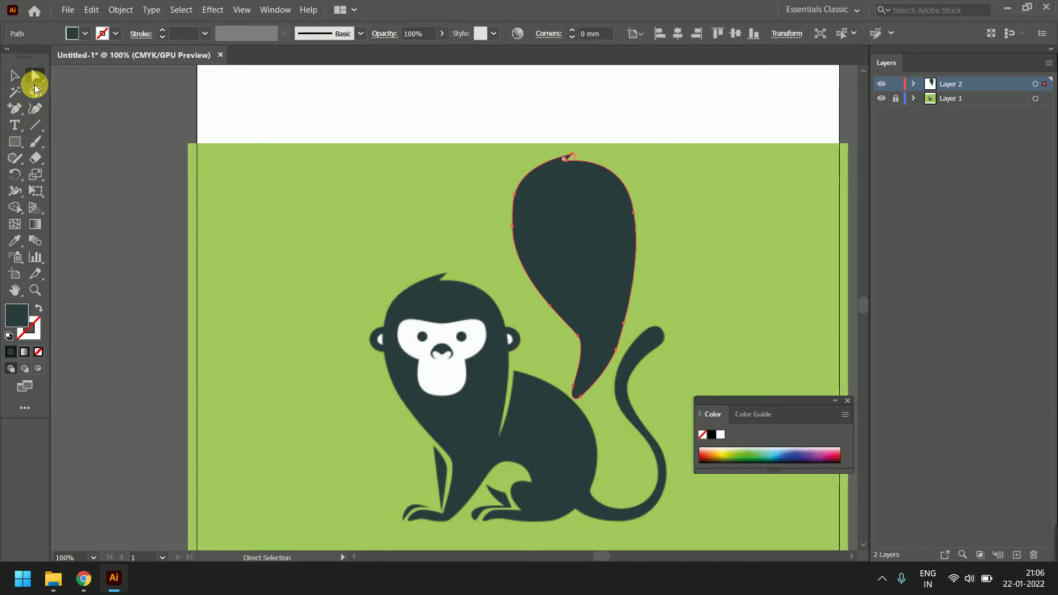
click(634, 223)
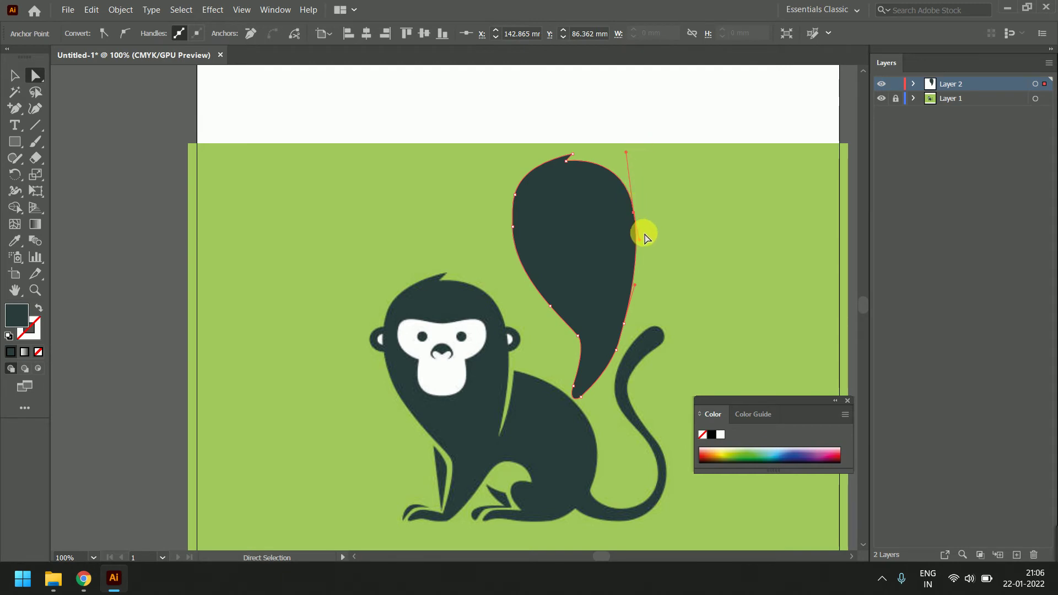
- Undo twice to return the unfilled head path over the reference head
key(ctrl)
key(ctrl+z)
key(ctrl+z)
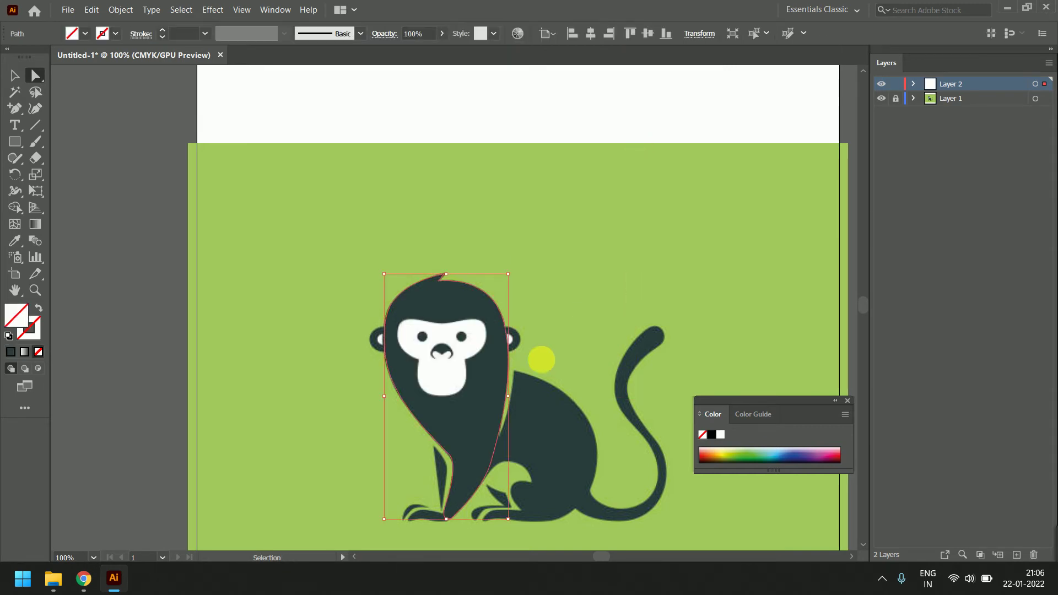
scroll(498, 349, up, 1)
scroll(496, 347, left, 1)
scroll(505, 351, left, 1)
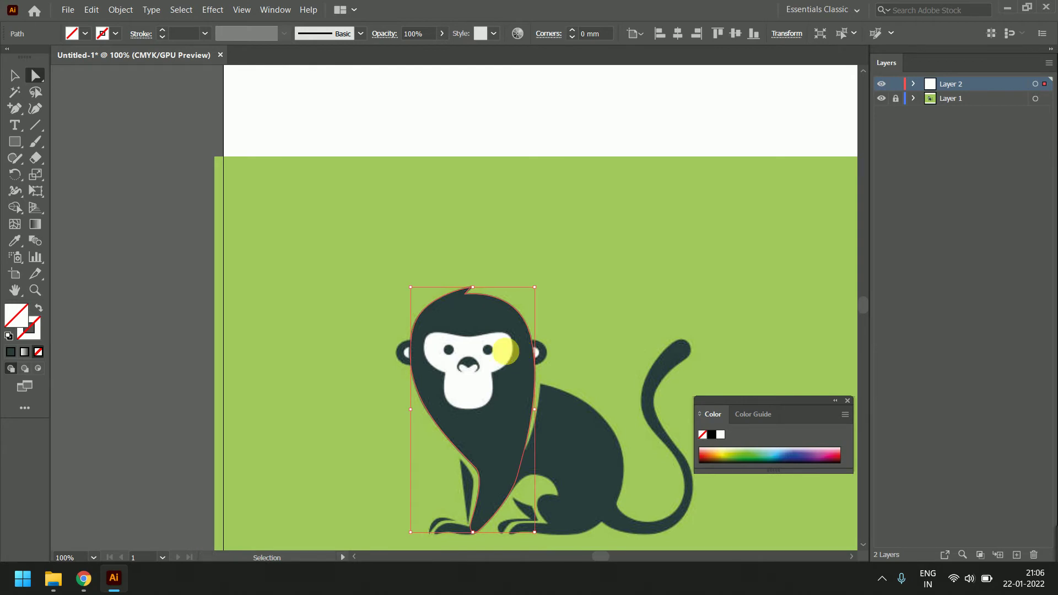
- Convert the right-edge anchor beside the ear to smooth and nudge it onto the reference
scroll(530, 331, up, 2)
click(534, 331)
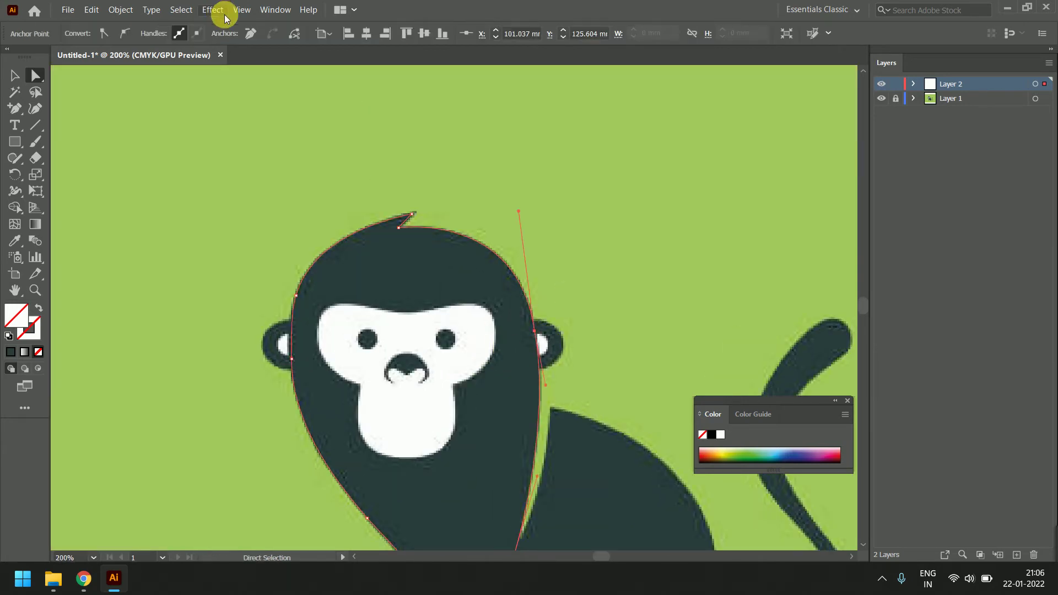
click(122, 41)
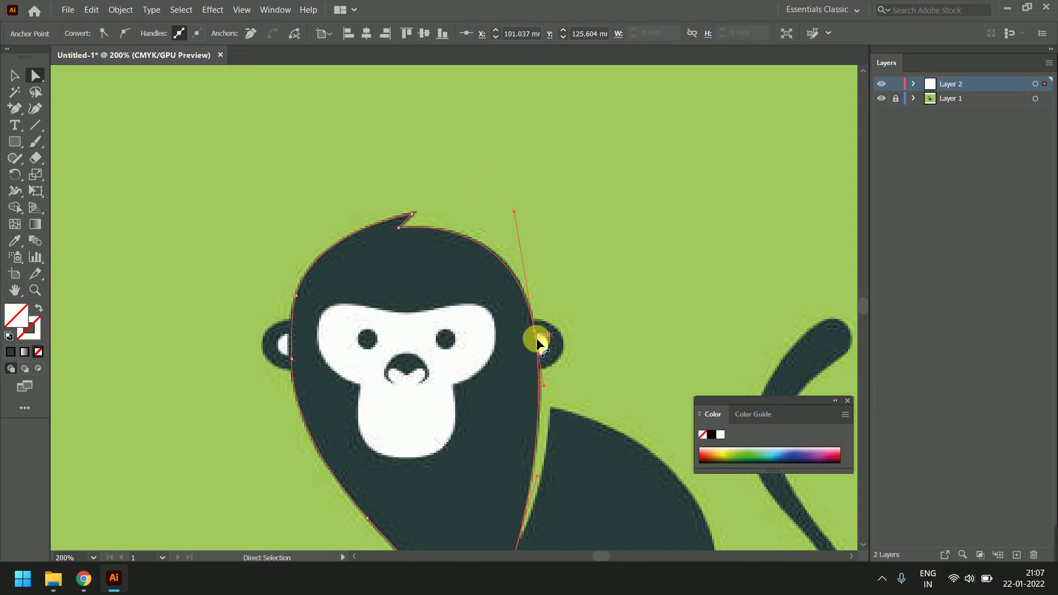
scroll(539, 325, left, 1)
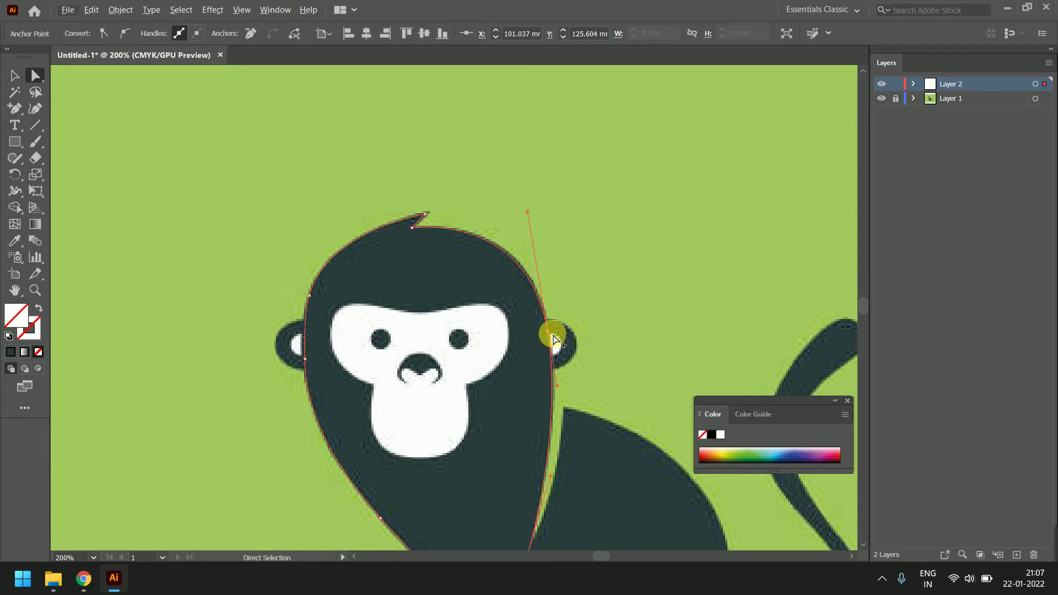
scroll(553, 336, up, 1)
drag(545, 329, 543, 326)
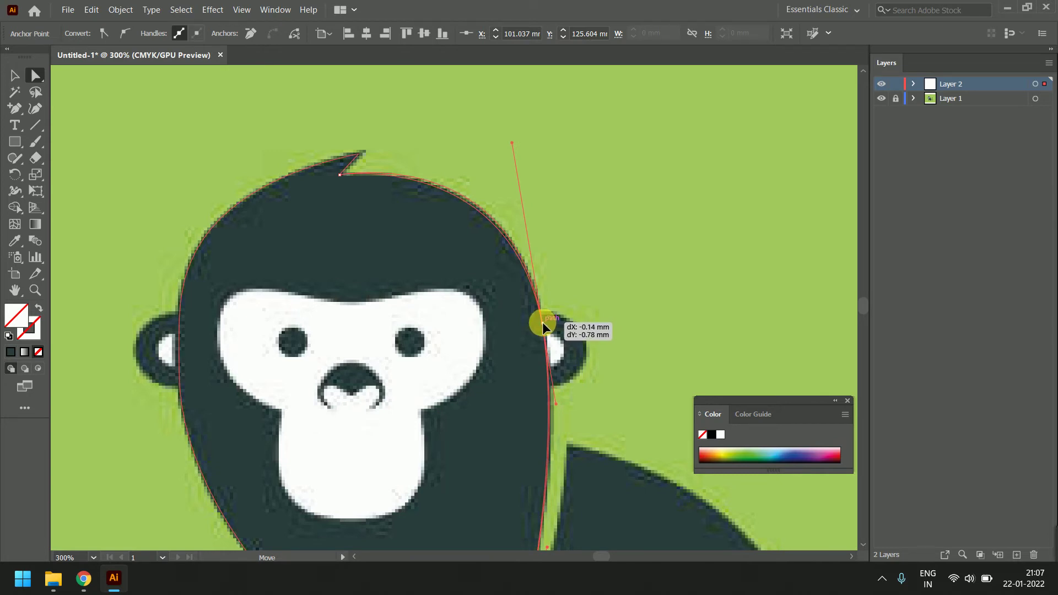
drag(542, 322, 543, 323)
- Restore the anchor's handles and adjust the curve handle on the right edge
click(596, 195)
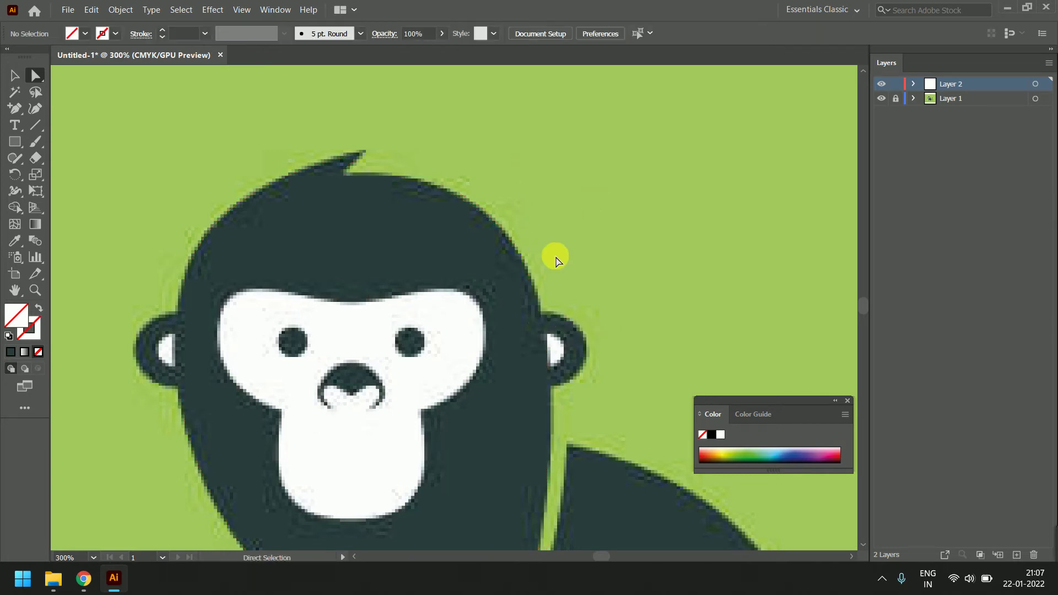
click(507, 349)
click(546, 135)
key(ctrl+z)
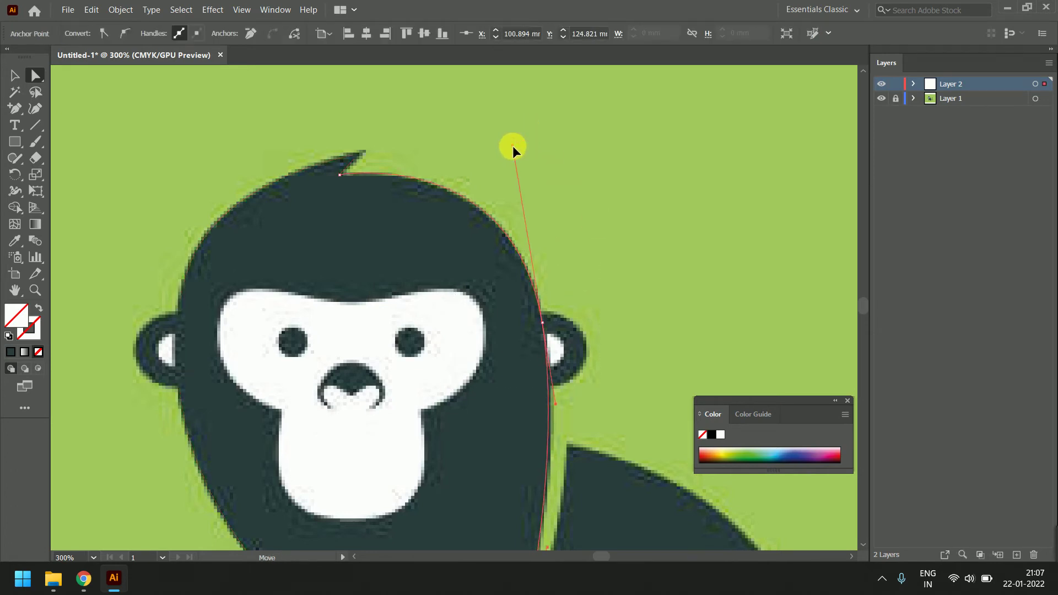
click(513, 147)
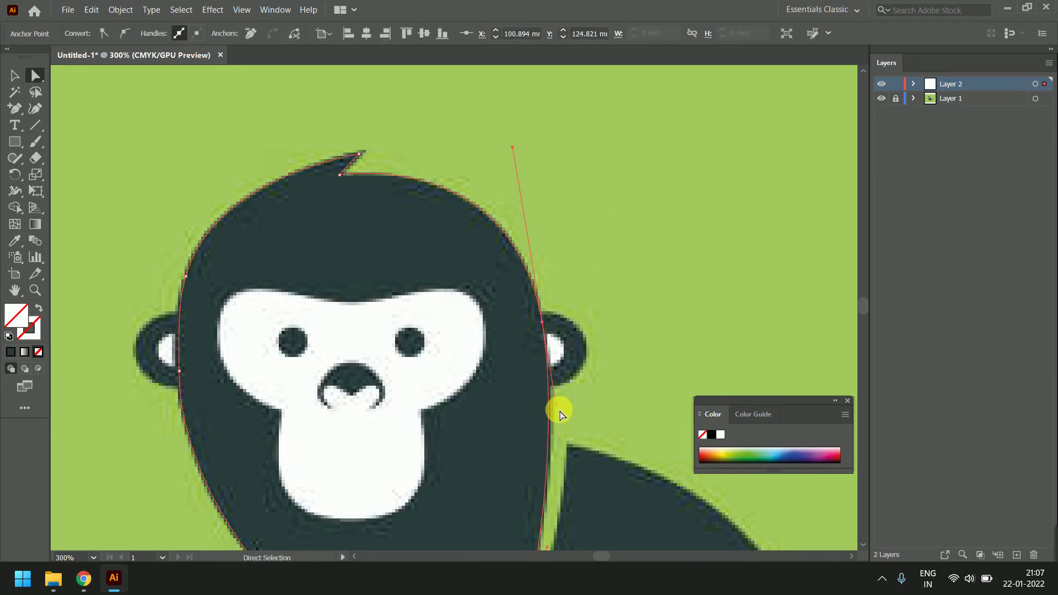
drag(556, 406, 559, 409)
- Fill the refined head path with the dark colour sampled by the Eyedropper
scroll(638, 285, down, 1)
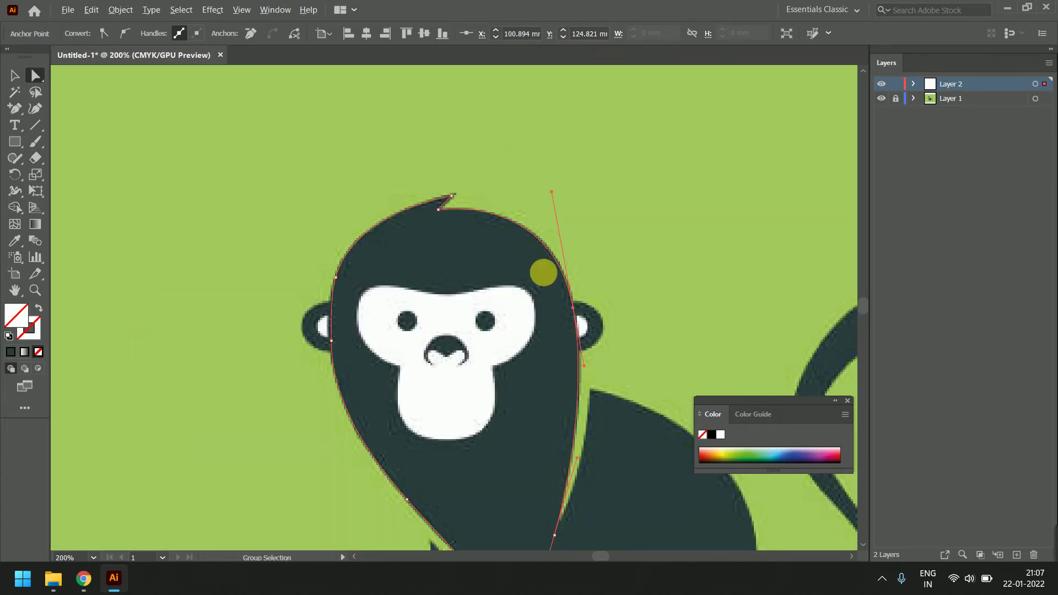
click(15, 76)
click(14, 241)
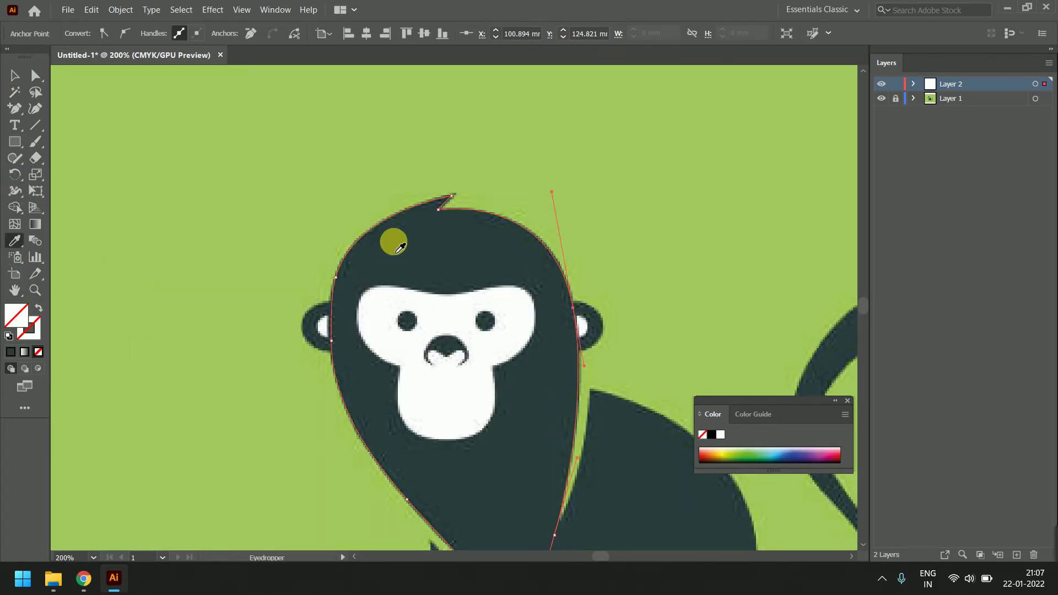
click(393, 238)
click(15, 76)
- Move the filled head shape up and right, clear of the reference face
scroll(387, 242, down, 1)
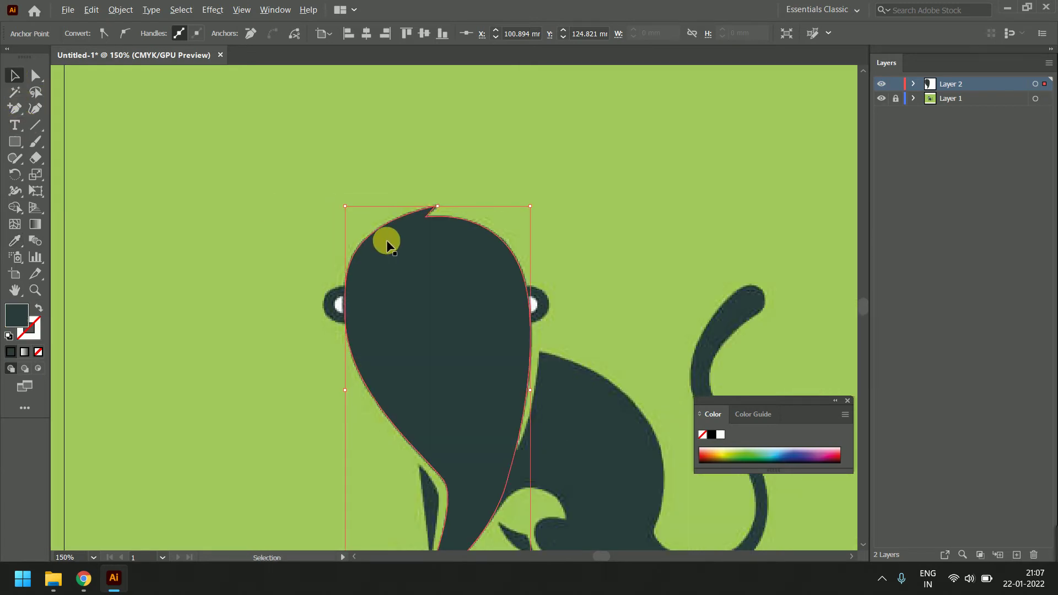
scroll(386, 237, down, 1)
drag(440, 303, 558, 169)
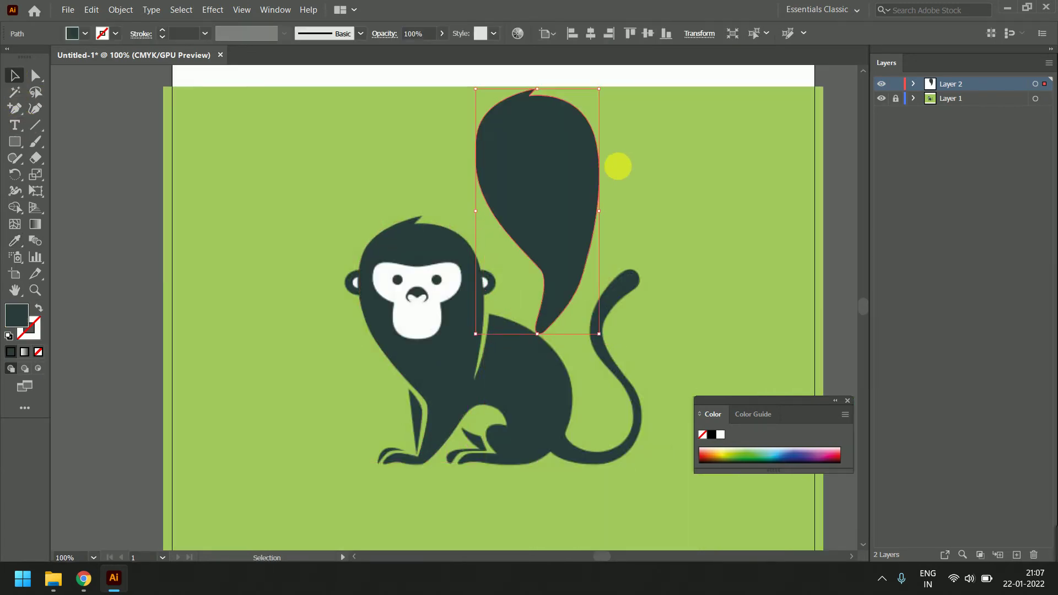
click(619, 165)
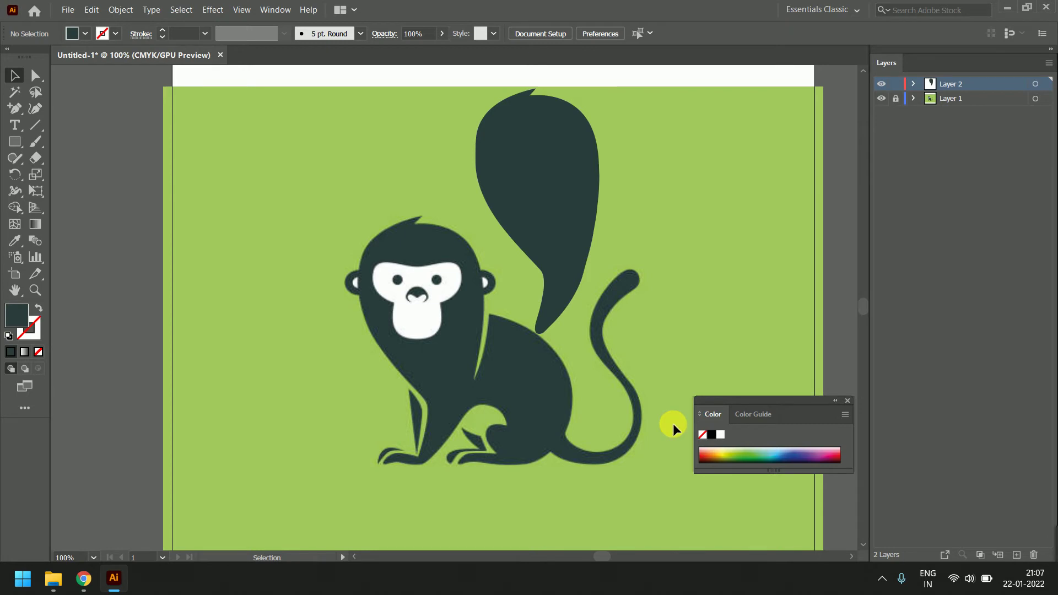
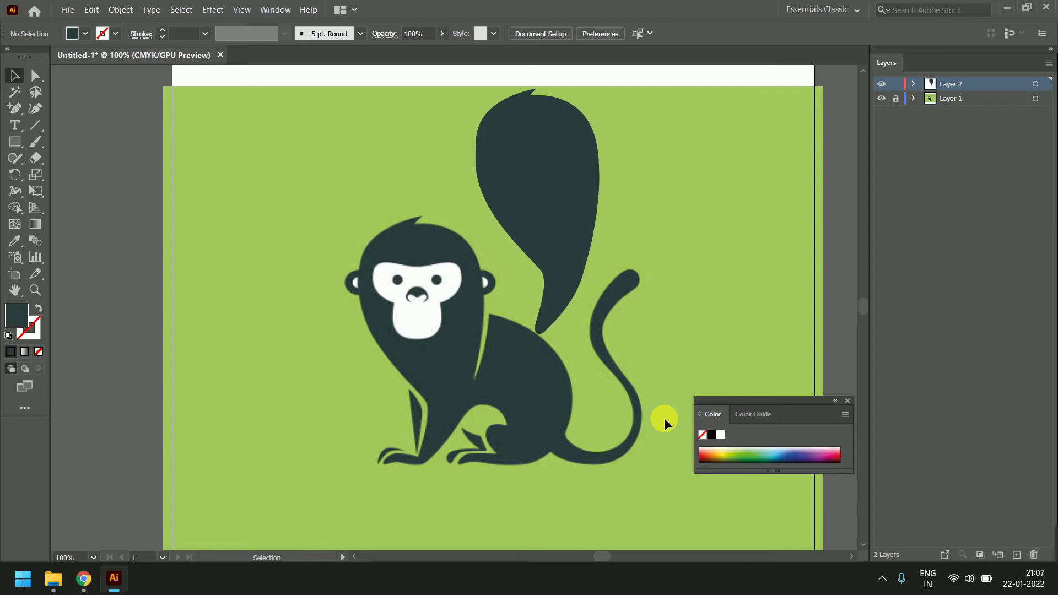
- Undo to restore the head outline, then give it the dark teal fill sampled from the tracing
key(ctrl+z)
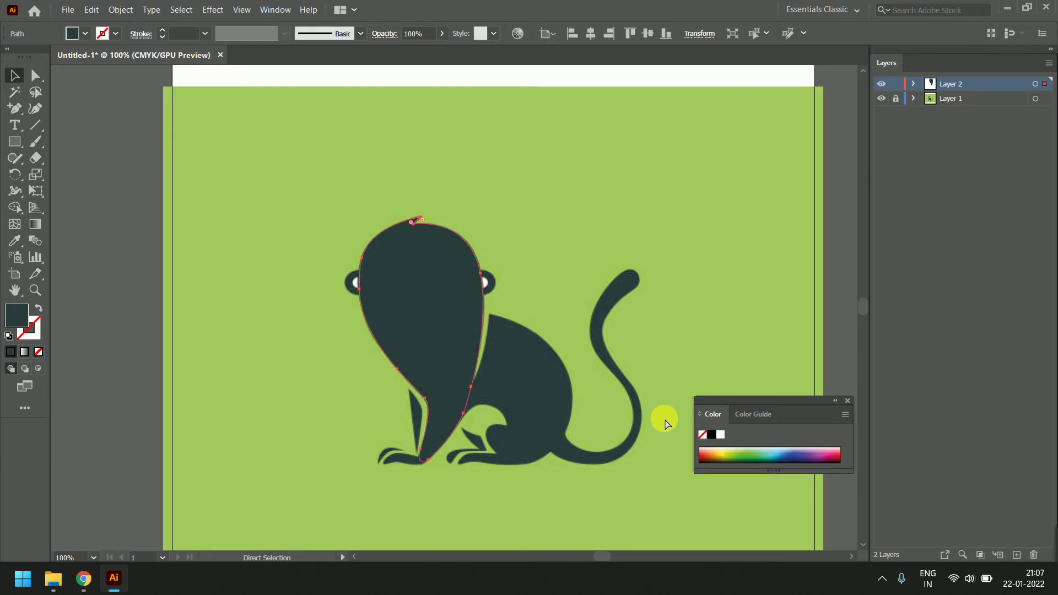
key(slash)
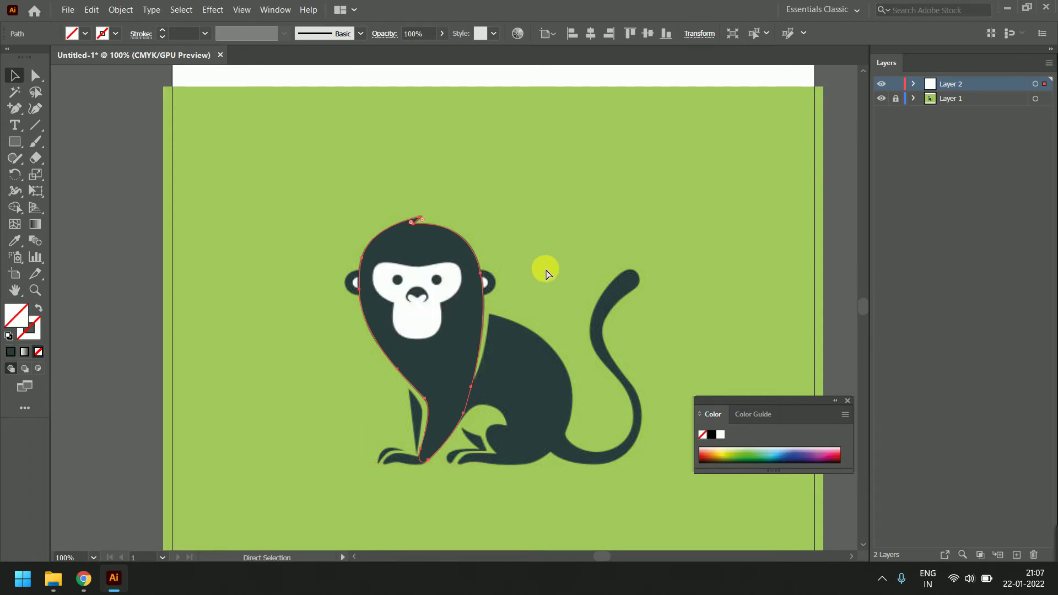
scroll(486, 312, up, 1)
scroll(486, 312, up, 1)
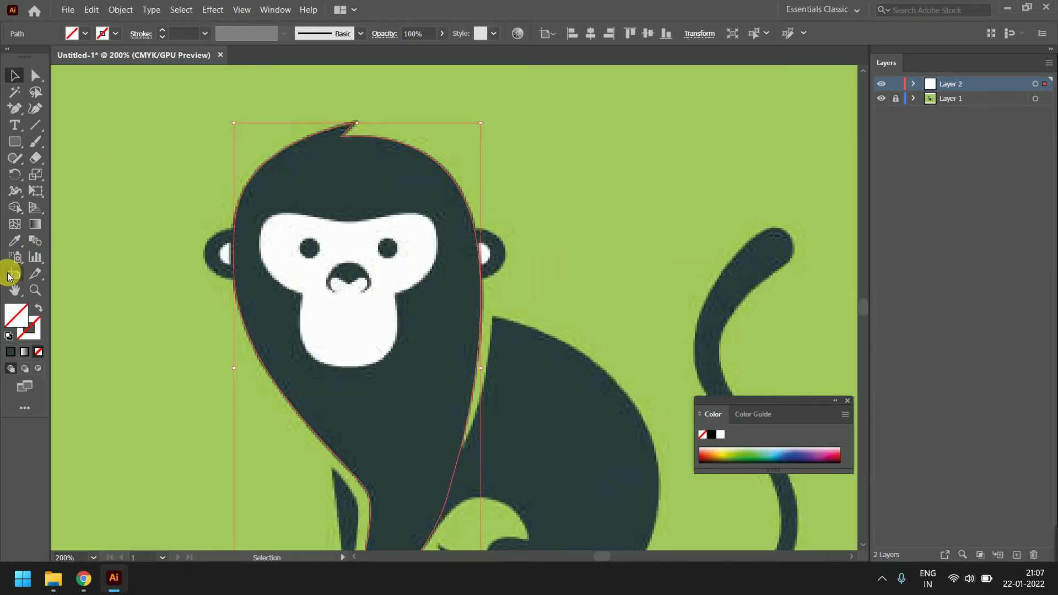
click(15, 240)
click(308, 183)
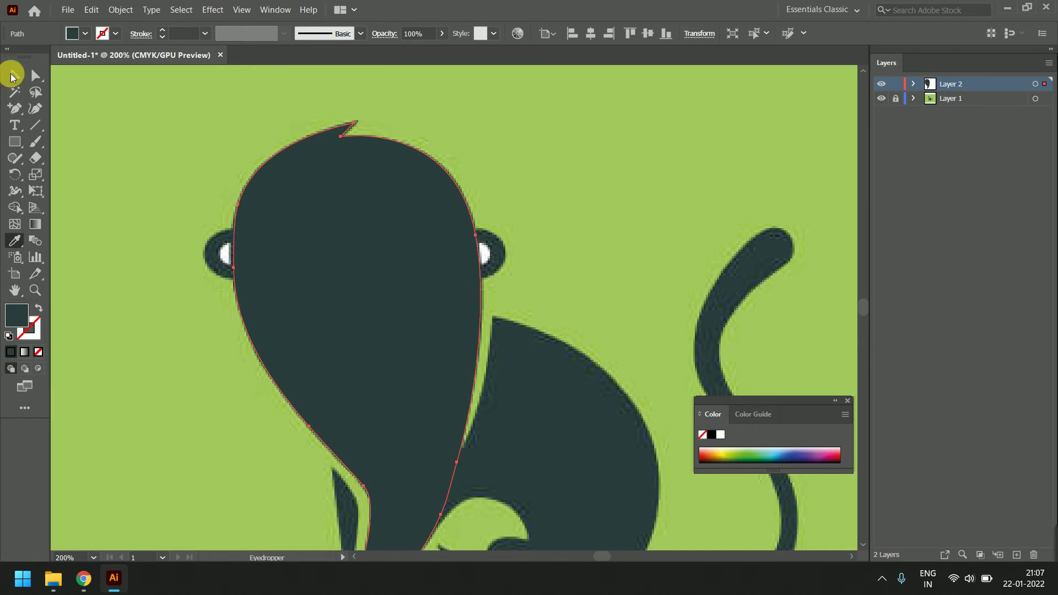
- Select the haunch outline on the monkey's lower body
click(15, 76)
drag(584, 340, 512, 138)
click(512, 145)
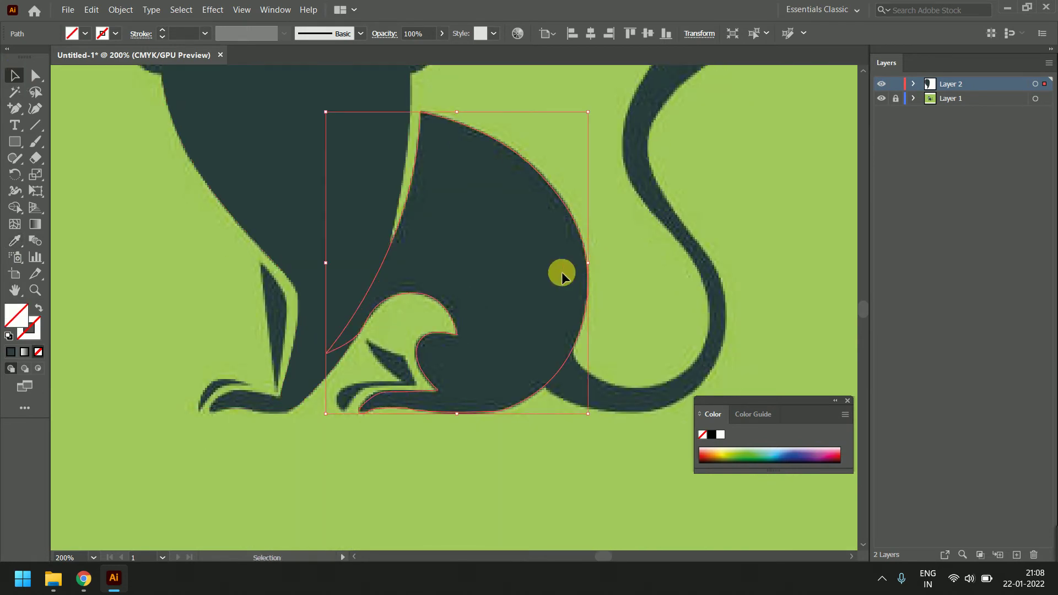
- Try a dark teal fill on the haunch, then remove it and keep only the haunch selected
key(a)
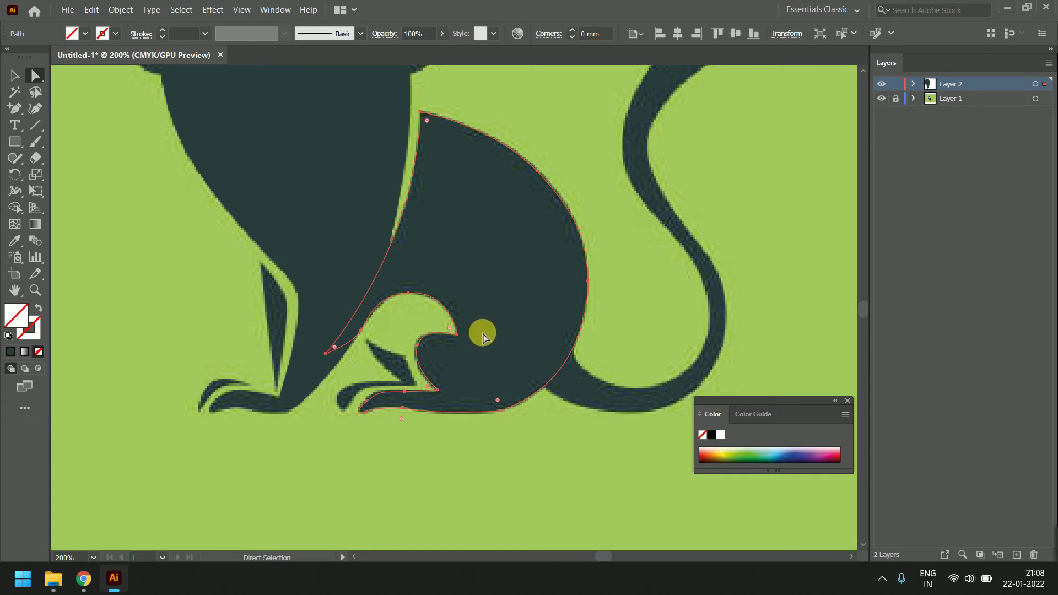
click(14, 241)
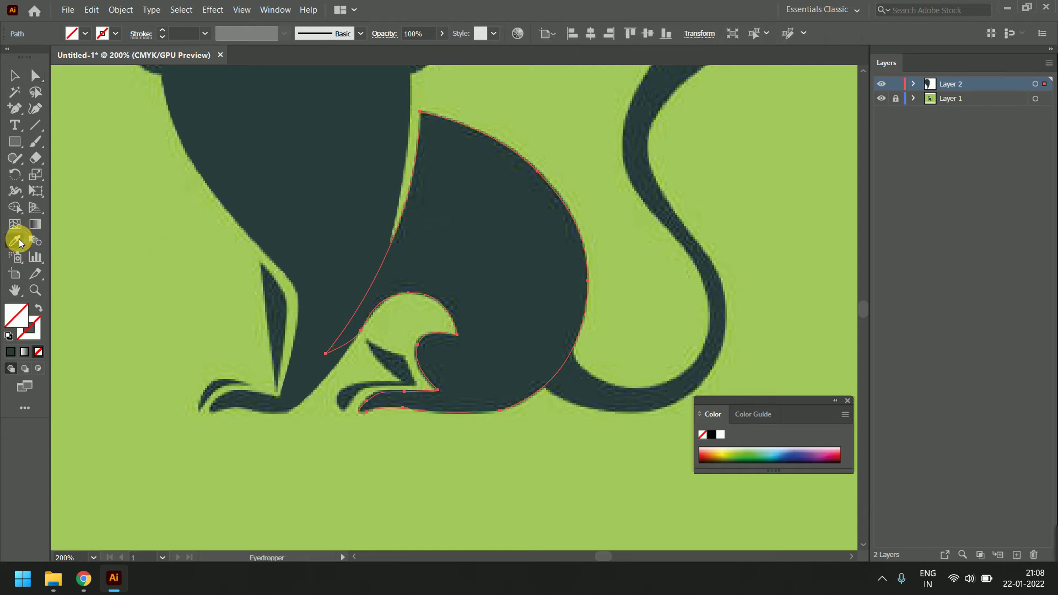
click(472, 248)
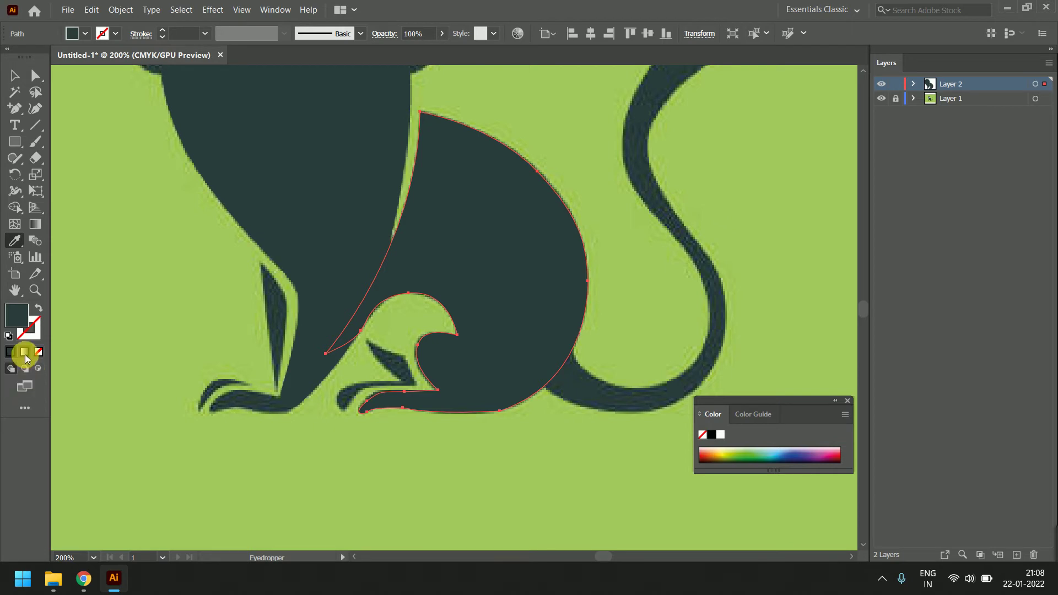
click(38, 353)
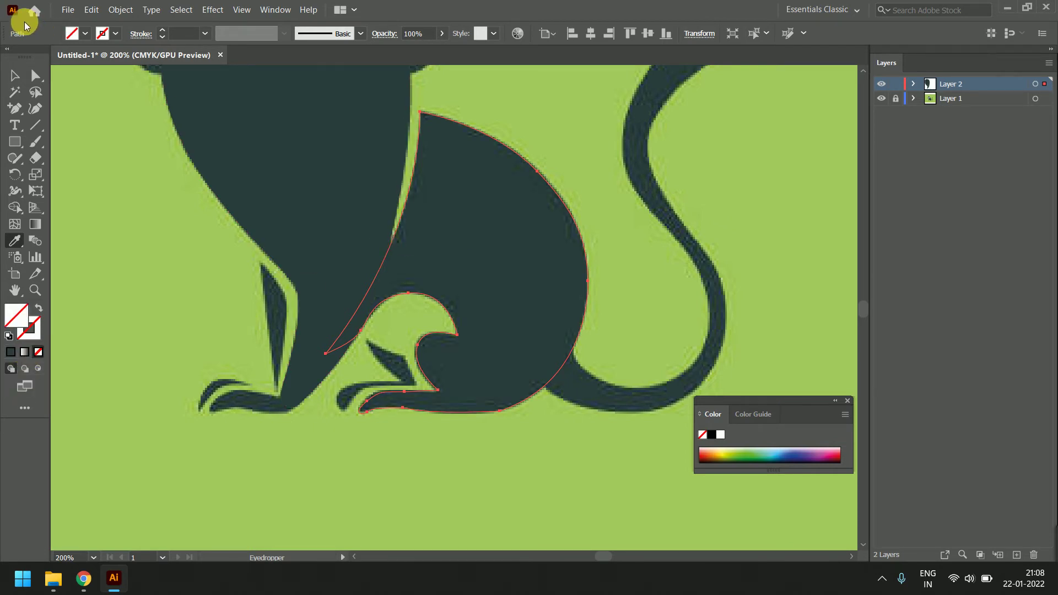
key(a)
click(288, 165)
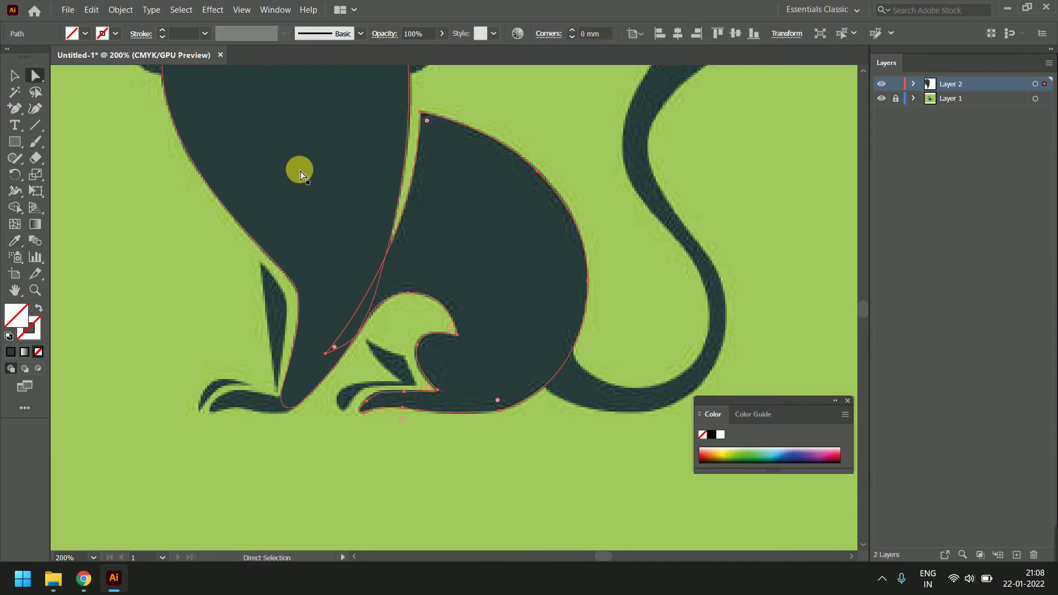
click(458, 162)
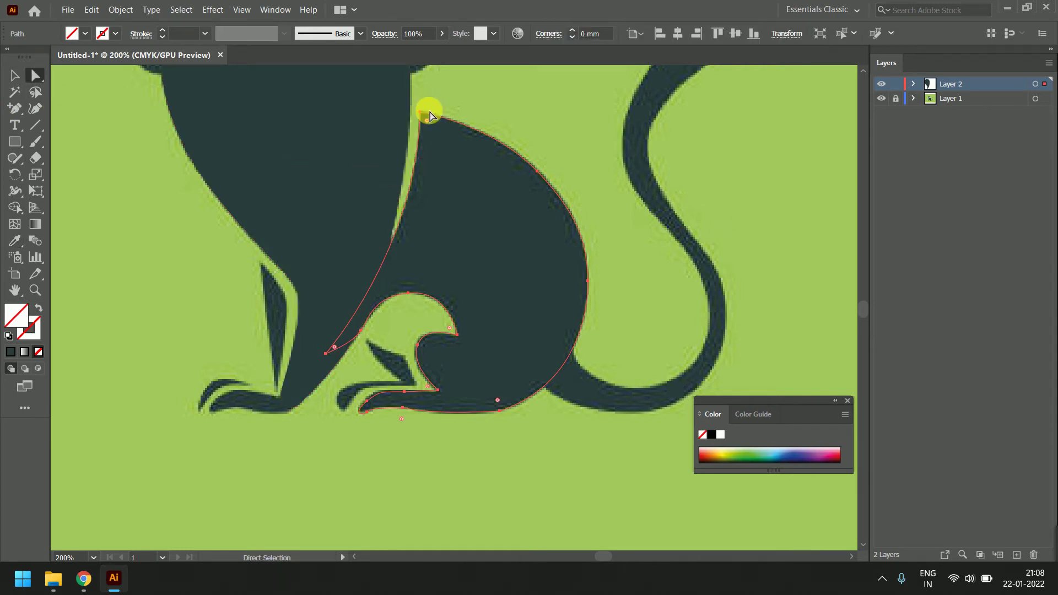
- Nudge the haunch's top anchor right and adjust its handle to fit the traced edge
scroll(428, 116, up, 1)
scroll(429, 113, up, 1)
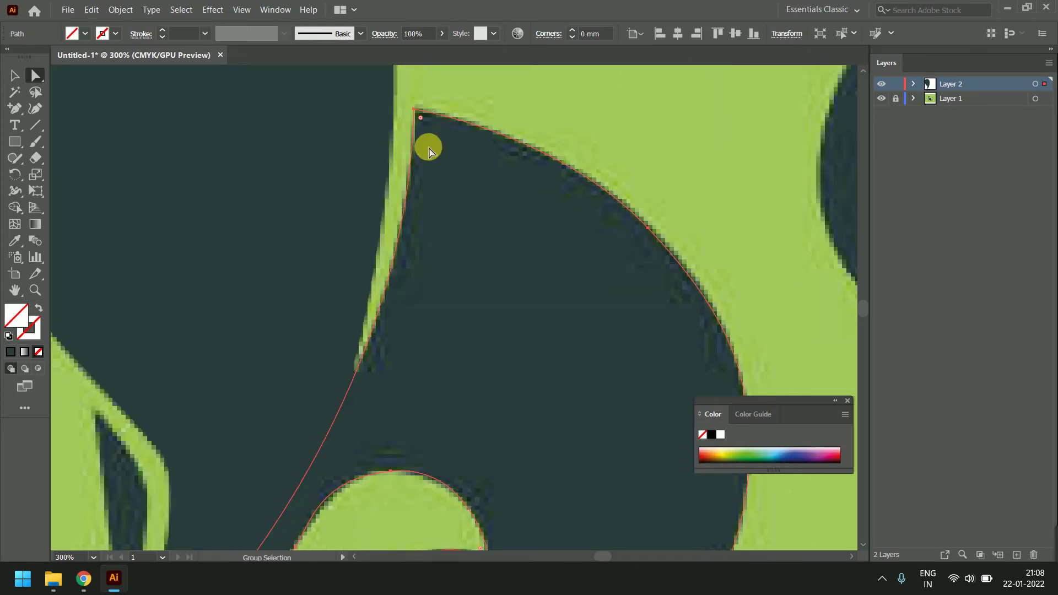
click(415, 109)
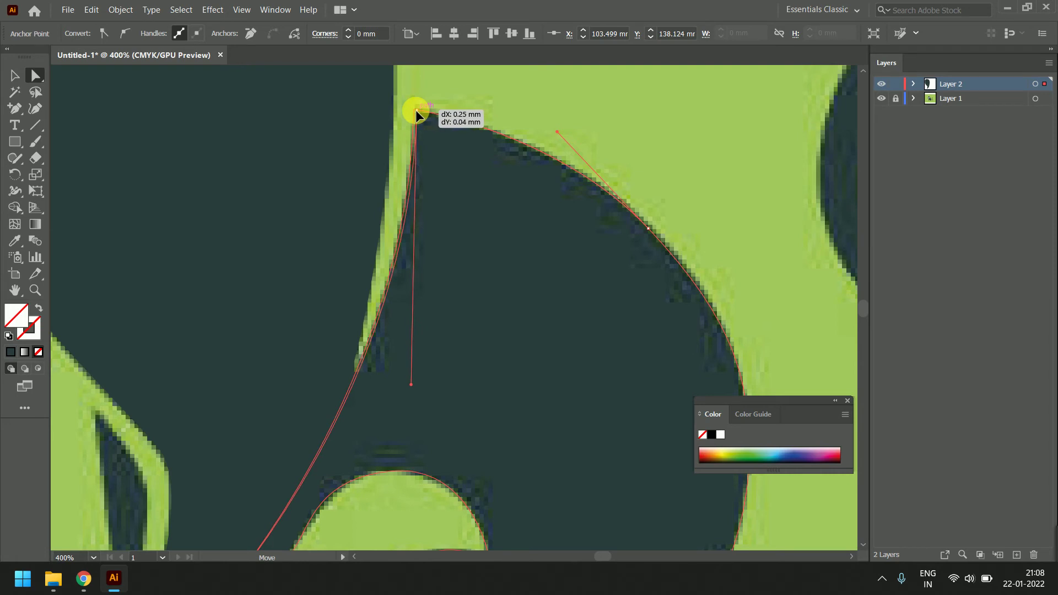
drag(419, 114, 420, 114)
drag(411, 384, 404, 392)
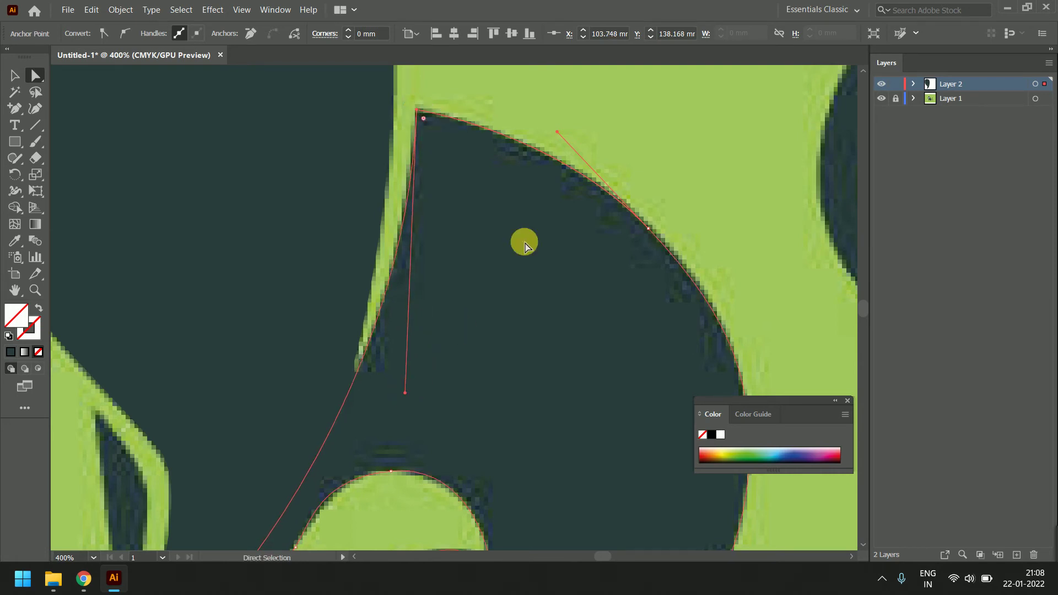
drag(607, 277, 527, 233)
click(569, 186)
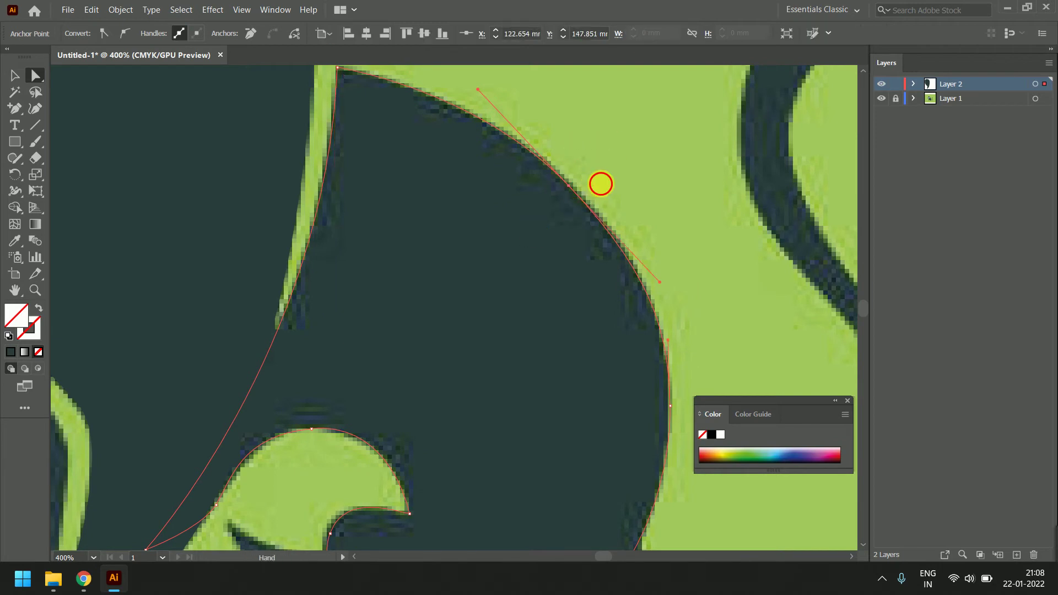
- Fit the haunch's right-side anchors and curve handle onto the traced edge
drag(599, 183, 582, 225)
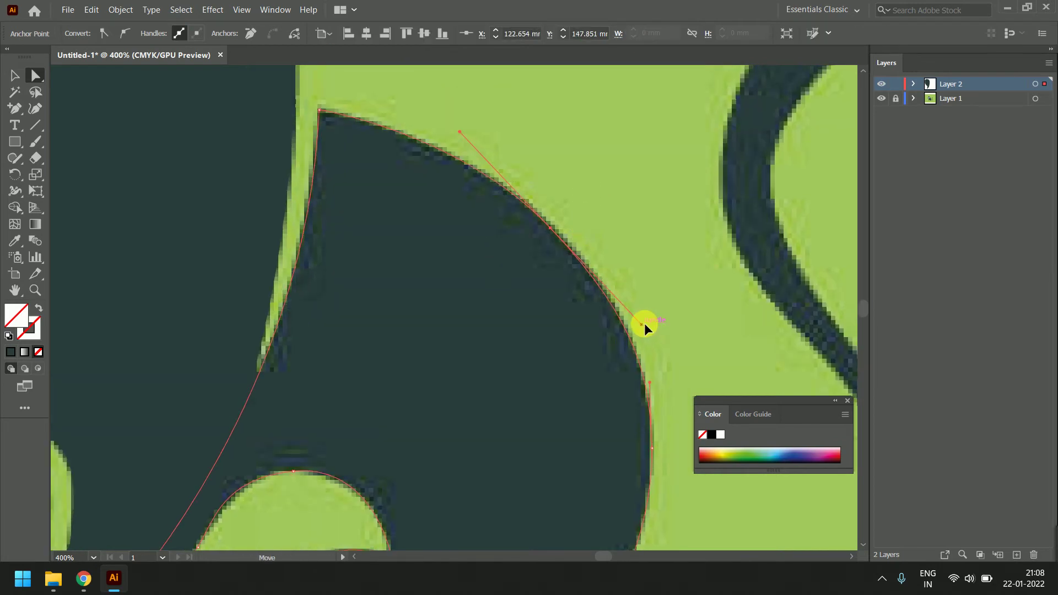
drag(644, 323, 645, 321)
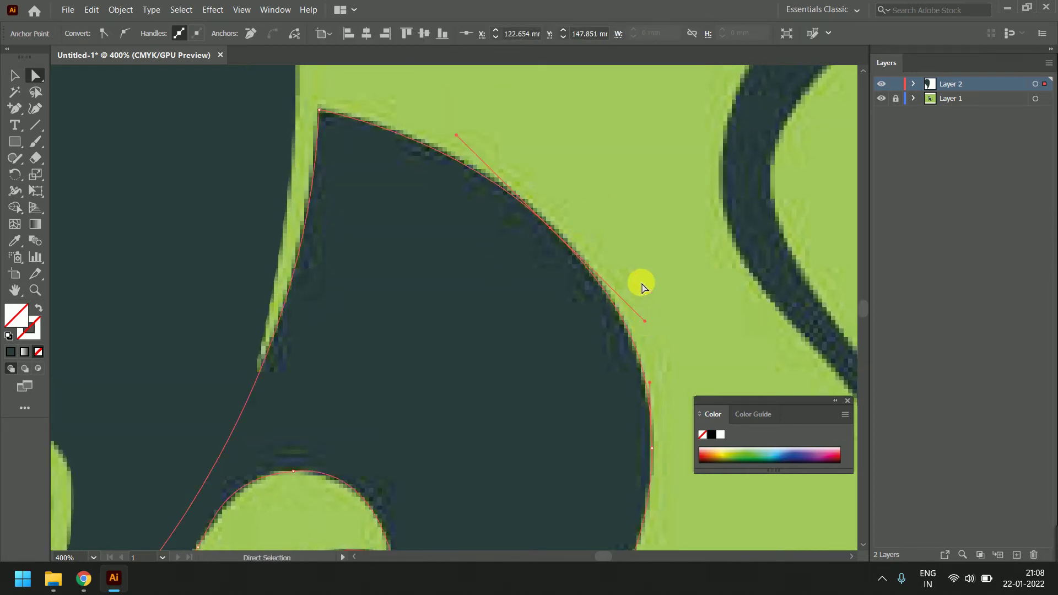
drag(551, 228, 544, 220)
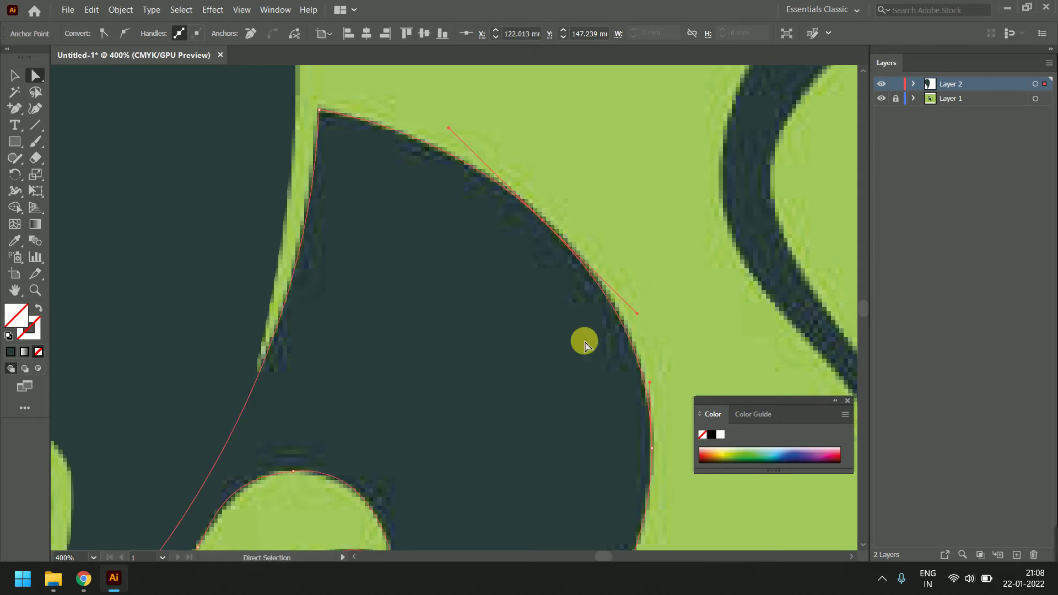
scroll(596, 385, down, 5)
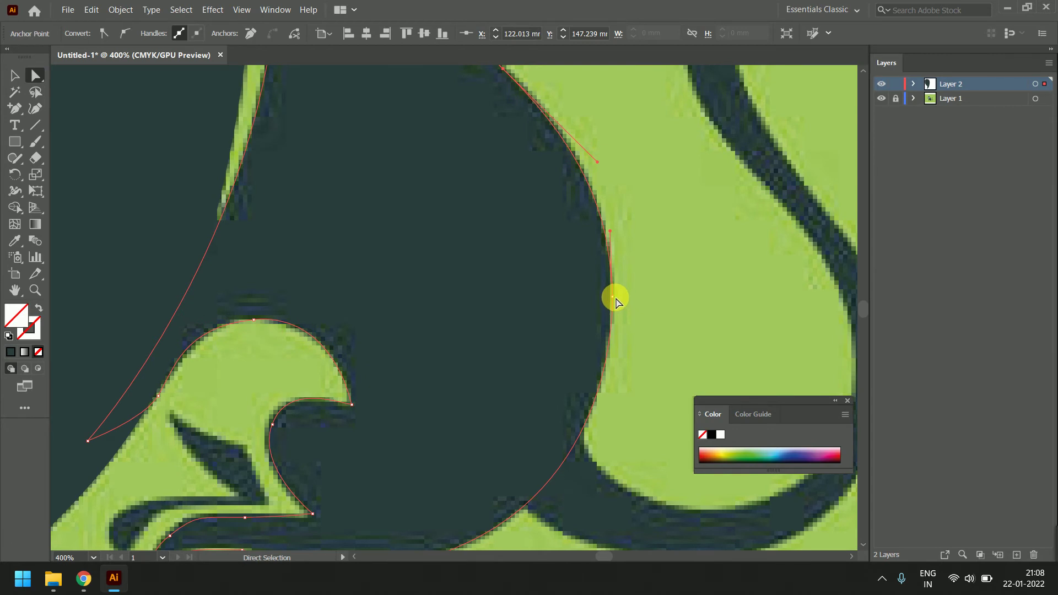
drag(616, 299, 612, 289)
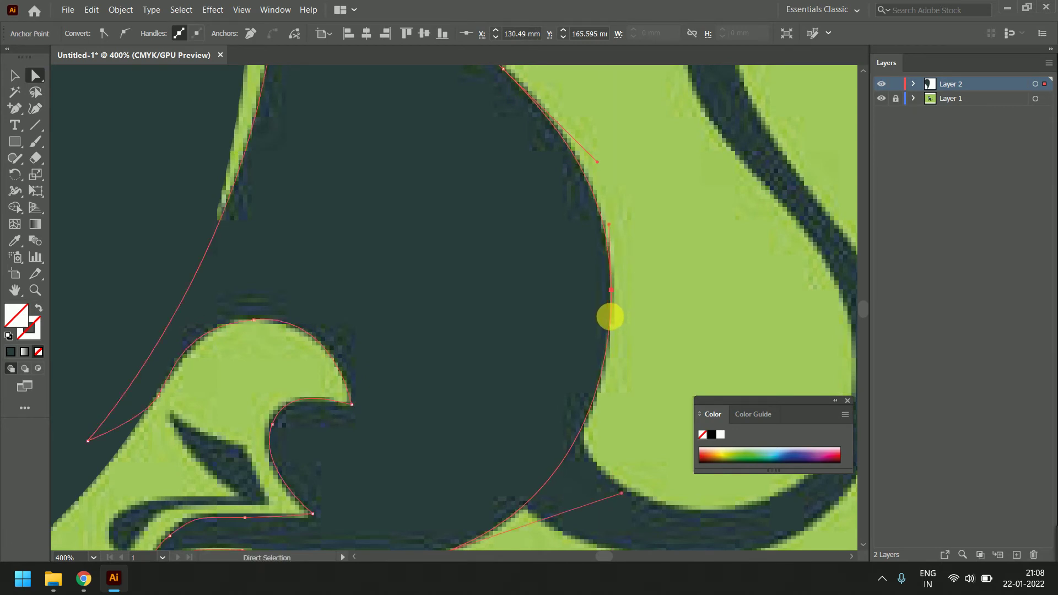
scroll(610, 317, down, 4)
scroll(605, 232, down, 1)
- Make the lower right anchor smooth and shift the bottom anchors so the curve flattens toward the paw
click(454, 412)
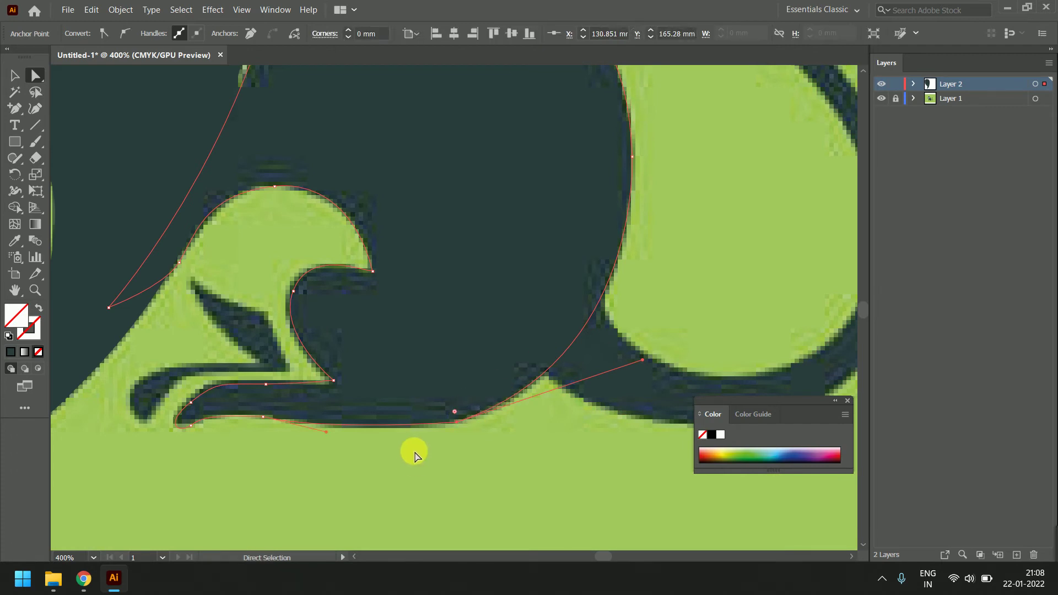
click(125, 33)
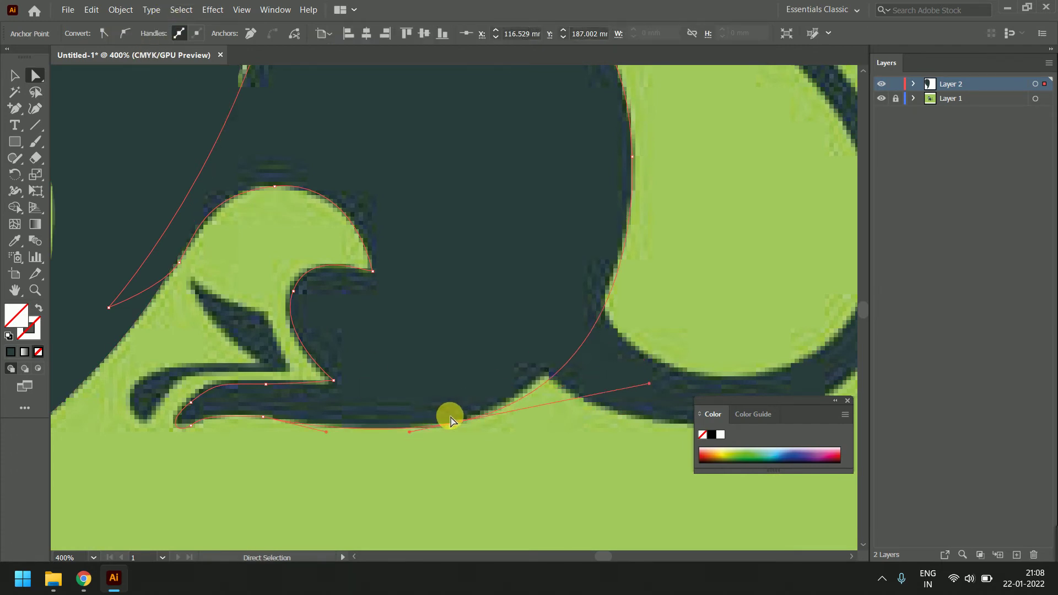
drag(451, 417, 453, 421)
drag(646, 385, 636, 386)
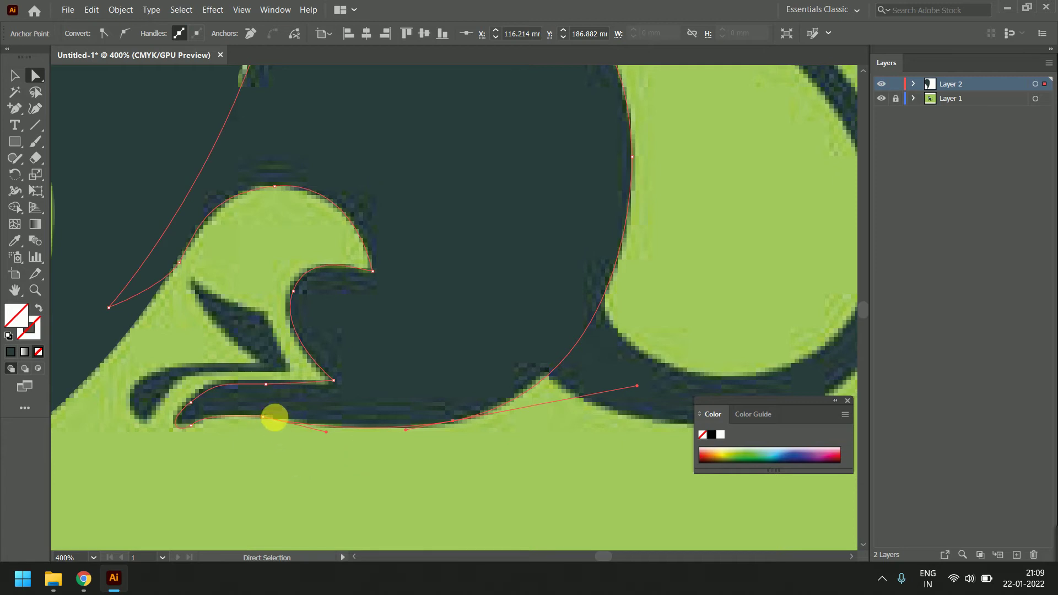
click(264, 417)
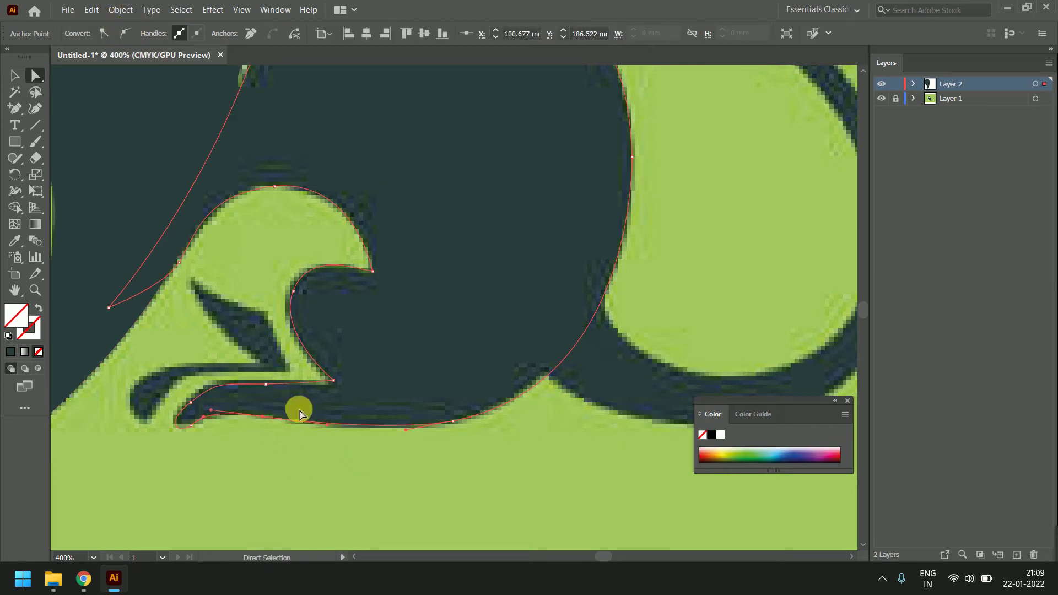
drag(257, 419, 275, 417)
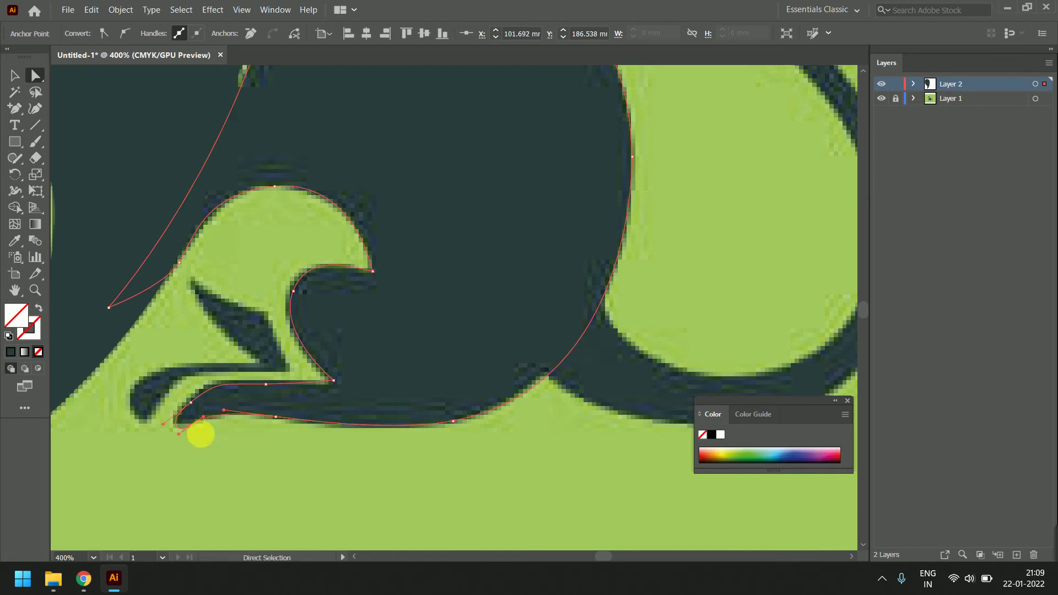
drag(197, 432, 197, 417)
- Nudge the anchors along the paw's lower curve and inner corner onto the traced edge
scroll(194, 430, up, 1)
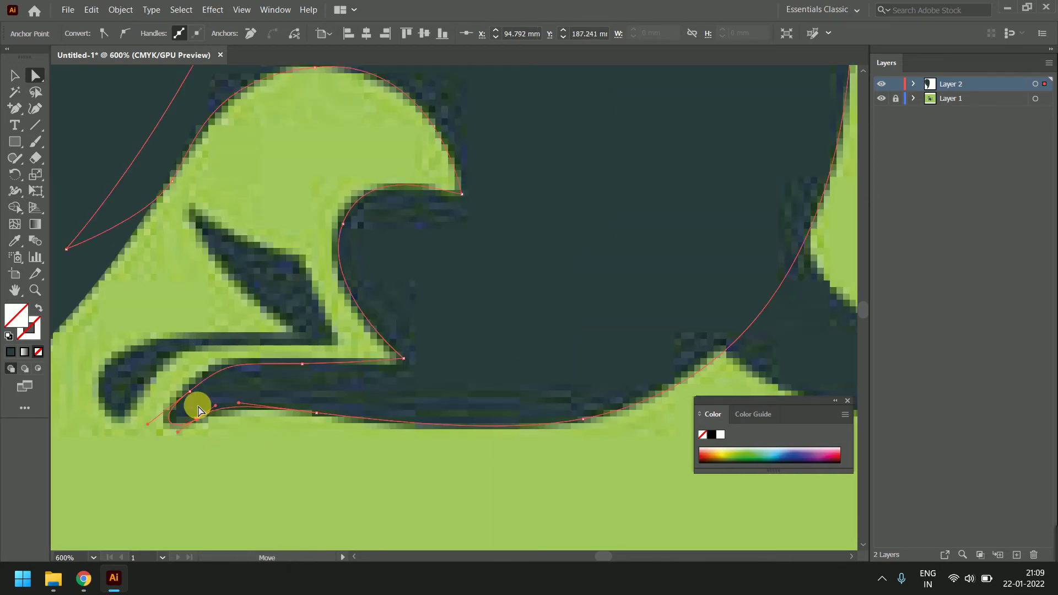
click(190, 391)
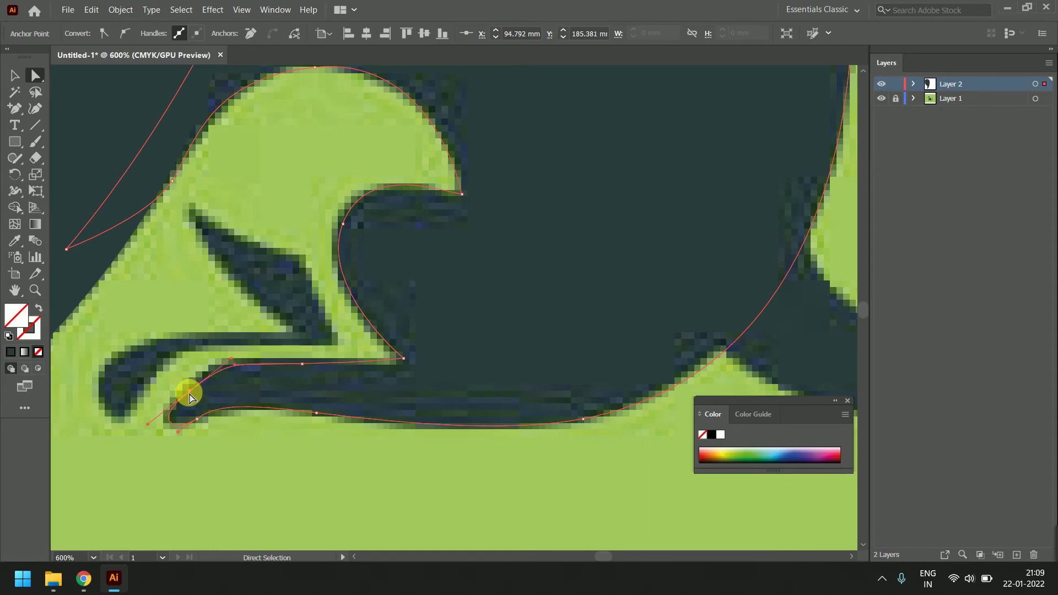
drag(189, 392, 186, 390)
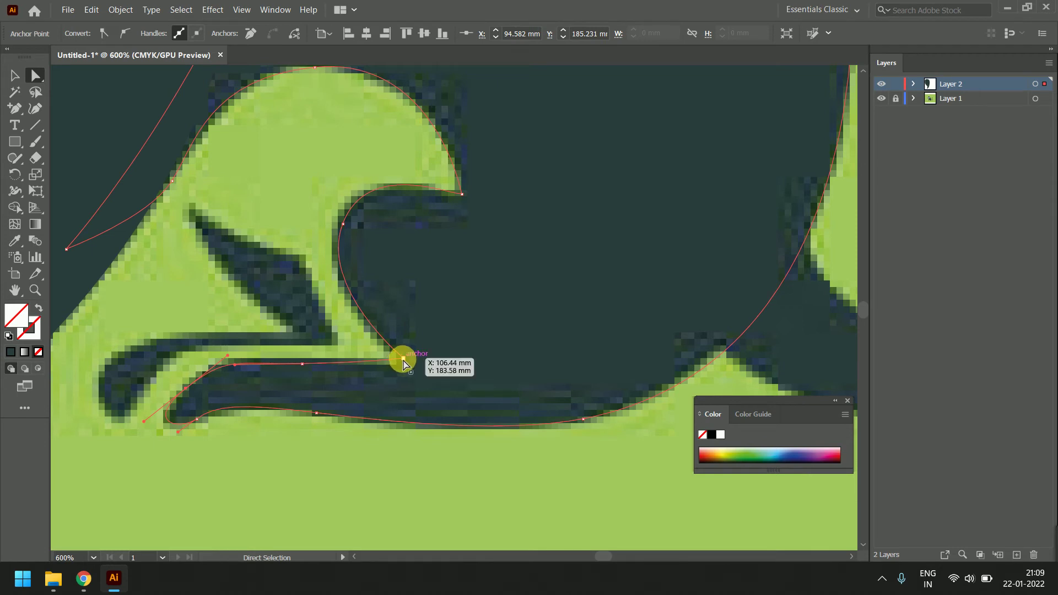
drag(404, 360, 401, 362)
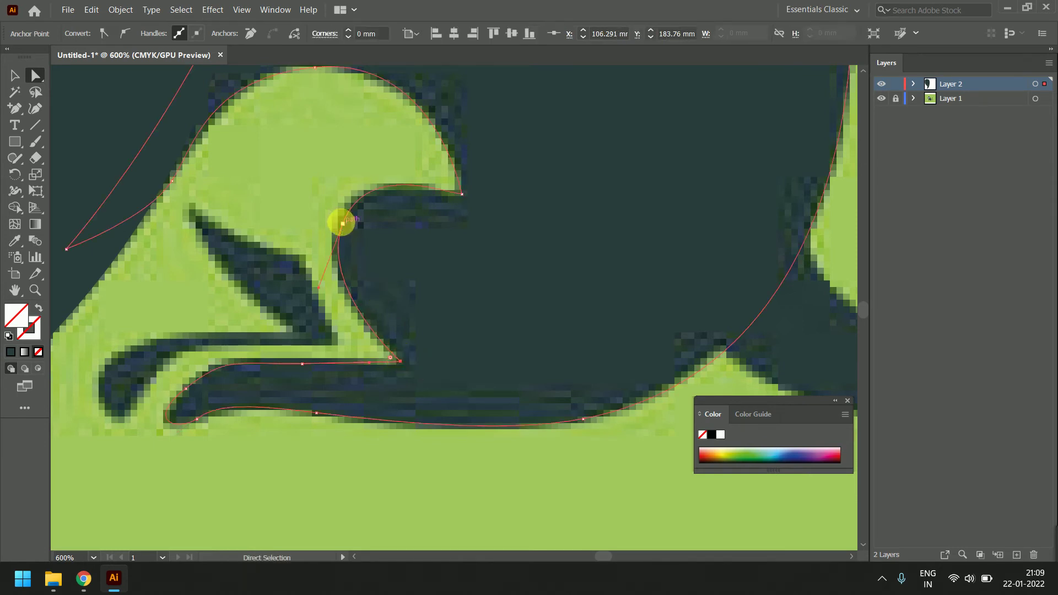
drag(343, 224, 337, 226)
- Reshape the outline's rounded top and move its left-side anchor down along the edge
drag(361, 108, 416, 185)
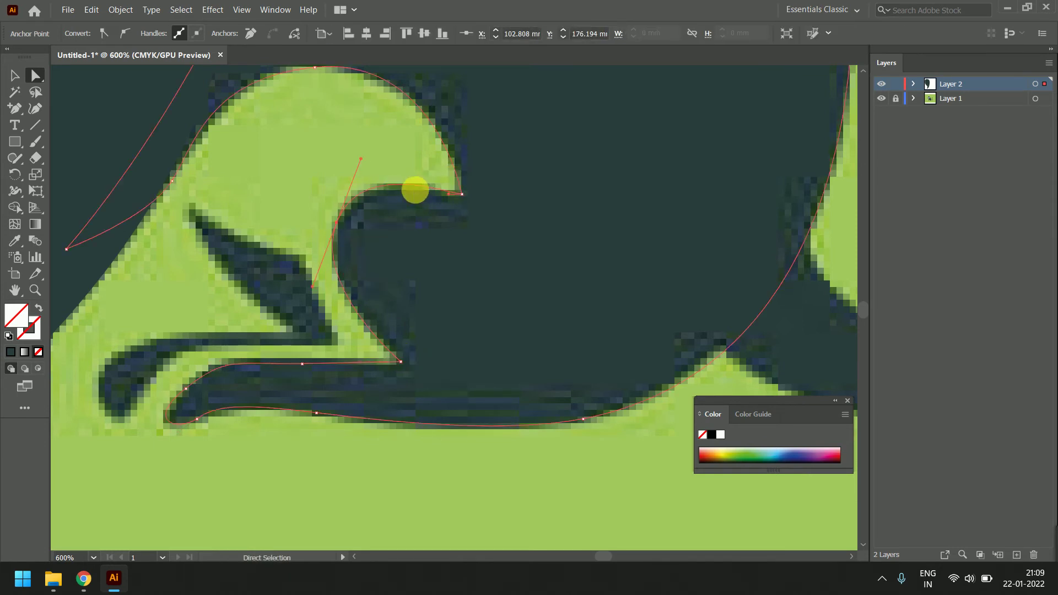
drag(372, 146, 366, 147)
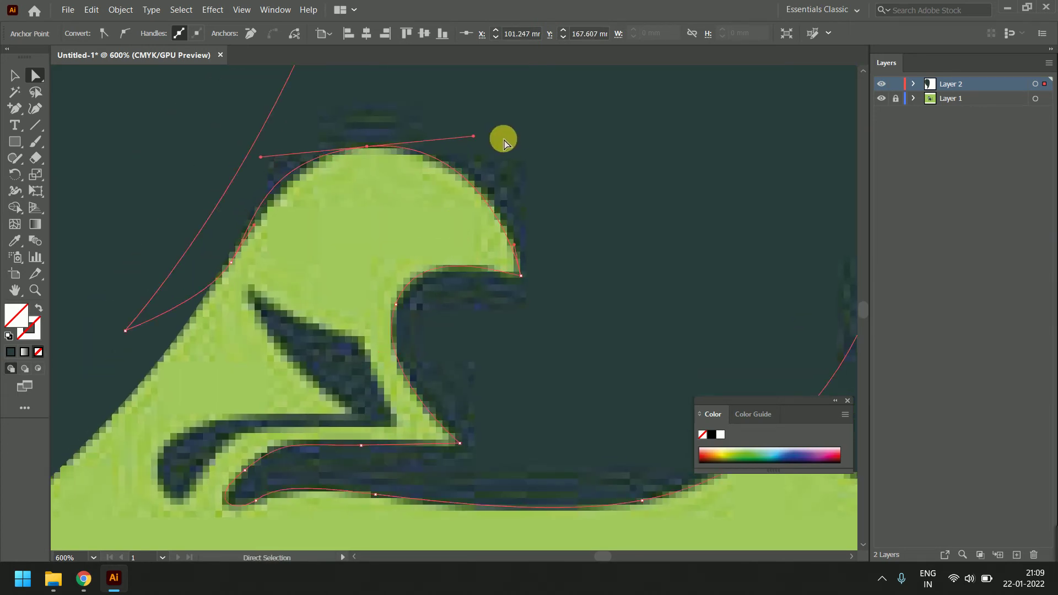
drag(262, 155, 289, 150)
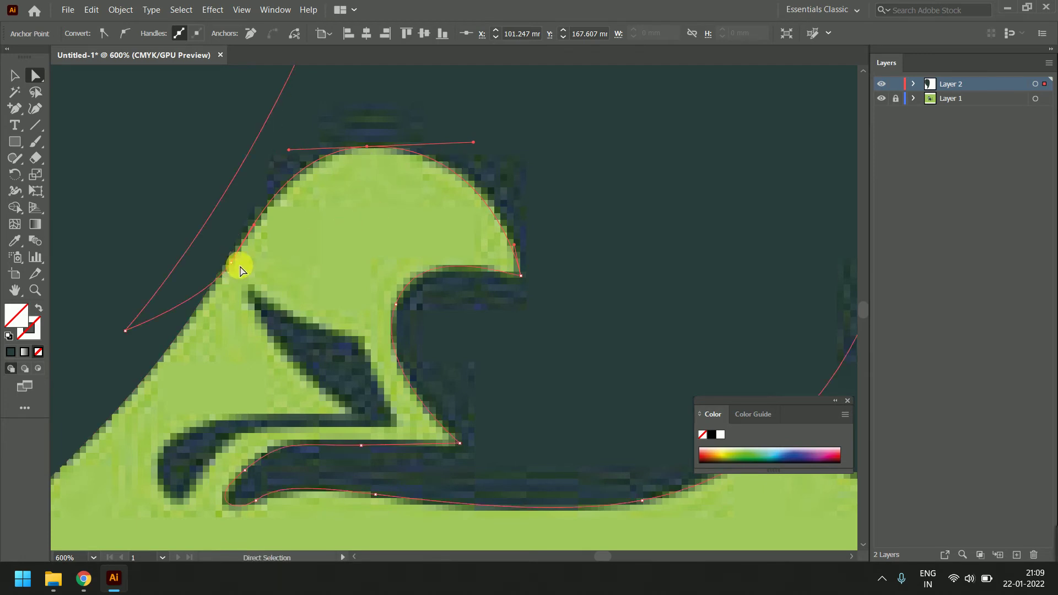
drag(233, 266, 200, 302)
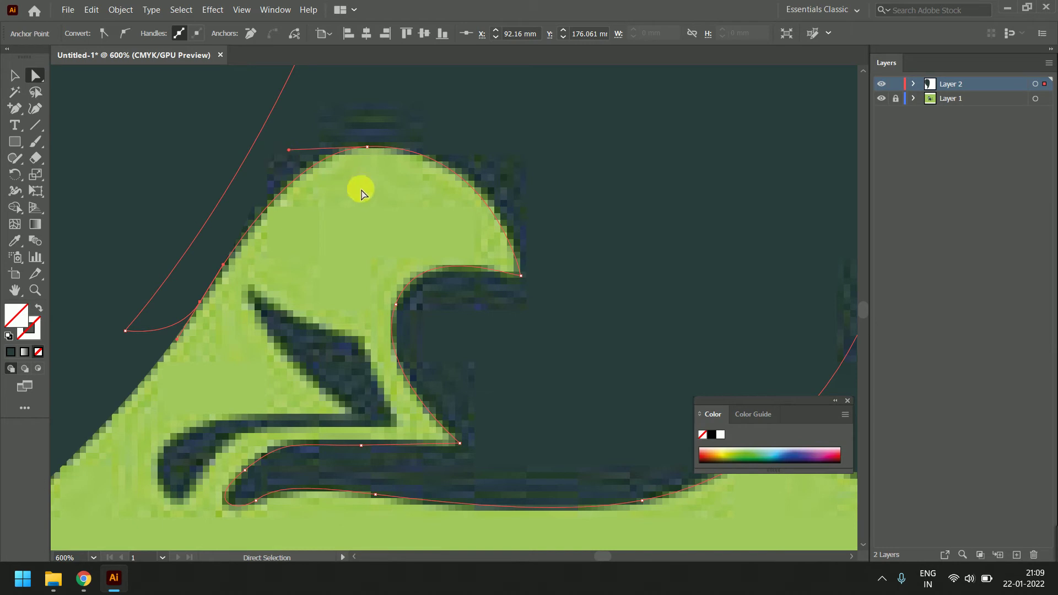
scroll(433, 226, down, 1)
scroll(467, 243, down, 1)
- Fill the body path with the dark teal sampled from the tracing
scroll(468, 229, down, 1)
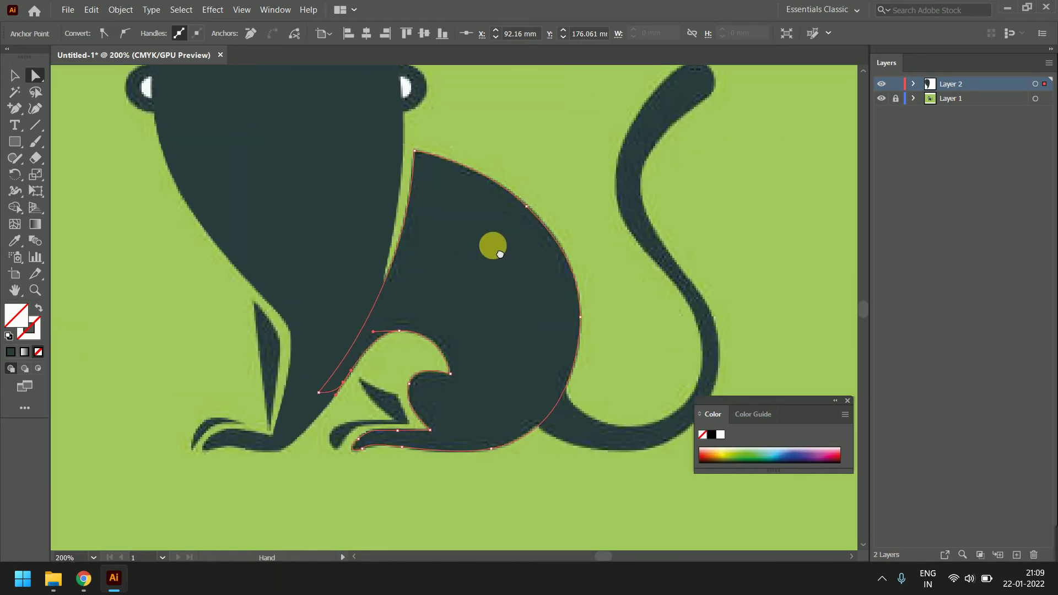
click(15, 240)
click(529, 307)
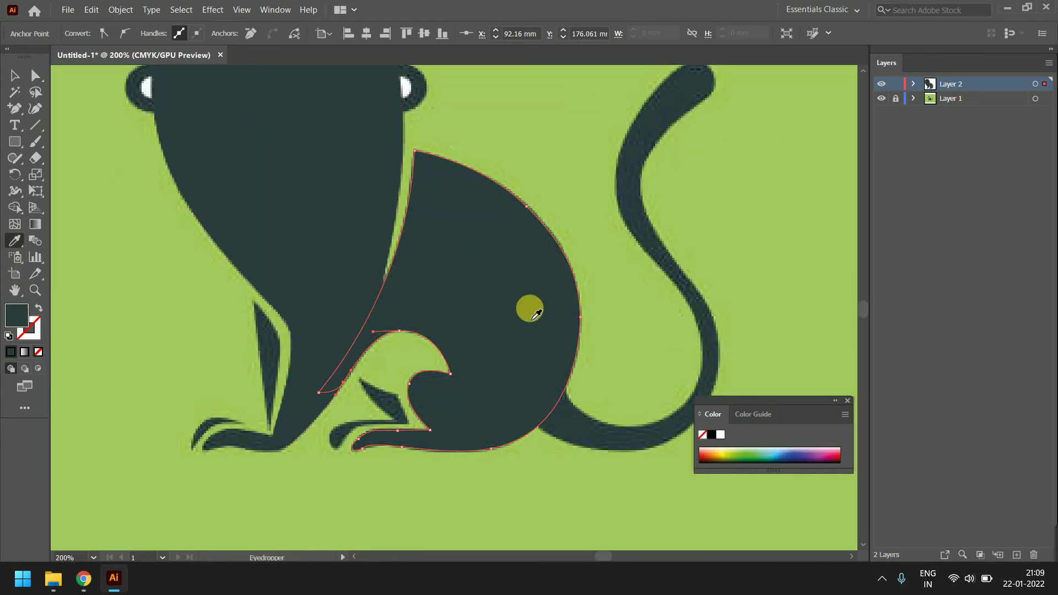
- Select the small toe path and move its top anchor onto the sharp tip
click(15, 75)
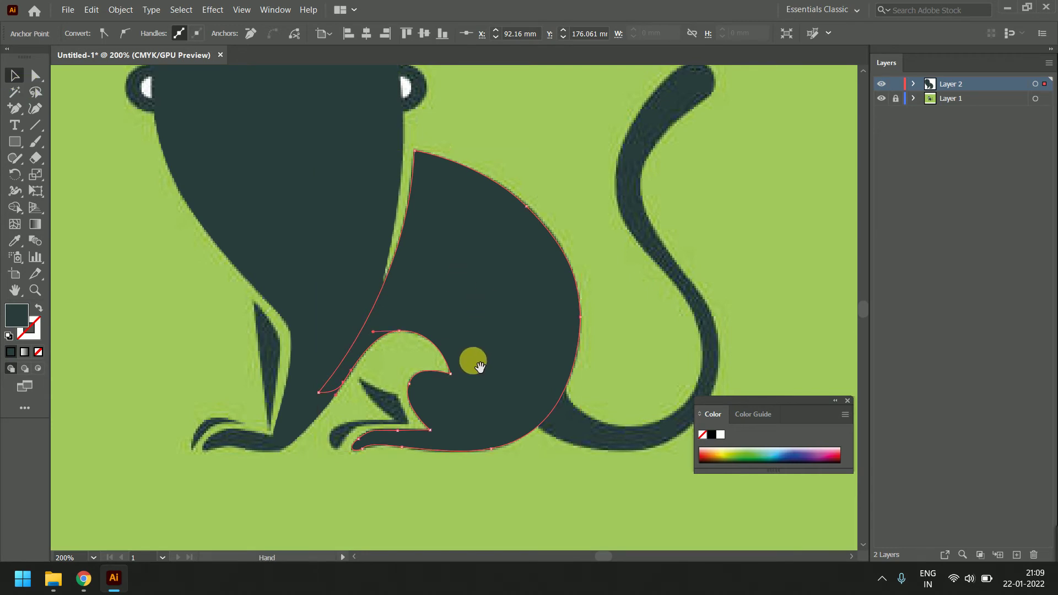
drag(473, 361, 590, 238)
click(491, 278)
scroll(492, 282, up, 2)
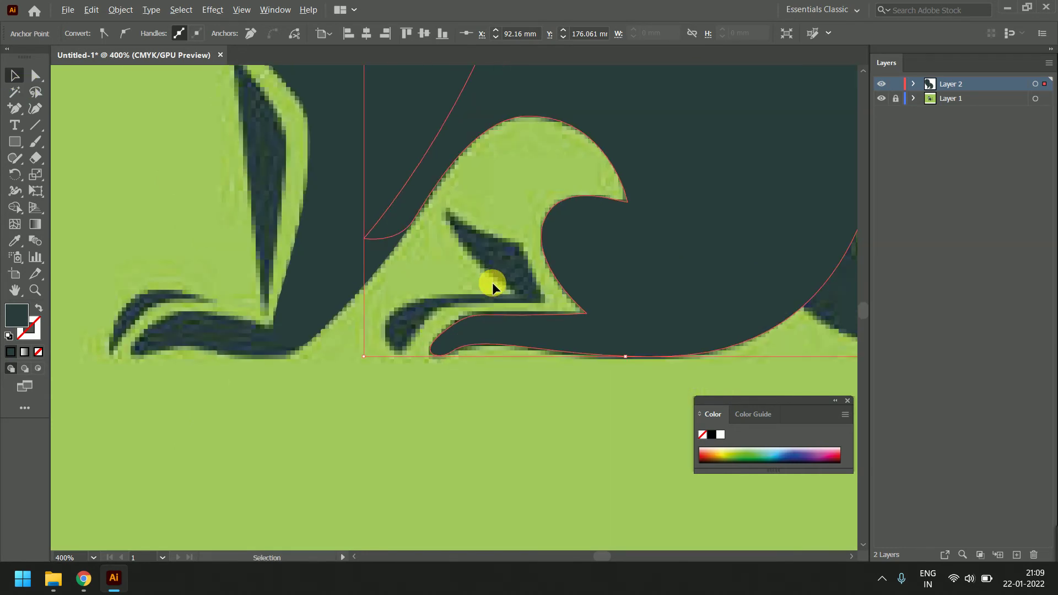
click(492, 276)
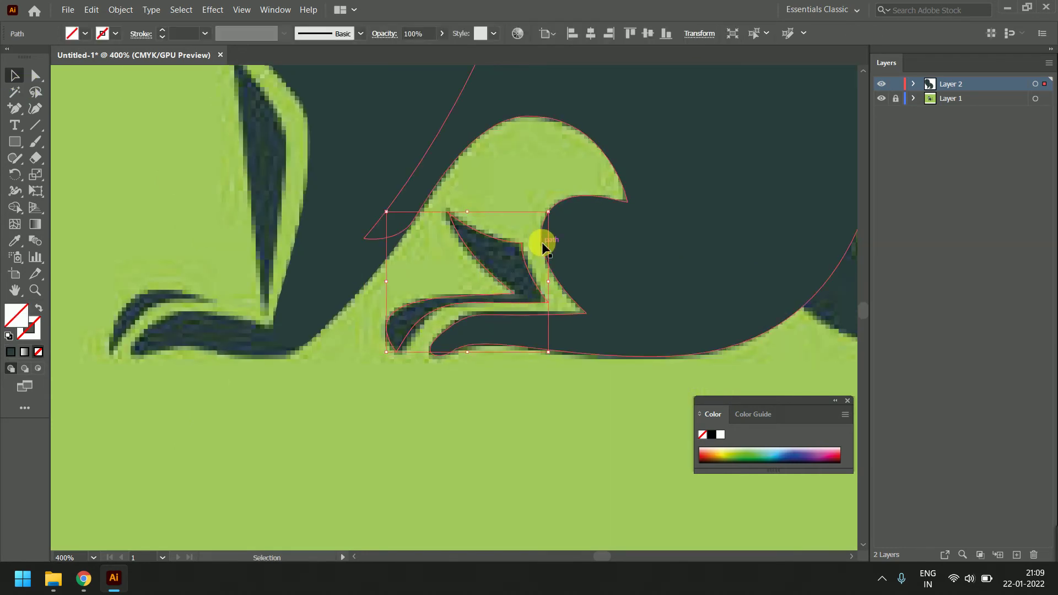
click(35, 75)
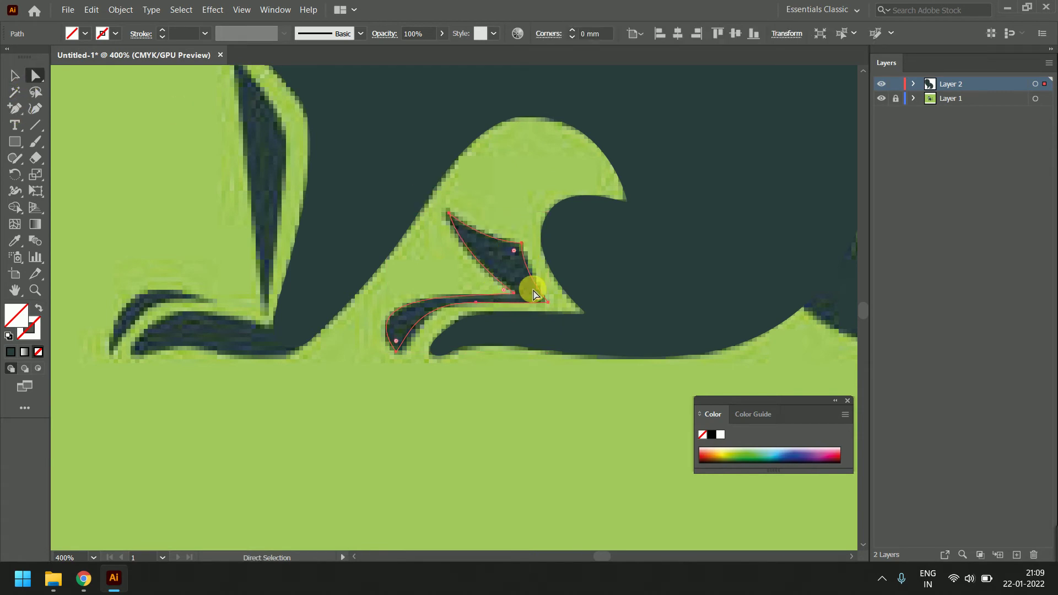
scroll(534, 289, up, 1)
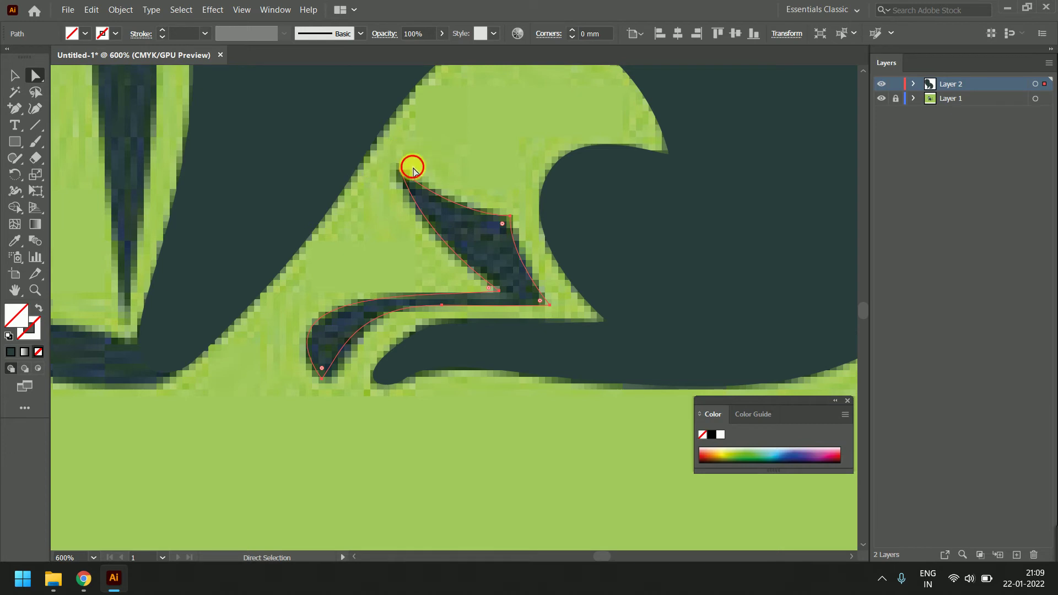
drag(400, 172, 397, 168)
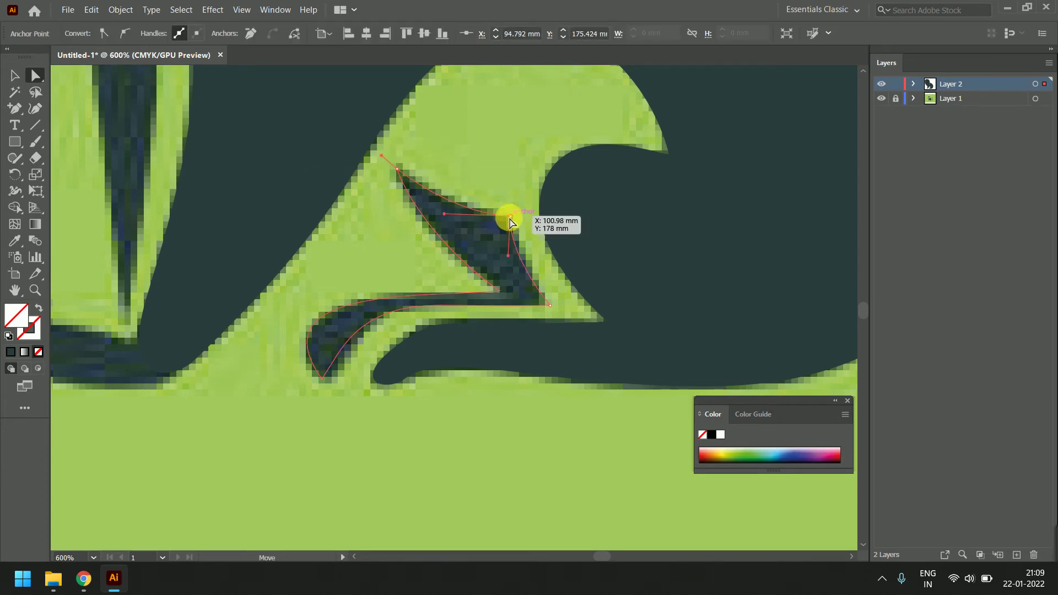
drag(507, 217, 443, 211)
- Shift the toe's bottom anchor and reshape its upper and lower curves to match the sketch
click(552, 305)
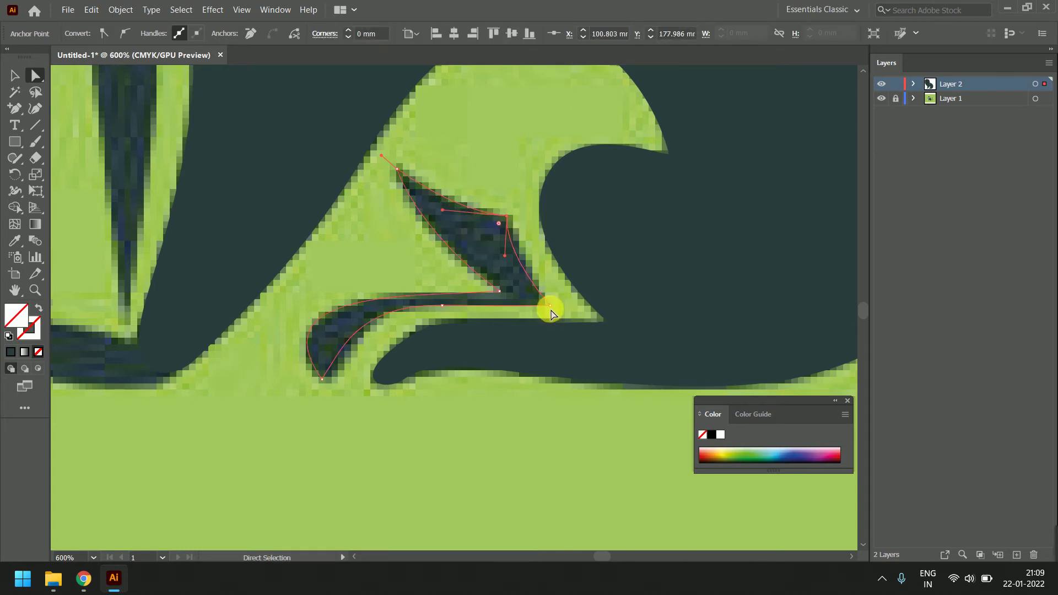
drag(550, 306, 544, 306)
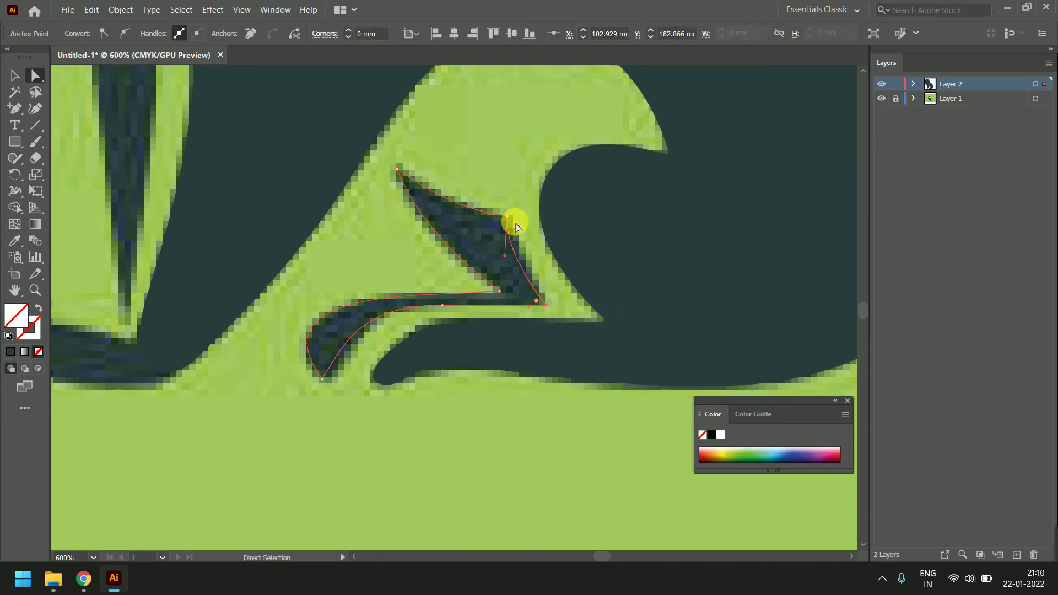
drag(505, 255, 515, 255)
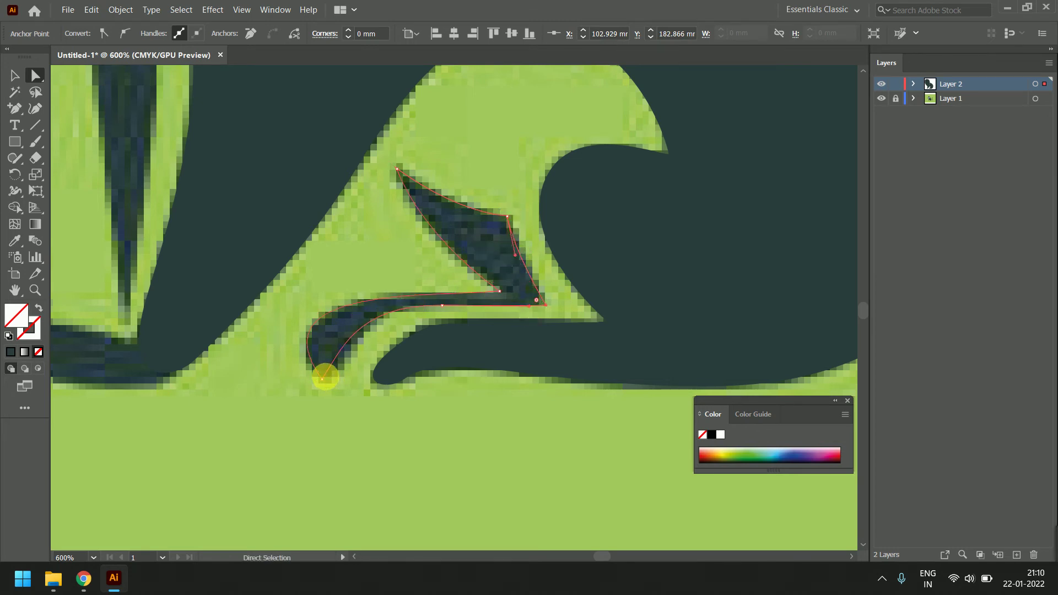
ctrl+click(322, 381)
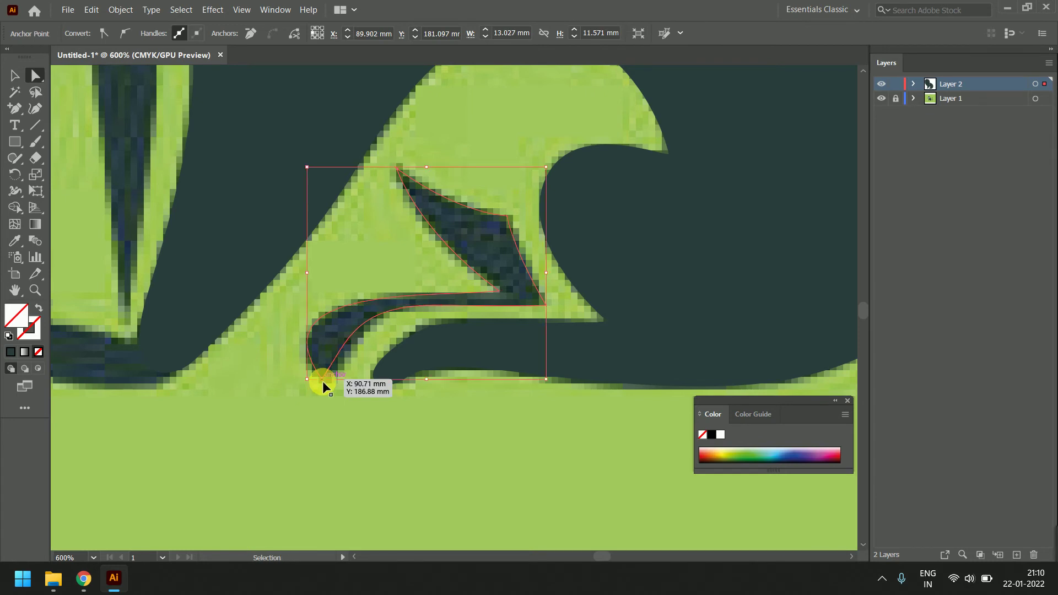
drag(323, 381, 326, 385)
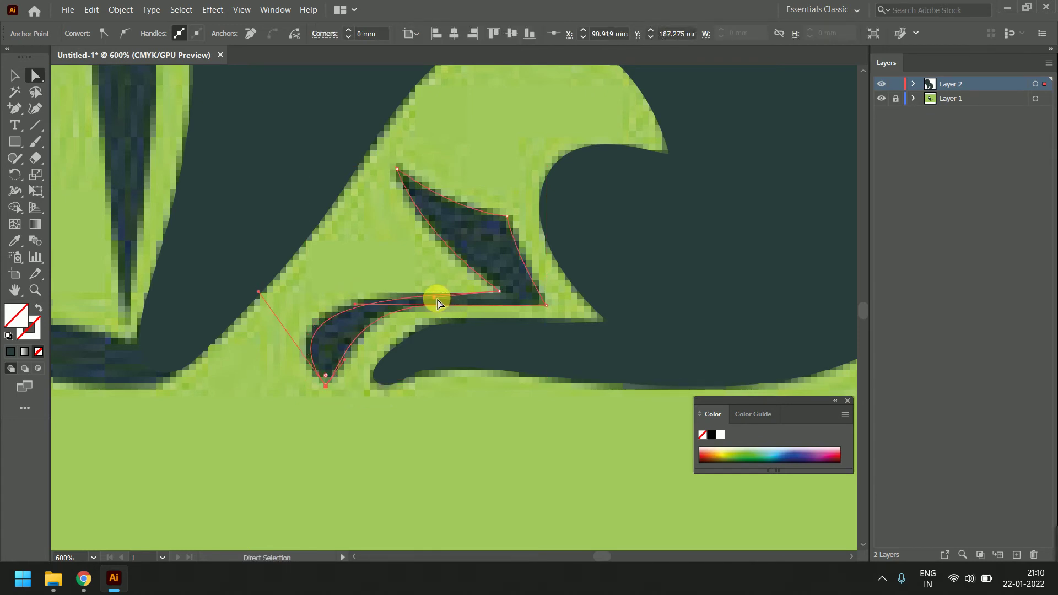
drag(429, 301, 412, 289)
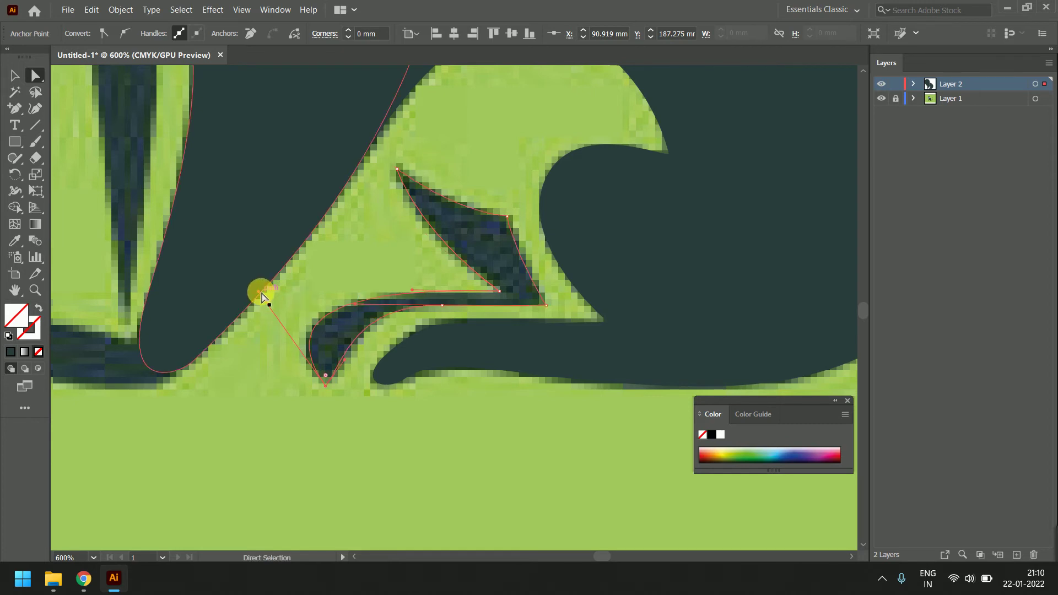
drag(257, 290, 249, 298)
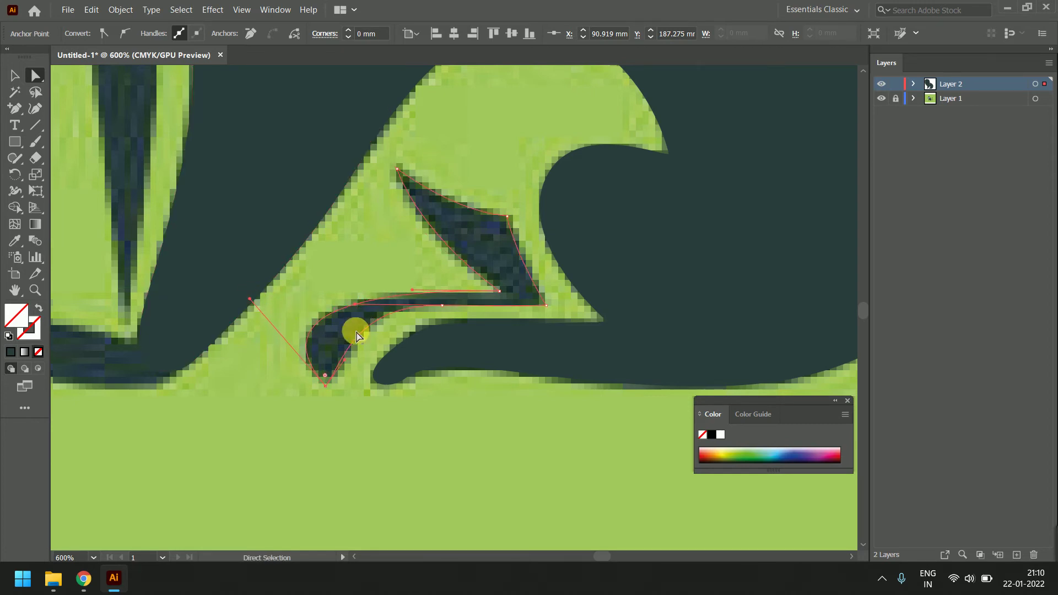
drag(325, 385, 341, 371)
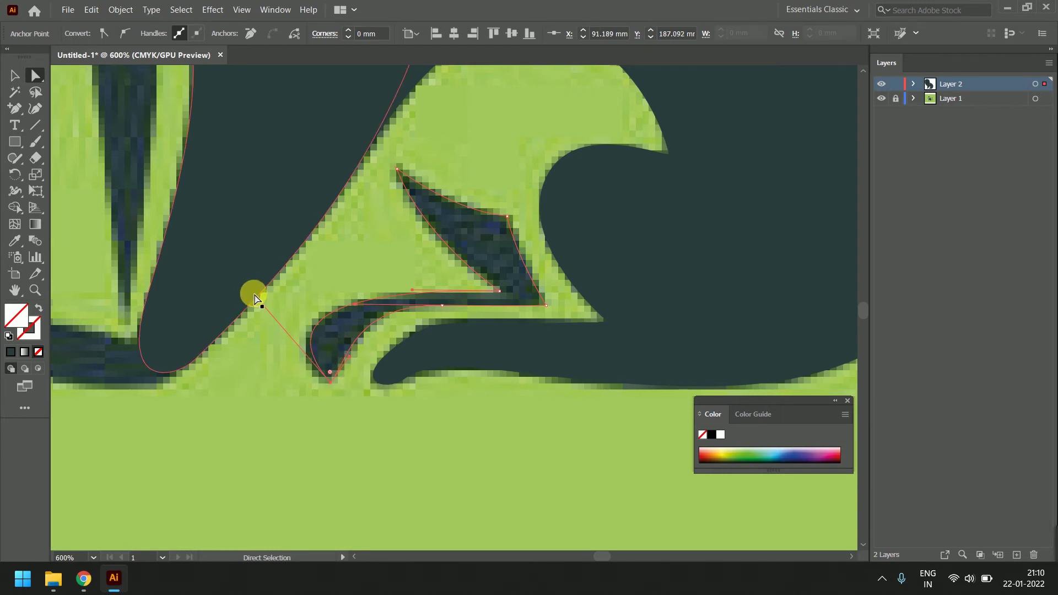
drag(255, 300, 245, 295)
click(300, 332)
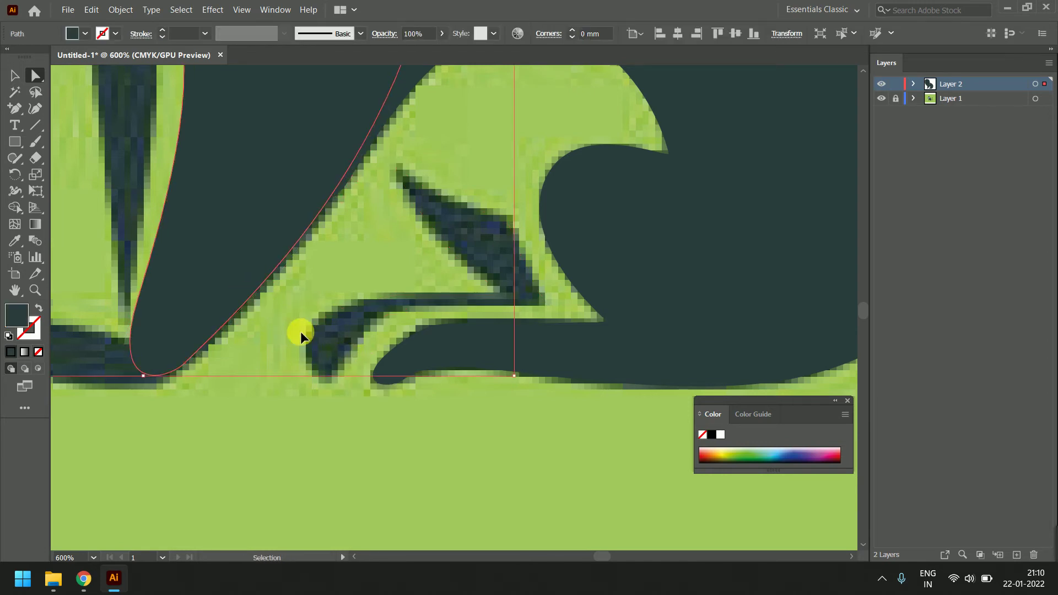
click(321, 373)
mouse_move(254, 294)
mouse_down()
mouse_move(263, 299)
mouse_move(238, 301)
mouse_up()
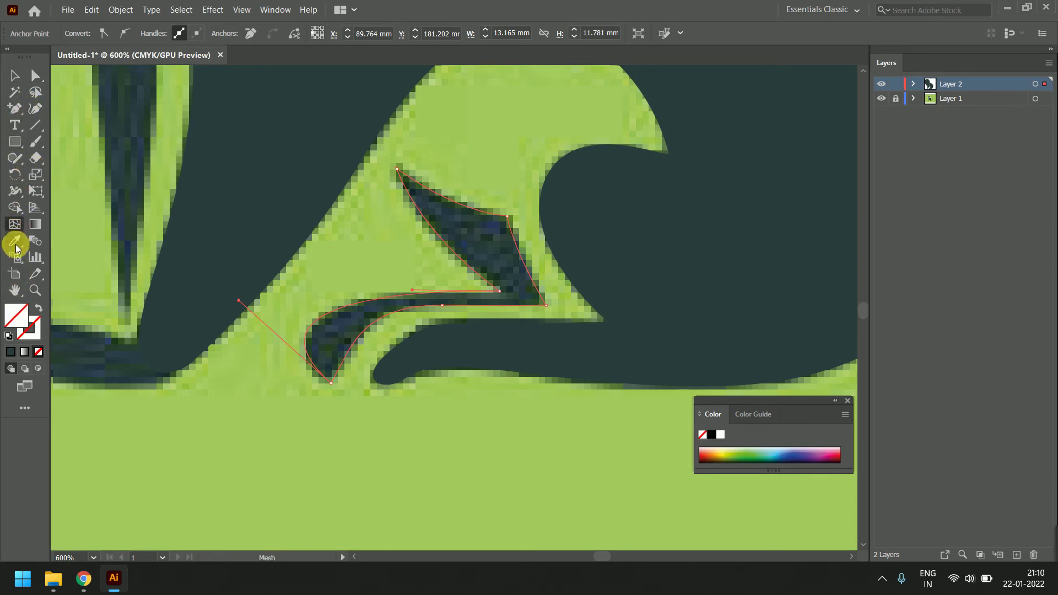
- Fill the toe shape with the sampled dark teal
click(16, 243)
click(755, 274)
click(15, 75)
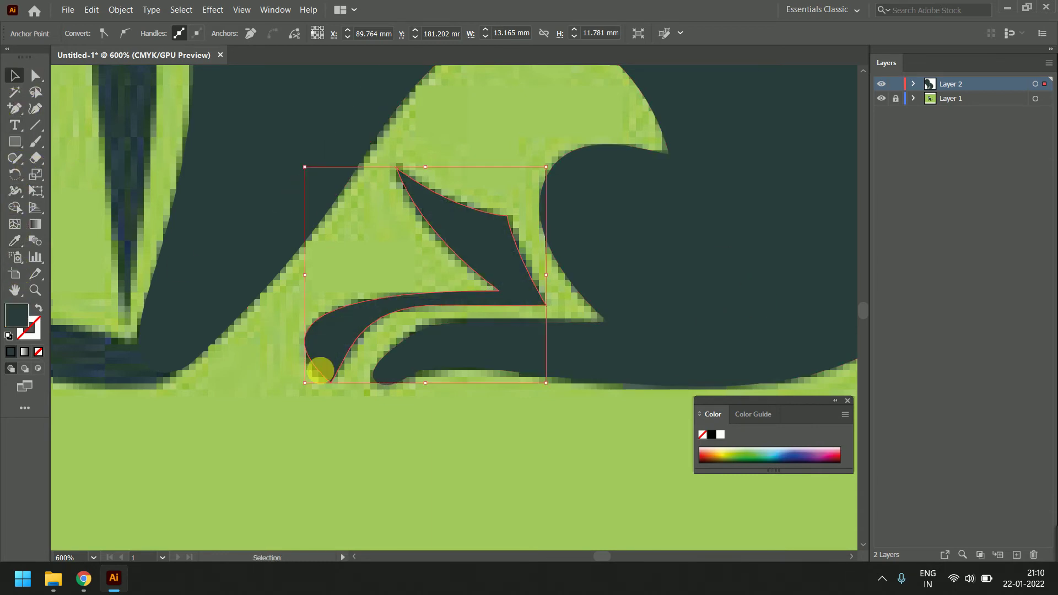
click(320, 369)
- Bend the left-foot claw's curve handles so the outline follows the dark traced stroke
scroll(345, 381, down, 2)
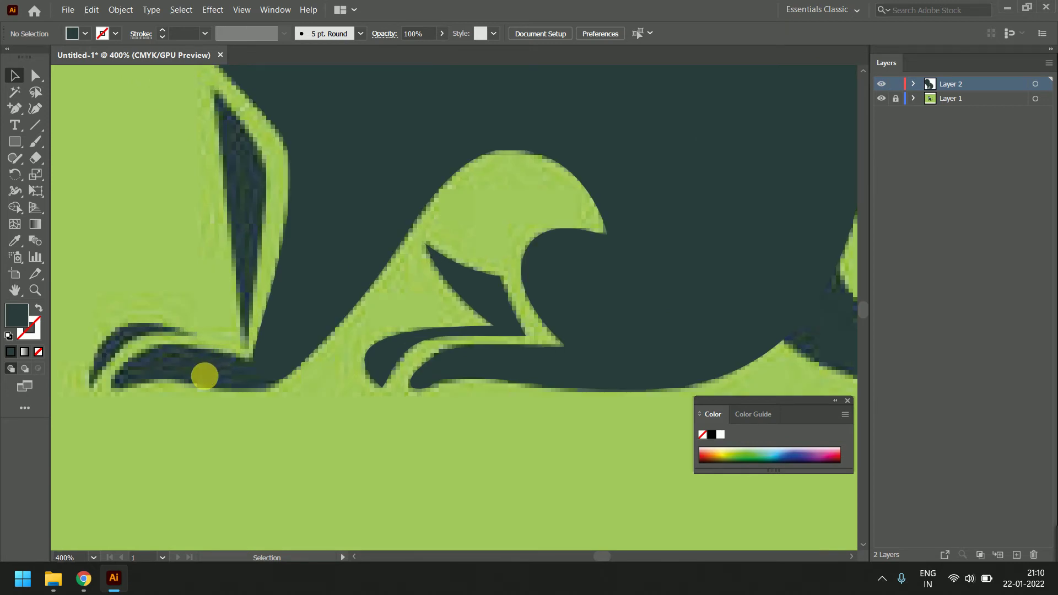
scroll(431, 384, up, 1)
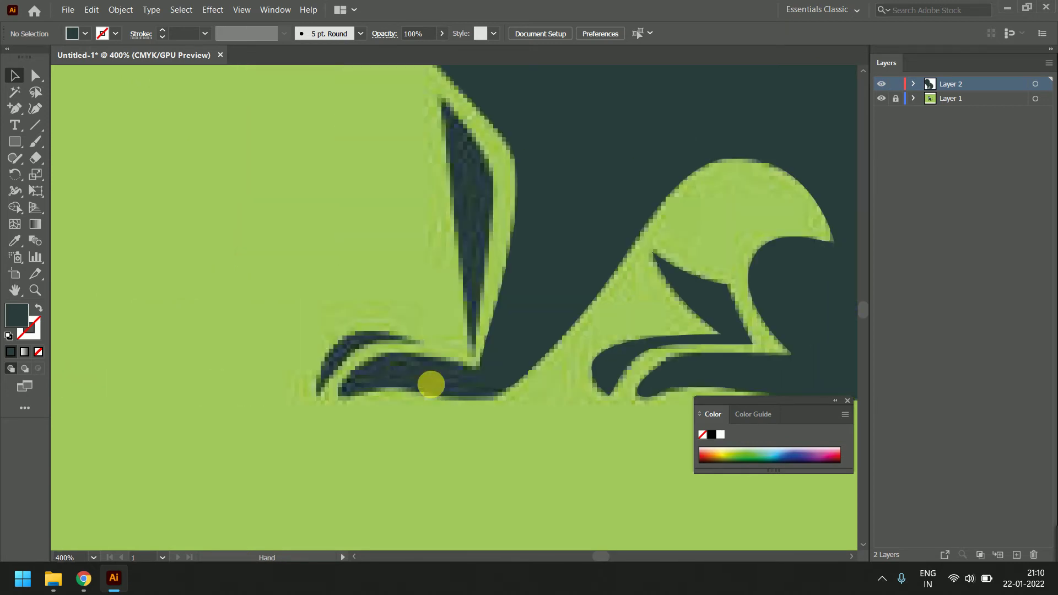
click(377, 336)
scroll(365, 353, up, 1)
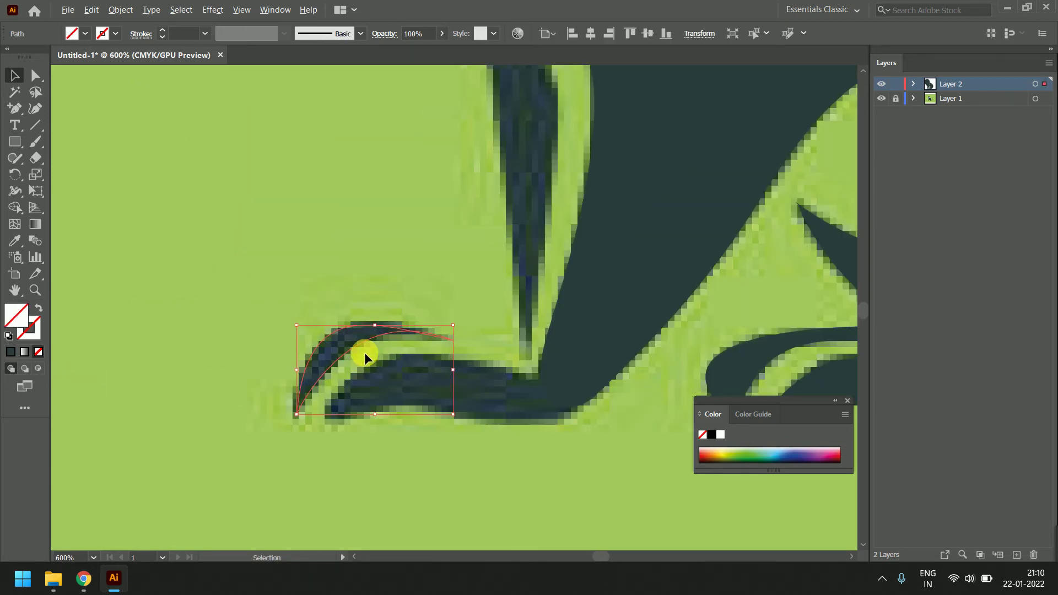
click(31, 77)
click(453, 339)
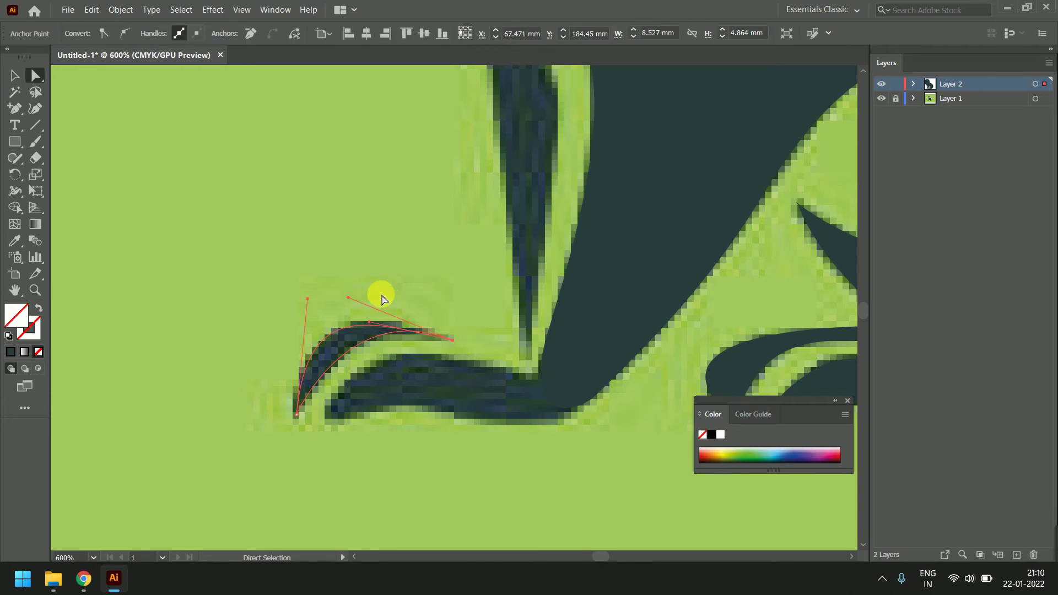
drag(348, 298, 323, 311)
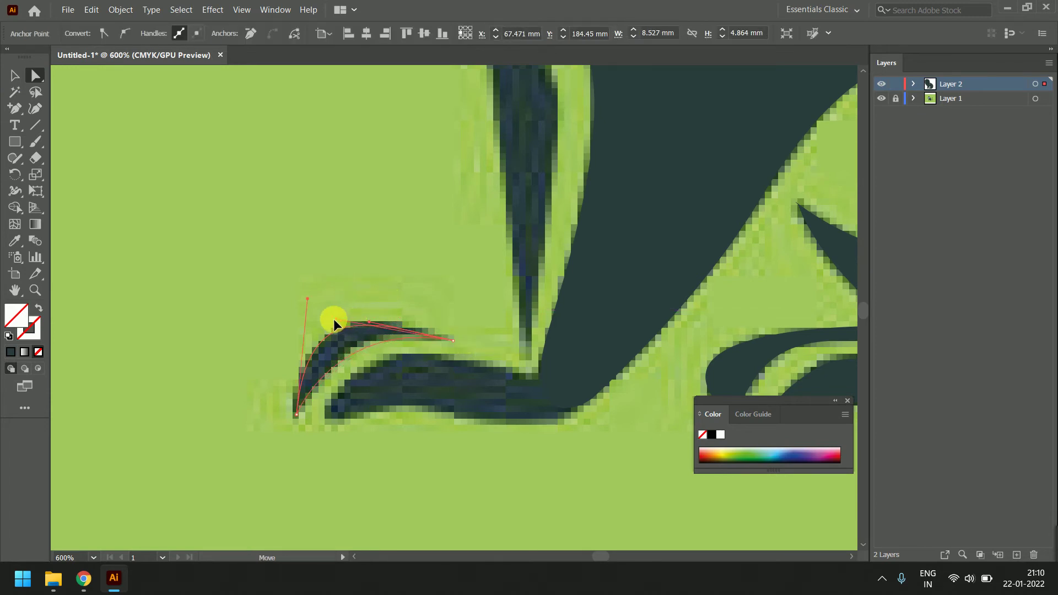
click(370, 310)
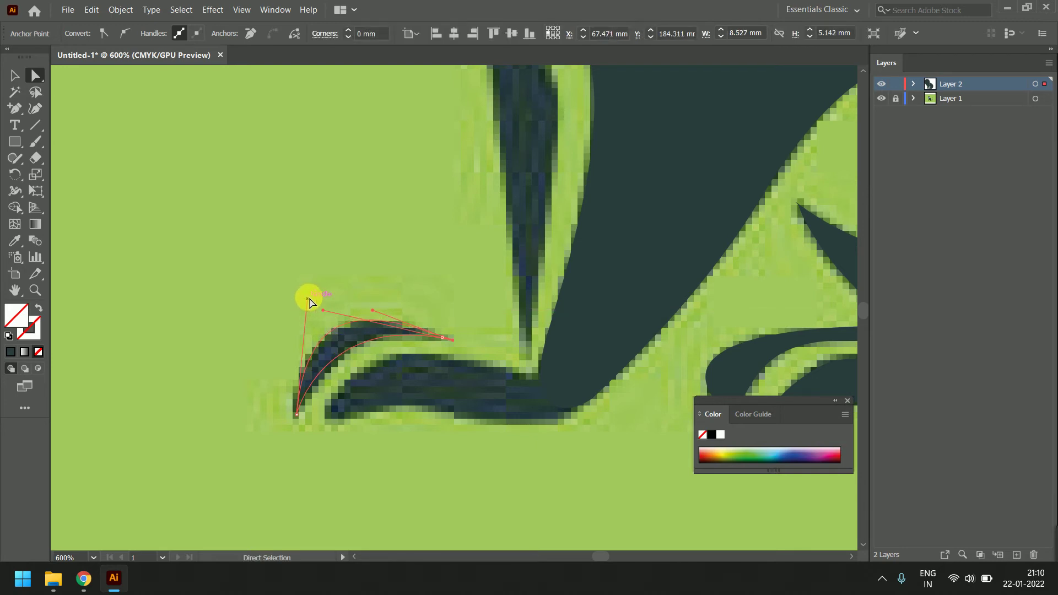
drag(307, 299, 289, 312)
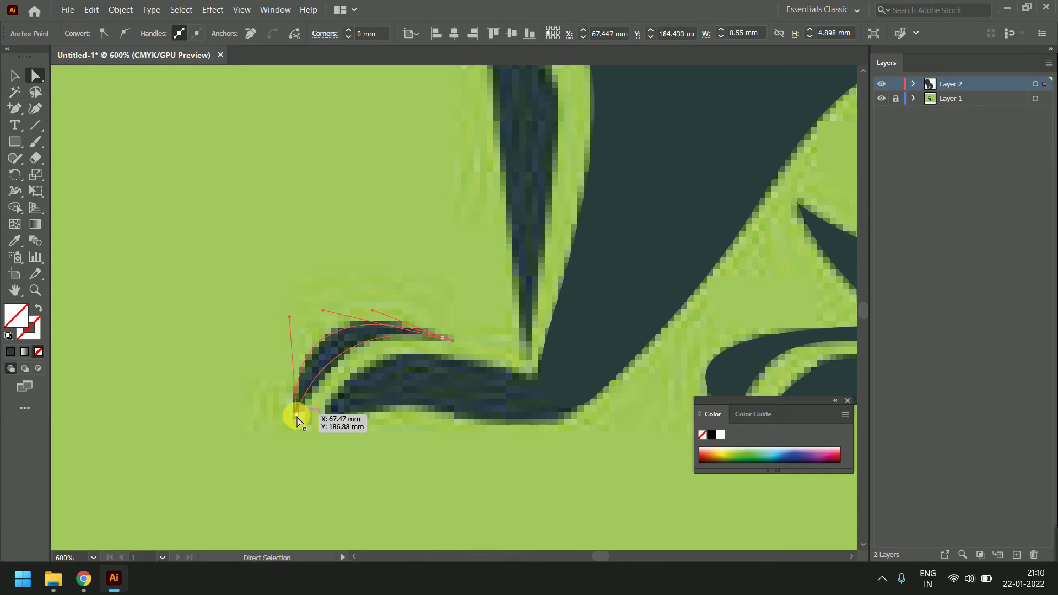
- Convert the crescent's bottom anchor to smooth and pull its handles to tighten the inner curve
scroll(326, 417, up, 3)
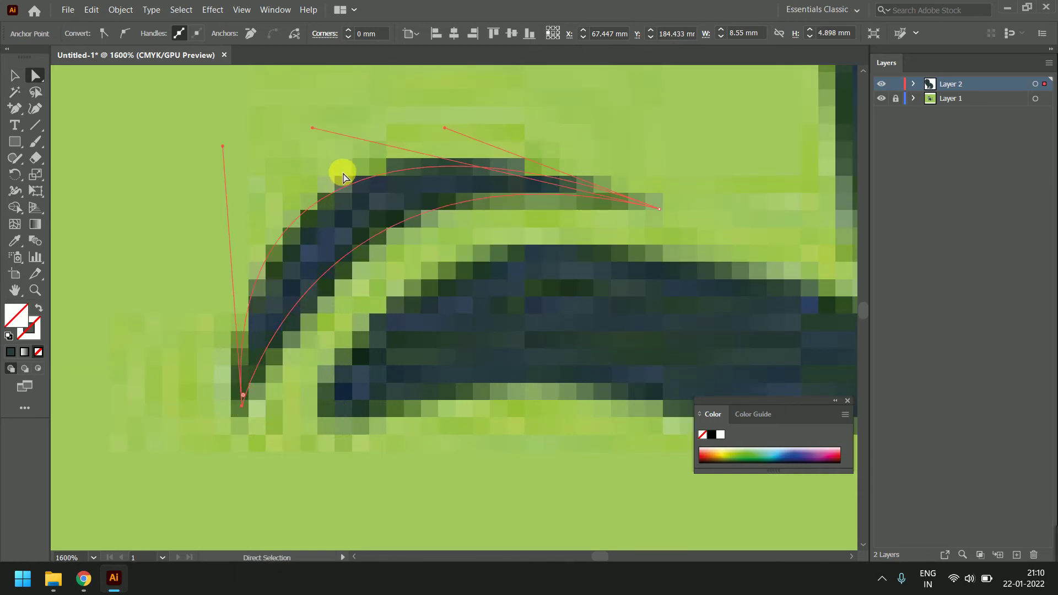
click(242, 406)
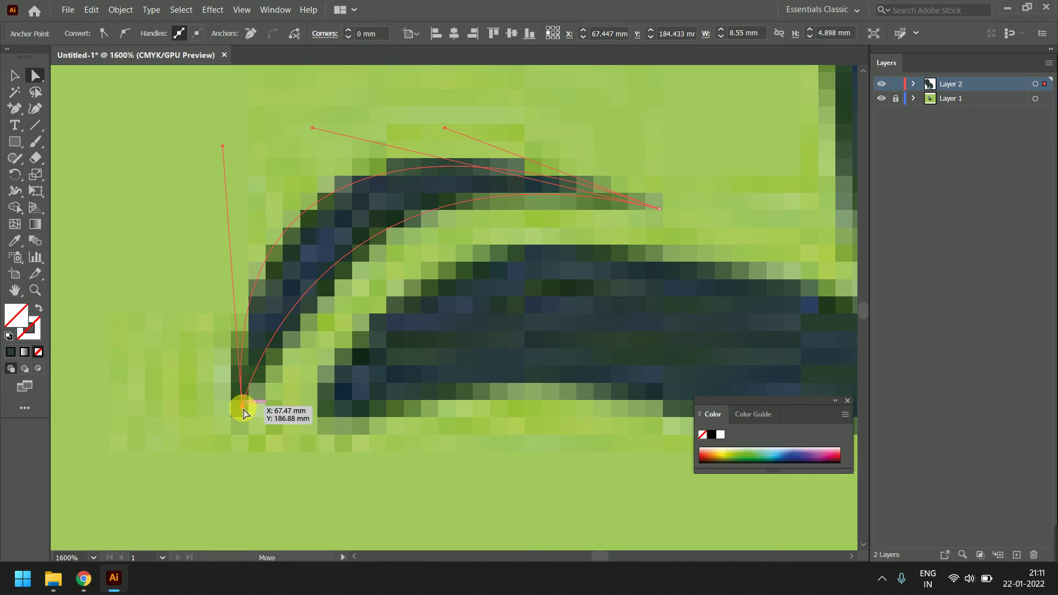
click(102, 34)
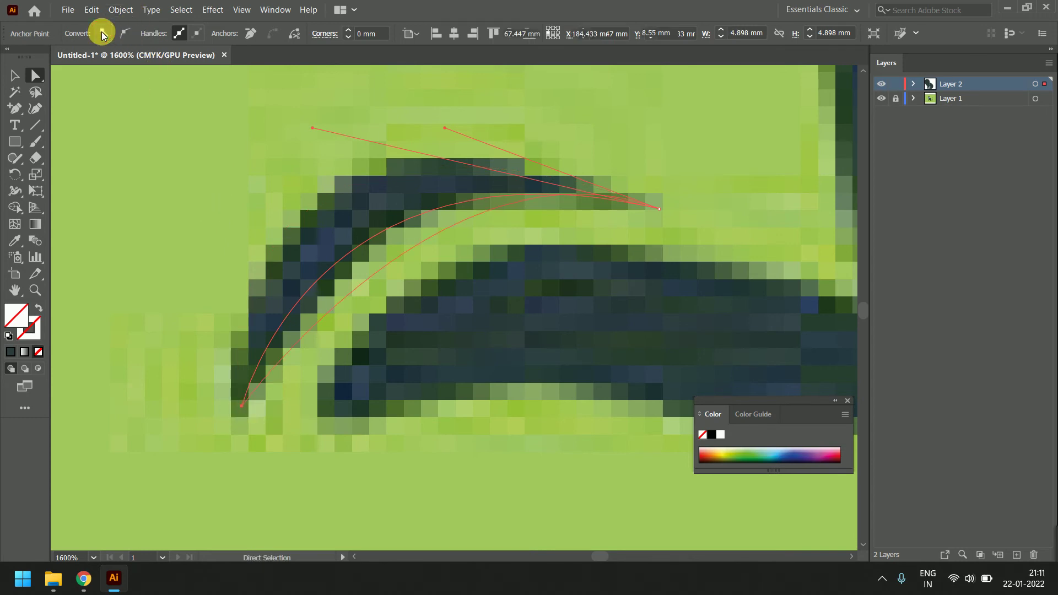
click(102, 34)
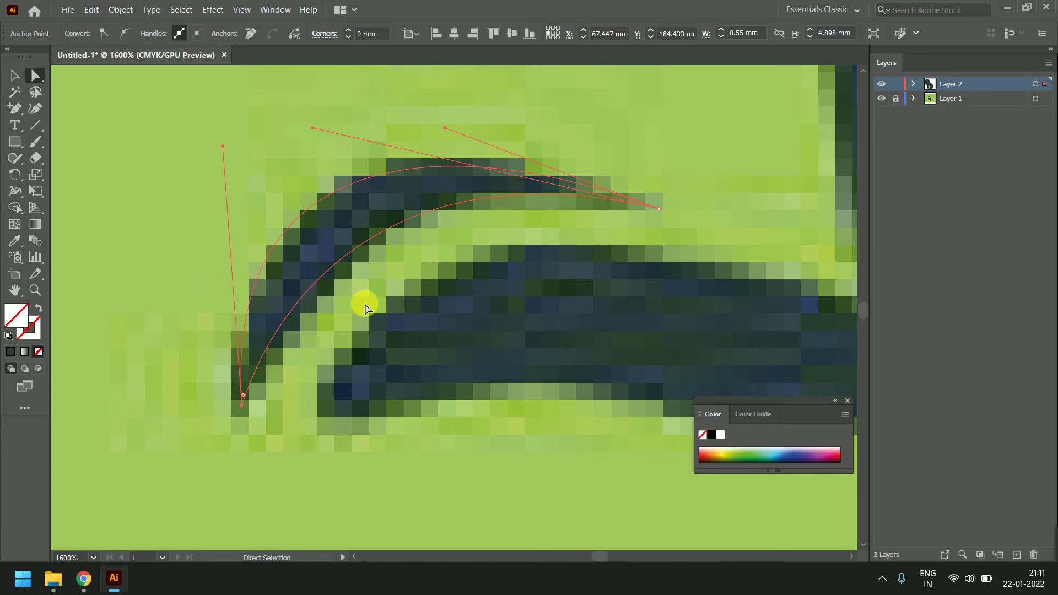
drag(253, 395, 260, 439)
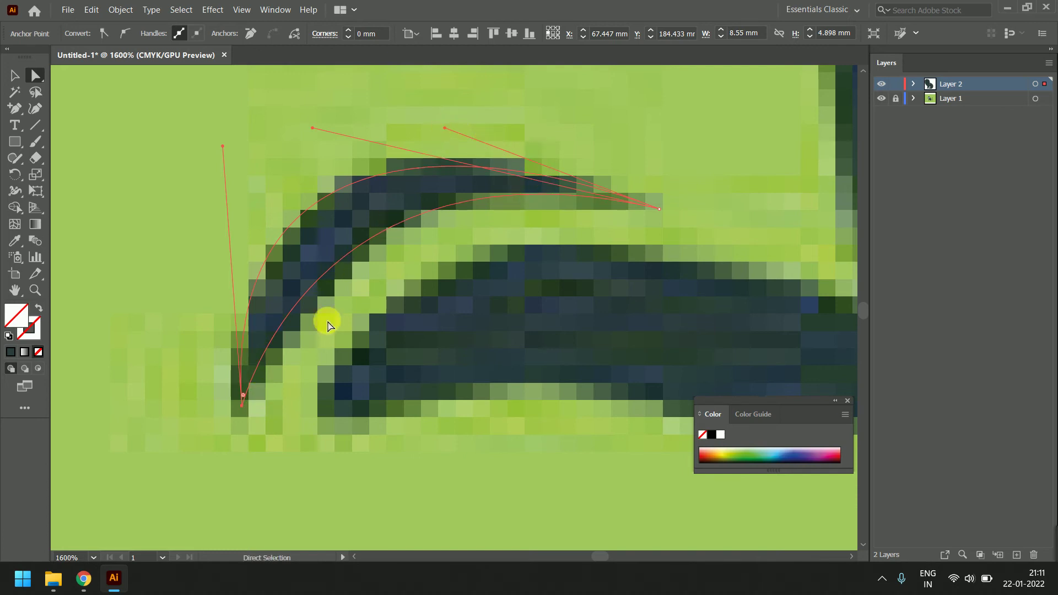
click(242, 405)
click(124, 32)
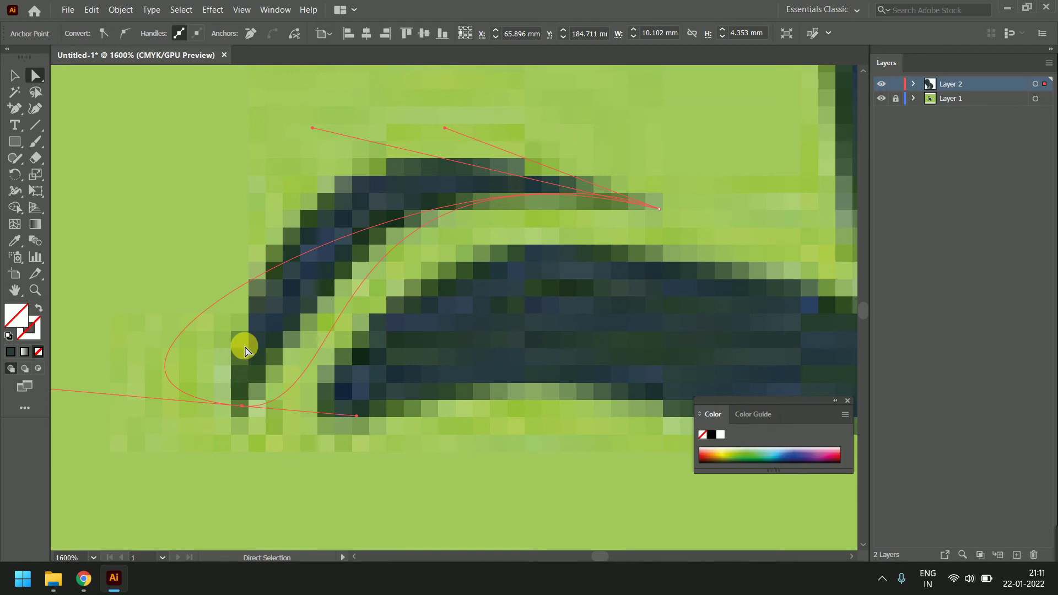
click(109, 32)
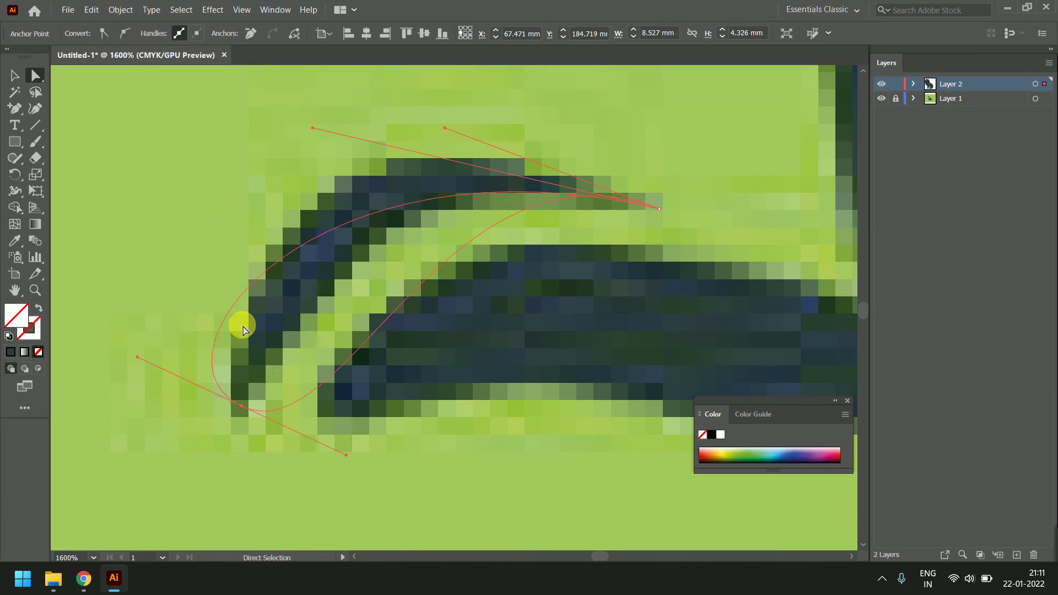
mouse_move(346, 455)
mouse_down()
mouse_move(279, 317)
mouse_move(185, 168)
mouse_move(161, 191)
mouse_up()
drag(137, 357, 325, 334)
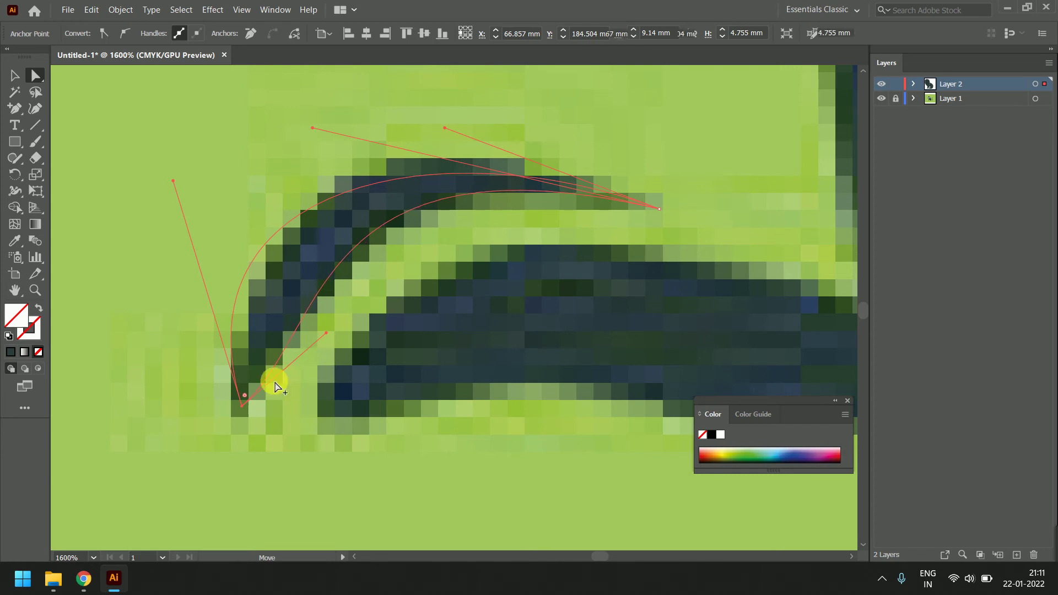
- Shift the bottom anchor and fine-tune the handles so both crescent curves hug the dark arc
click(244, 405)
drag(245, 406, 243, 419)
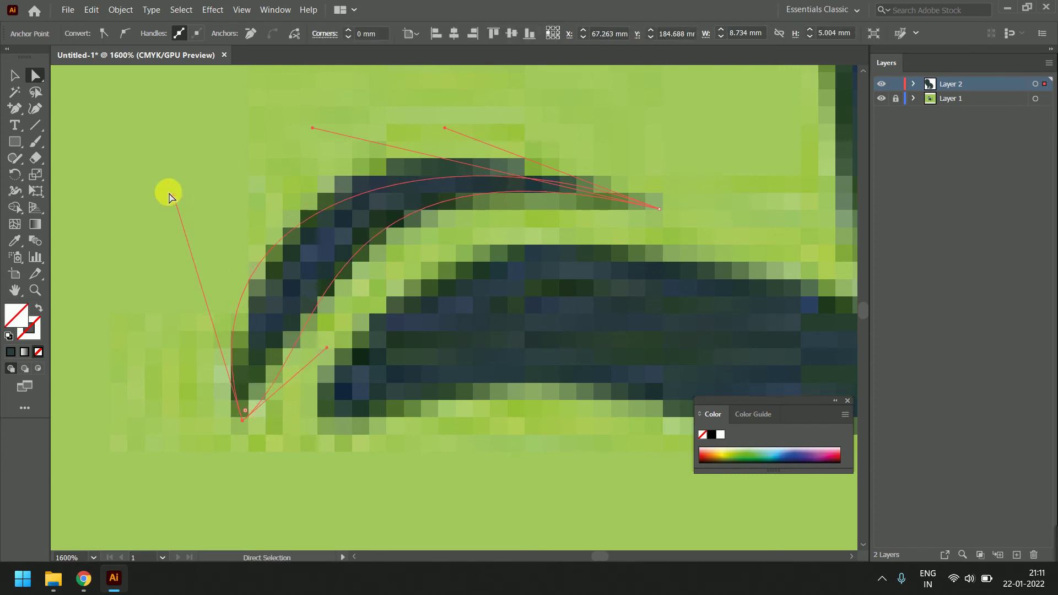
mouse_move(173, 196)
mouse_down()
mouse_move(267, 104)
mouse_move(230, 213)
mouse_move(207, 172)
mouse_up()
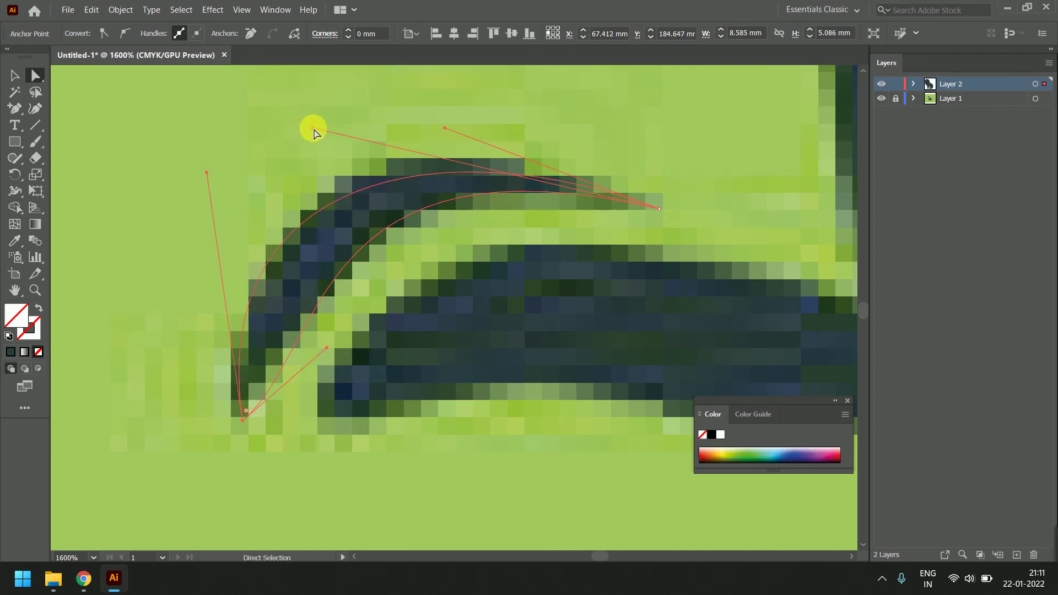
mouse_move(313, 131)
mouse_down()
mouse_move(331, 174)
mouse_move(432, 253)
mouse_move(292, 169)
mouse_up()
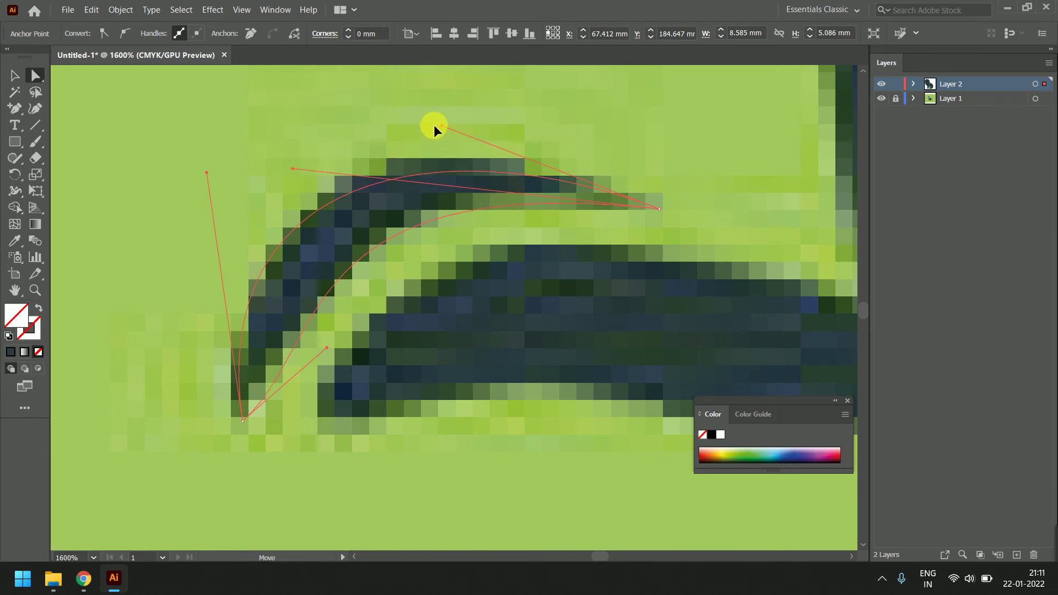
drag(435, 126, 420, 94)
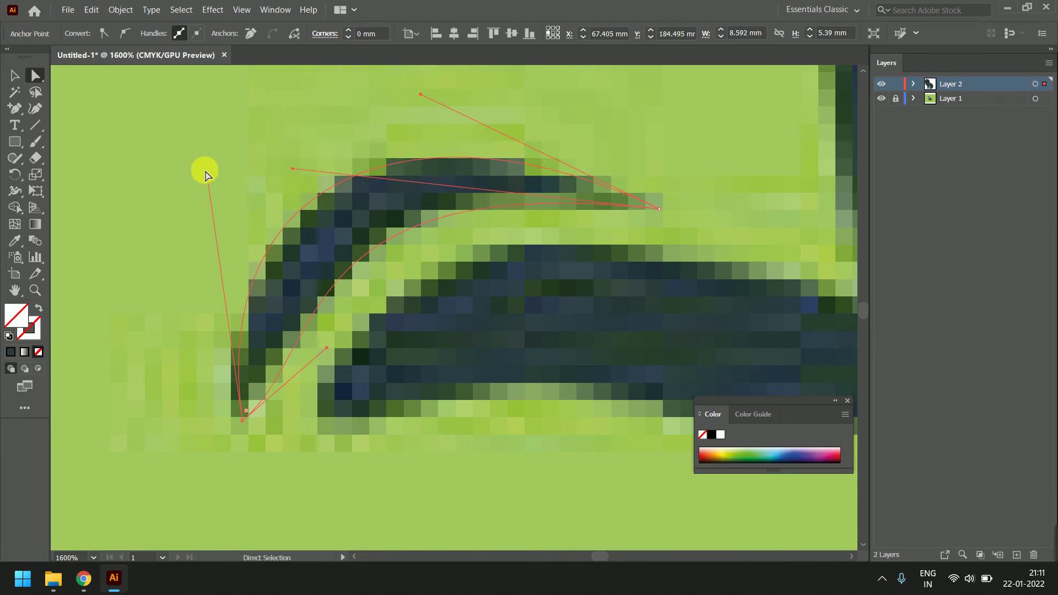
click(242, 420)
mouse_move(207, 172)
mouse_down()
mouse_move(227, 184)
mouse_move(202, 203)
mouse_up()
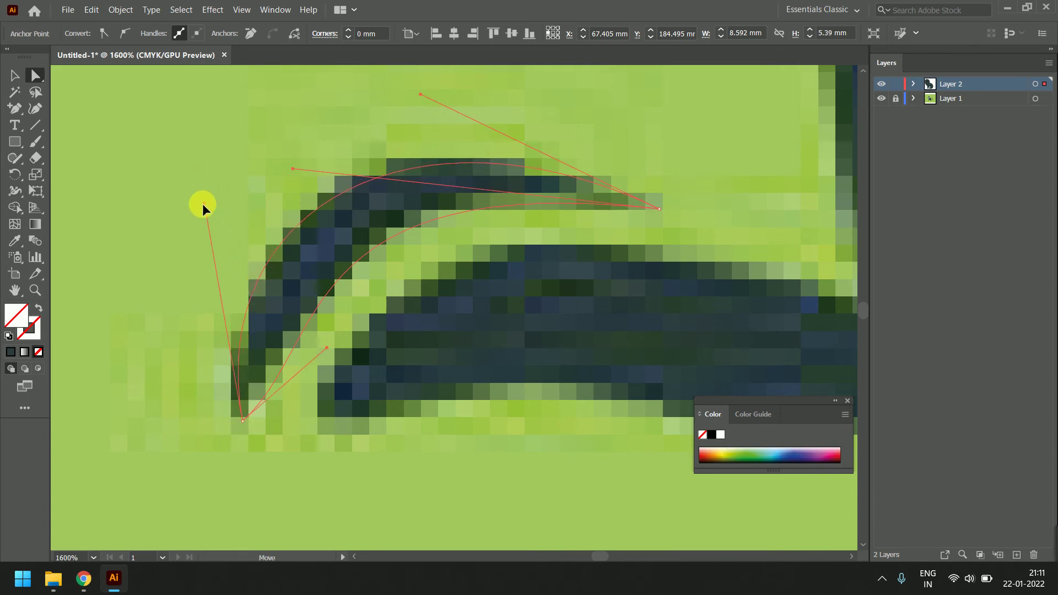
drag(242, 420, 236, 422)
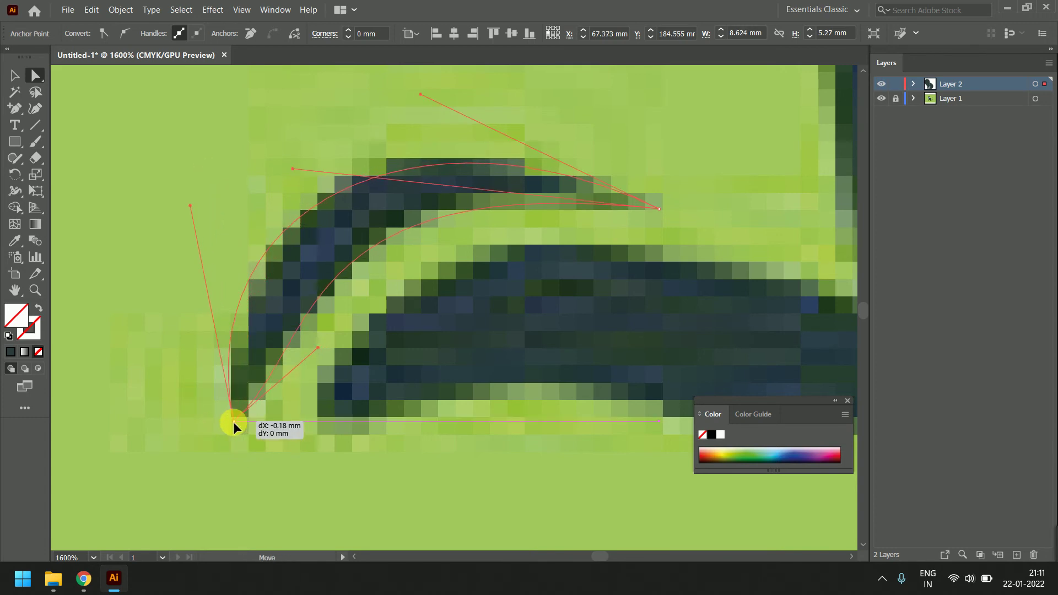
drag(191, 205, 207, 199)
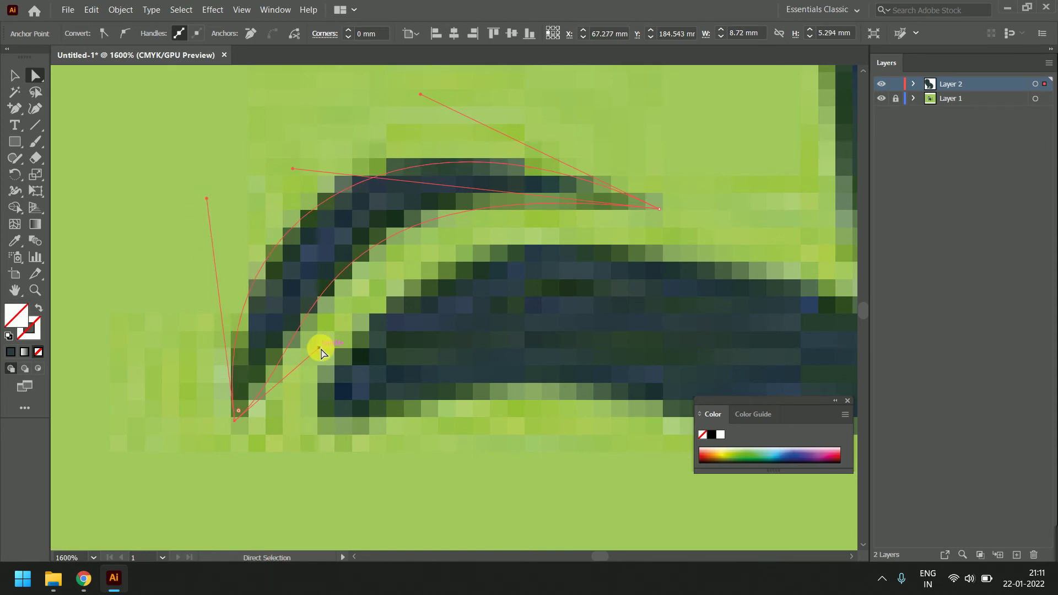
drag(332, 329, 262, 403)
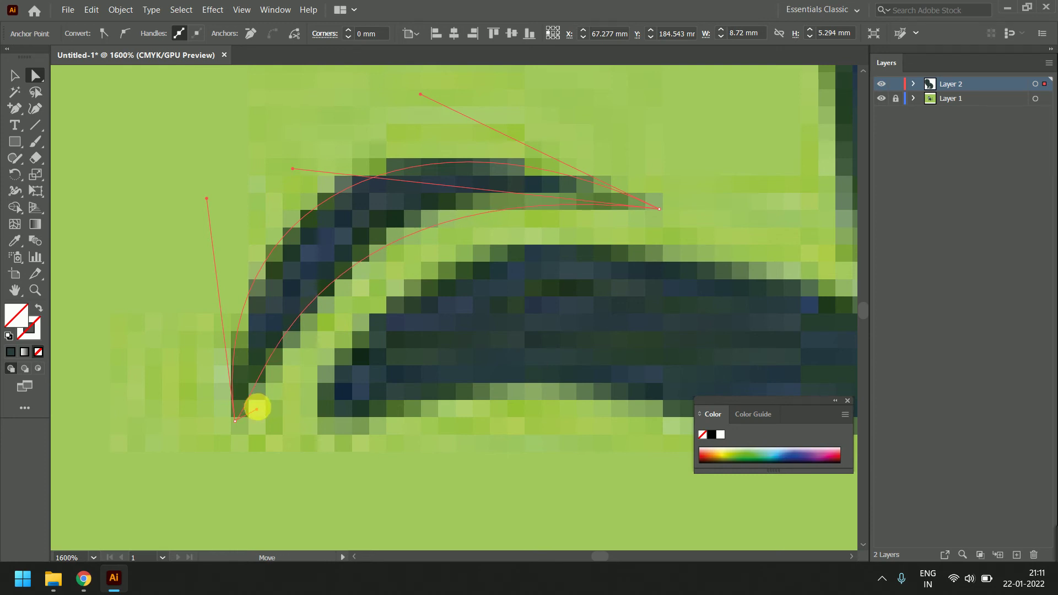
drag(292, 171, 359, 128)
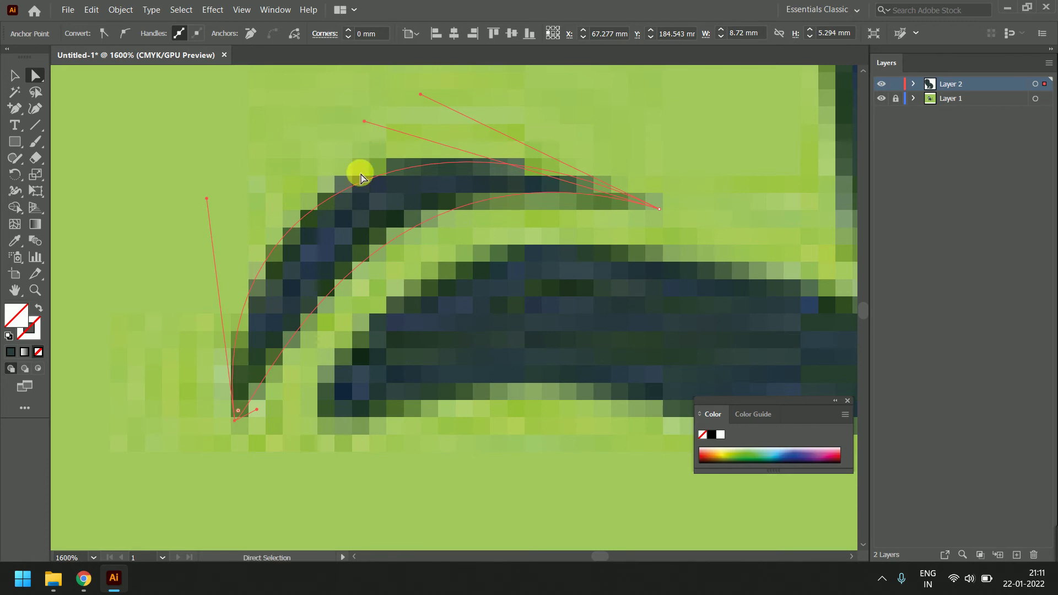
- Fill the crescent with the dark teal sampled from the artwork
scroll(420, 243, down, 3)
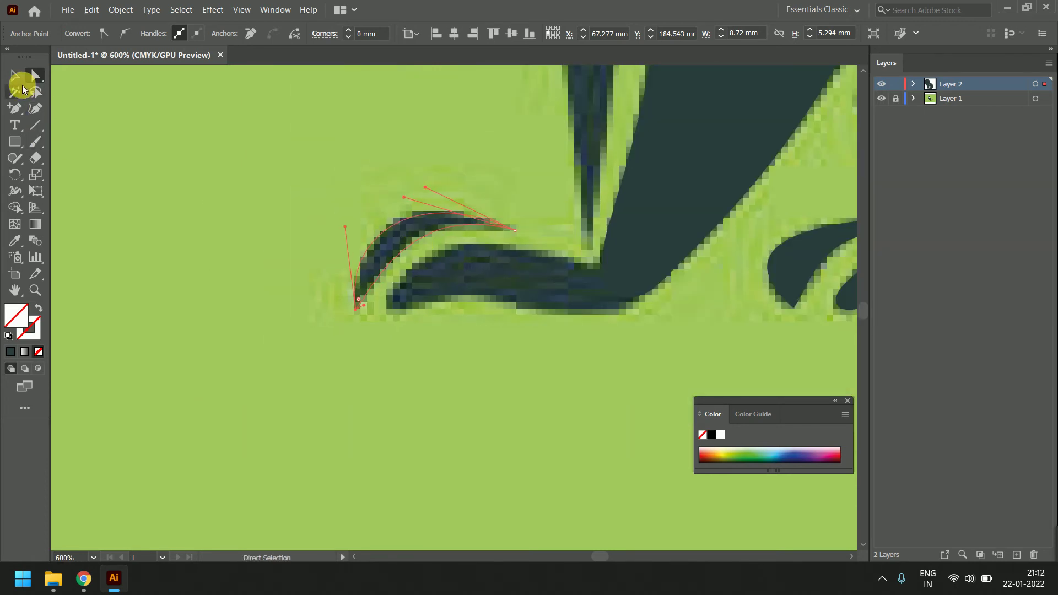
click(15, 241)
click(680, 177)
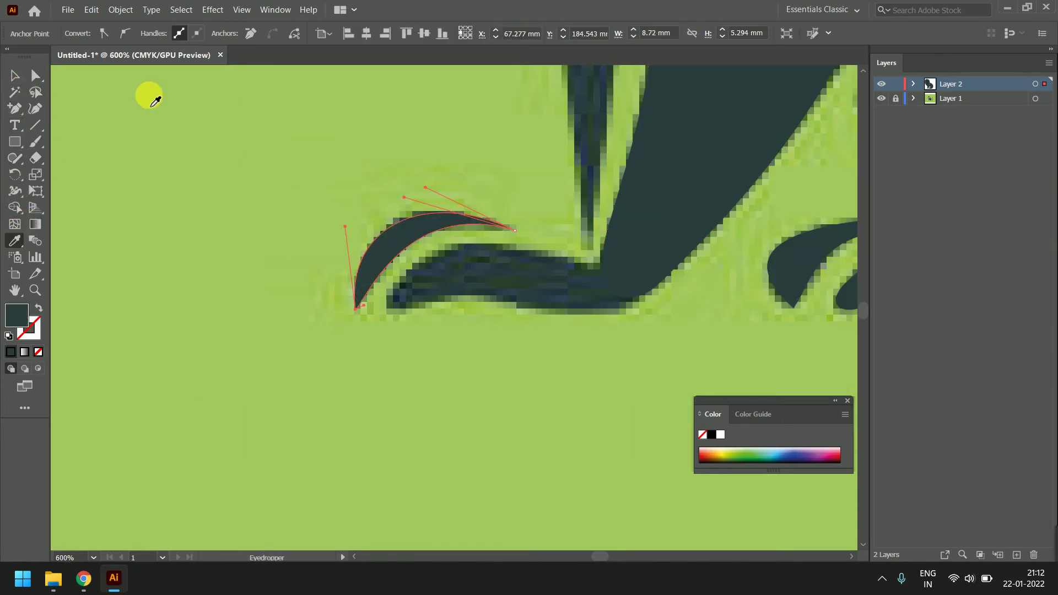
- Select the narrow sliver beside the body and nudge its bottom and upper-right anchors onto the edge
click(15, 76)
scroll(525, 156, up, 5)
scroll(525, 156, right, 2)
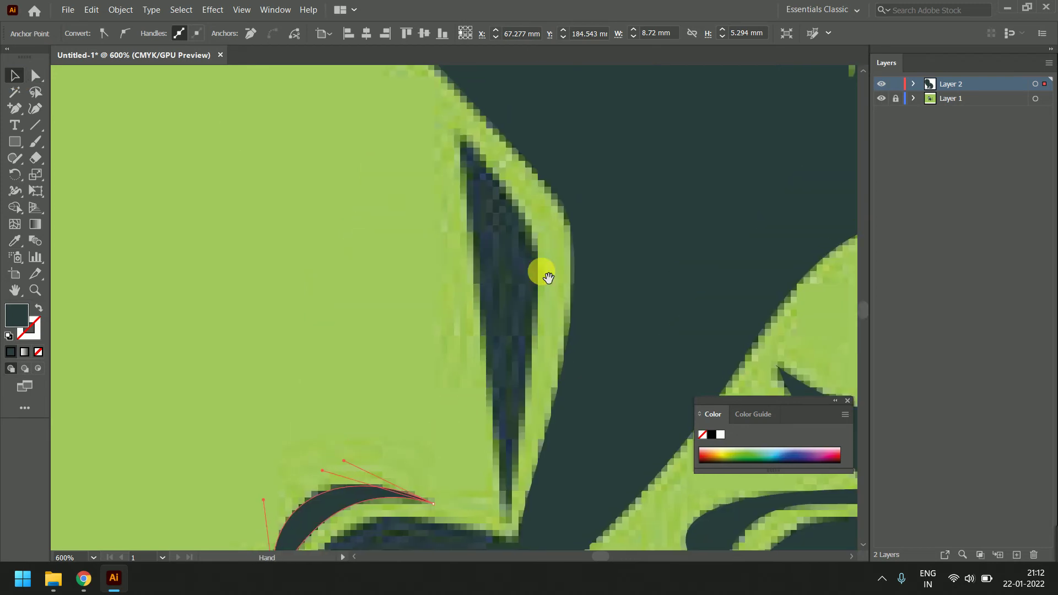
click(480, 283)
drag(551, 337, 476, 279)
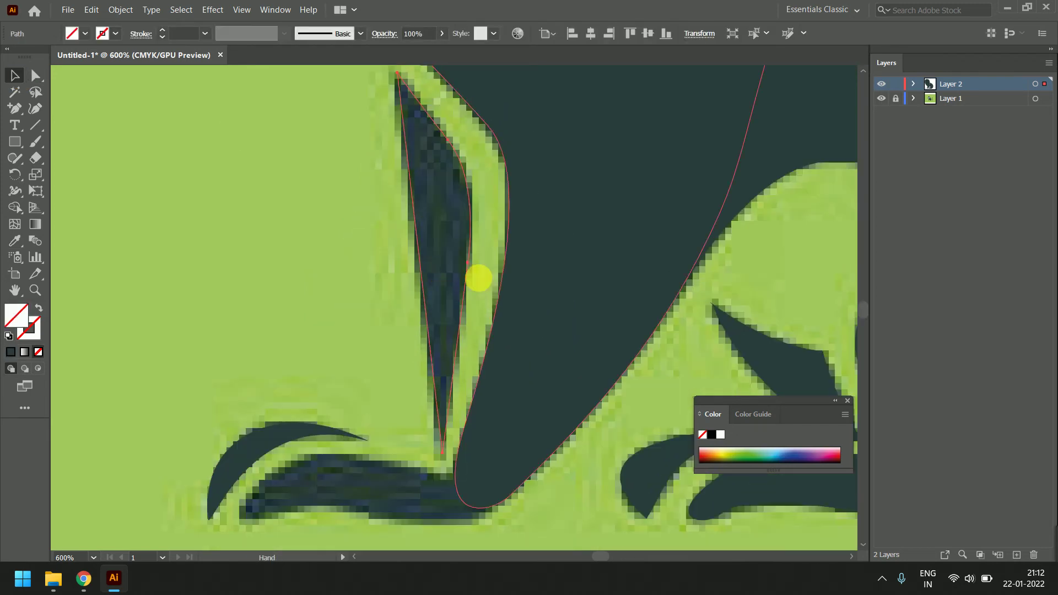
click(35, 75)
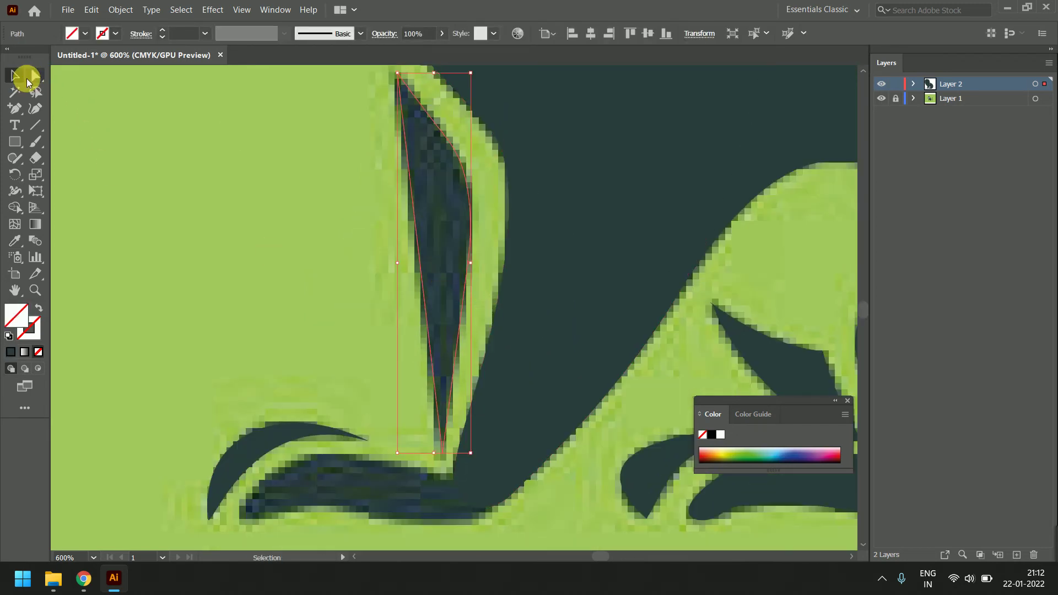
click(455, 461)
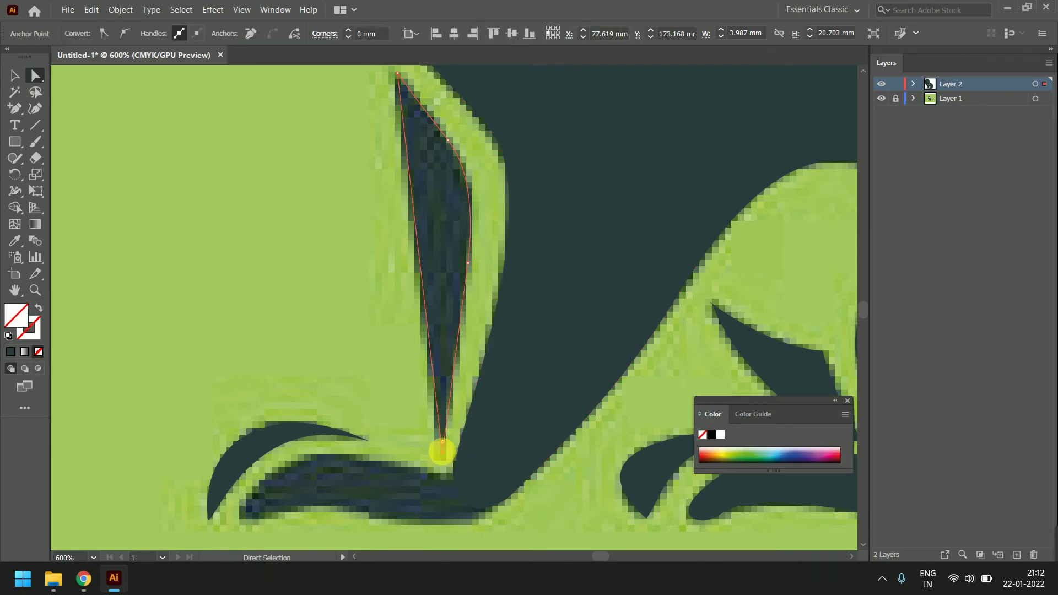
drag(444, 456, 442, 457)
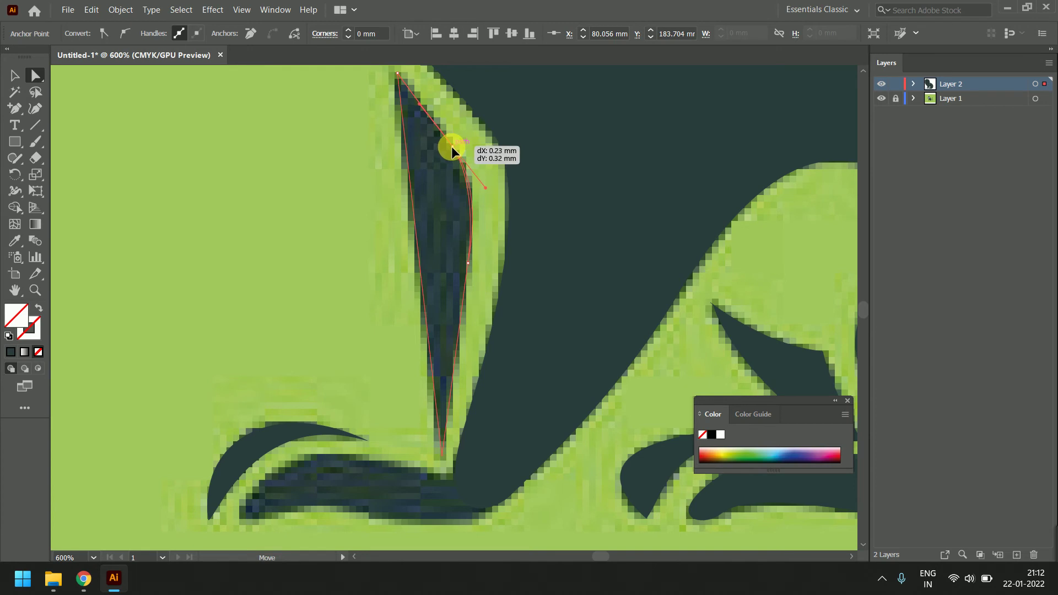
drag(452, 145, 451, 147)
- Smooth the sliver's right-edge anchor, move its top point to the tip, and fill it dark teal
click(469, 266)
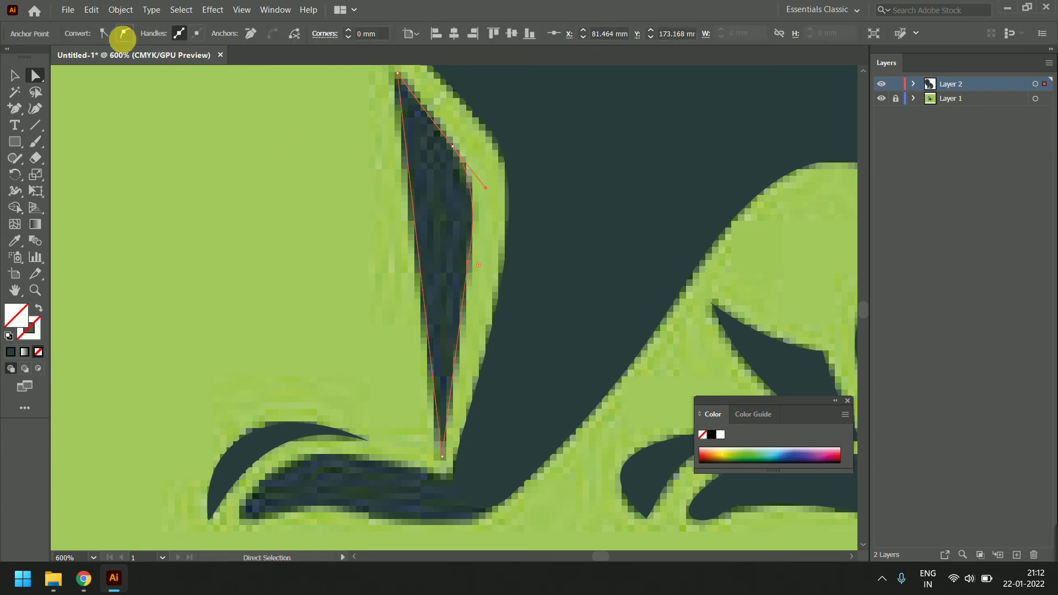
click(124, 35)
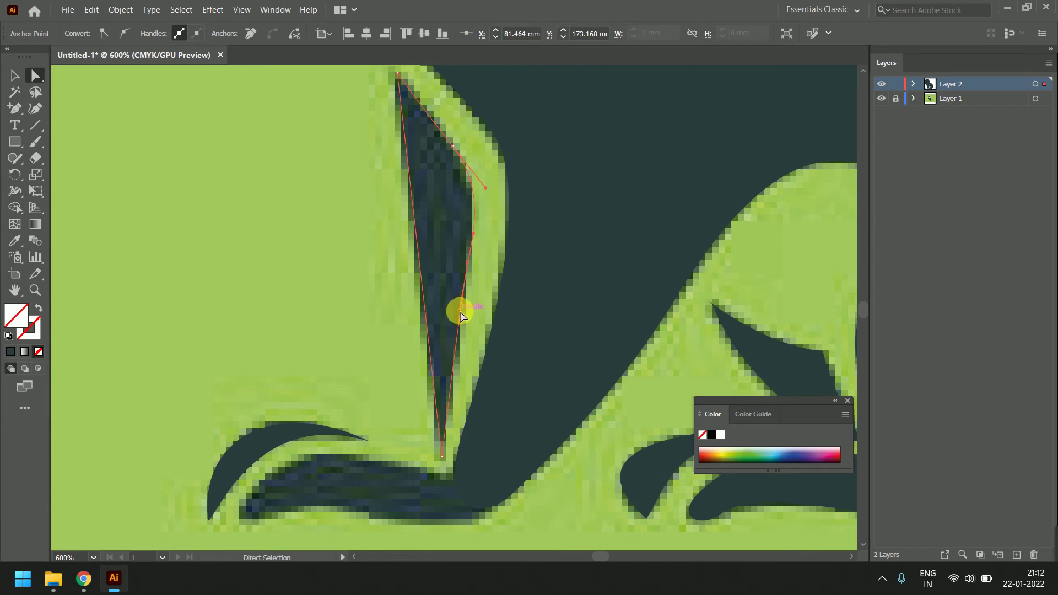
drag(462, 315, 463, 314)
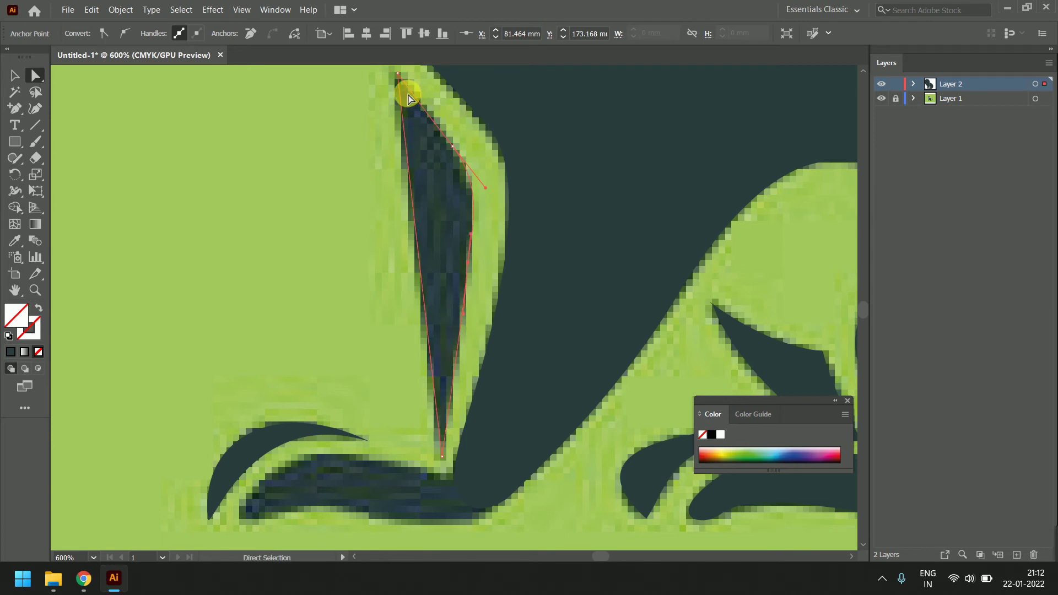
mouse_move(400, 75)
mouse_down()
mouse_move(400, 139)
mouse_move(392, 134)
mouse_up()
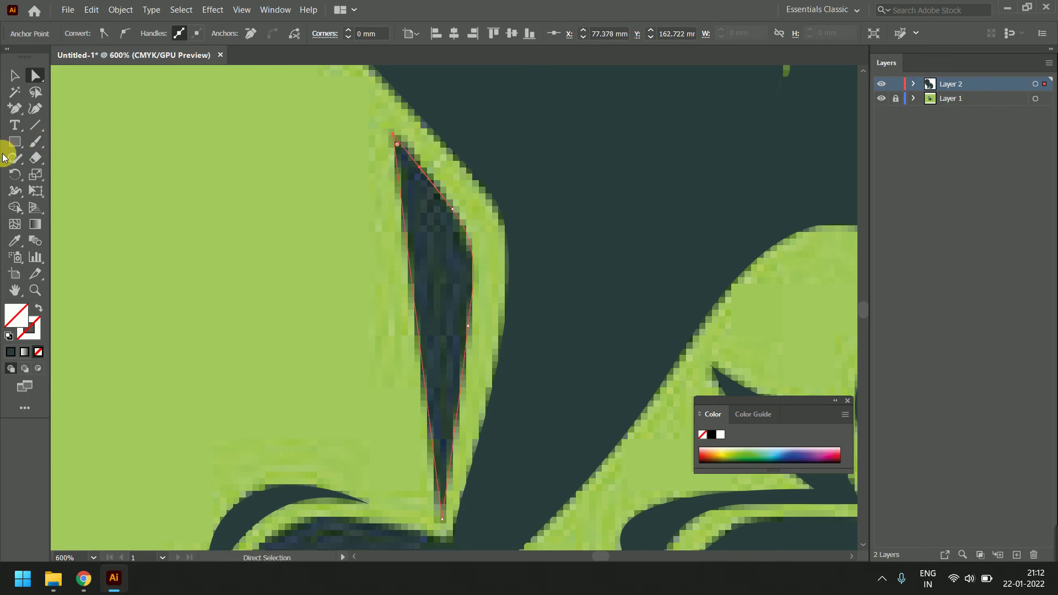
click(15, 240)
click(673, 222)
- Bring the monkey's front paw into view and pick the Pen Tool
scroll(584, 237, down, 1)
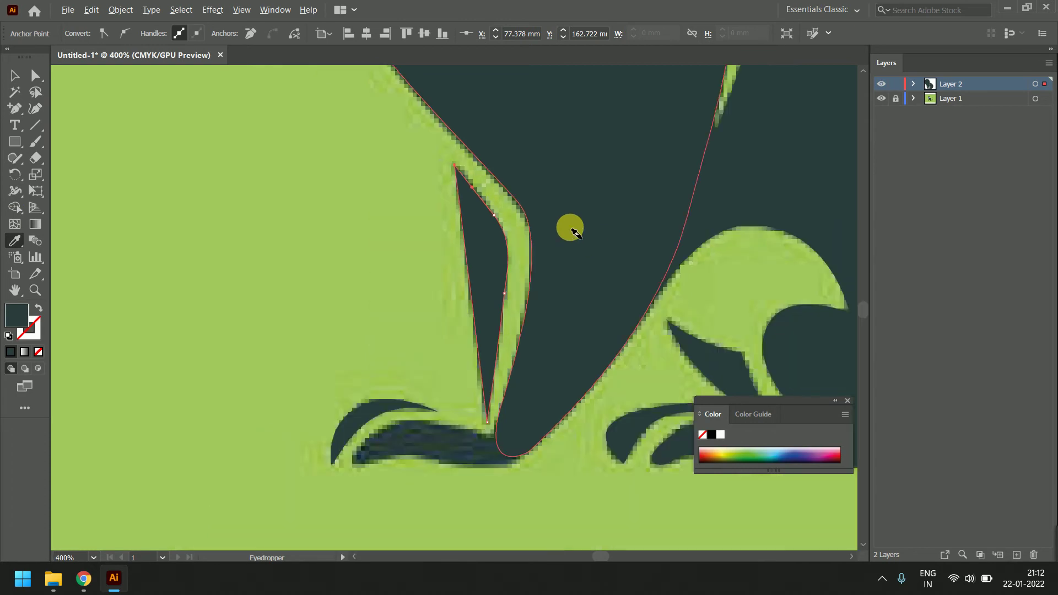
scroll(569, 227, down, 2)
scroll(551, 375, down, 1)
scroll(539, 396, up, 1)
drag(523, 394, 633, 312)
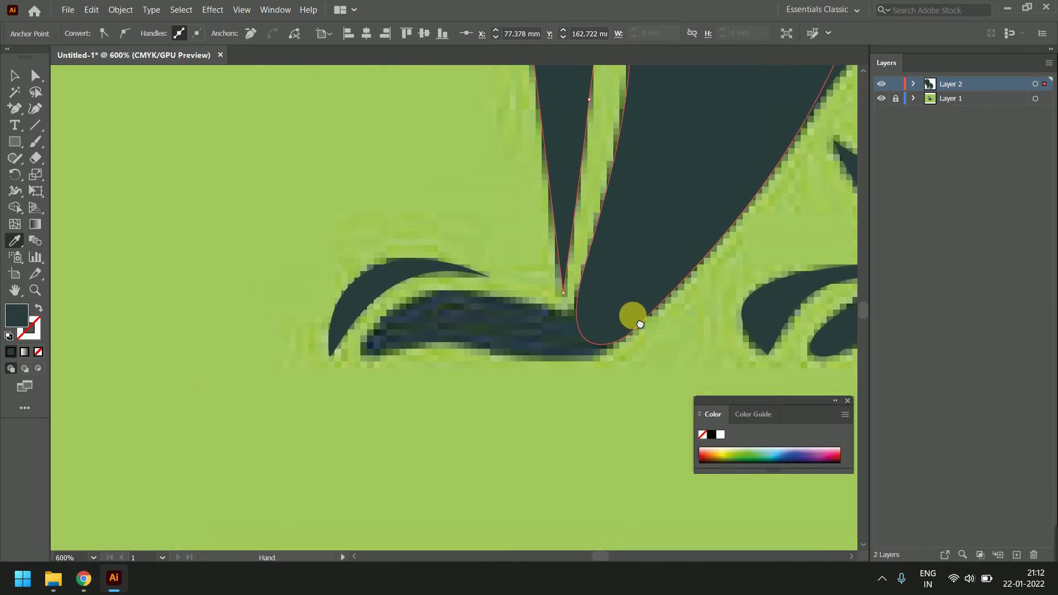
click(20, 114)
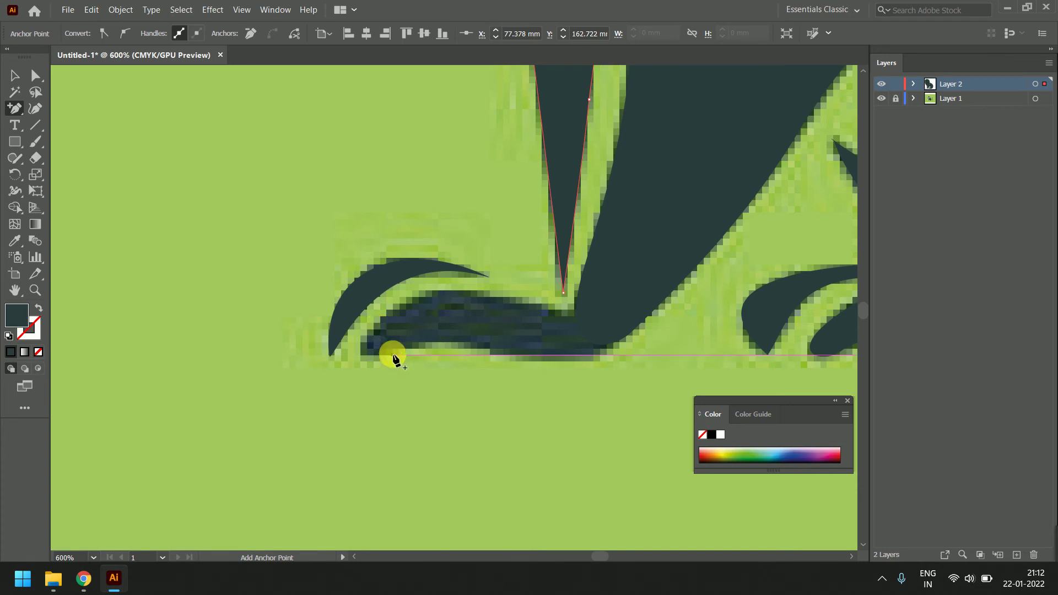
drag(15, 109, 61, 105)
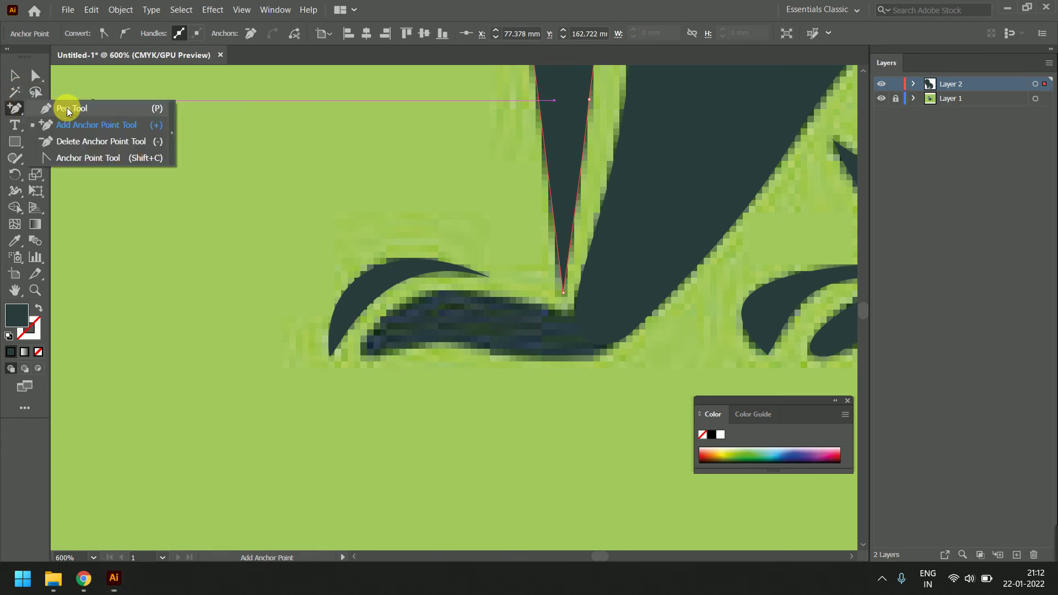
- Place anchors from the paw's left tip along its underside and up the leg's diagonal edge
drag(377, 325, 393, 351)
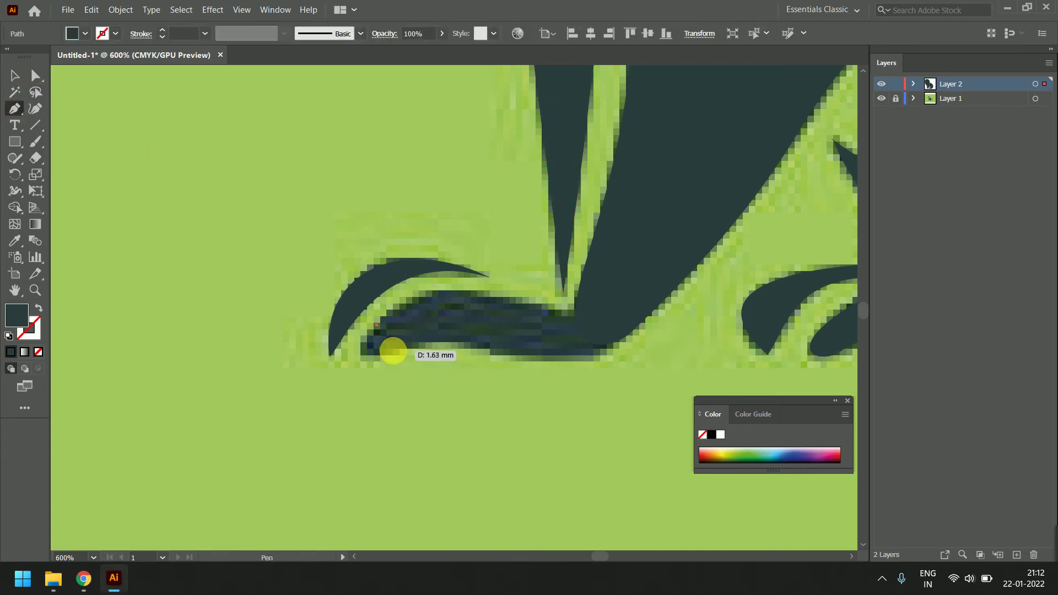
drag(460, 326, 454, 324)
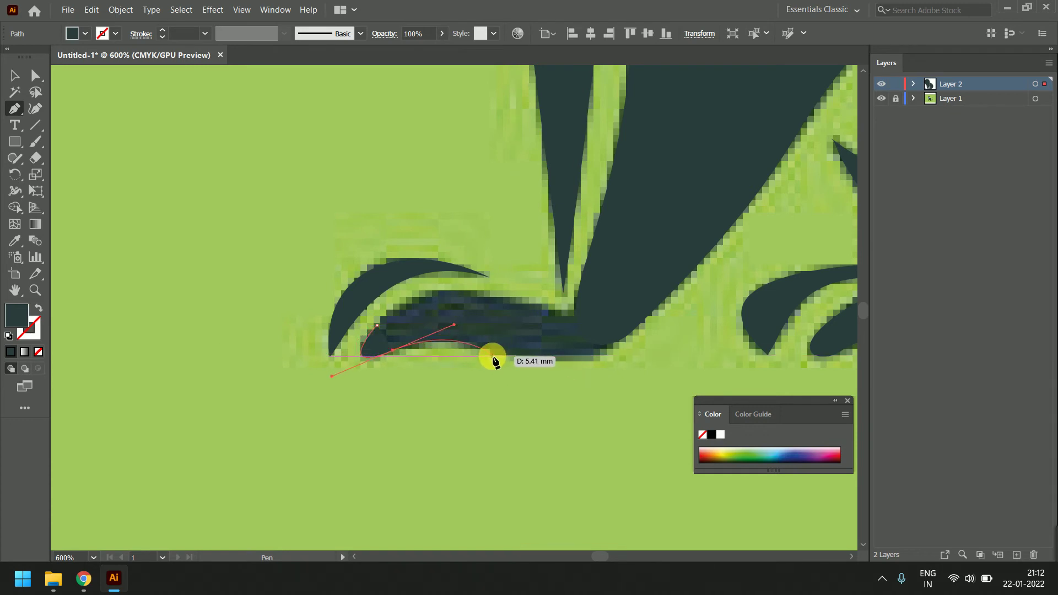
drag(501, 356, 522, 359)
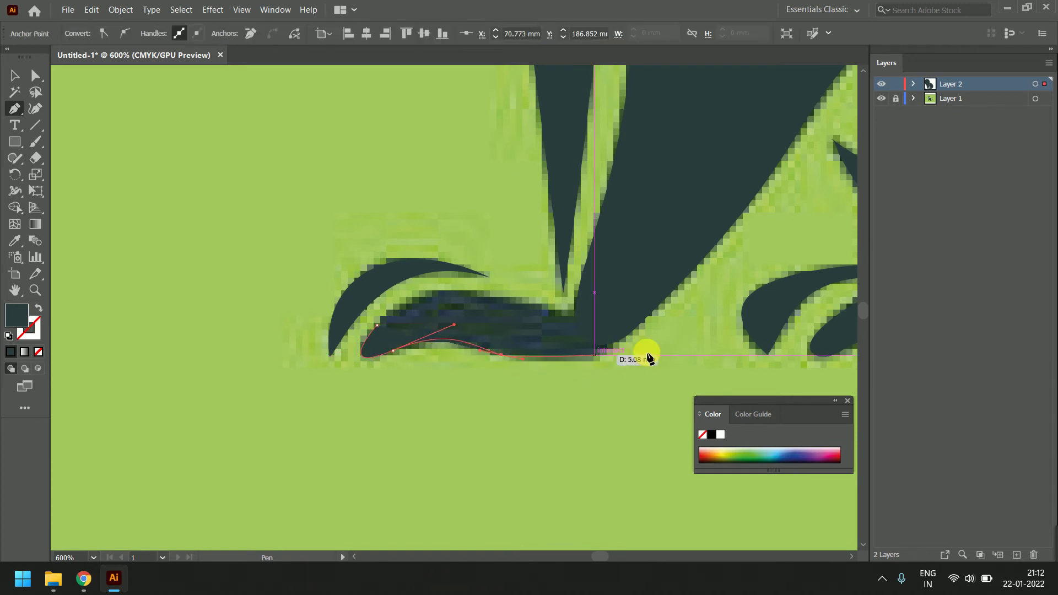
drag(626, 341, 628, 335)
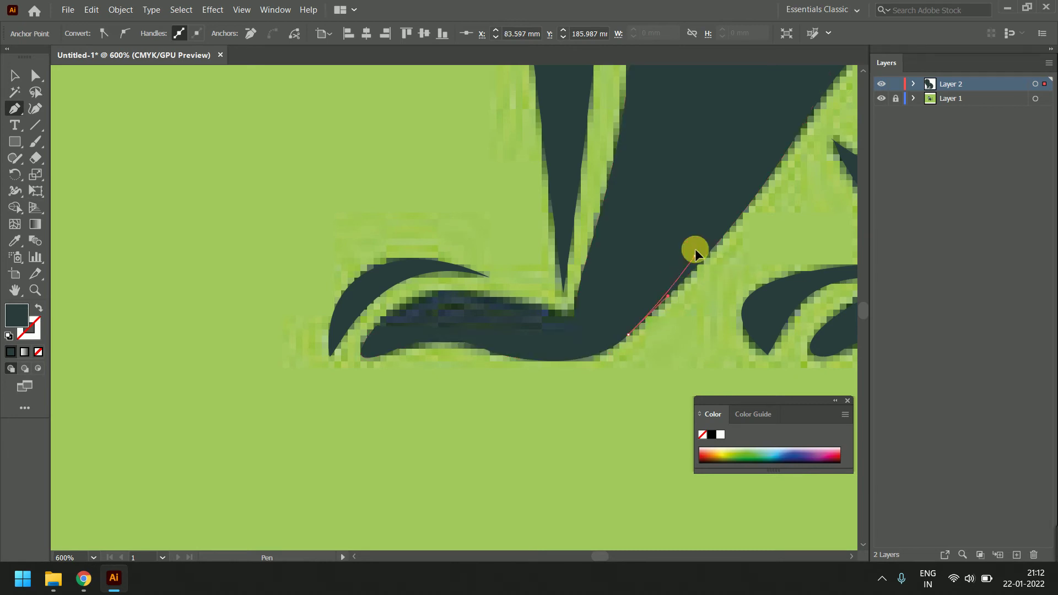
drag(694, 255, 618, 240)
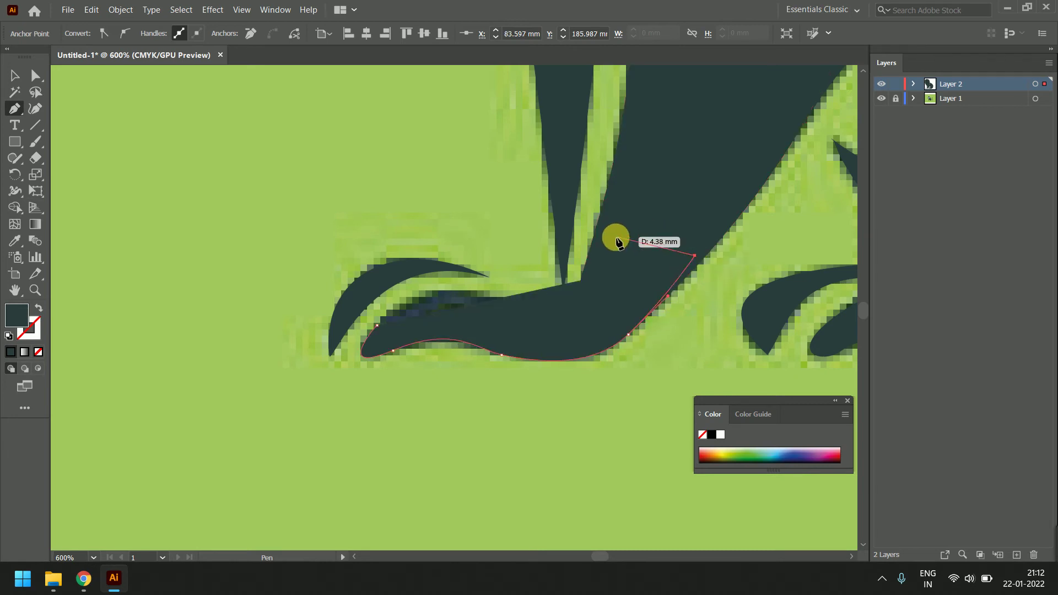
- Set the path's fill to None and close it with a curve at the left tip
click(39, 352)
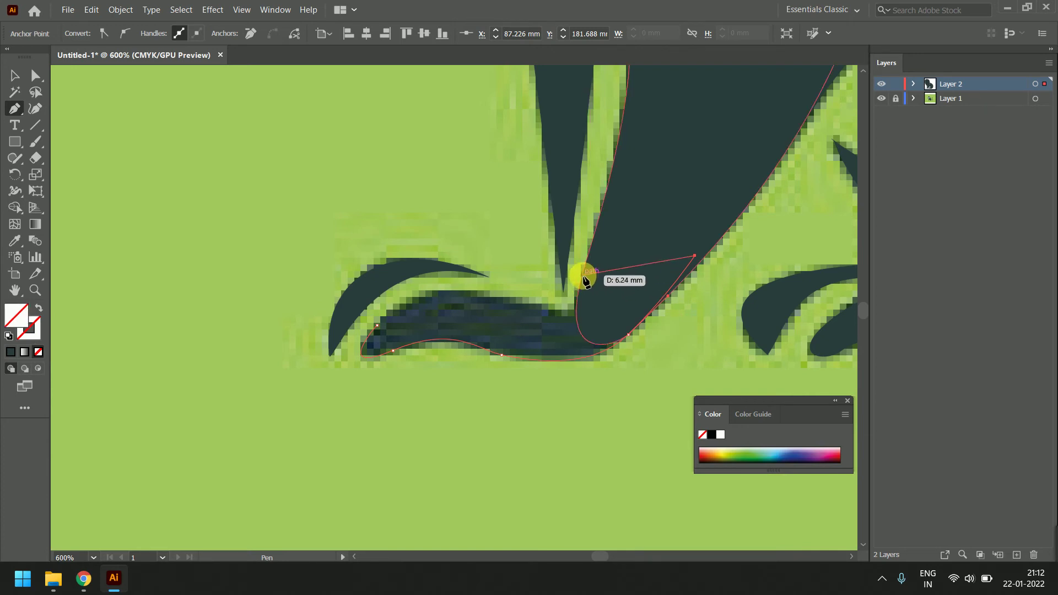
key(ctrl+z)
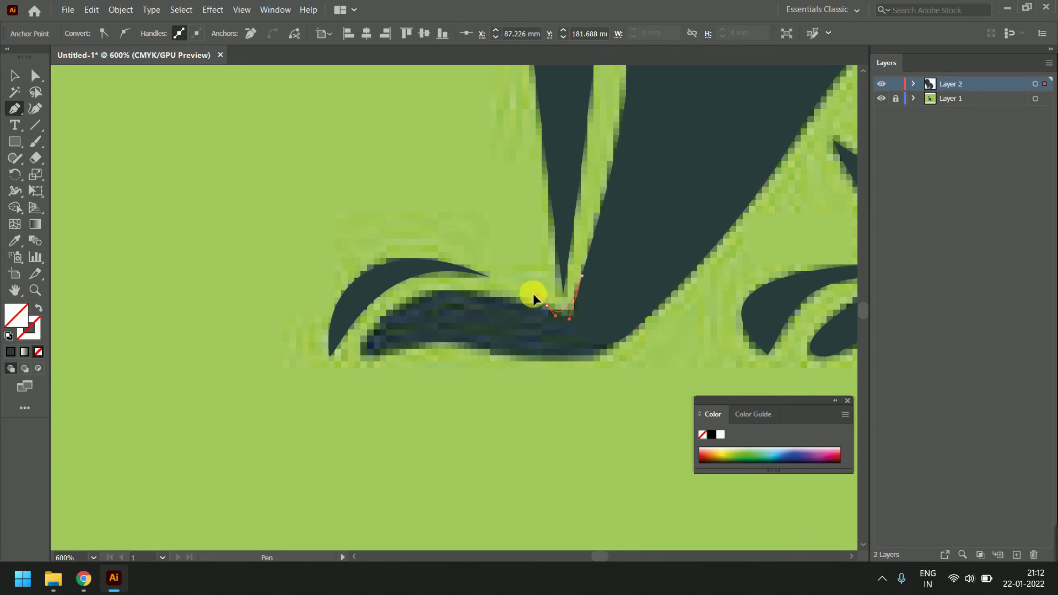
key(ctrl+shift+z)
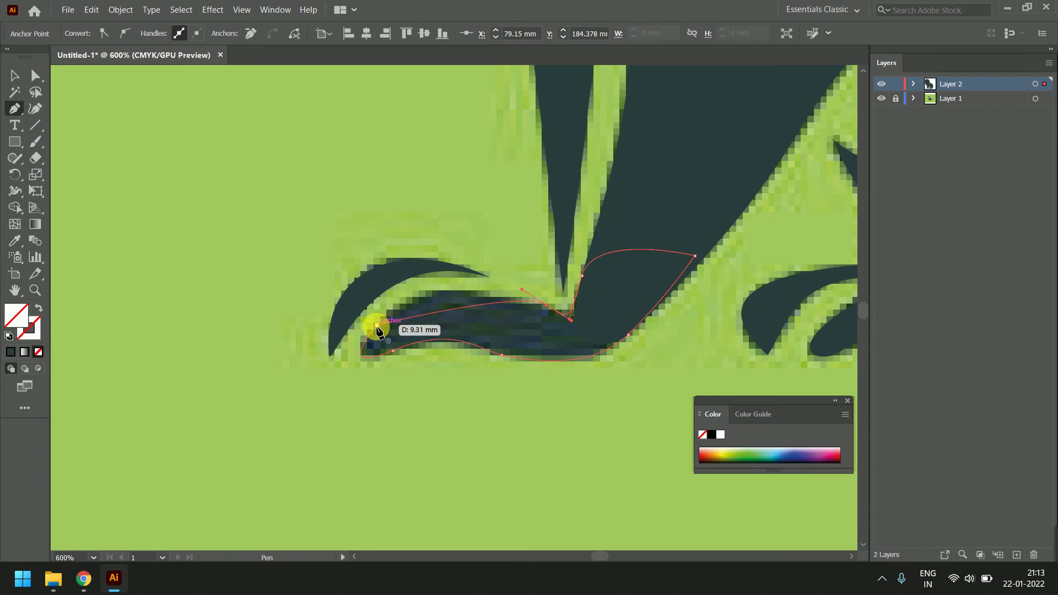
drag(377, 325, 366, 346)
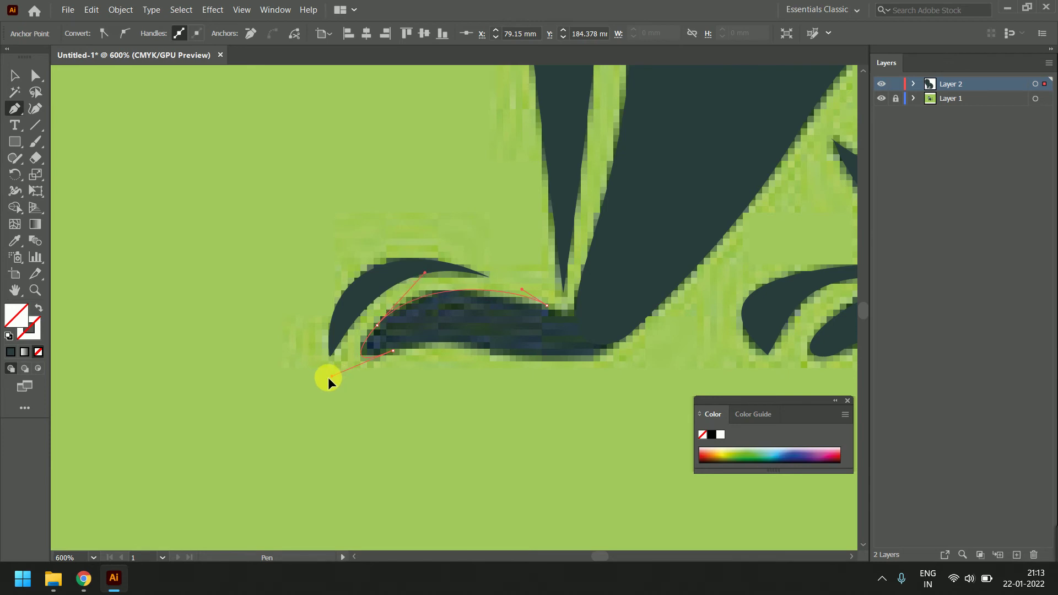
drag(340, 379, 329, 377)
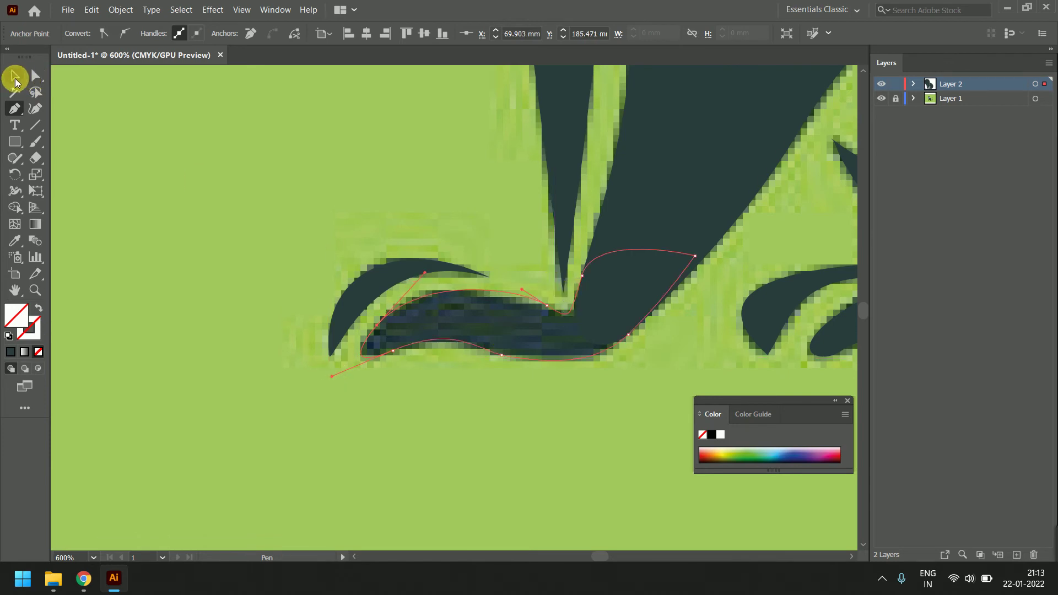
- Move the paw's top-edge and lower-curve anchors onto the dark shape's edges
click(33, 75)
mouse_move(539, 300)
mouse_down()
mouse_move(548, 303)
mouse_move(533, 305)
mouse_up()
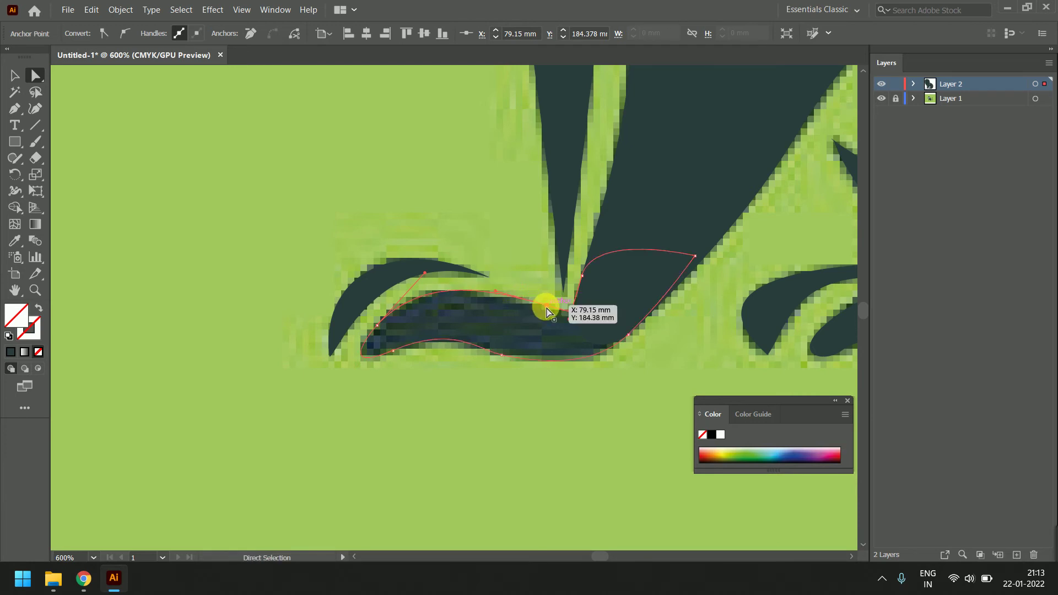
drag(575, 316, 574, 323)
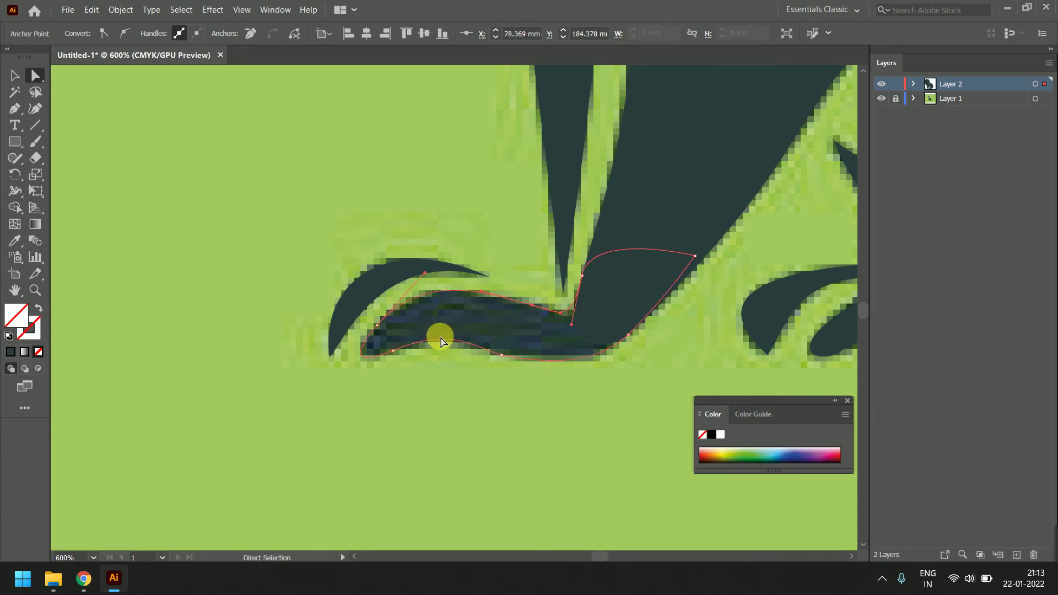
mouse_move(392, 351)
mouse_down()
mouse_move(406, 346)
mouse_move(419, 274)
mouse_up()
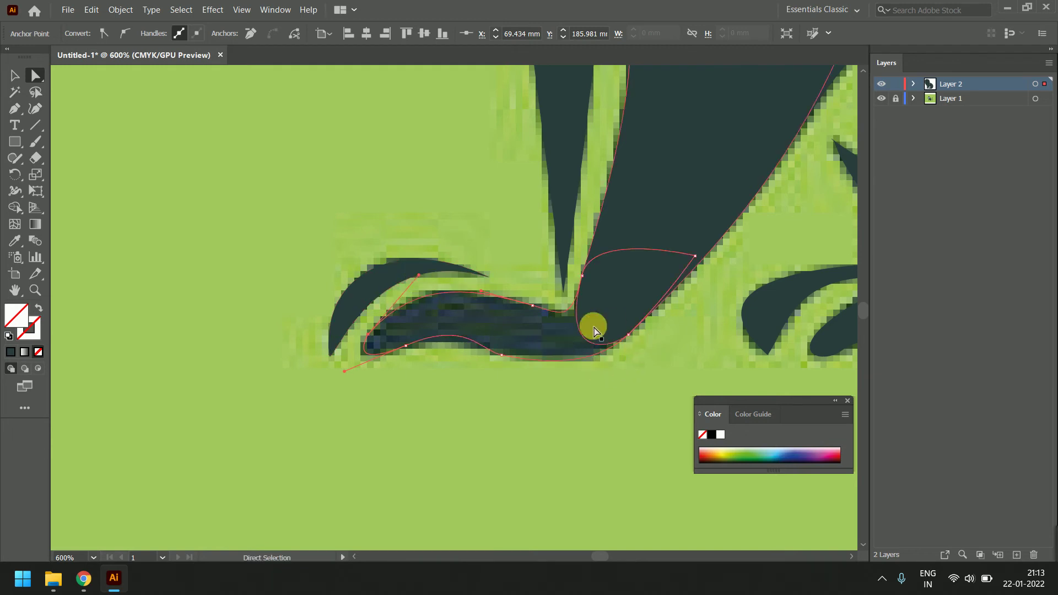
click(501, 355)
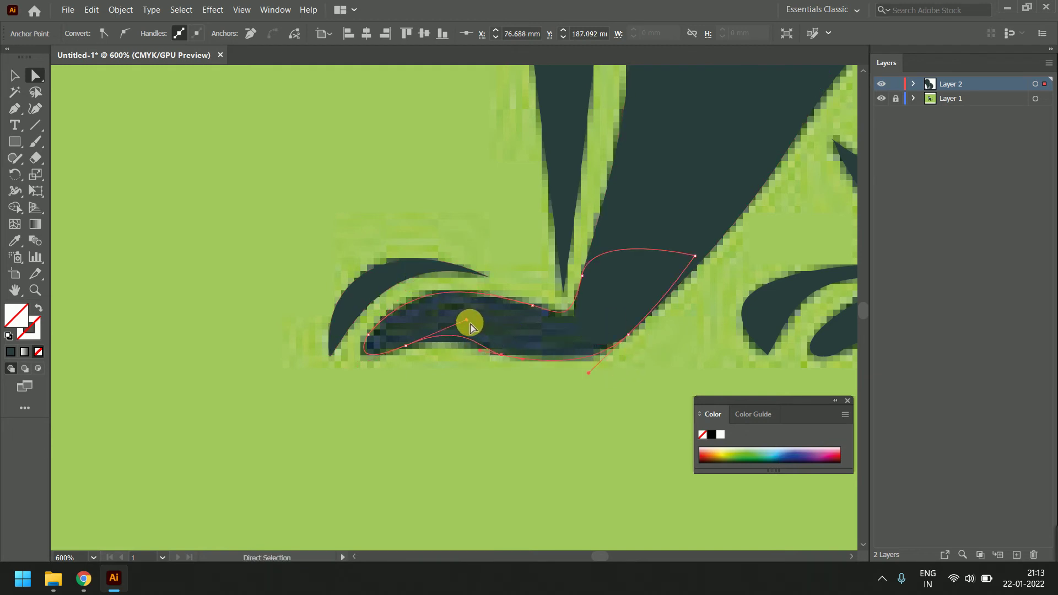
mouse_move(465, 320)
mouse_down()
mouse_move(455, 335)
mouse_move(451, 319)
mouse_up()
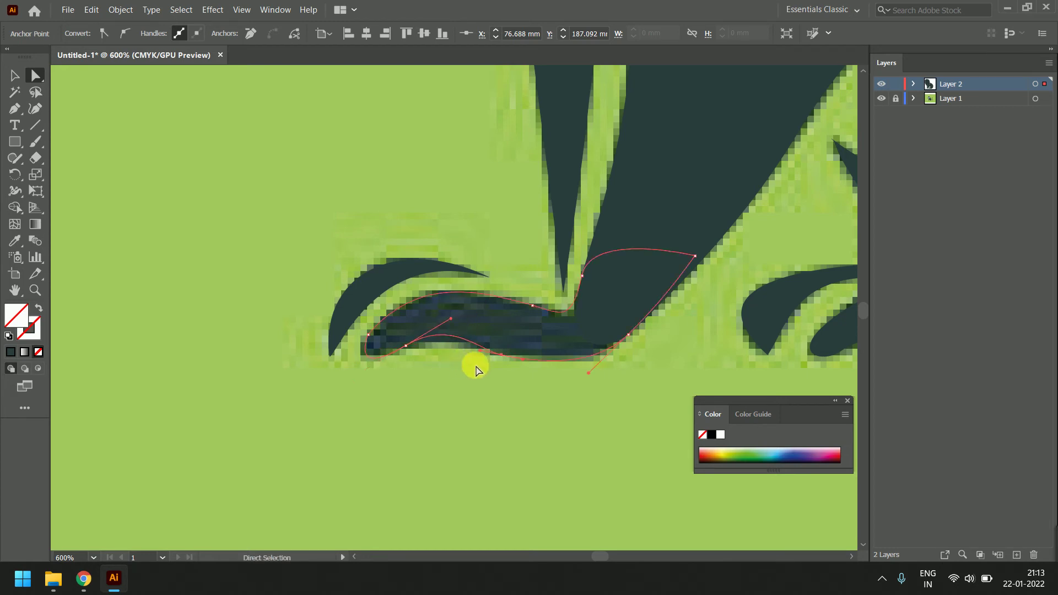
- Reposition the left-tip anchor, then add a lower-curve anchor and drop it onto the paw edge
drag(404, 351, 448, 322)
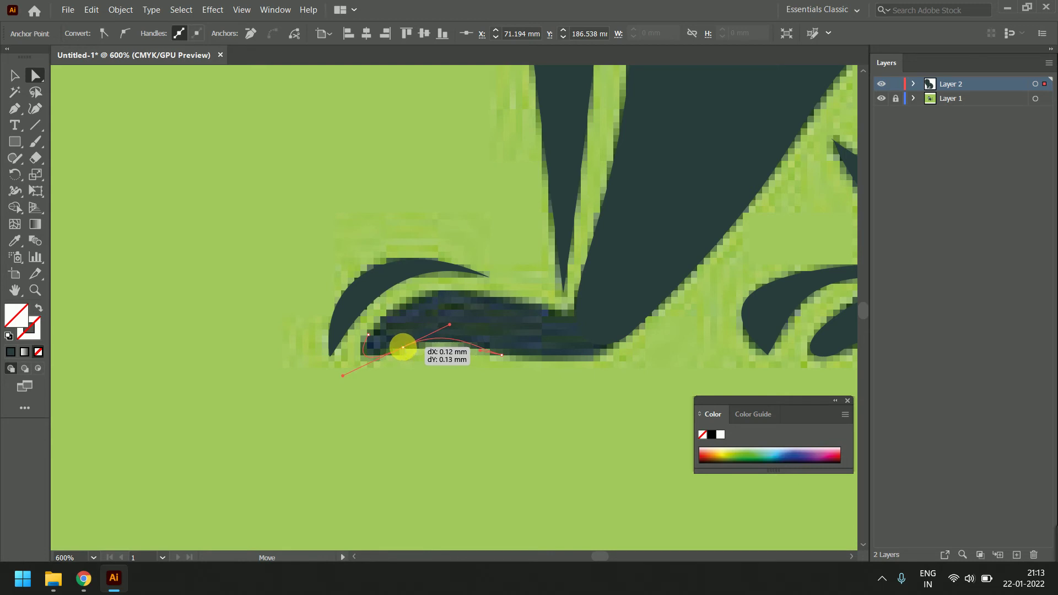
drag(404, 353, 405, 355)
key(plus)
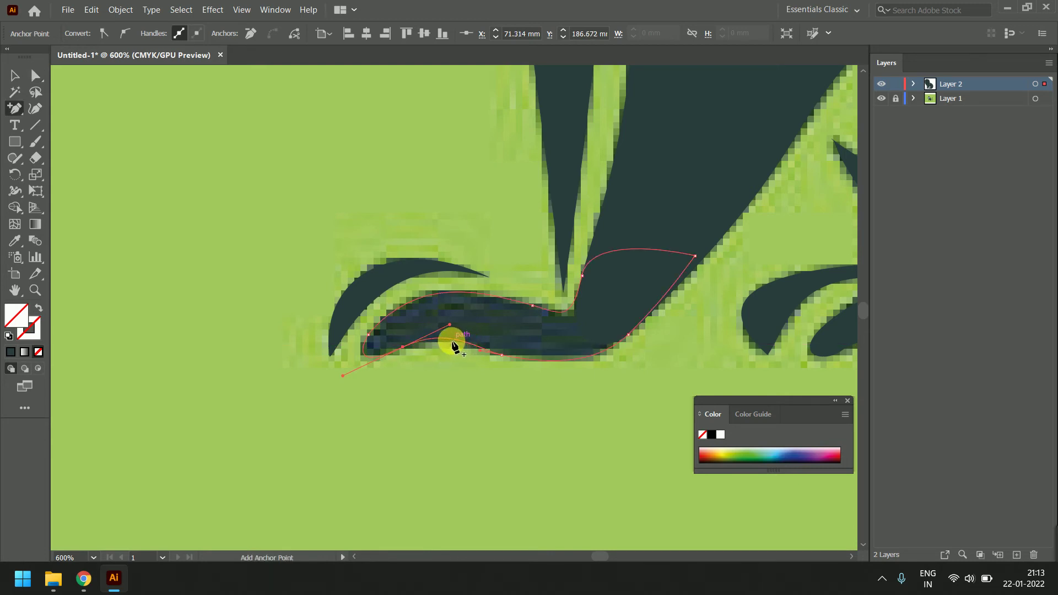
click(449, 338)
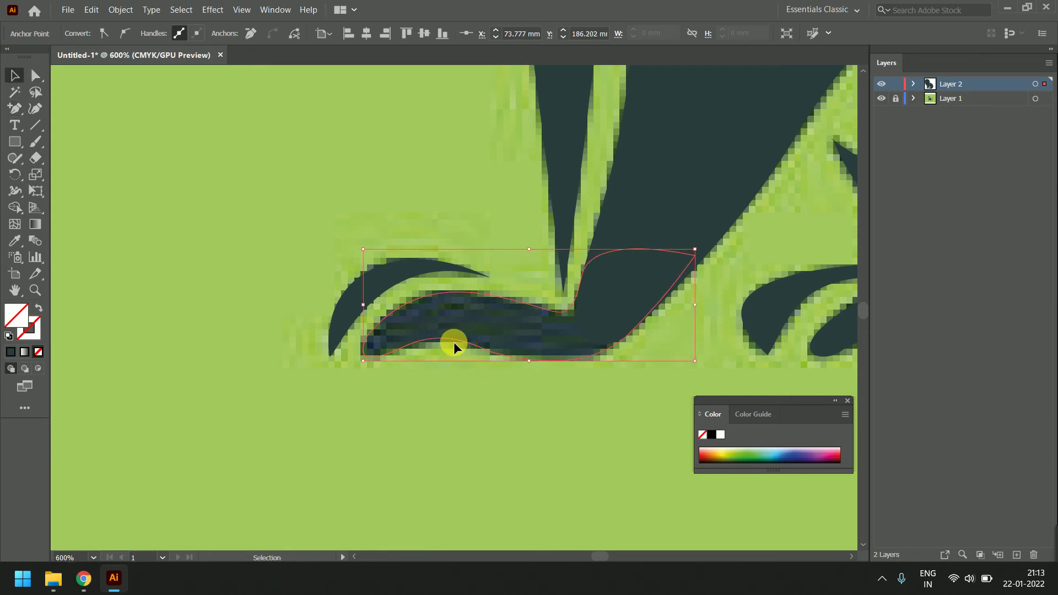
key(a)
drag(448, 338, 402, 348)
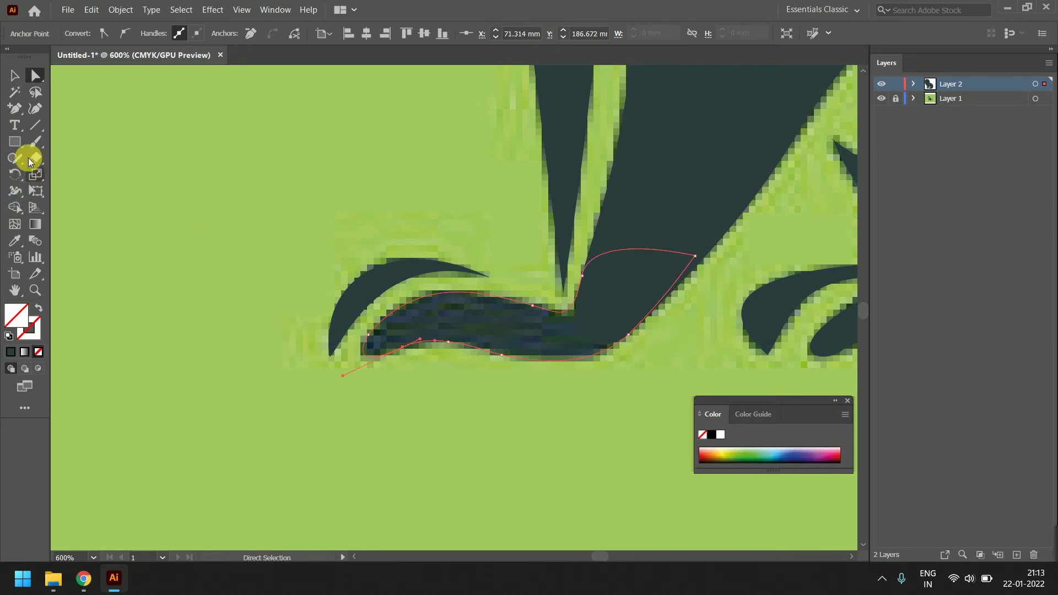
- Eyedropper the artwork's dark teal into the paw outline
click(15, 241)
click(656, 203)
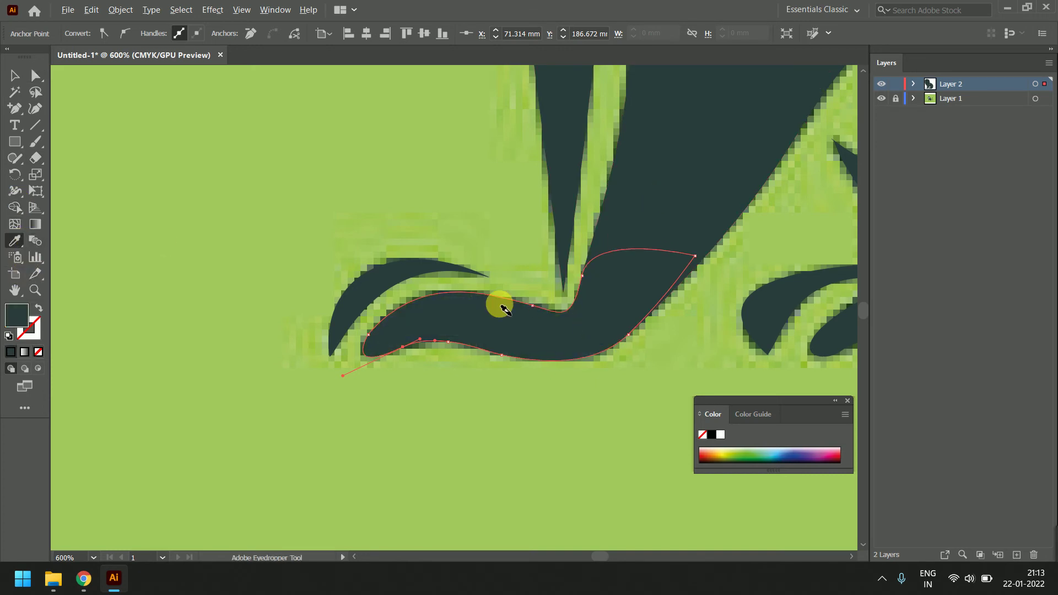
scroll(502, 308, down, 3)
scroll(499, 306, down, 3)
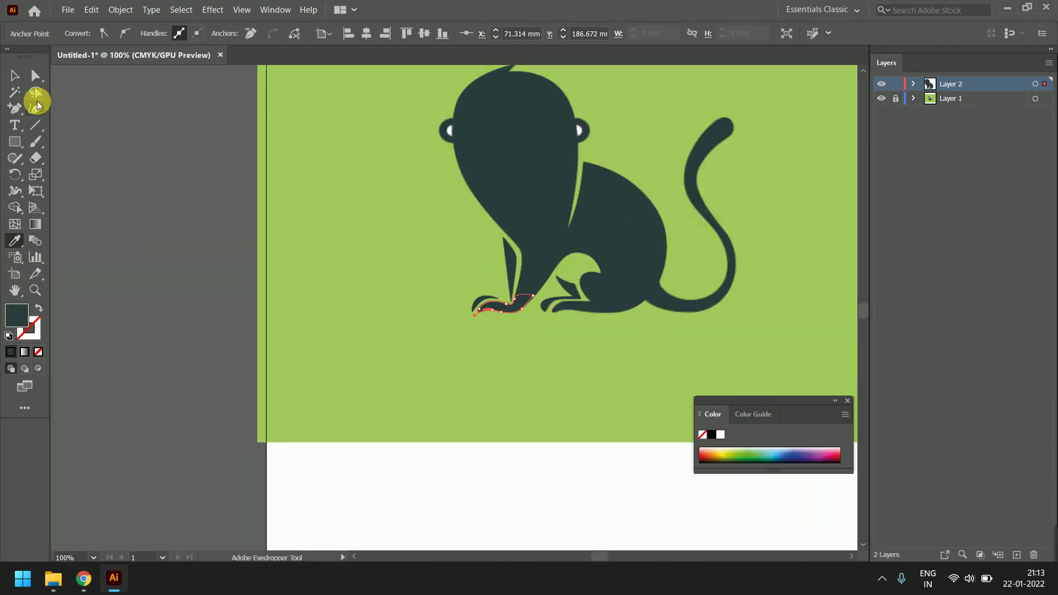
- Select the body-and-tail path and reshape the curves at the tail's top and tip
click(15, 75)
scroll(702, 226, up, 1)
scroll(560, 279, up, 1)
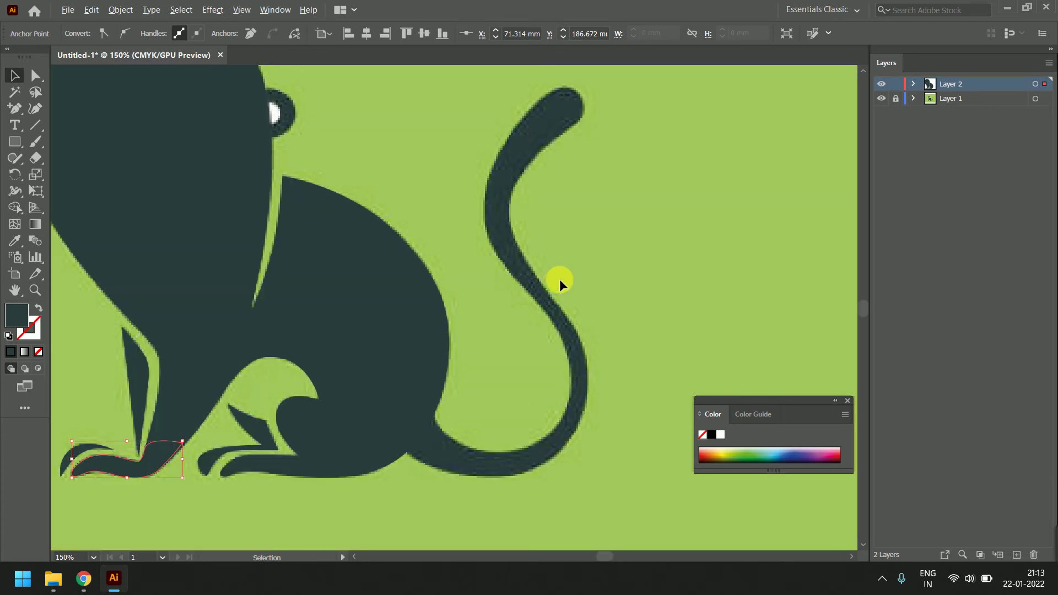
click(551, 289)
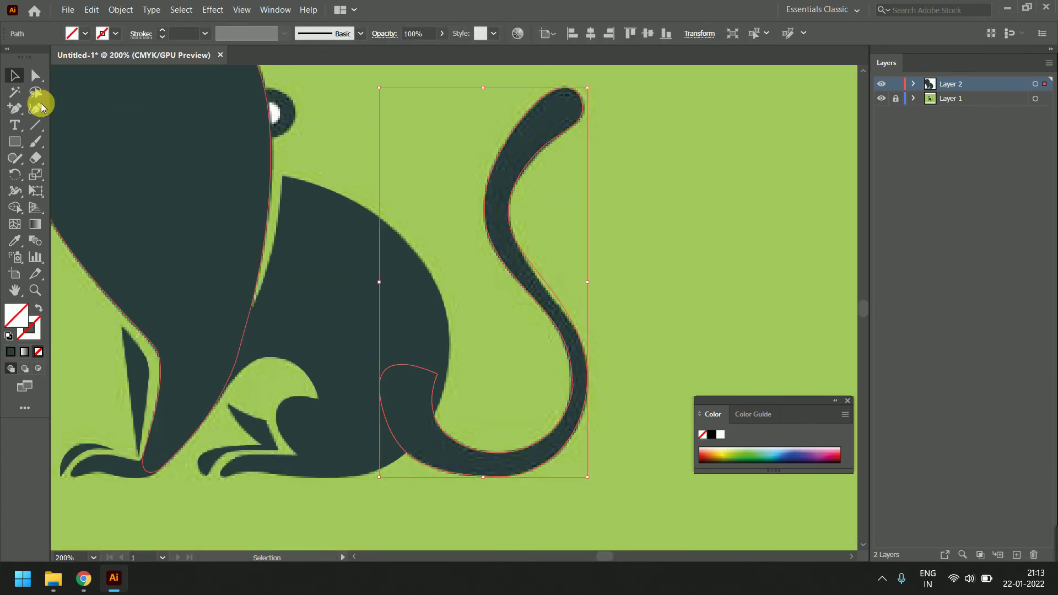
key(a)
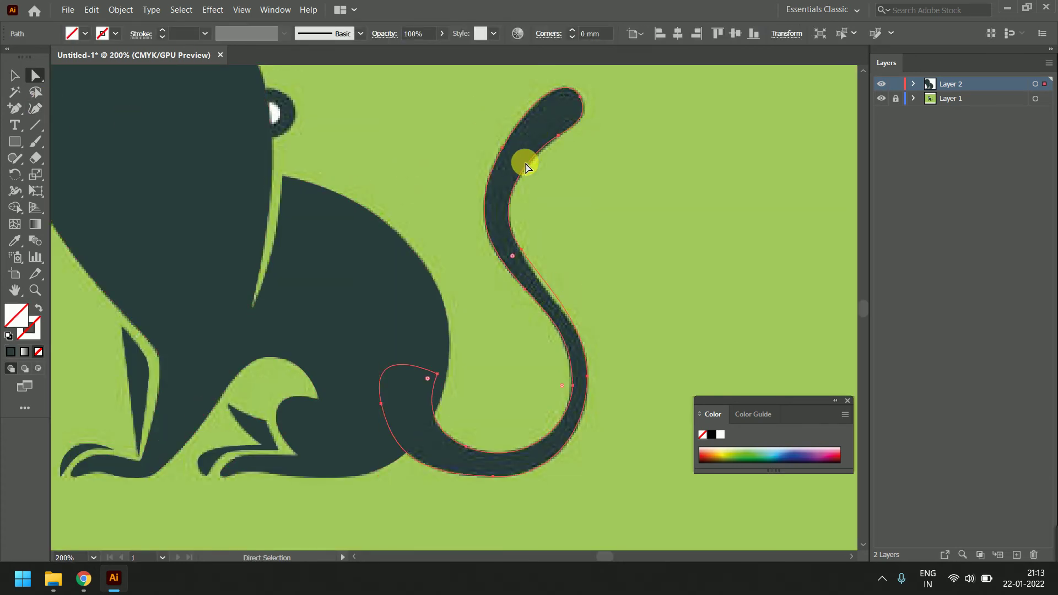
scroll(524, 163, up, 1)
scroll(532, 163, up, 1)
scroll(530, 164, up, 1)
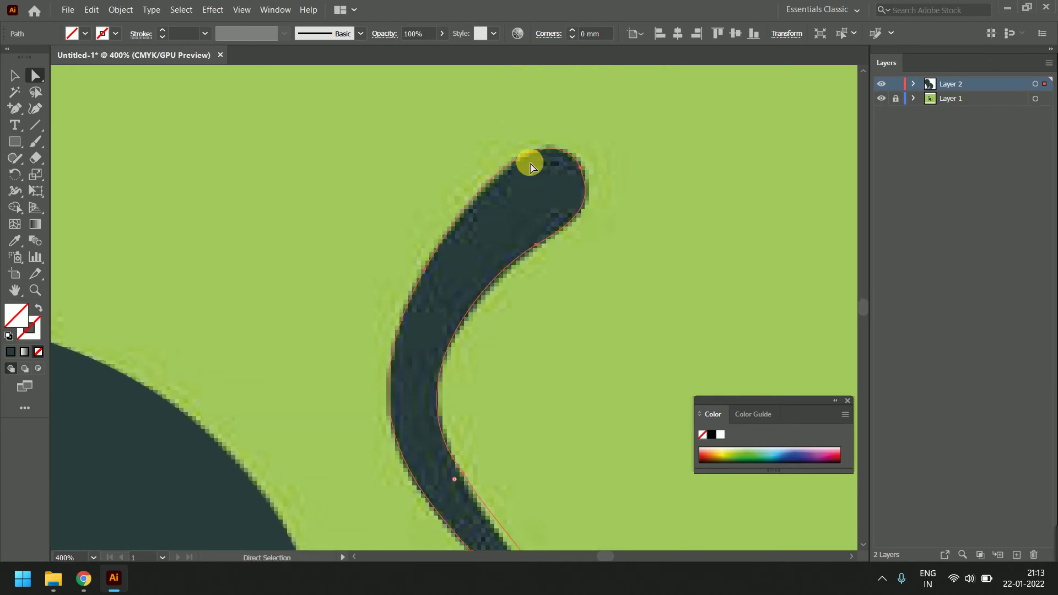
click(492, 186)
drag(505, 128, 500, 137)
click(568, 182)
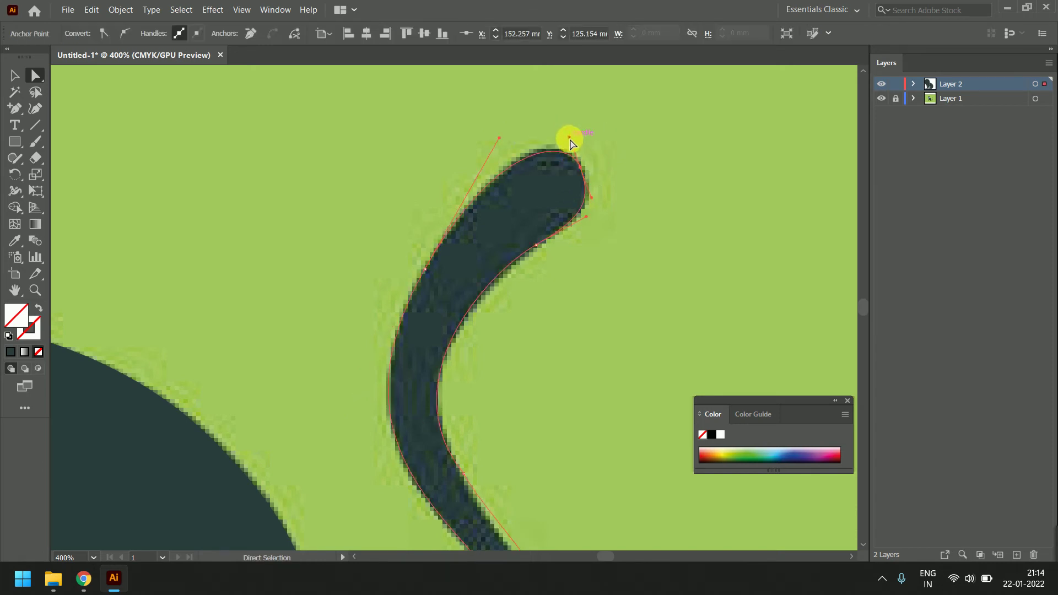
drag(570, 138, 566, 131)
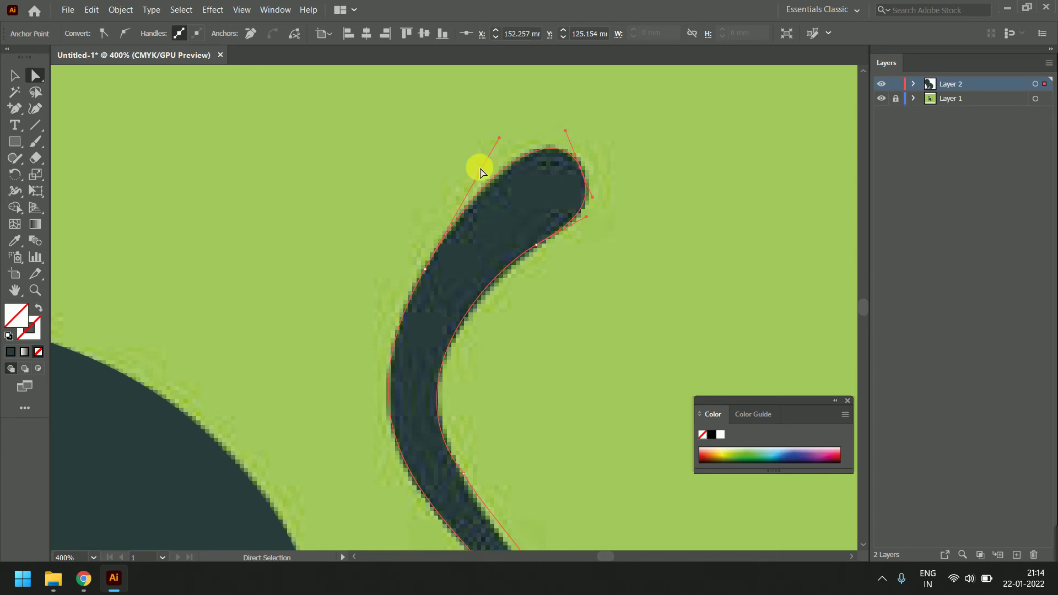
- Bend the tail curve to the dark edge, then add an S-curve anchor that hugs the tail
click(537, 244)
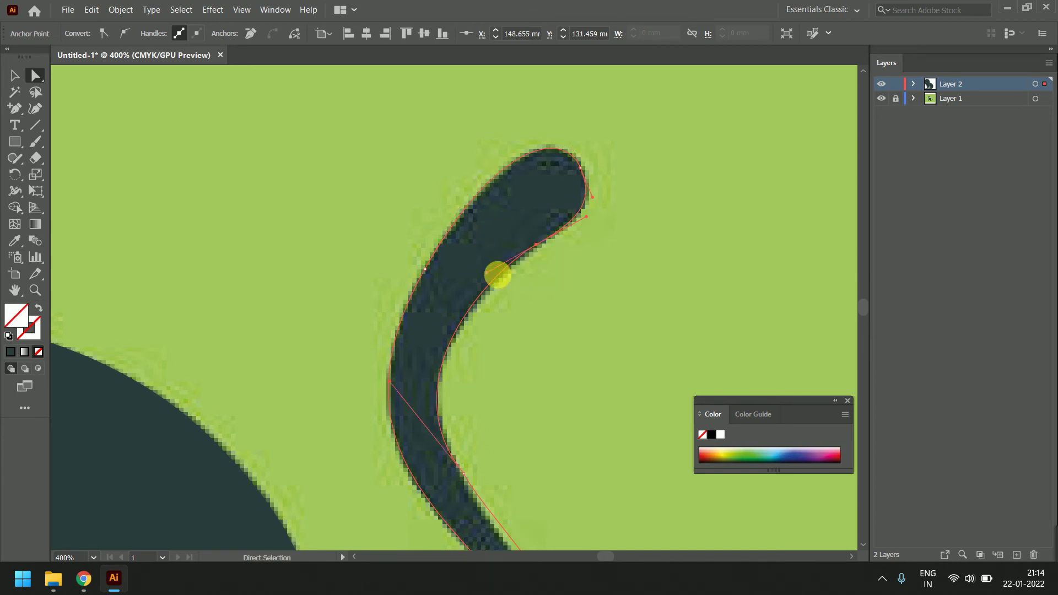
drag(488, 274, 491, 278)
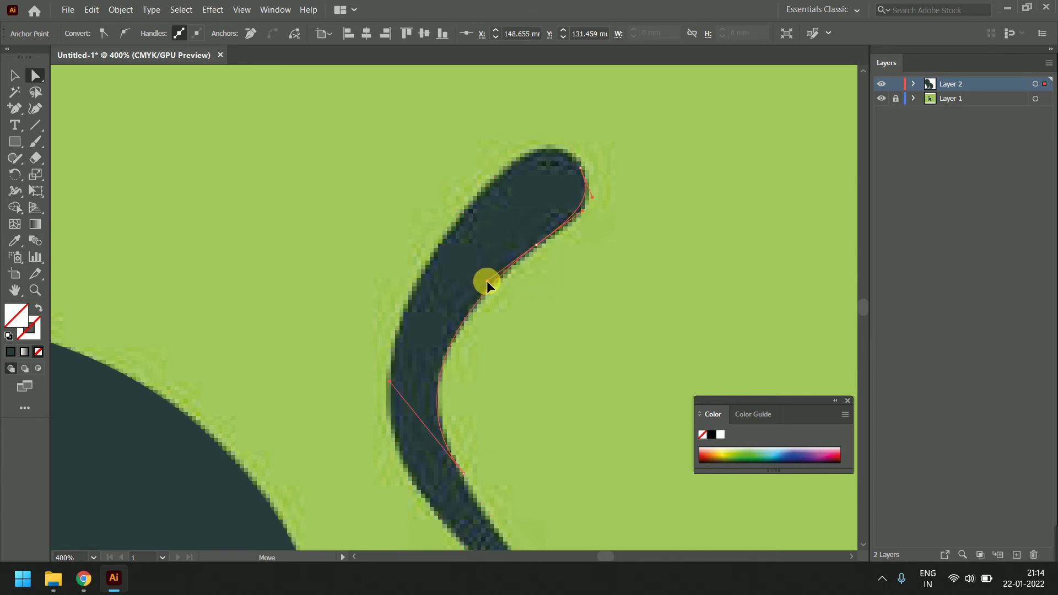
click(594, 200)
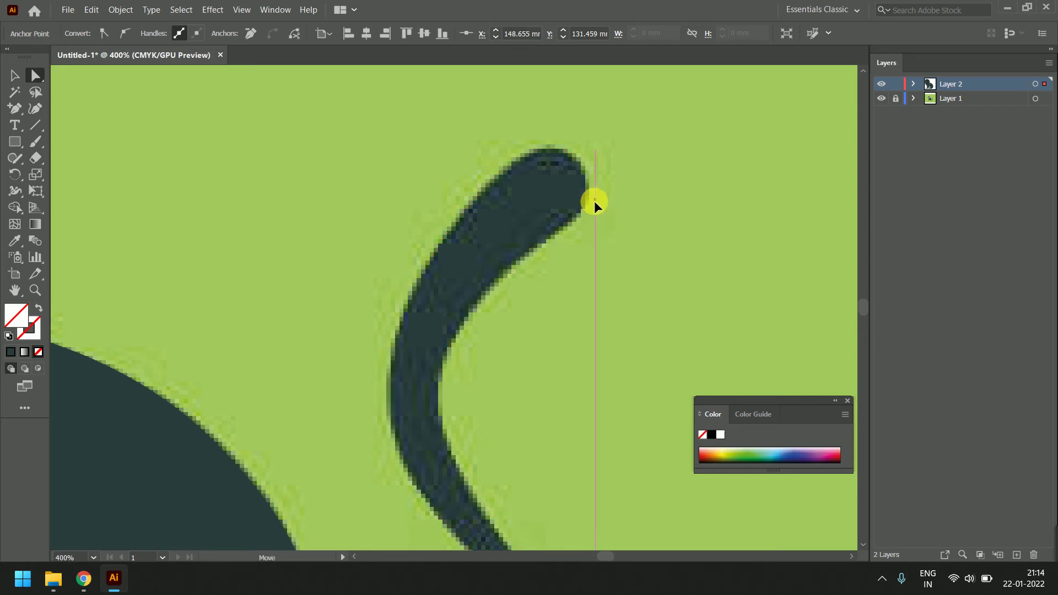
drag(550, 307, 527, 226)
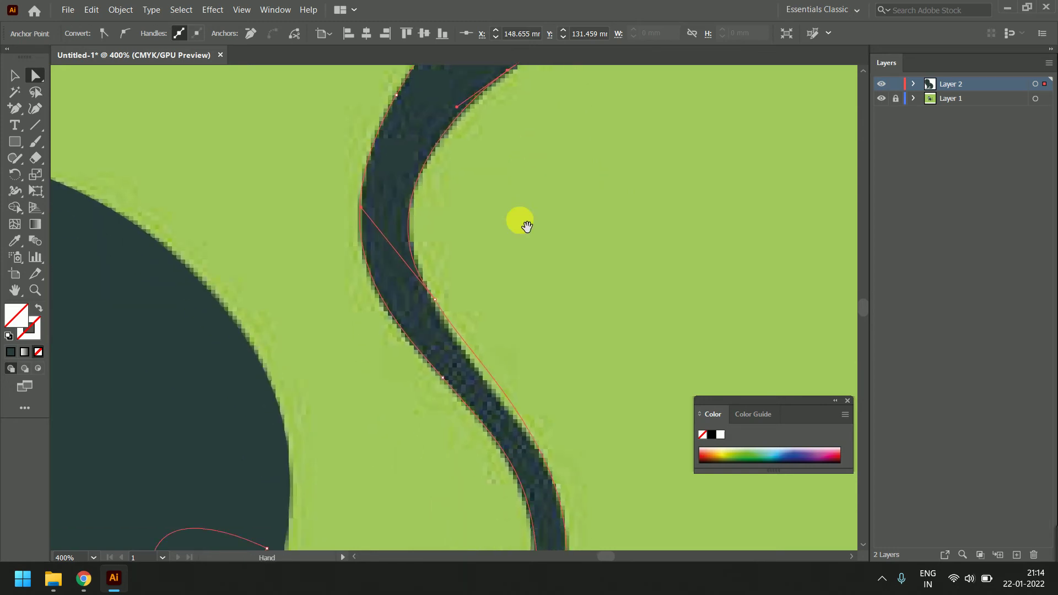
drag(497, 357, 494, 292)
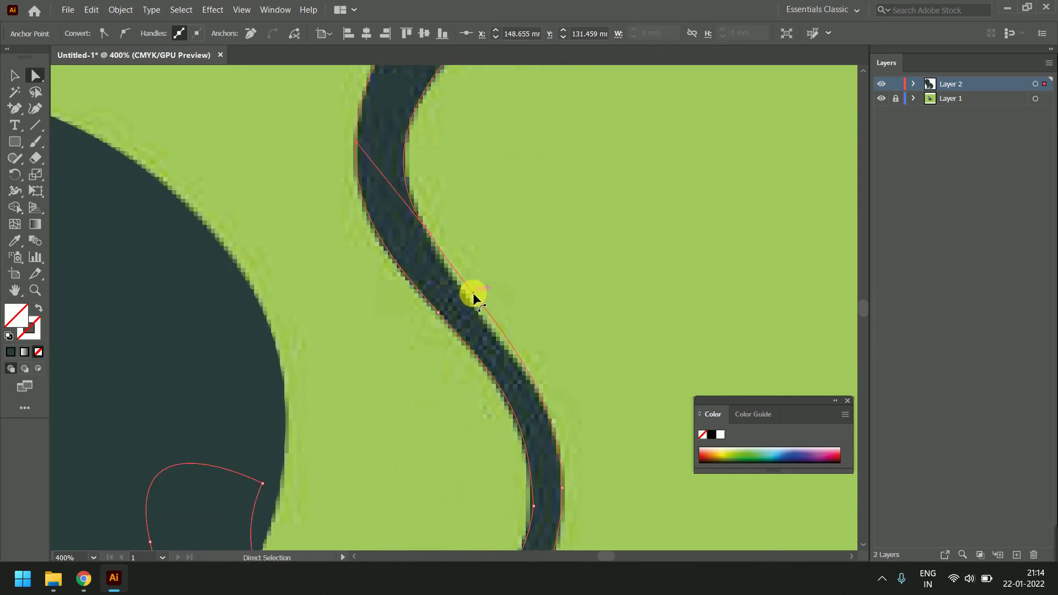
key(plus)
click(487, 310)
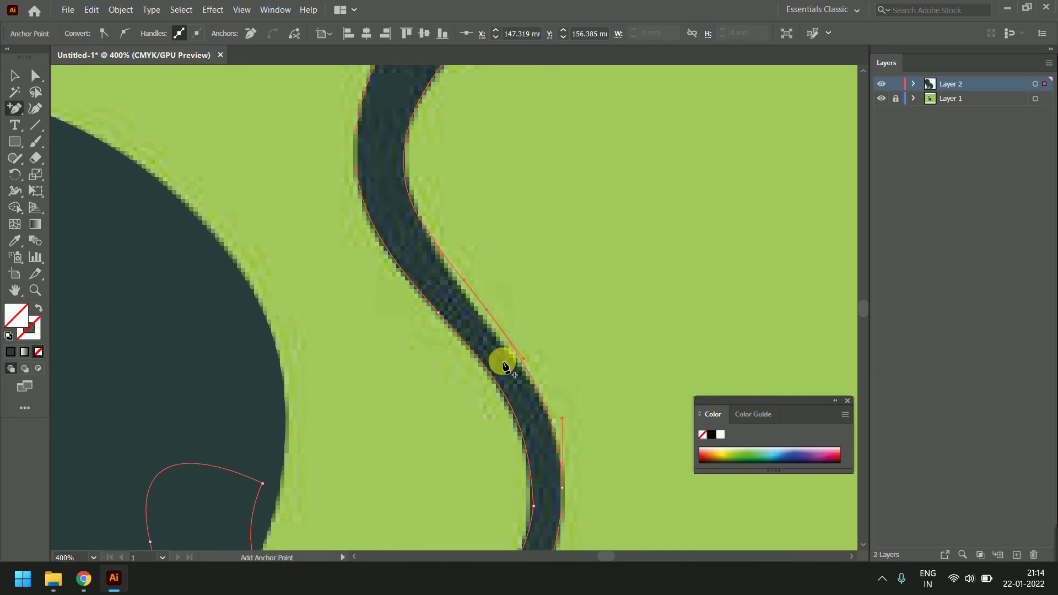
key(a)
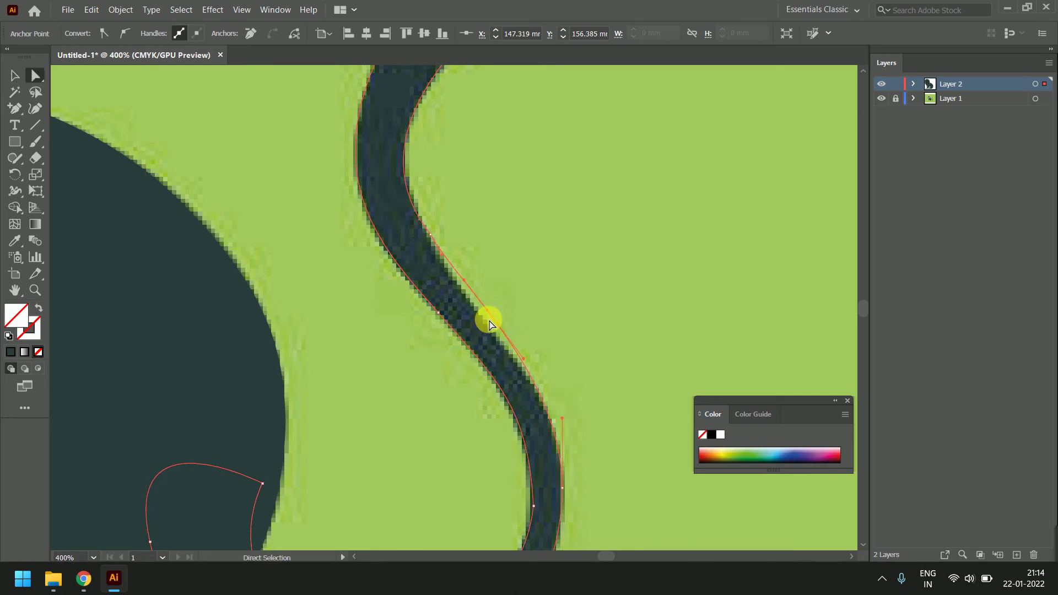
drag(489, 313, 485, 319)
click(422, 245)
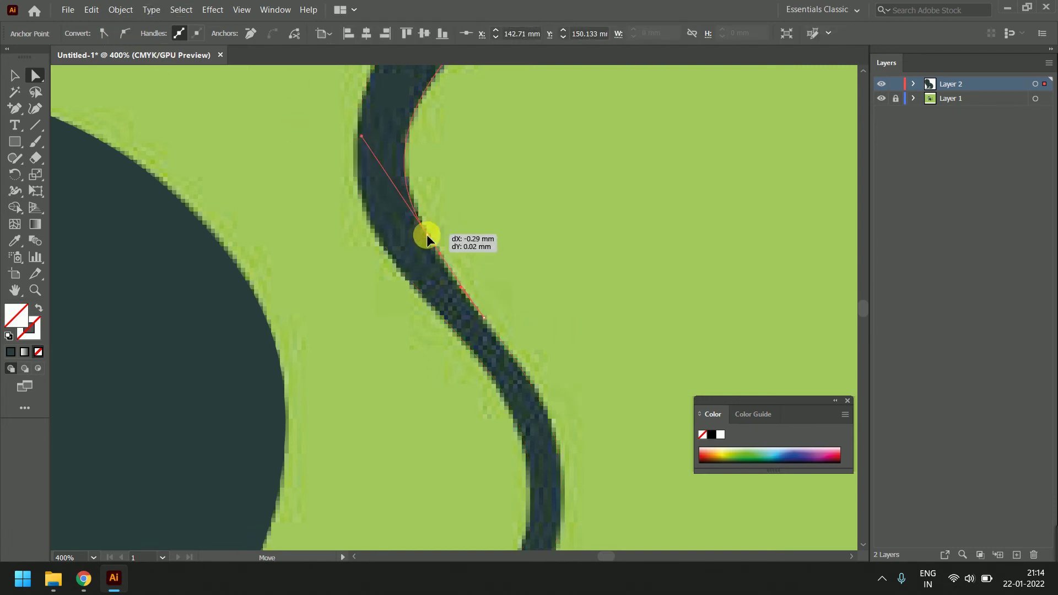
- Make the lower loop's inner anchor smooth and fit its handles, nudging the tail-body join
drag(563, 354, 558, 227)
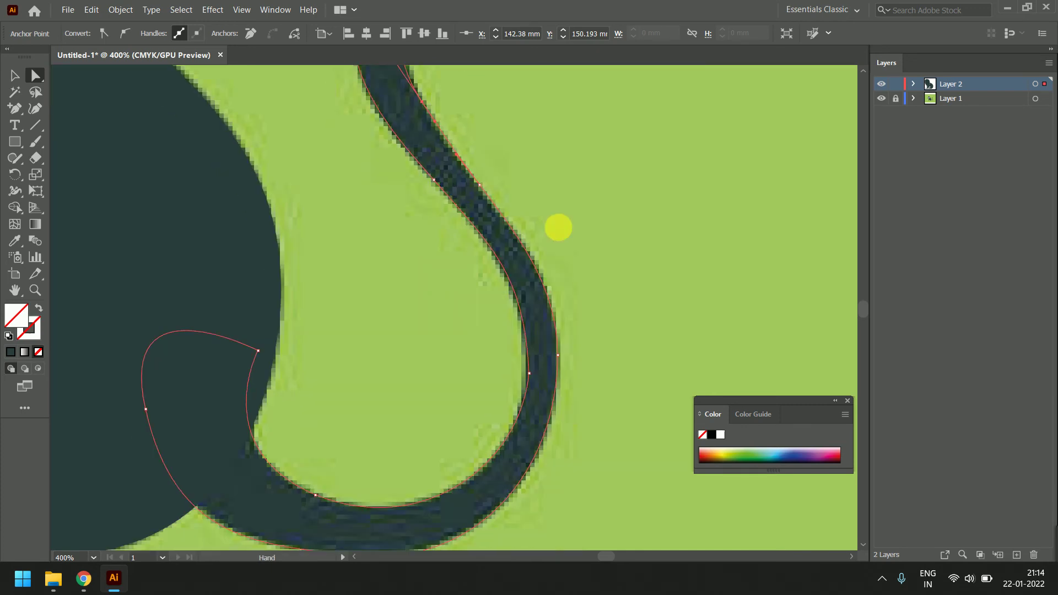
click(529, 373)
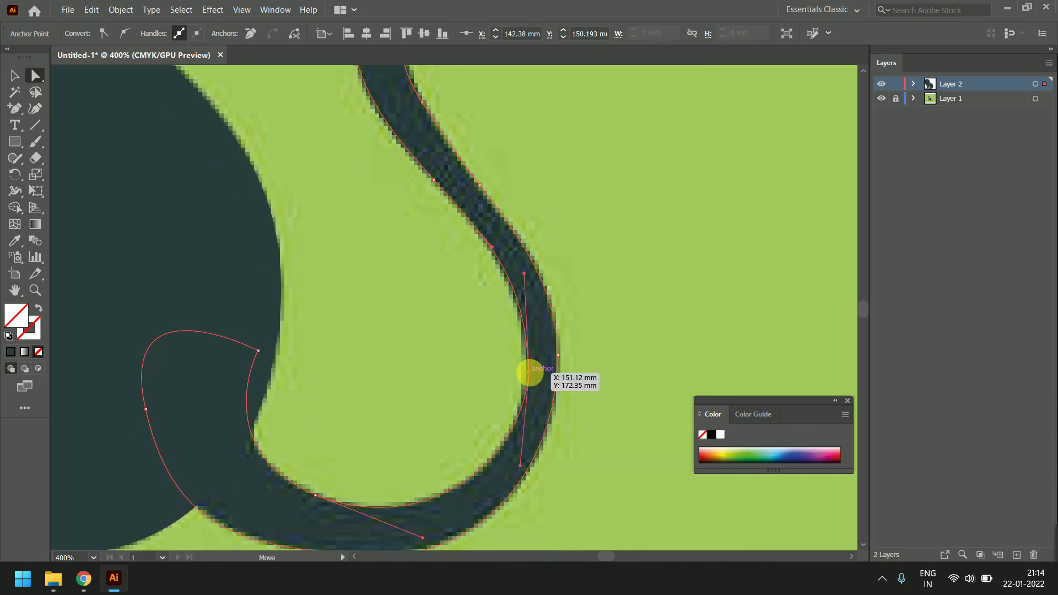
click(124, 34)
drag(530, 374, 526, 368)
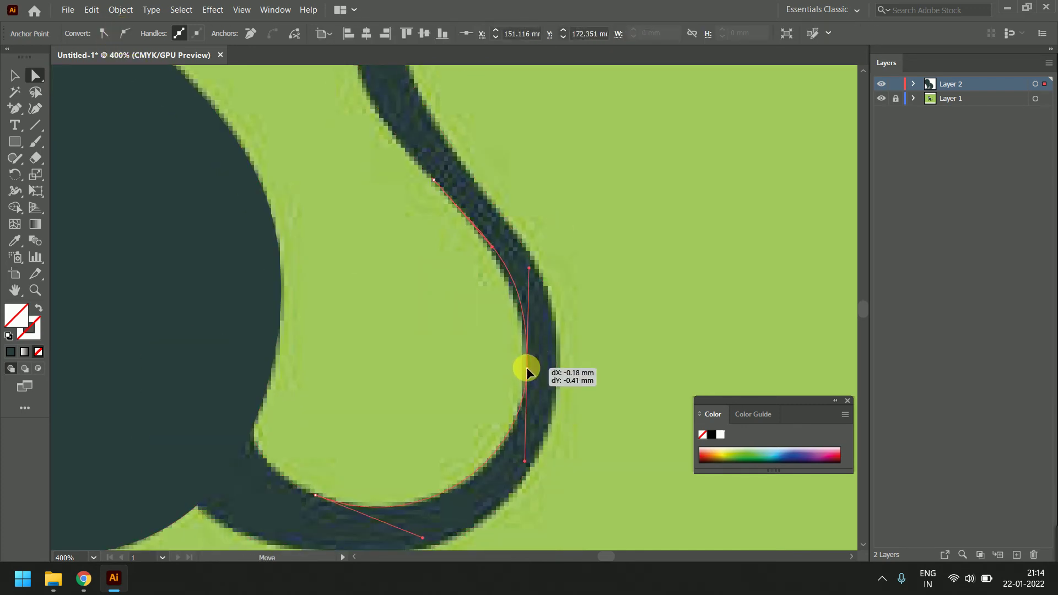
drag(527, 270, 528, 291)
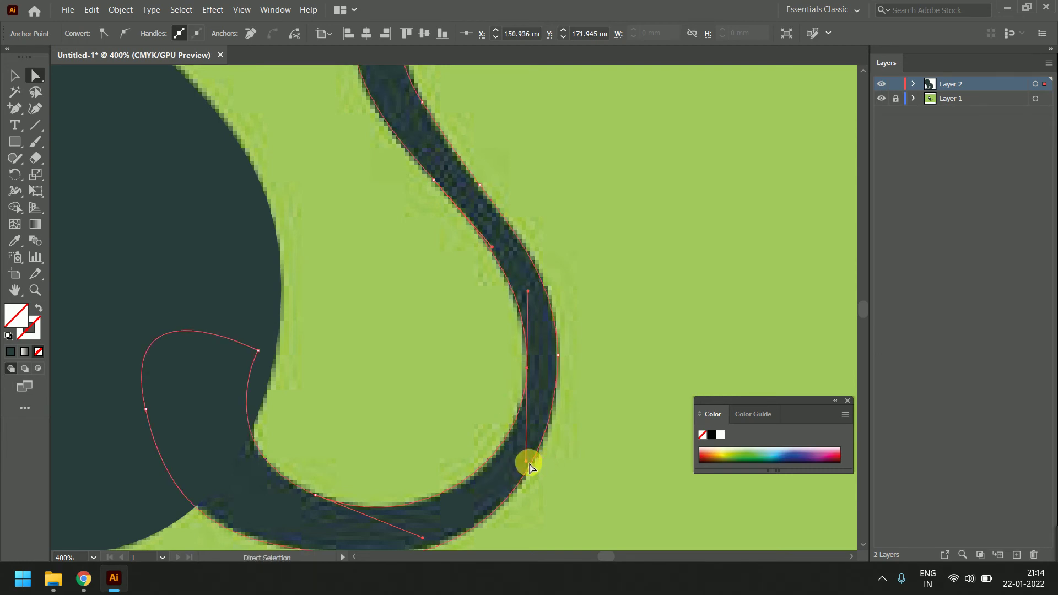
drag(528, 469, 556, 337)
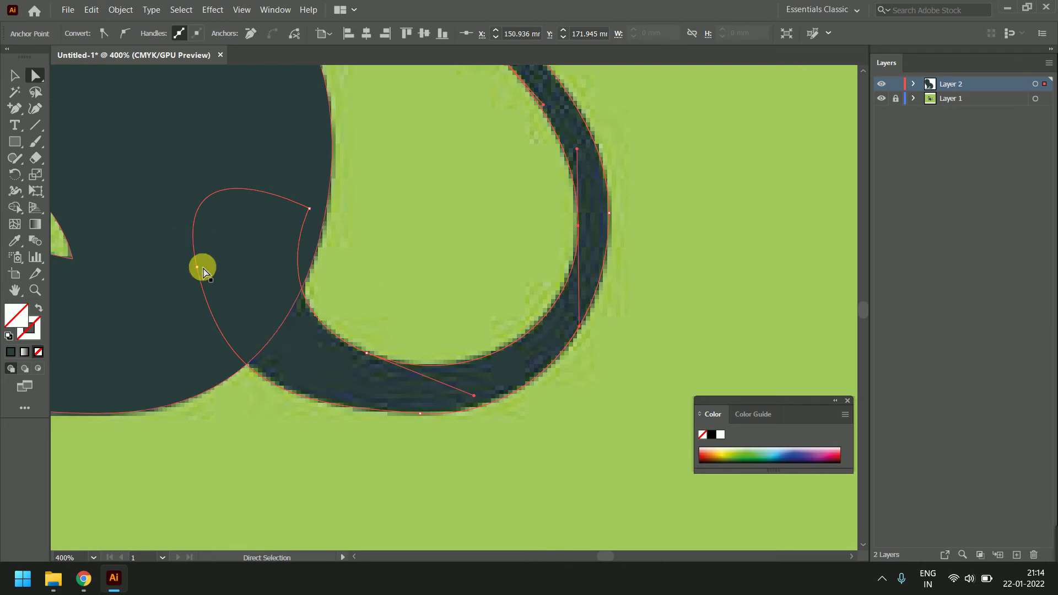
drag(197, 267, 197, 261)
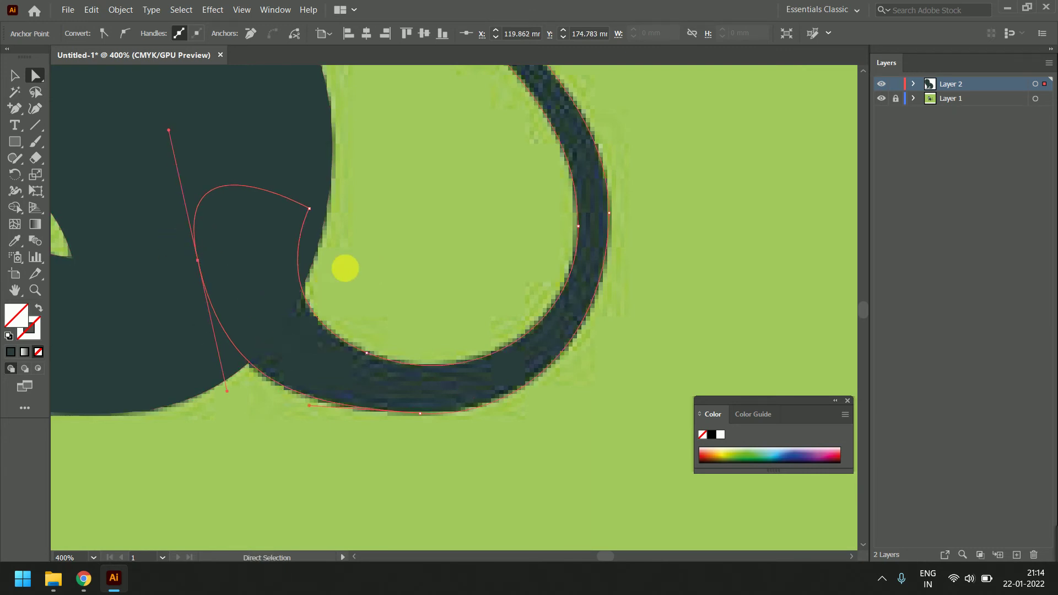
scroll(561, 320, up, 2)
scroll(519, 288, down, 2)
- Eyedropper the monkey's dark teal into the traced tail
scroll(513, 287, down, 1)
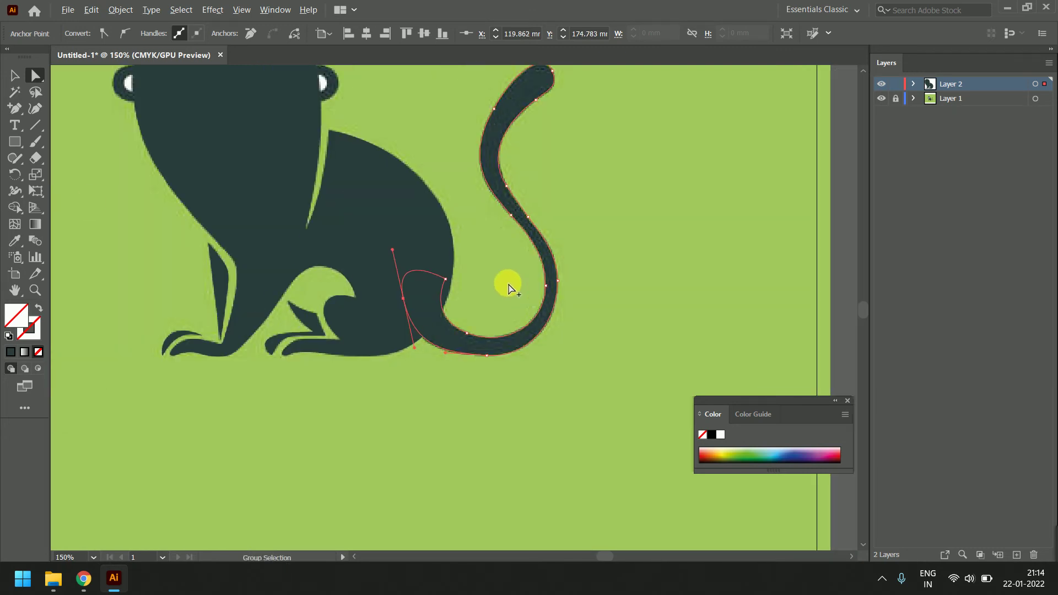
click(14, 241)
click(260, 255)
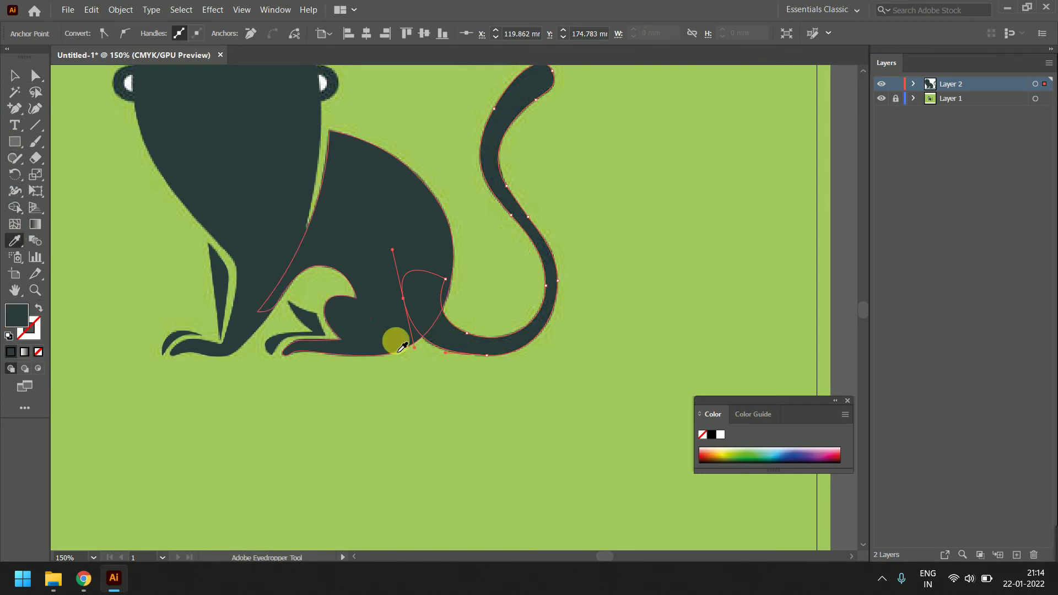
scroll(419, 330, down, 2)
scroll(419, 329, up, 1)
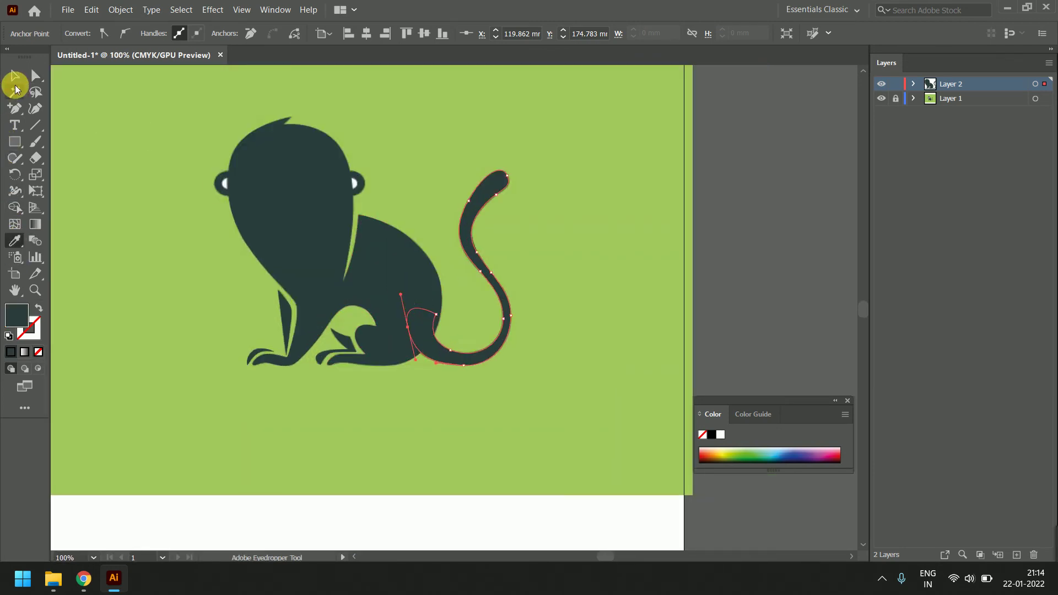
- Select all traced monkey parts and drag them onto the white area to inspect the outline
click(15, 75)
scroll(452, 367, down, 1)
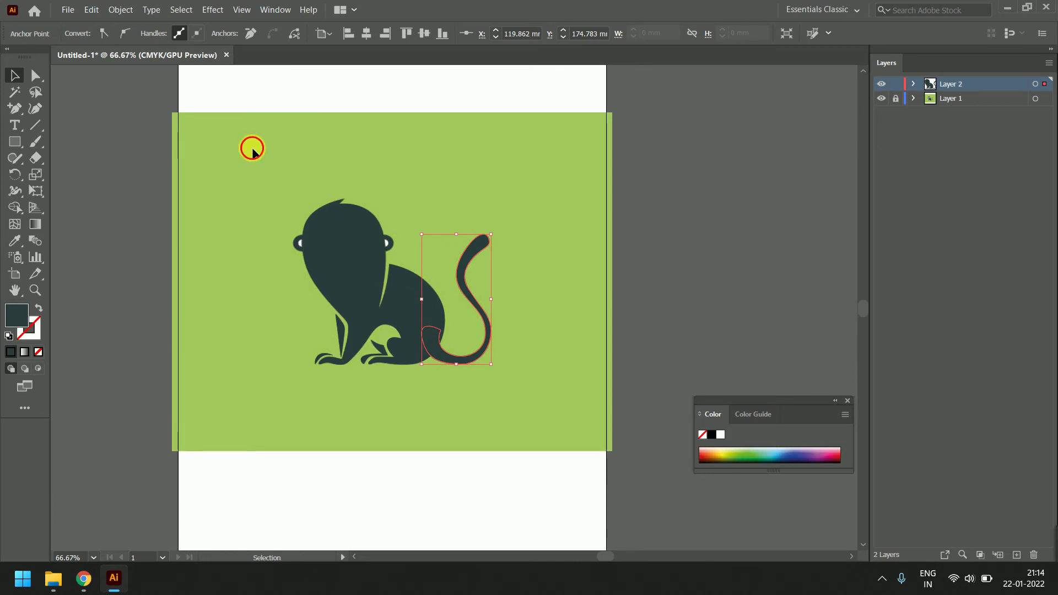
drag(552, 409, 455, 305)
scroll(527, 416, down, 3)
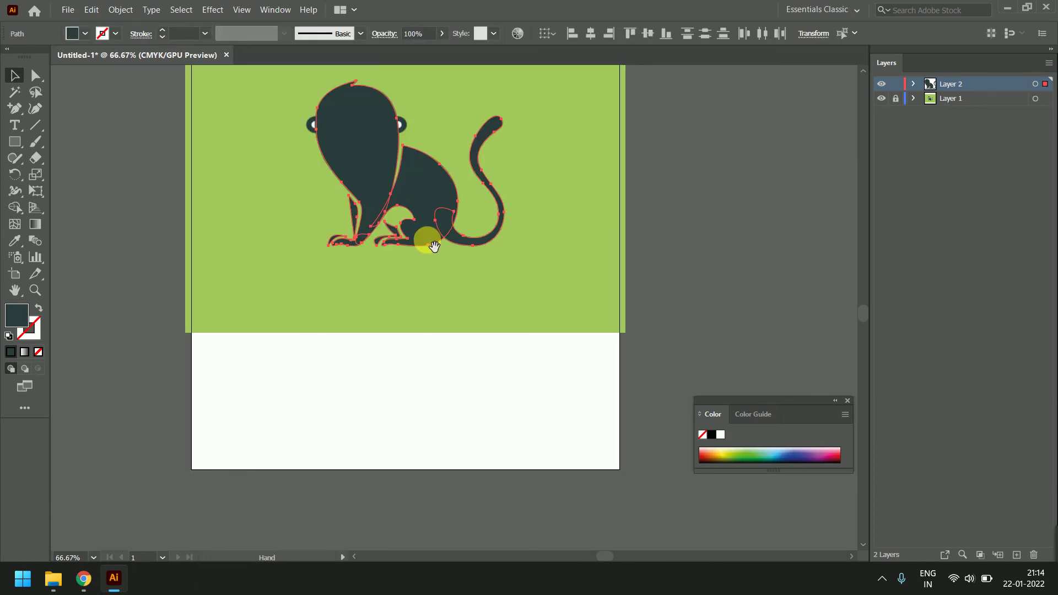
mouse_move(427, 205)
mouse_down()
mouse_move(434, 413)
mouse_move(418, 407)
mouse_up()
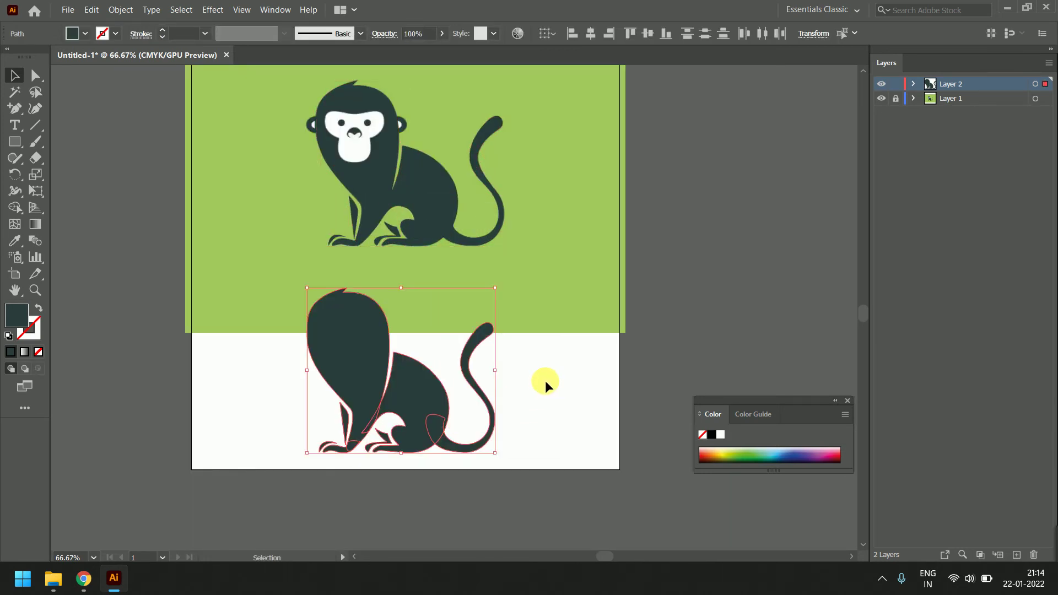
click(545, 380)
scroll(466, 462, up, 4)
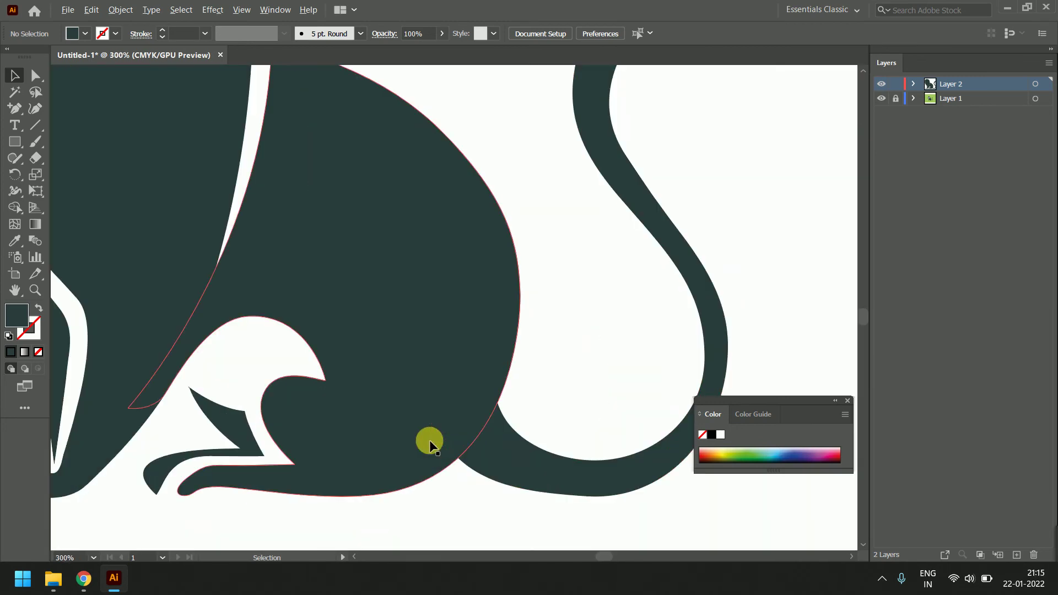
scroll(430, 444, down, 4)
scroll(345, 501, up, 5)
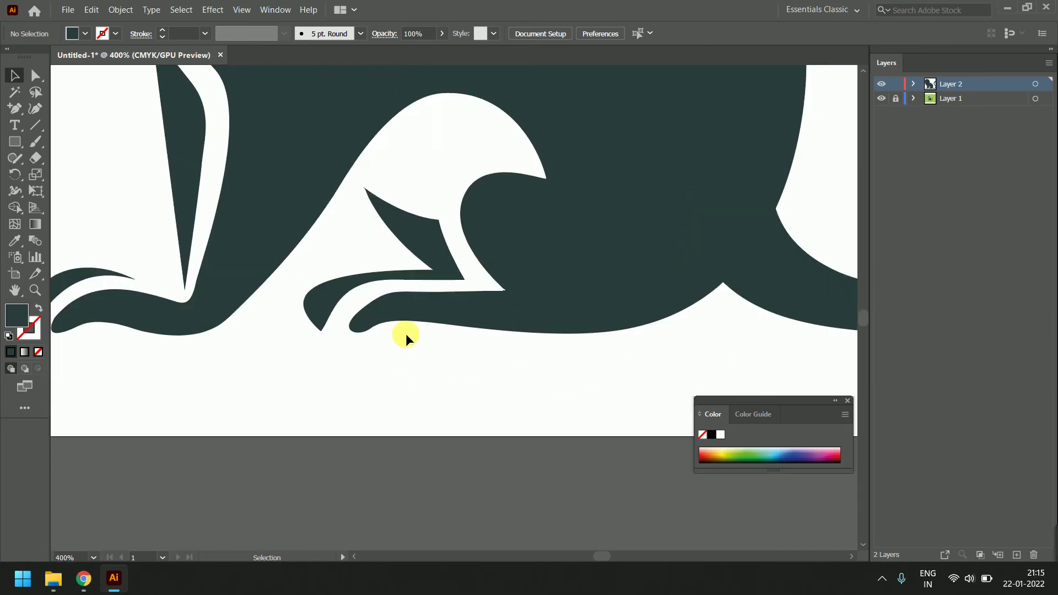
click(413, 320)
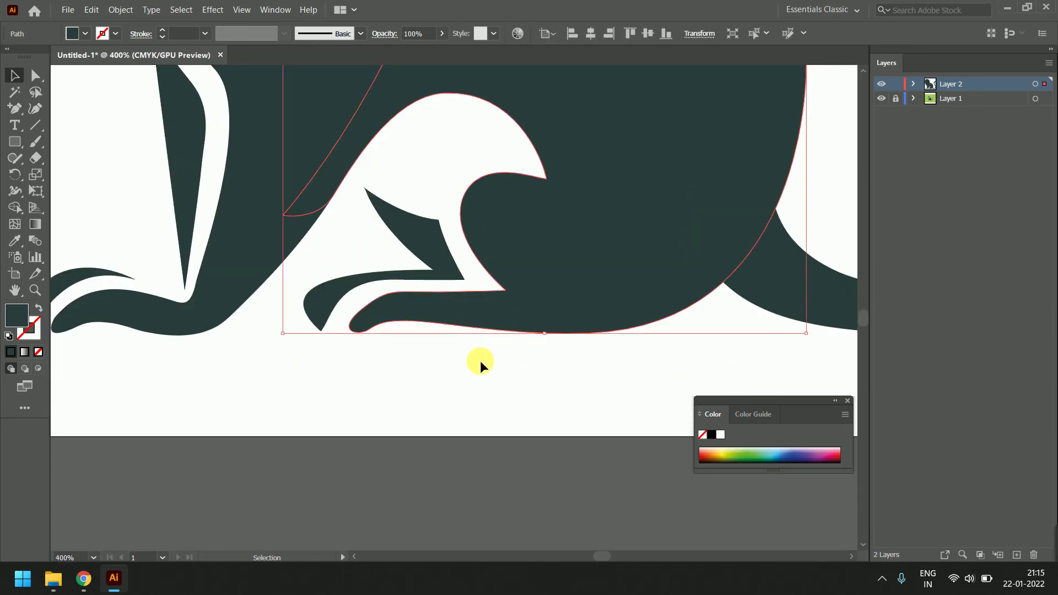
scroll(481, 360, down, 4)
click(727, 216)
scroll(537, 315, up, 3)
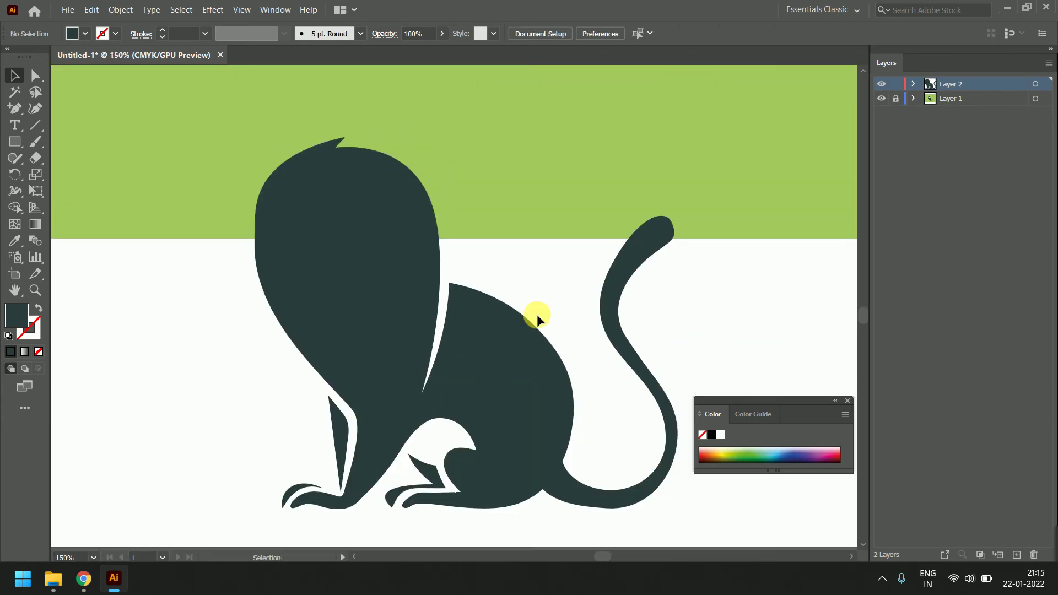
scroll(537, 315, down, 2)
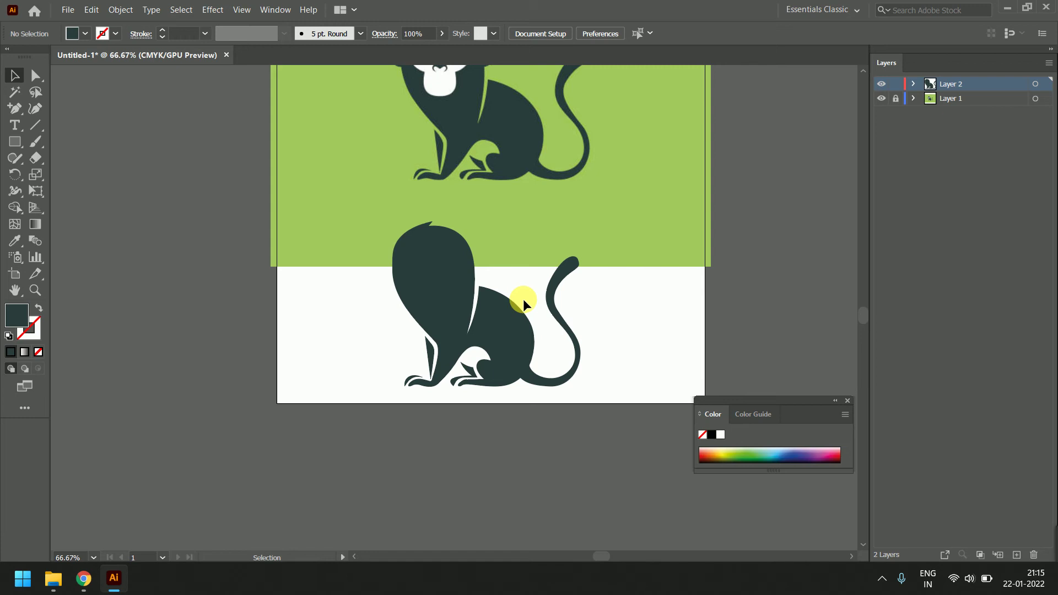
- Undo the move to put the trace back over the artwork, and set its fill to None
key(ctrl+z)
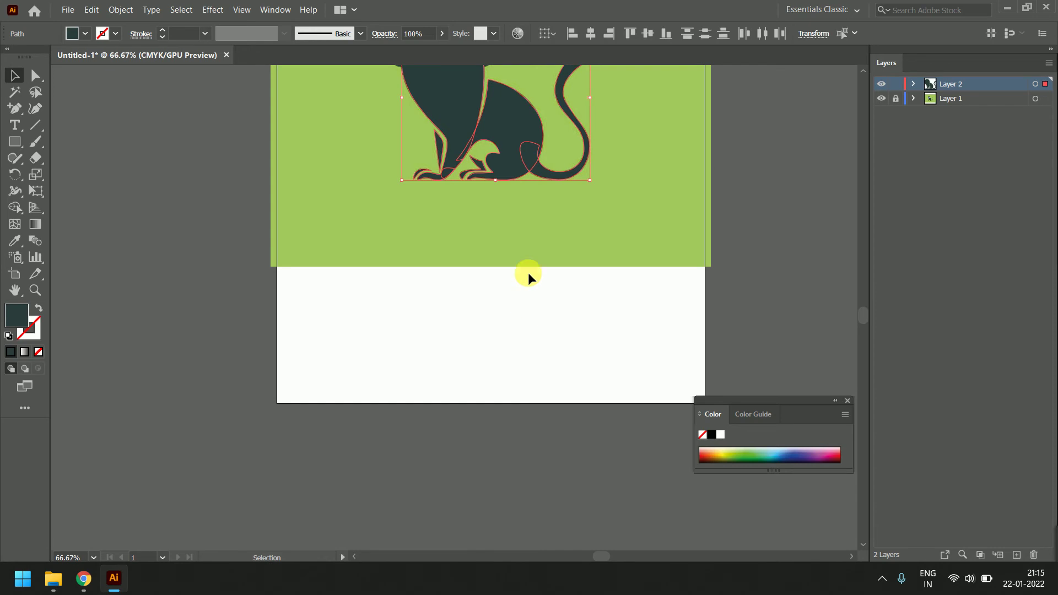
scroll(528, 272, up, 3)
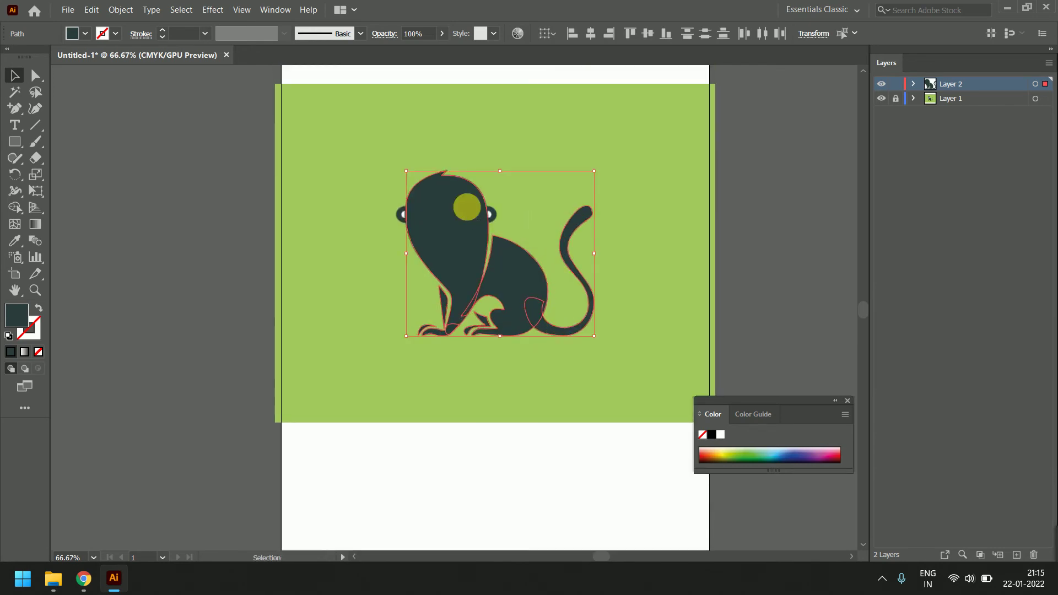
scroll(512, 226, left, 1)
scroll(560, 248, up, 1)
scroll(560, 254, up, 1)
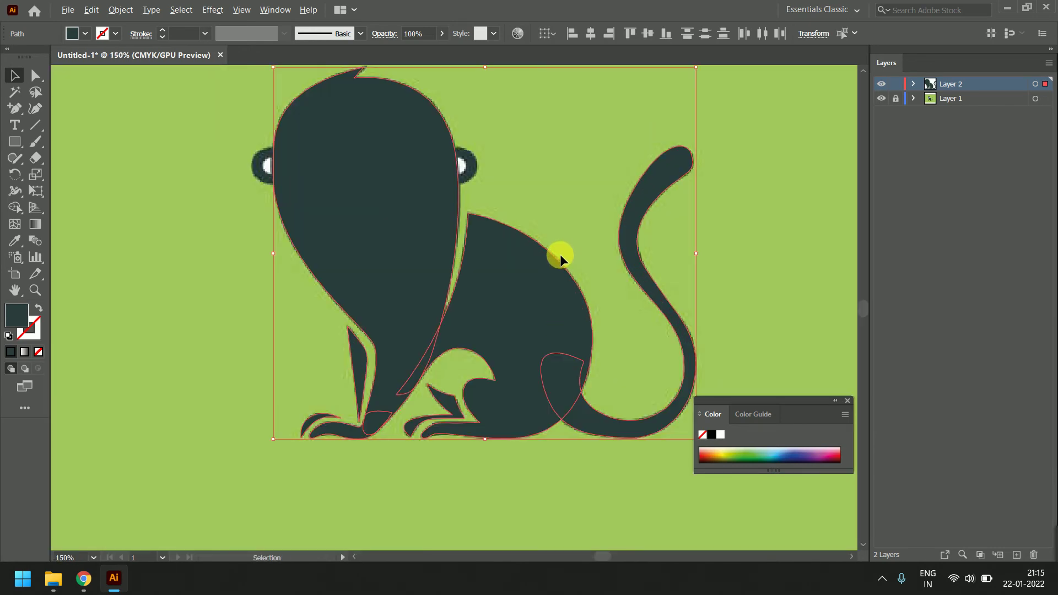
click(38, 352)
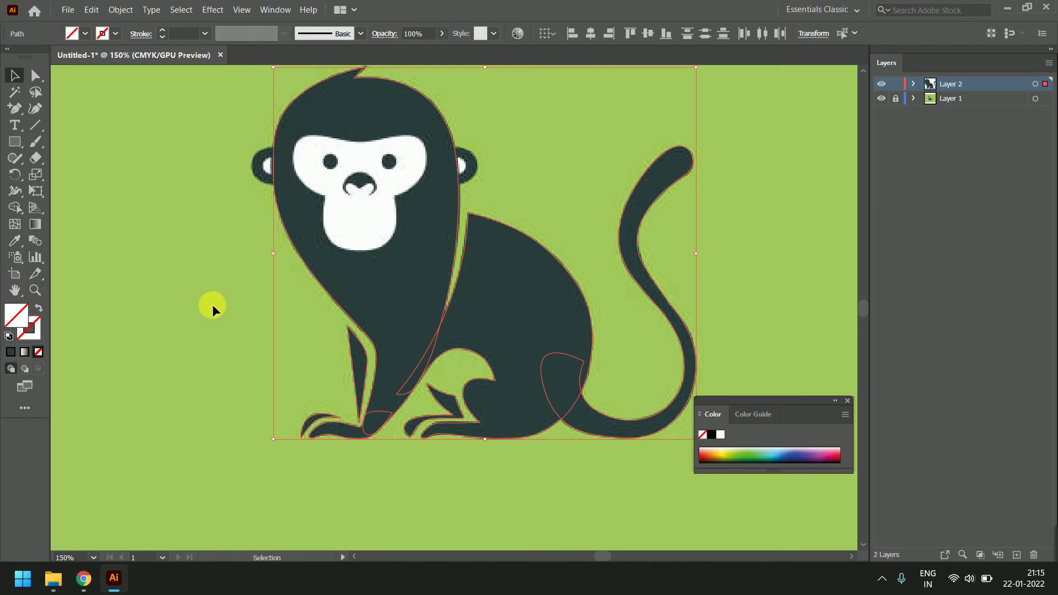
scroll(267, 263, down, 1)
scroll(290, 151, up, 1)
scroll(437, 248, up, 1)
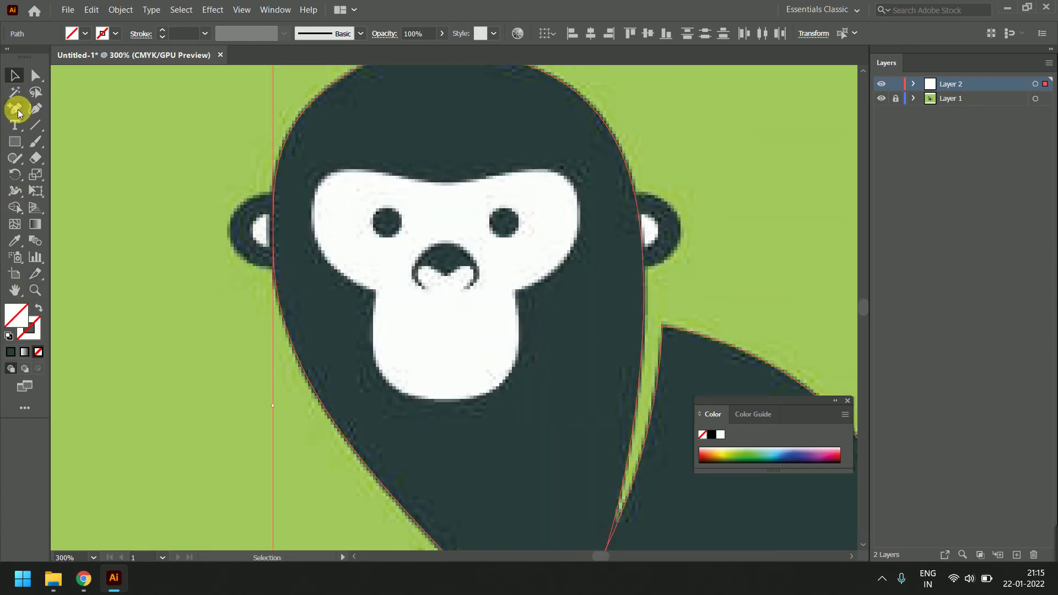
- Draw an Ellipse-tool circle and move and resize it to fit the monkey's left ear
mouse_move(14, 142)
mouse_down()
mouse_move(80, 159)
mouse_move(77, 174)
mouse_up()
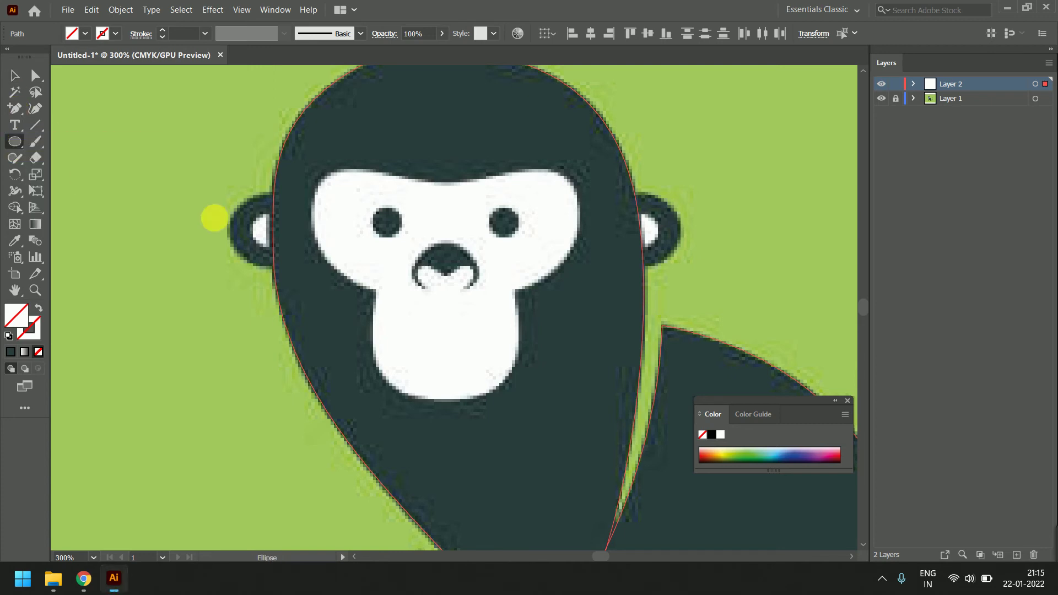
mouse_move(222, 191)
mouse_down()
mouse_move(333, 259)
mouse_move(299, 230)
mouse_up()
click(14, 75)
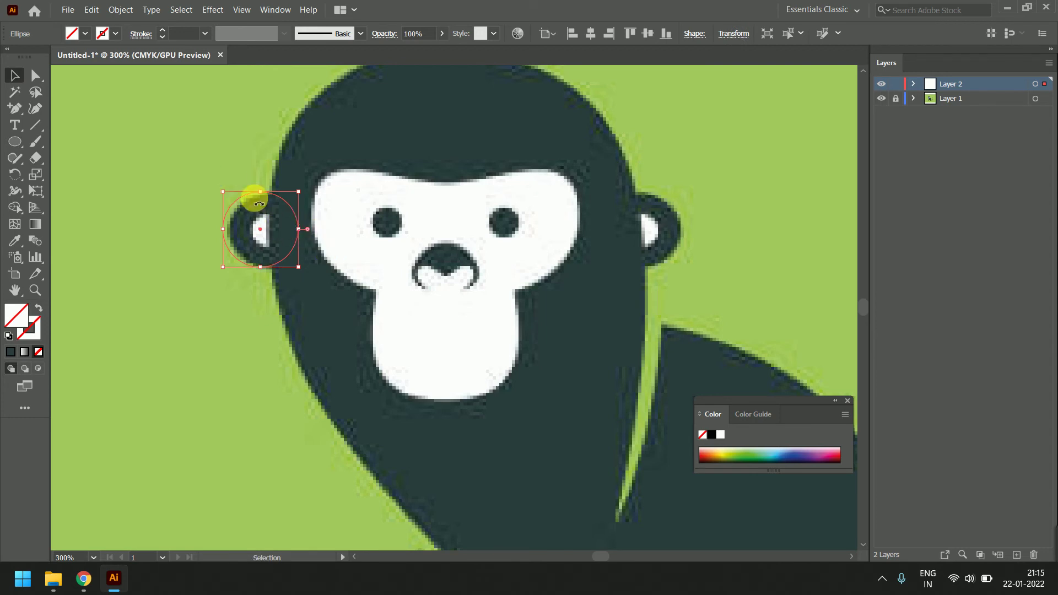
drag(242, 203, 266, 197)
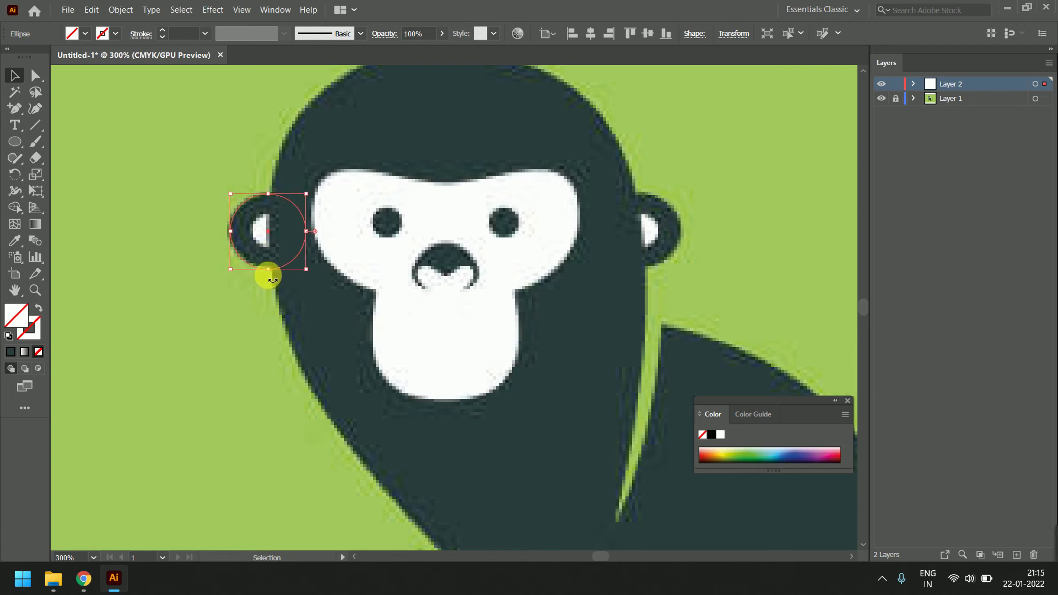
drag(268, 272, 270, 268)
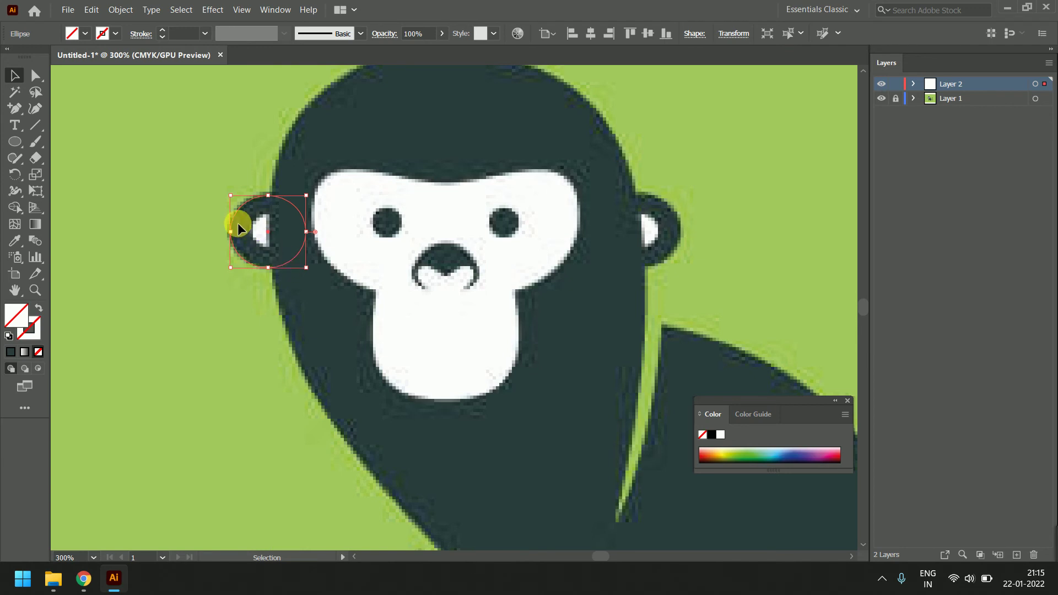
scroll(237, 223, up, 2)
click(252, 194)
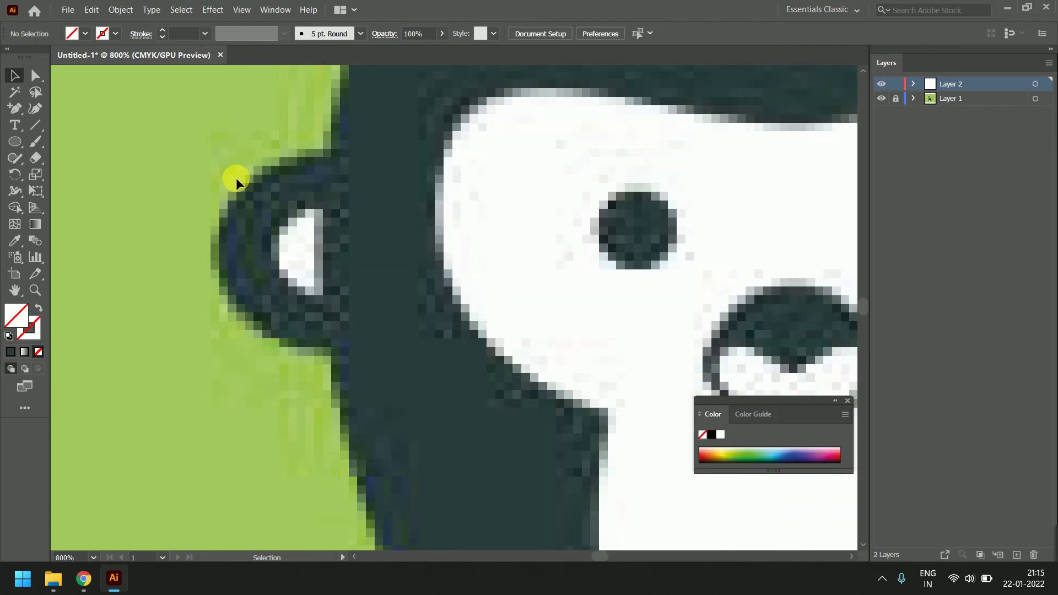
drag(250, 190, 243, 186)
scroll(247, 210, down, 2)
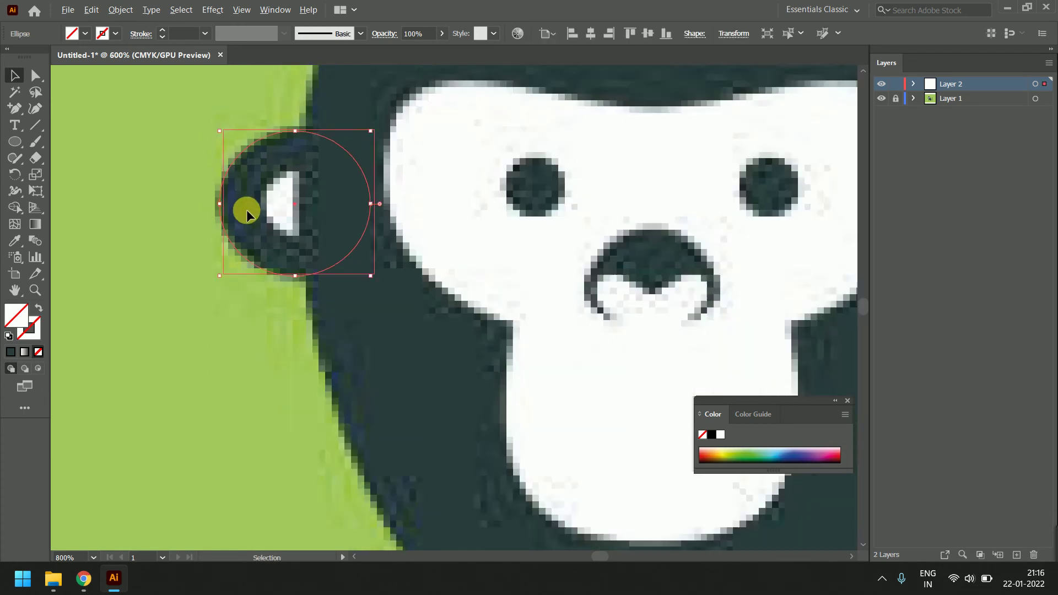
scroll(247, 209, down, 3)
scroll(278, 180, up, 2)
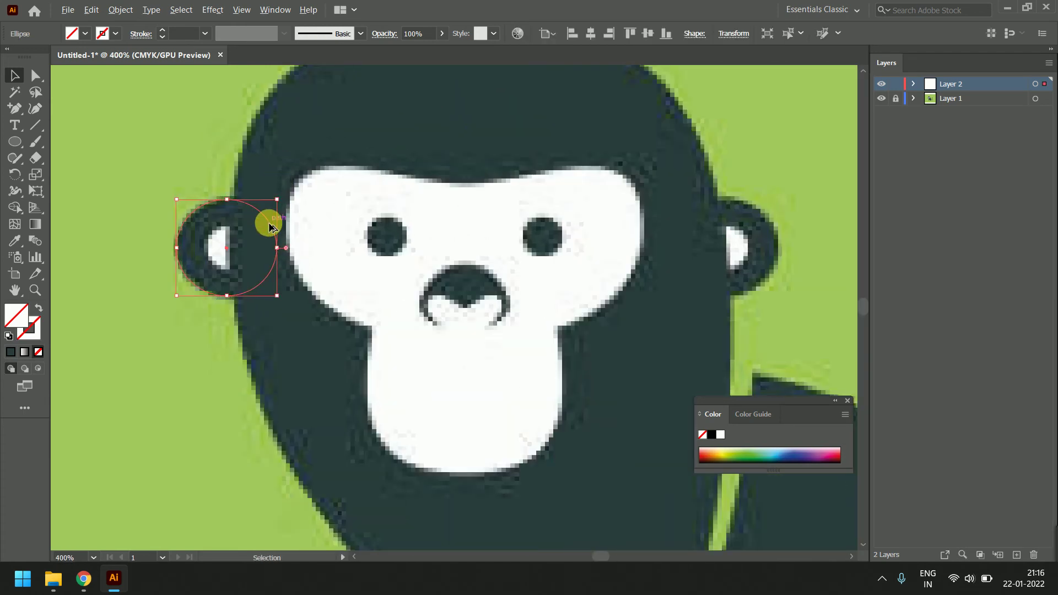
- Alt-drag a copy of the ear circle onto the right ear
drag(270, 226, 625, 239)
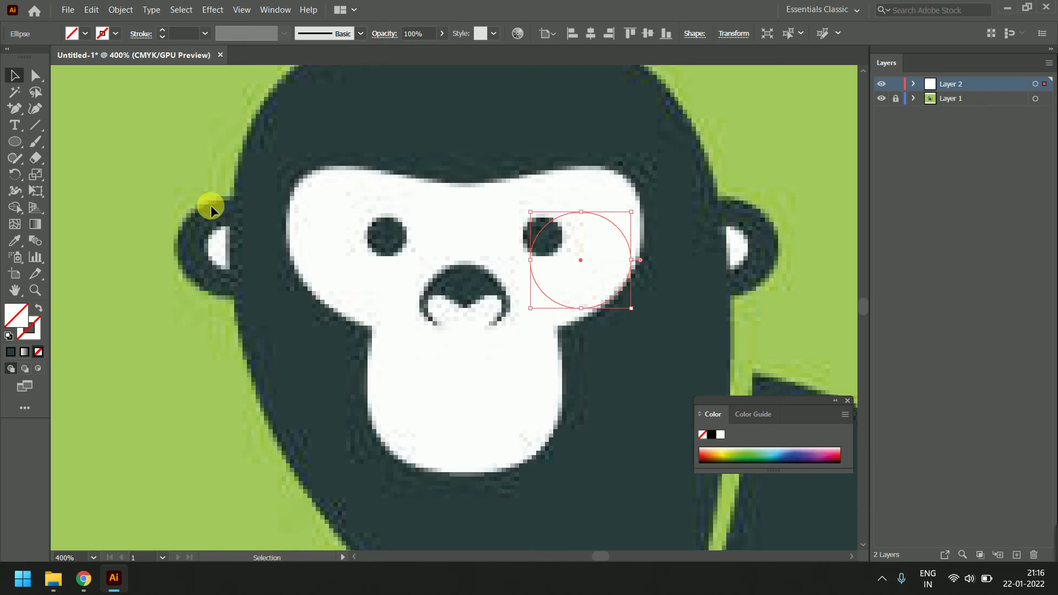
key(ctrl+z)
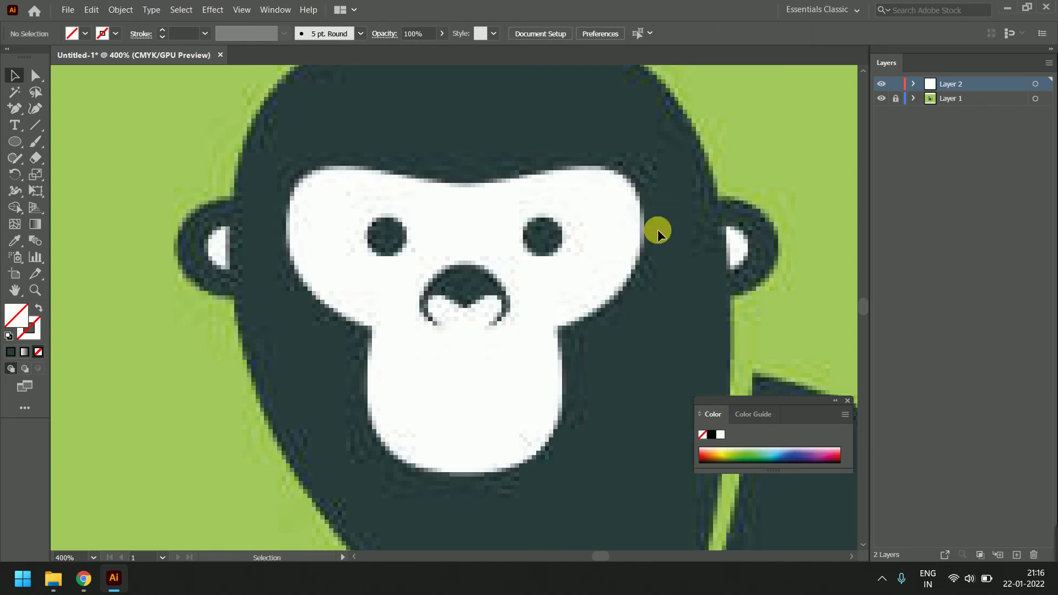
key(ctrl+shift+z)
mouse_move(626, 243)
mouse_down()
mouse_move(788, 238)
mouse_move(772, 228)
mouse_up()
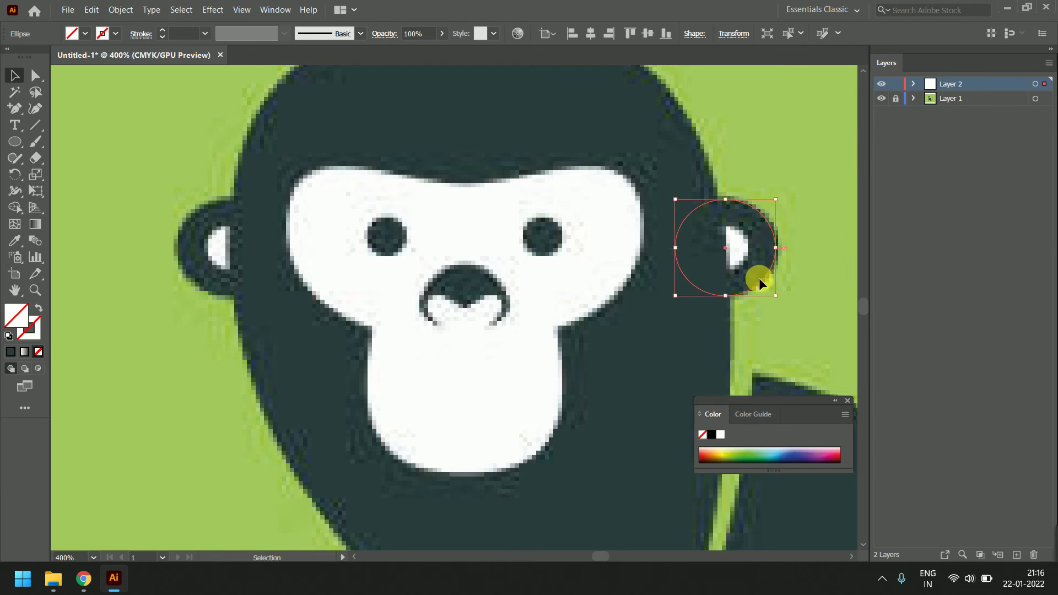
click(209, 203)
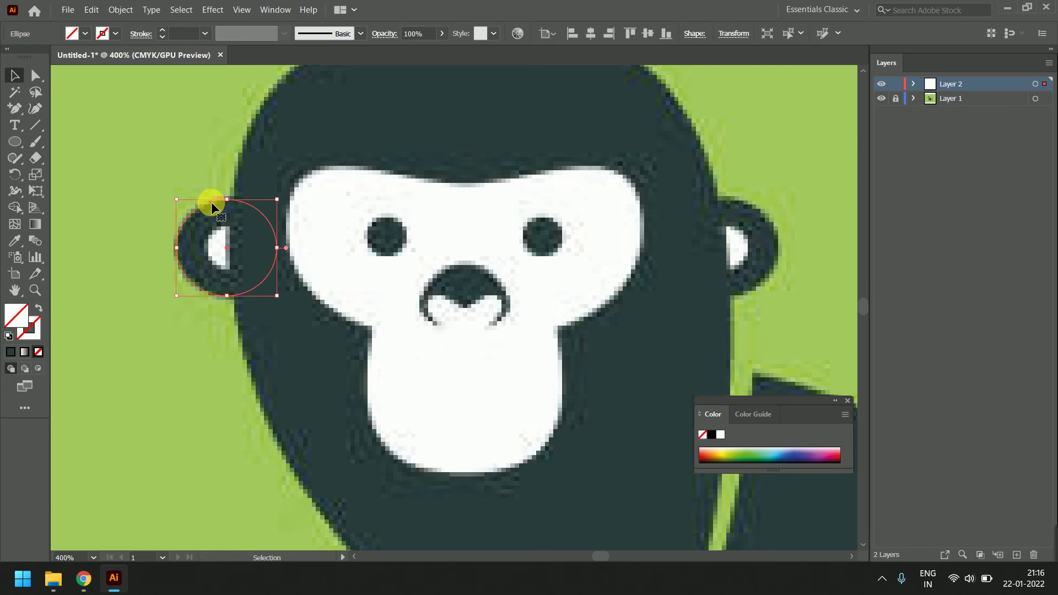
scroll(299, 200, down, 1)
scroll(299, 200, down, 2)
scroll(299, 200, down, 1)
scroll(299, 200, up, 2)
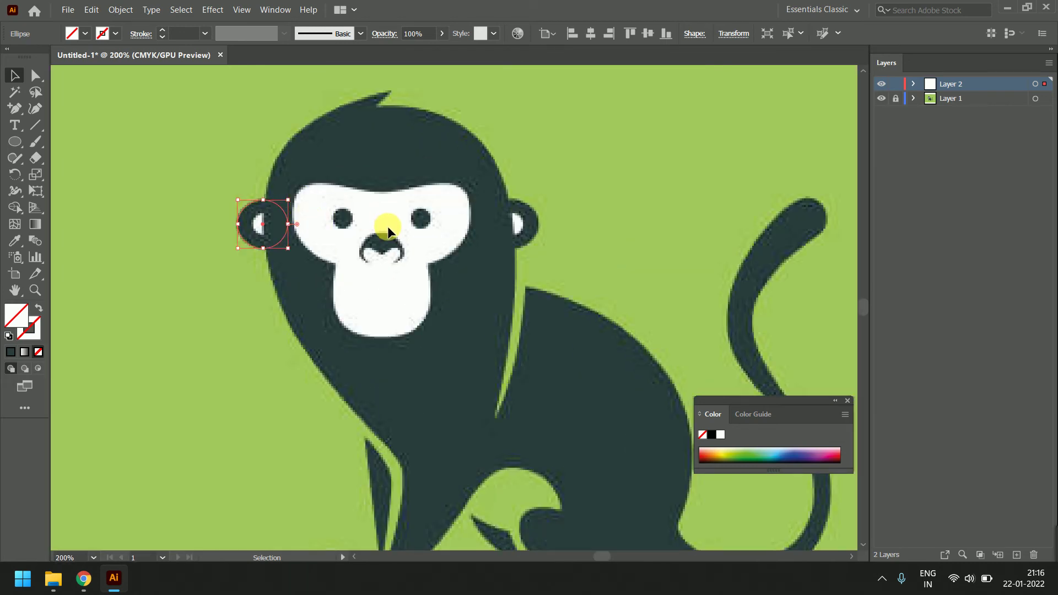
- Shrink the right-ear circle into a smaller ellipse and move it toward the inner ear
scroll(535, 215, up, 1)
scroll(525, 225, up, 2)
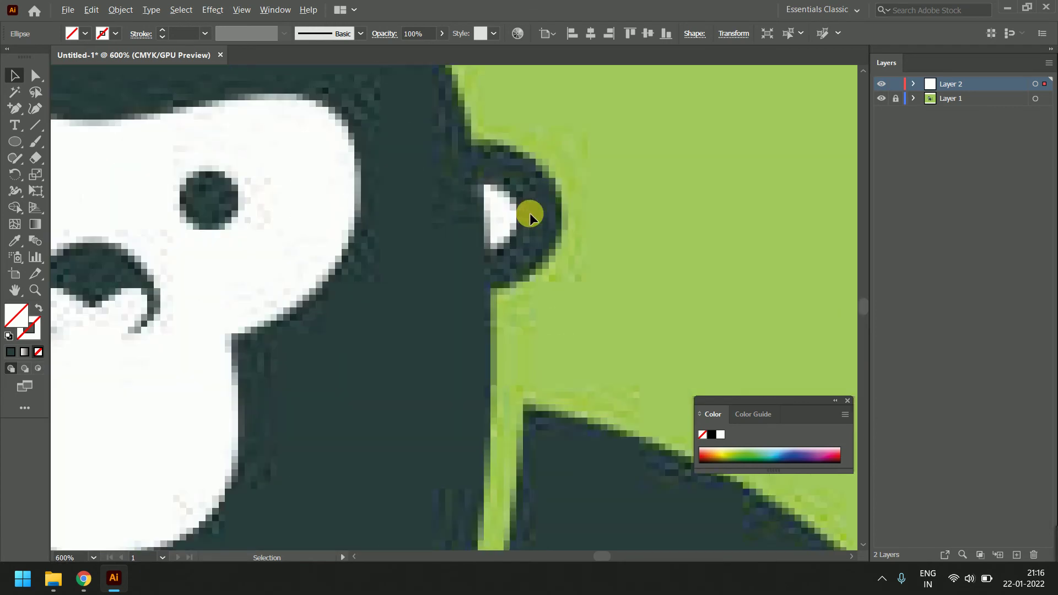
click(542, 169)
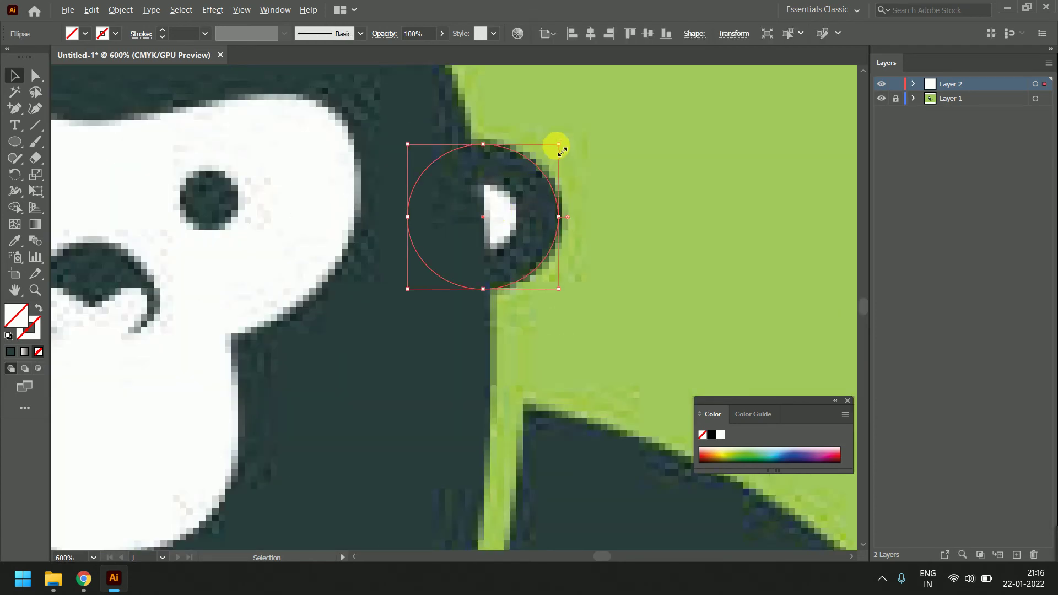
drag(562, 151, 528, 177)
click(537, 172)
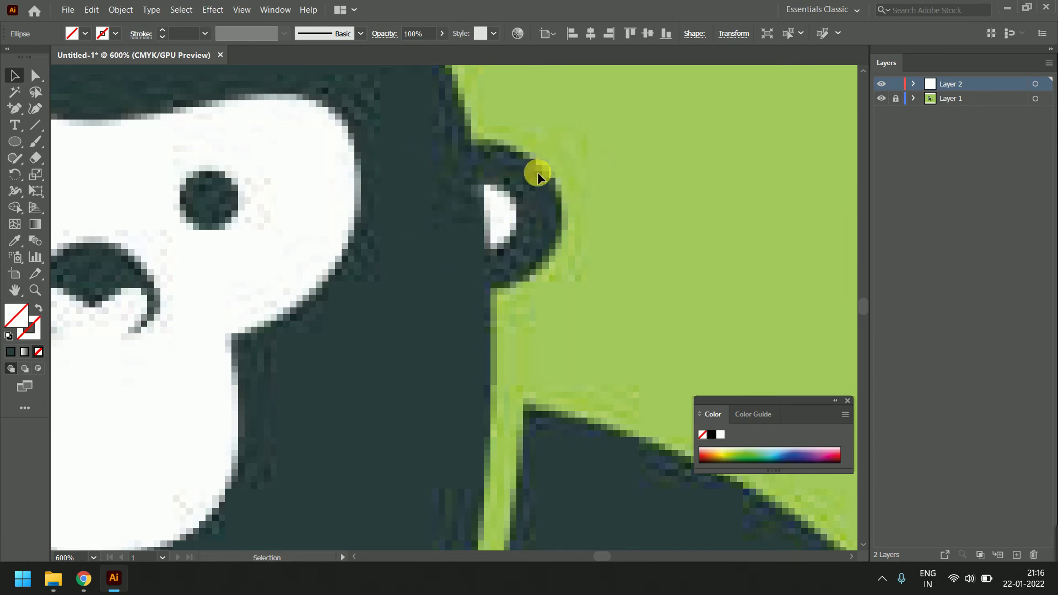
click(534, 196)
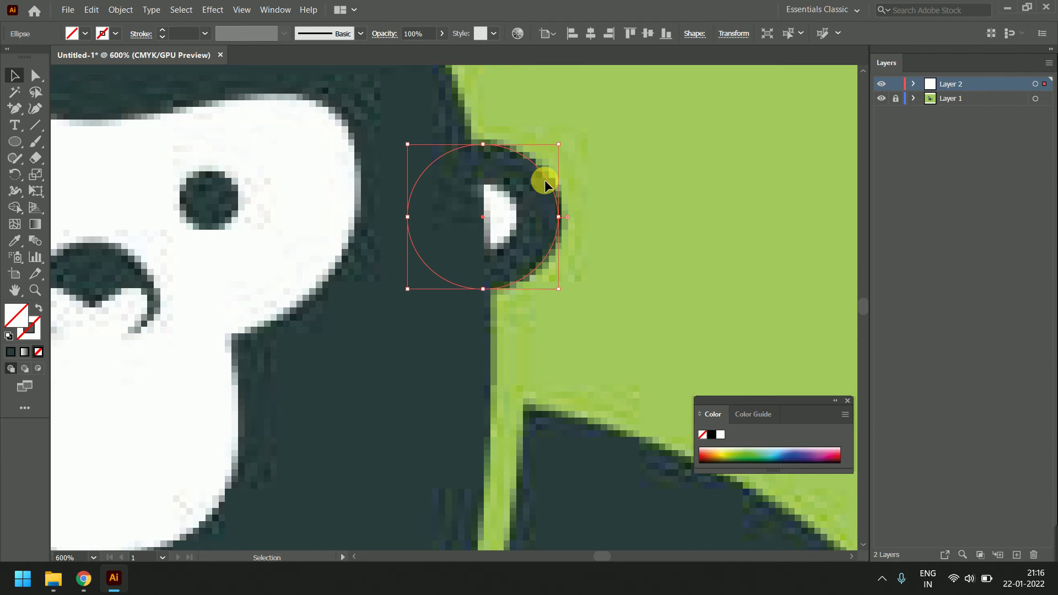
drag(543, 174, 550, 183)
mouse_move(539, 142)
mouse_down()
mouse_move(529, 163)
mouse_move(461, 180)
mouse_up()
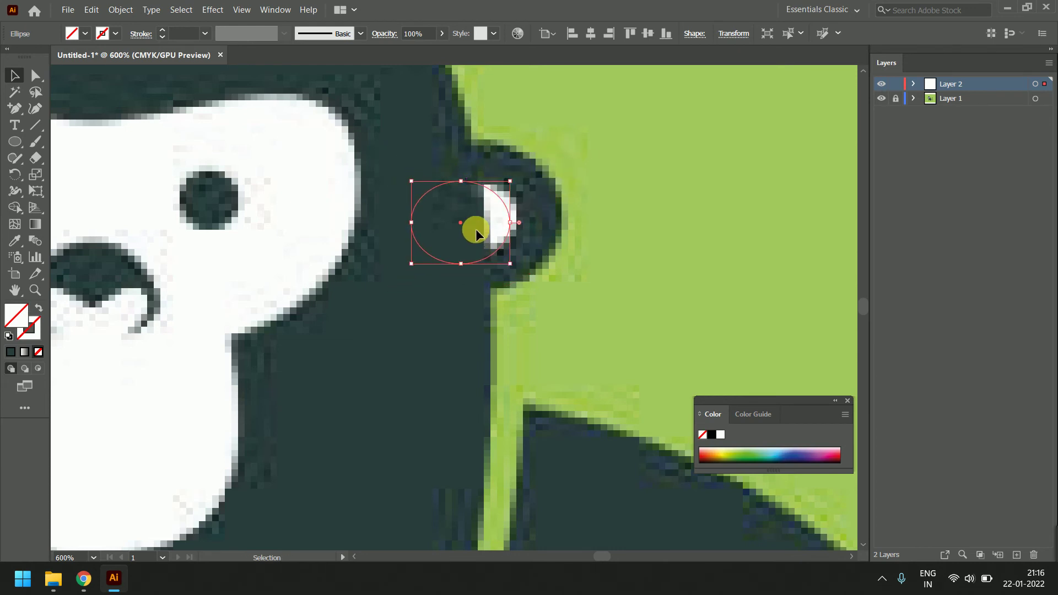
click(518, 197)
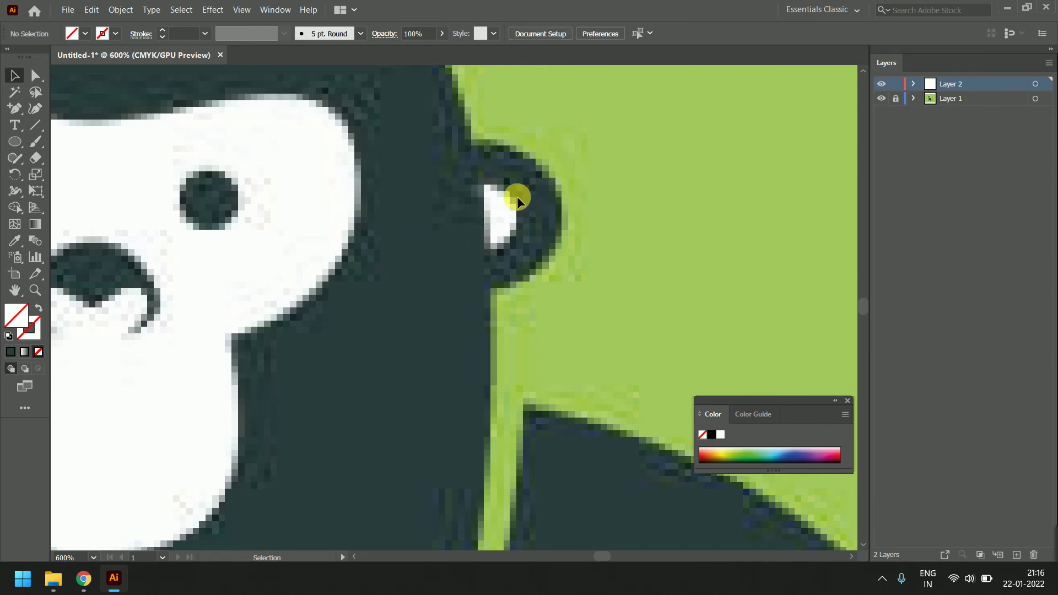
- Narrow and nudge the ellipse until it sits over the white inner ear
mouse_move(503, 207)
mouse_down()
mouse_move(509, 194)
mouse_move(466, 177)
mouse_move(477, 243)
mouse_up()
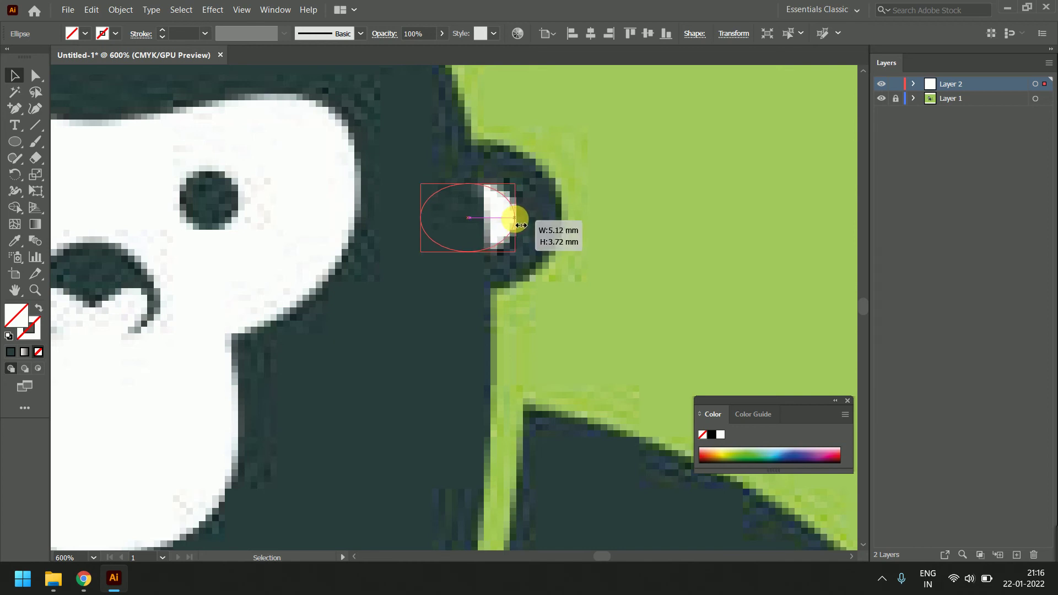
drag(526, 225, 516, 217)
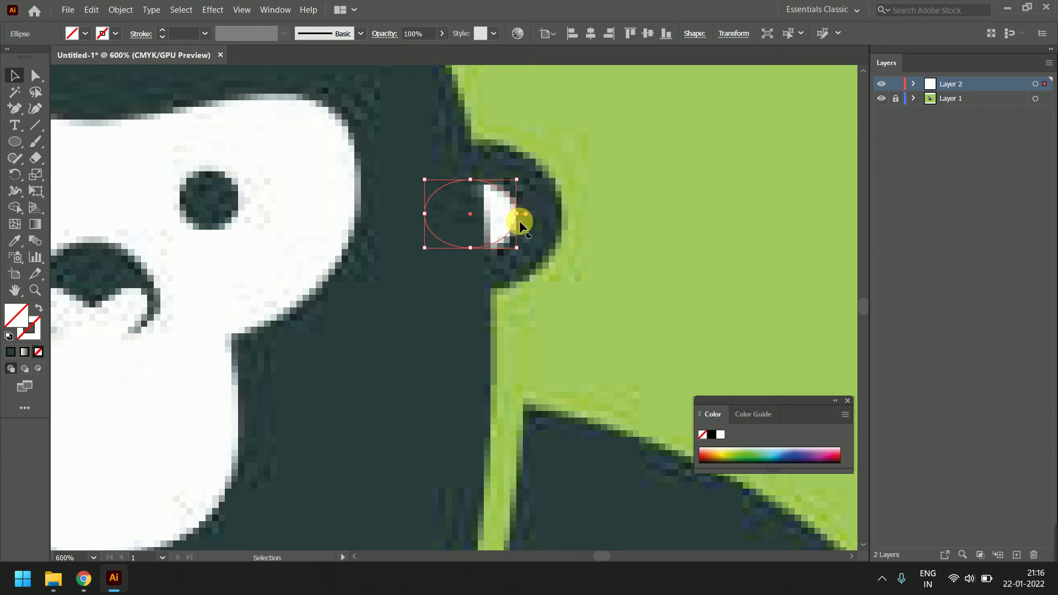
key(Right)
key(Right)
key(Up)
scroll(519, 225, up, 2)
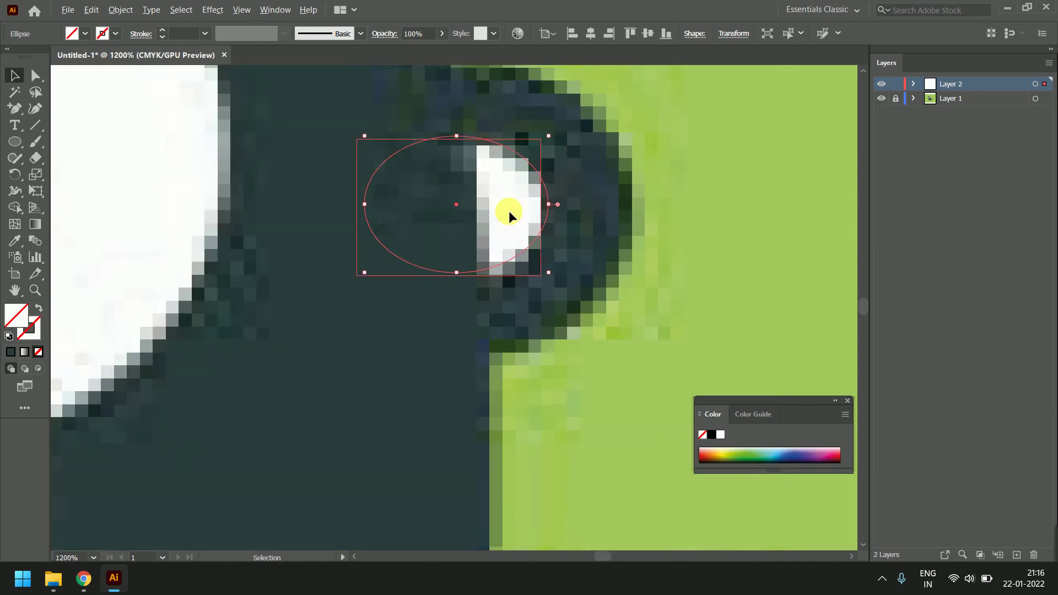
scroll(508, 211, up, 1)
drag(540, 167, 533, 170)
scroll(528, 196, down, 1)
scroll(524, 195, down, 4)
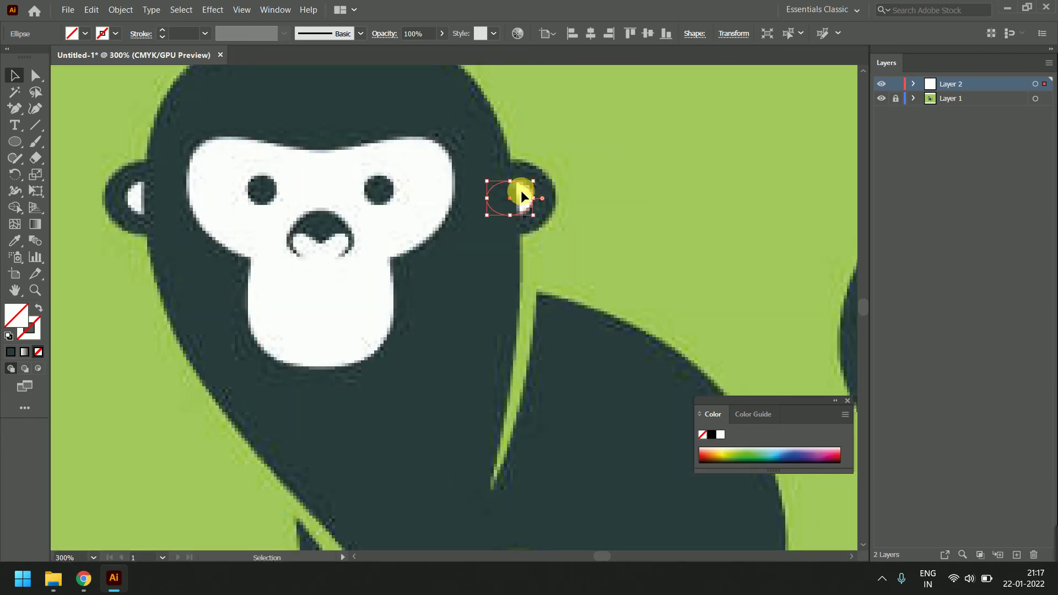
scroll(525, 189, up, 1)
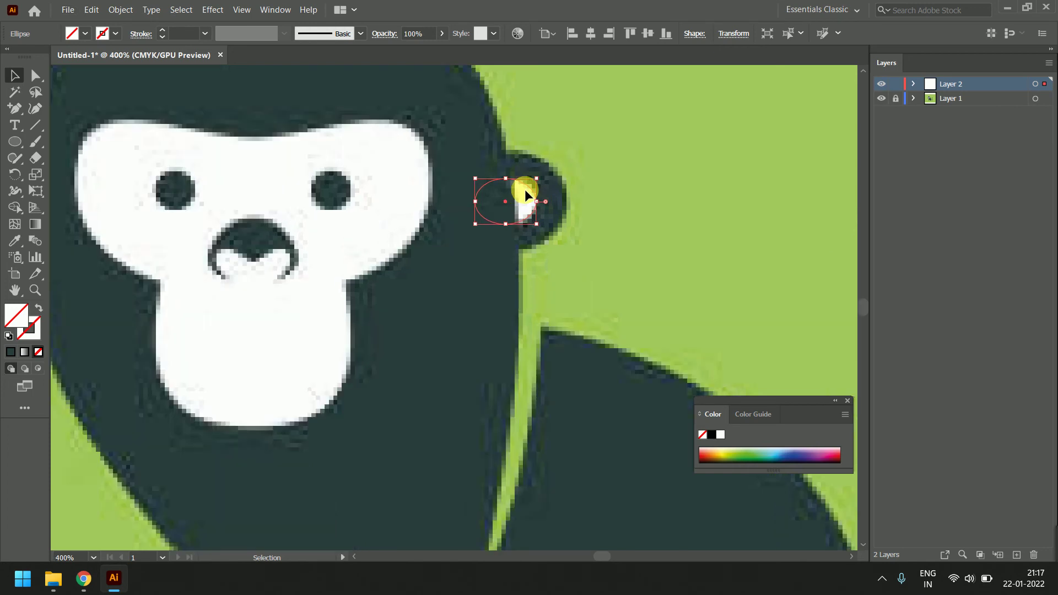
- Alt-drag a copy of the inner-ear ellipse onto the left inner ear
mouse_move(525, 189)
mouse_down()
mouse_move(429, 206)
mouse_move(188, 185)
mouse_up()
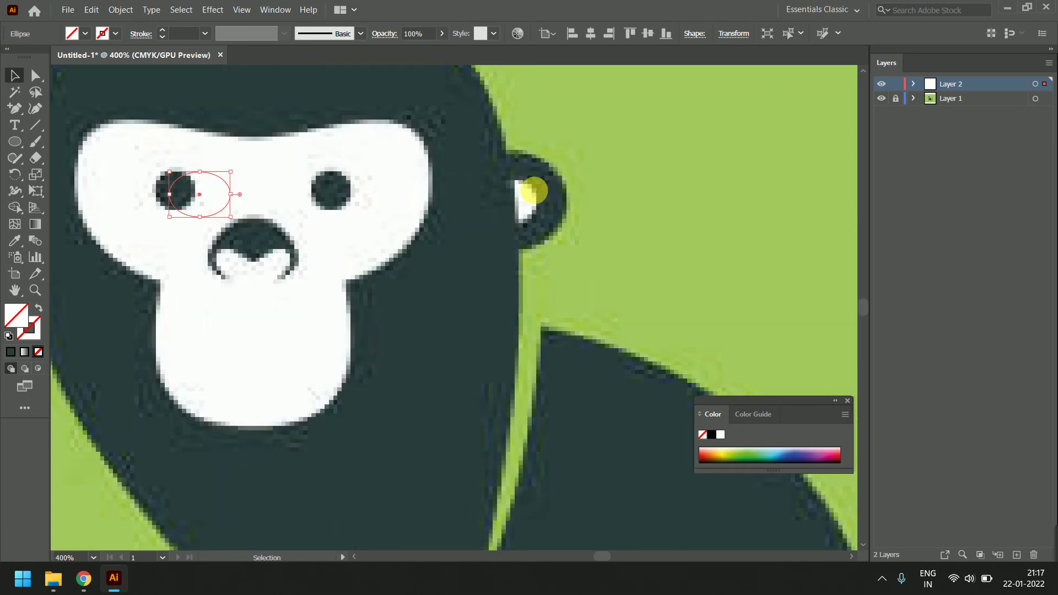
key(ctrl+z)
scroll(427, 214, left, 5)
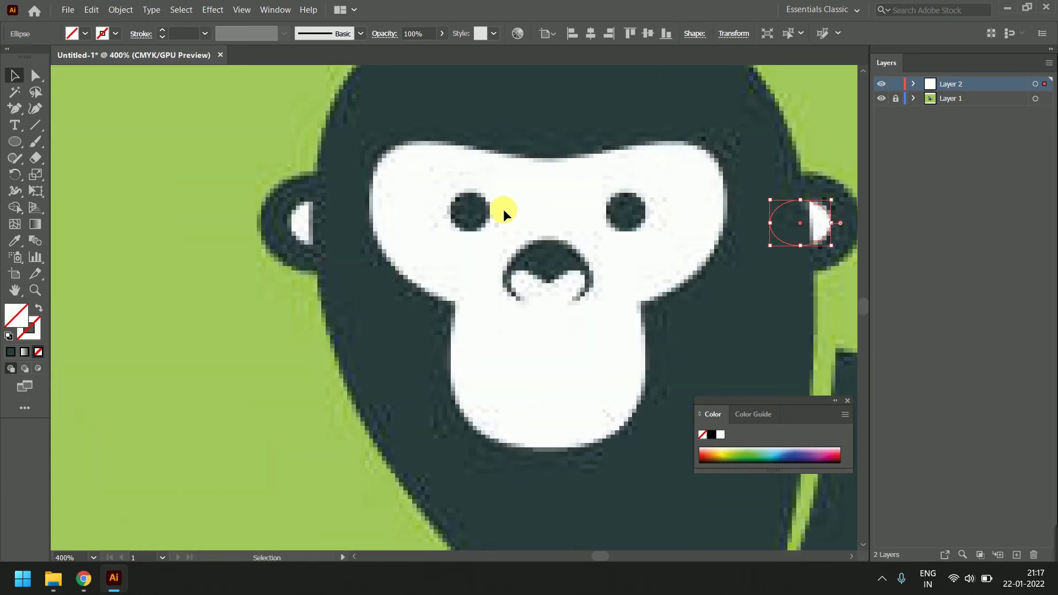
key(ctrl+shift+z)
drag(513, 209, 340, 210)
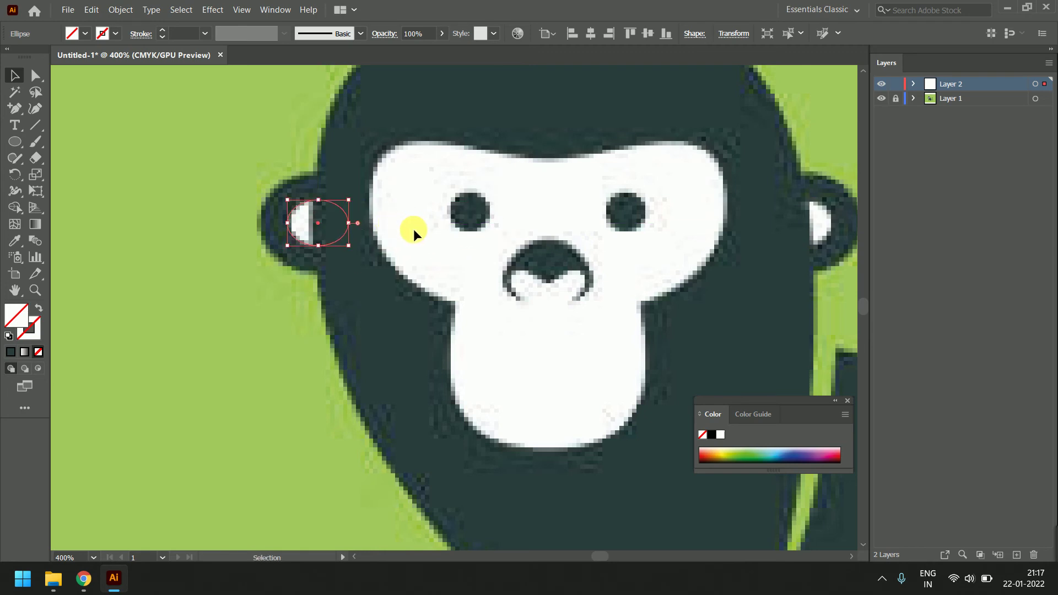
scroll(411, 232, down, 5)
scroll(408, 231, up, 3)
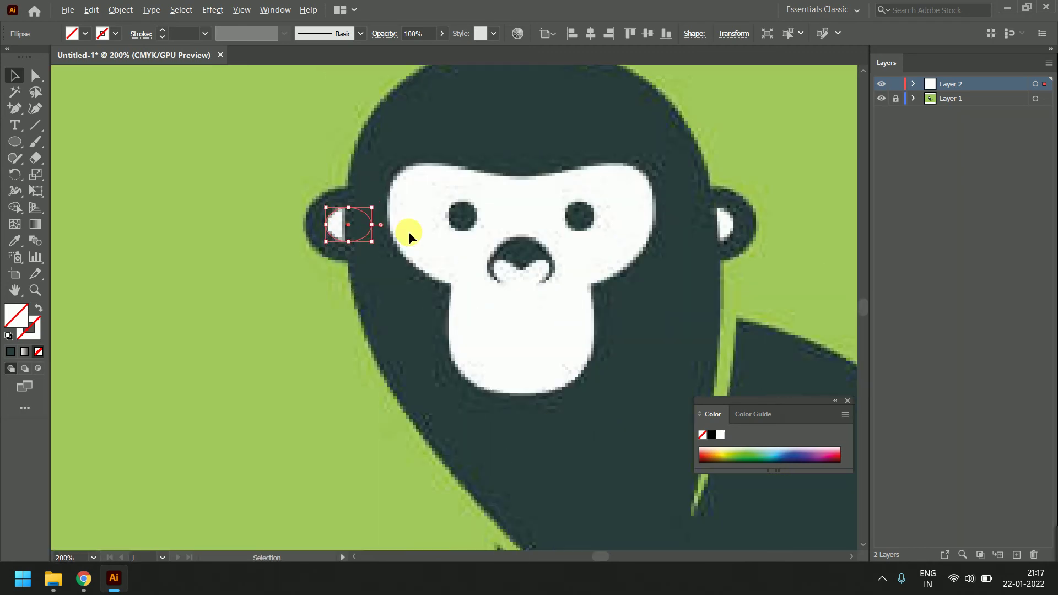
- Fill both inner-ear ellipses with the face's white using the Eyedropper
shift+click(729, 217)
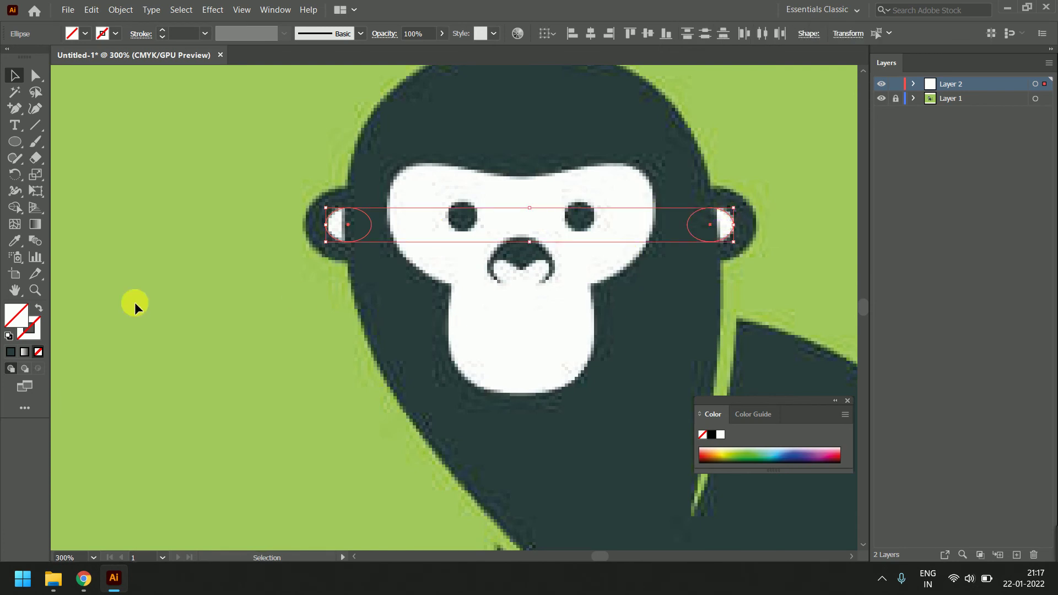
click(15, 240)
click(468, 302)
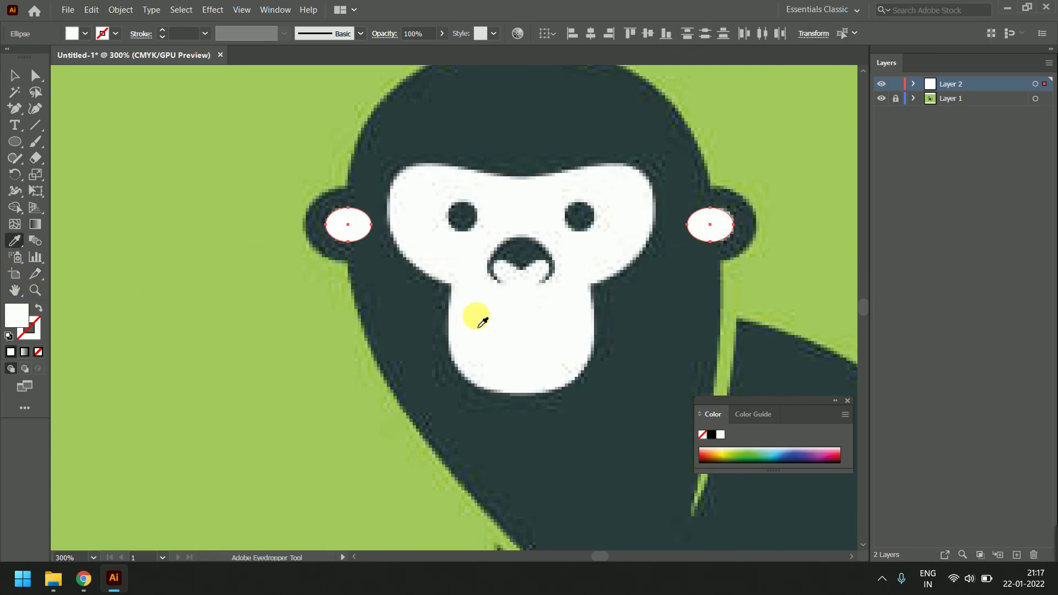
click(15, 75)
- Select the body-and-tail path and Eyedropper the dark teal onto it
scroll(338, 233, down, 2)
scroll(338, 232, down, 2)
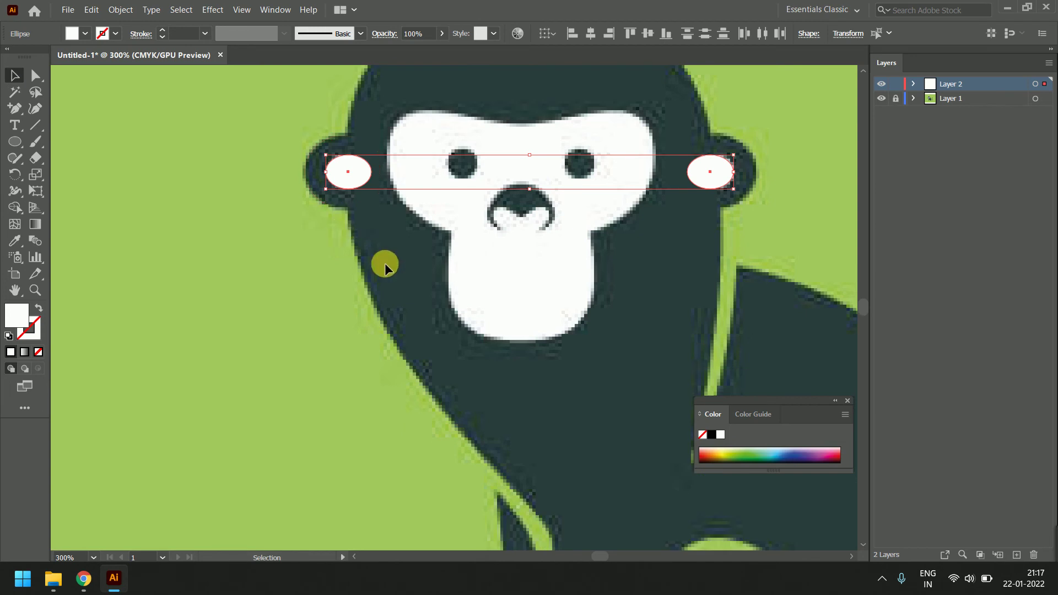
scroll(385, 264, down, 2)
scroll(385, 265, down, 1)
drag(350, 236, 357, 234)
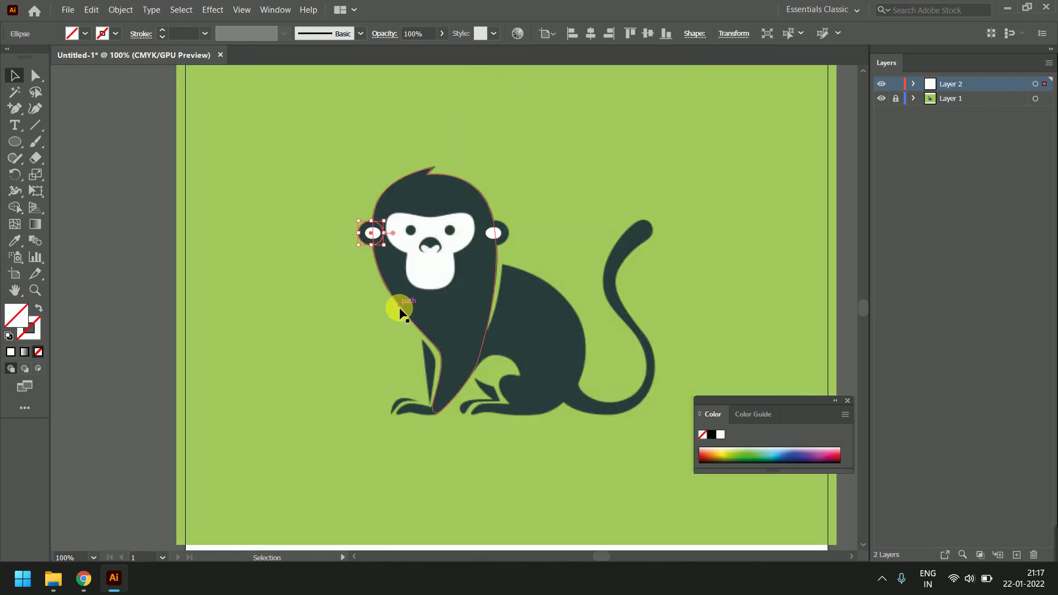
click(419, 316)
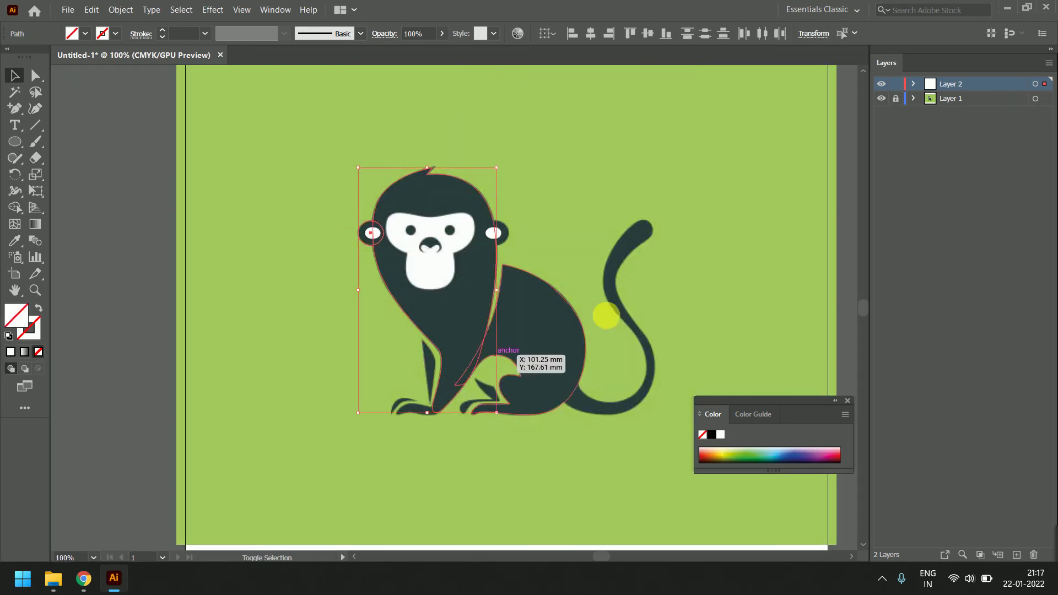
click(402, 414)
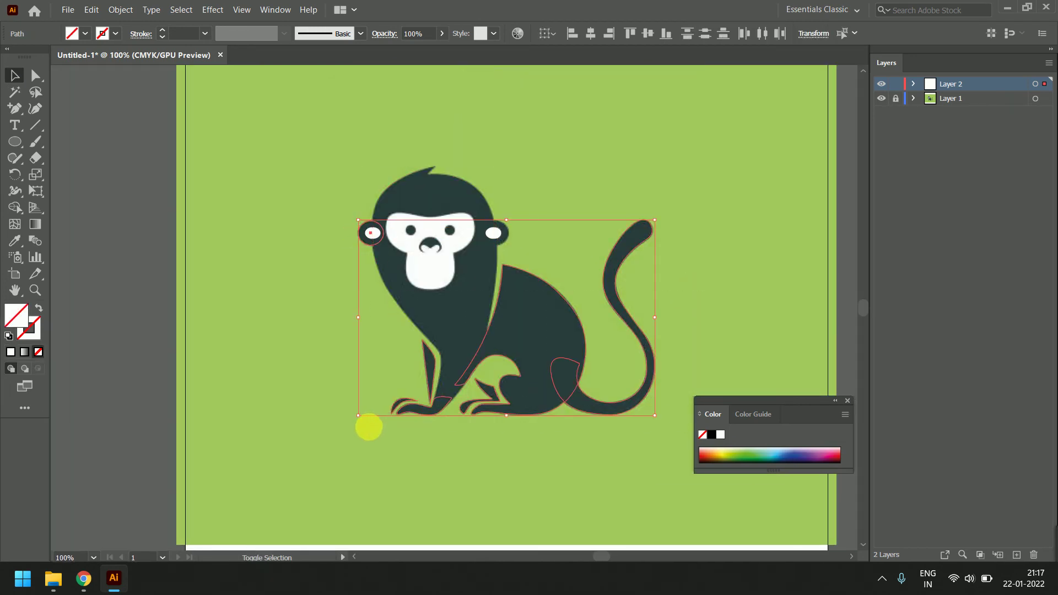
click(15, 241)
click(463, 313)
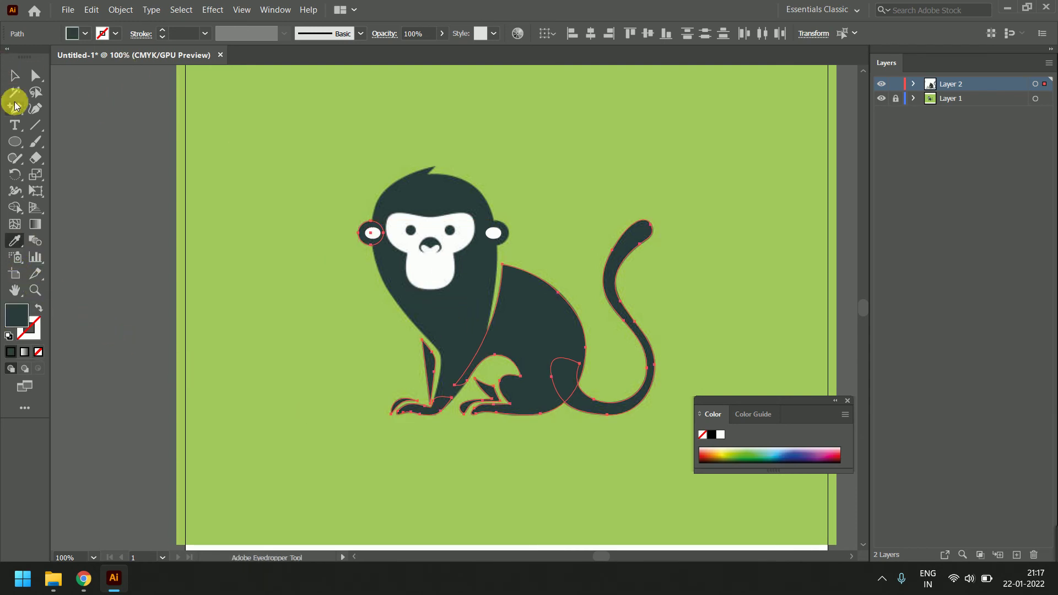
- Select the head outline path, give it the dark teal fill, then deselect
click(16, 76)
click(469, 194)
click(464, 180)
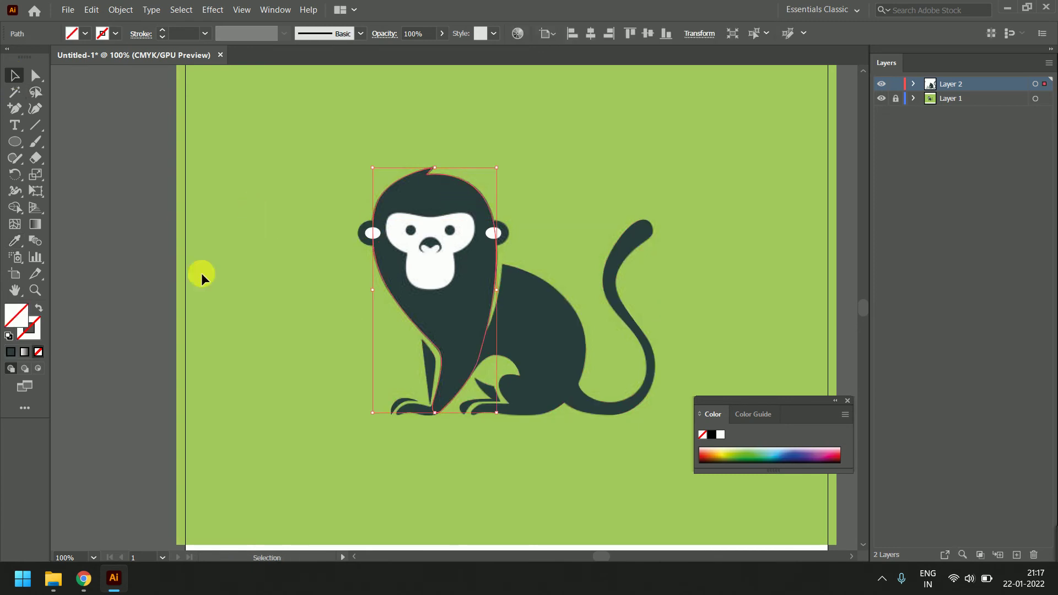
click(15, 241)
click(558, 349)
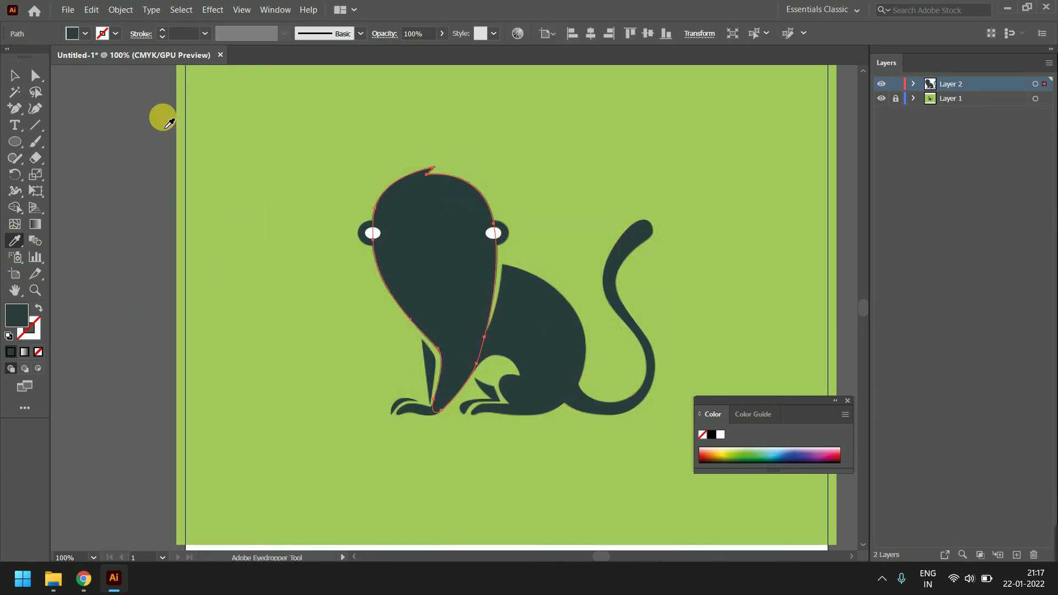
click(15, 76)
click(276, 250)
- Eyedropper the dark teal onto the right ear circle
scroll(508, 237, up, 3)
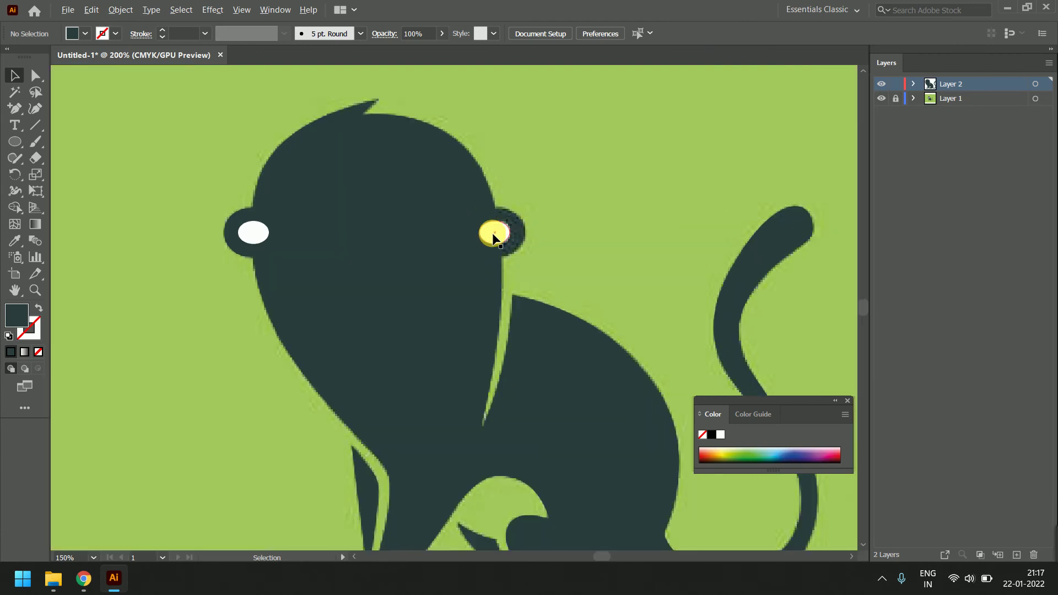
click(539, 224)
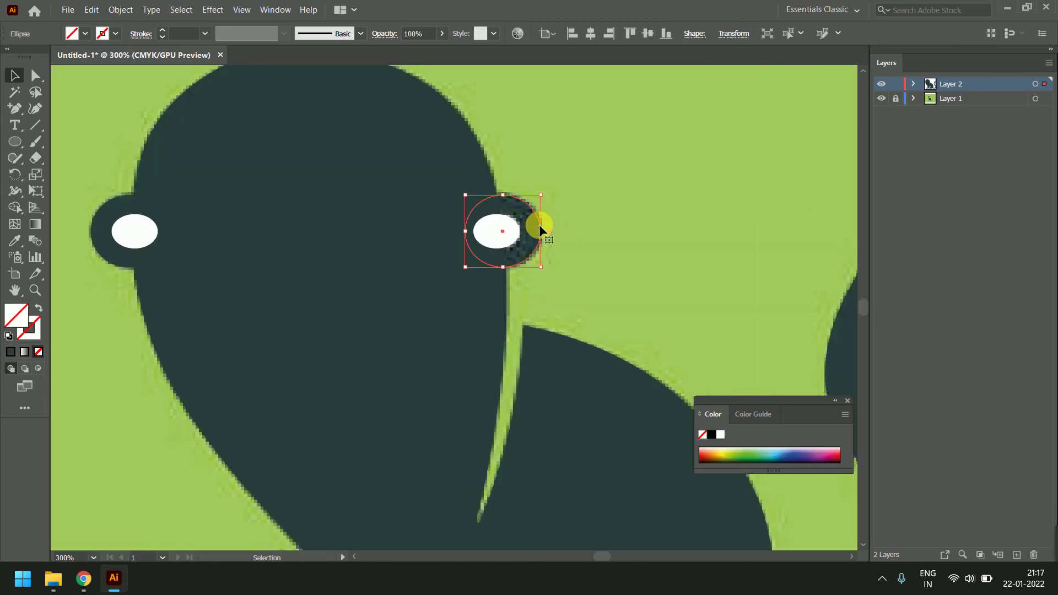
click(15, 240)
click(402, 288)
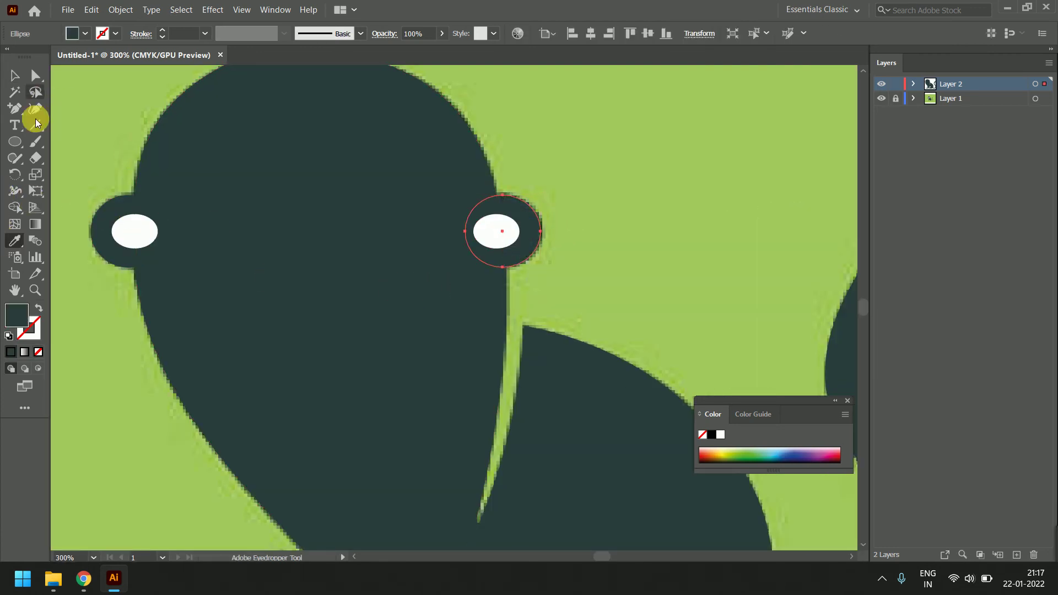
click(14, 76)
- Select both ear circles and white ear ovals and send them behind the head
click(624, 228)
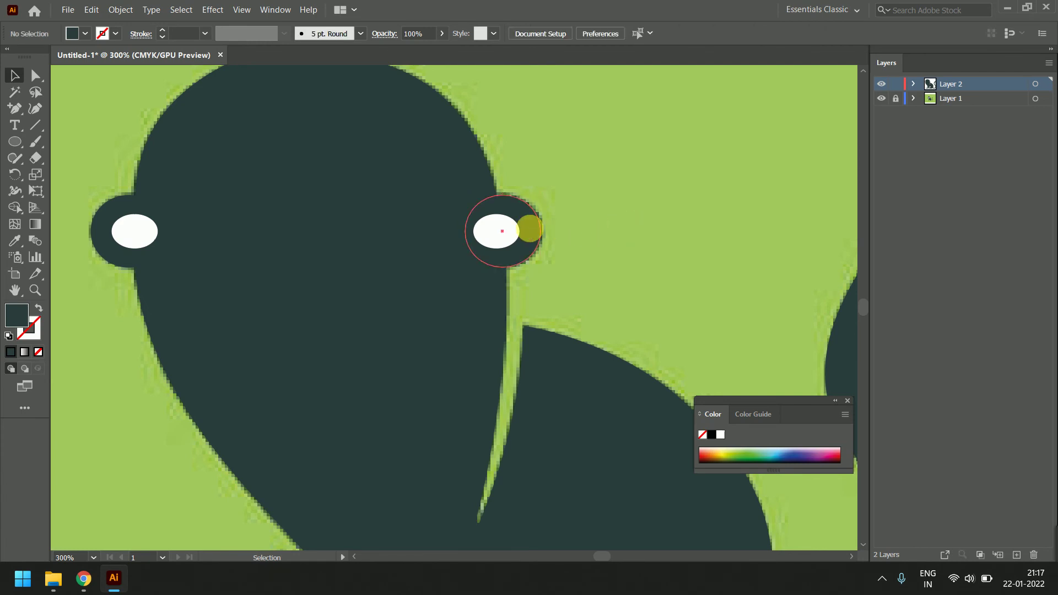
click(529, 230)
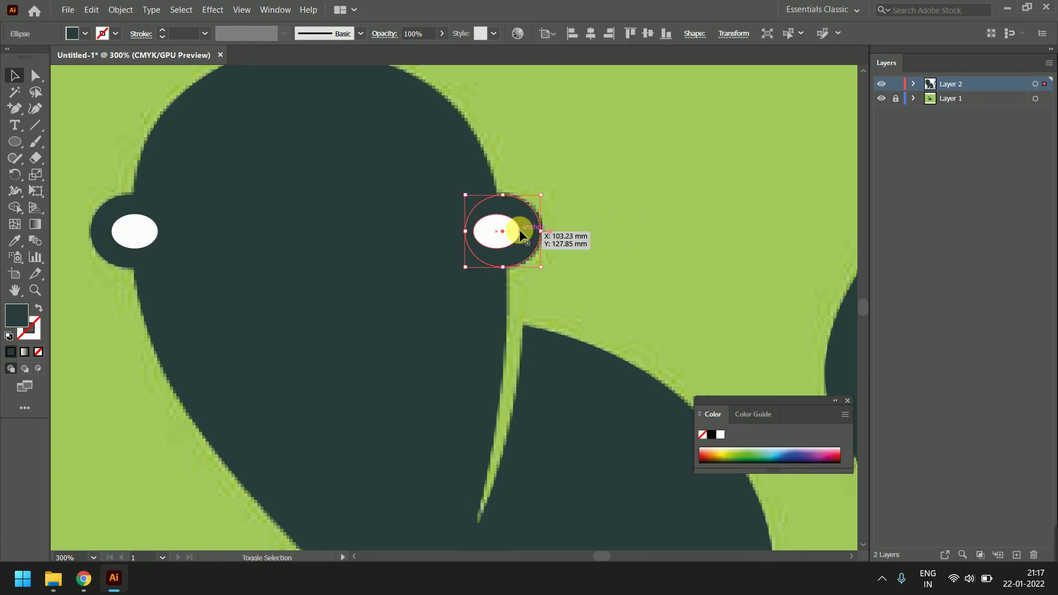
shift+click(95, 212)
shift+click(132, 226)
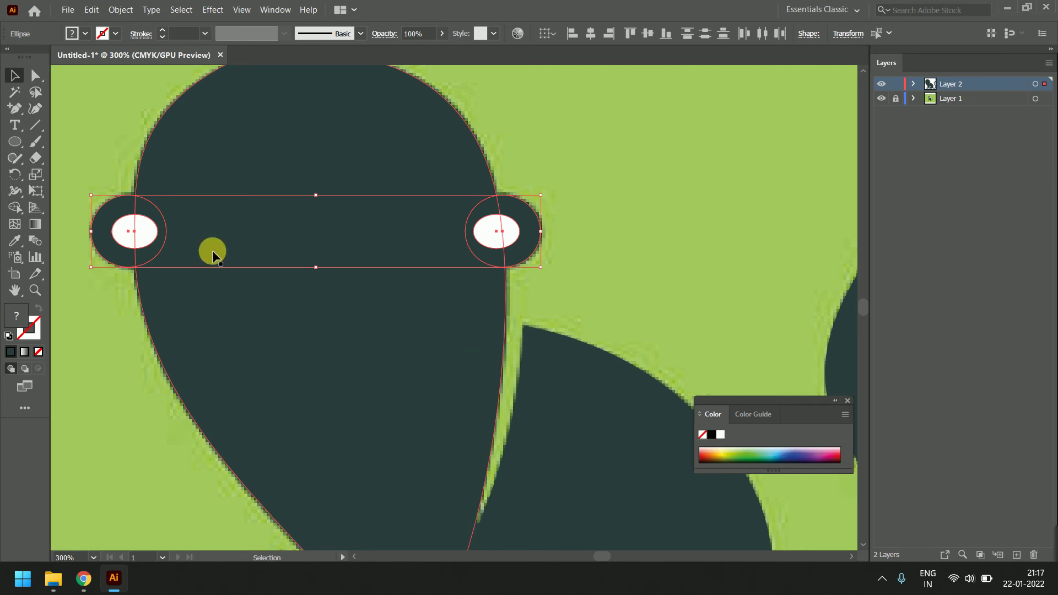
right_click(512, 237)
mouse_move(550, 445)
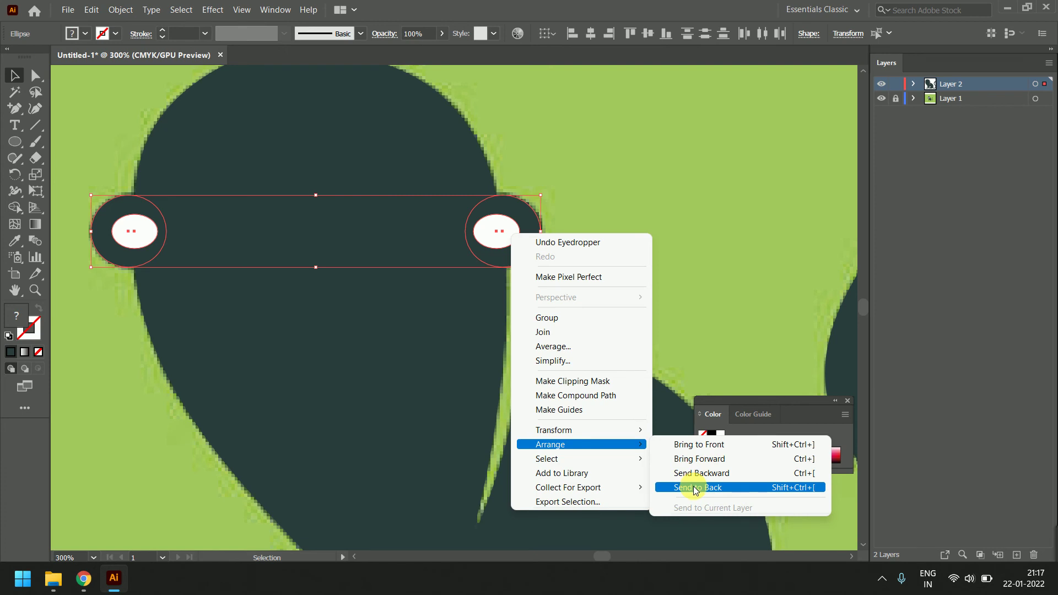
click(696, 488)
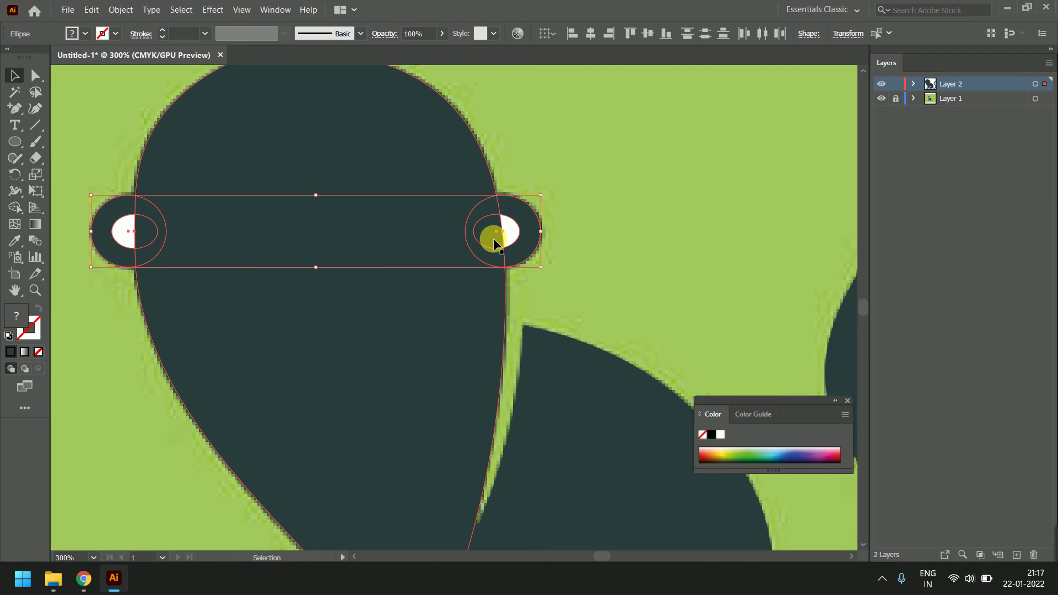
right_click(509, 230)
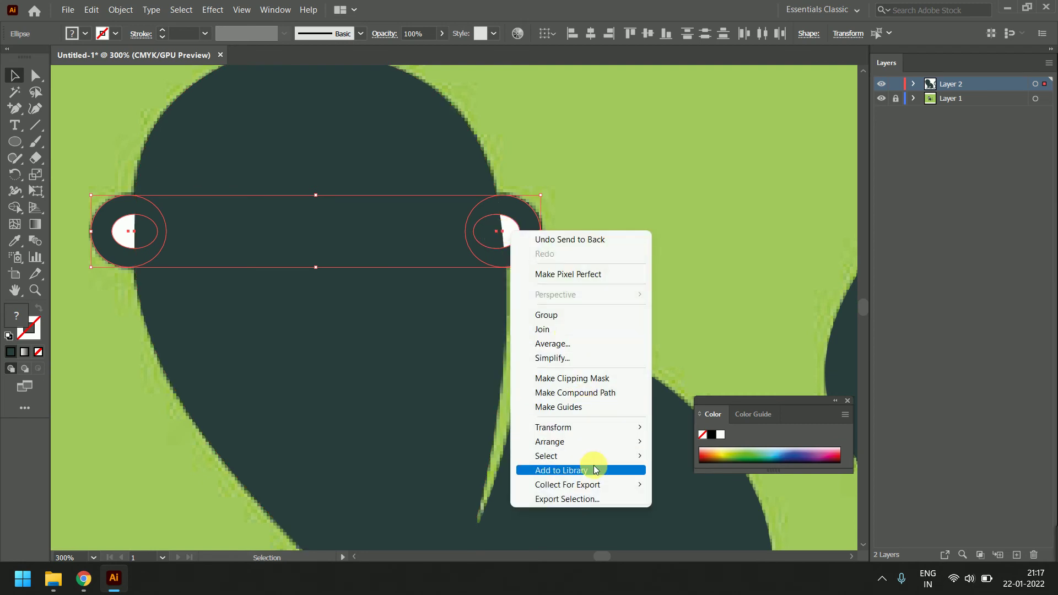
mouse_move(550, 441)
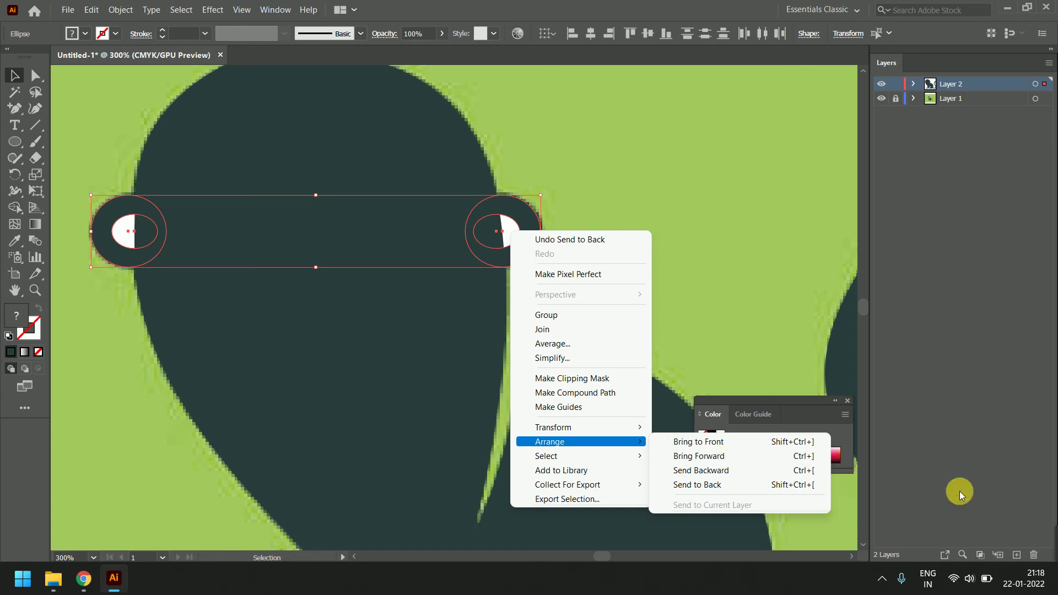
click(1039, 534)
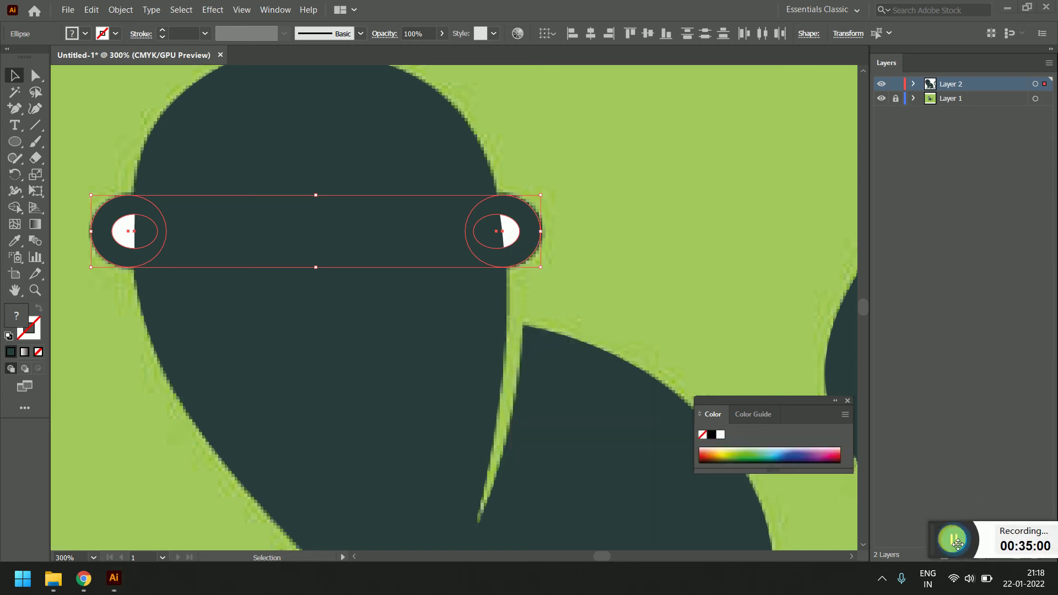
- Check the lower body, clear the selection, and hide the traced layer to show the reference
shift+click(506, 326)
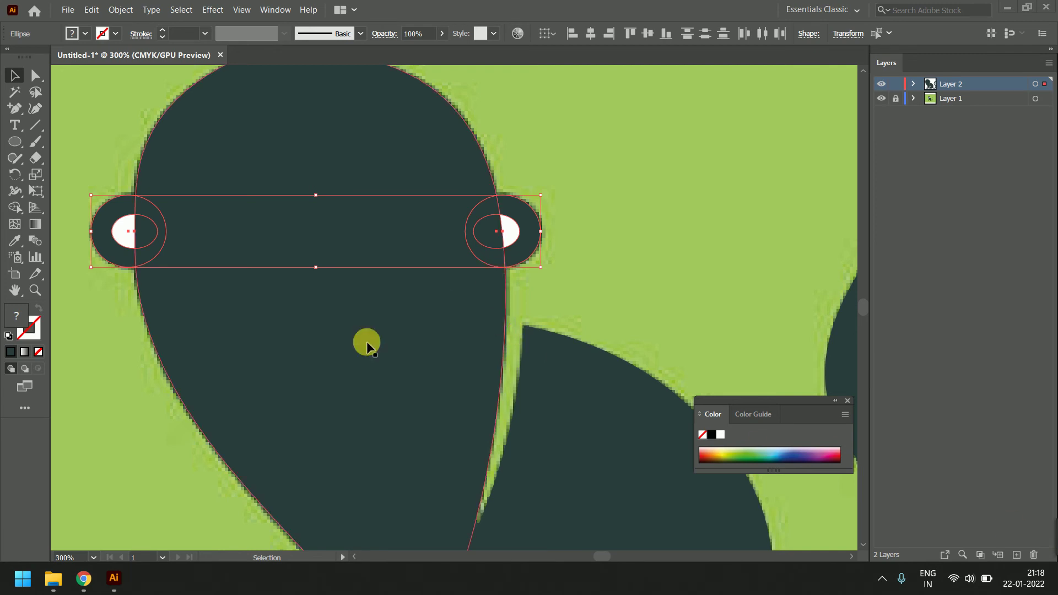
scroll(622, 243, down, 2)
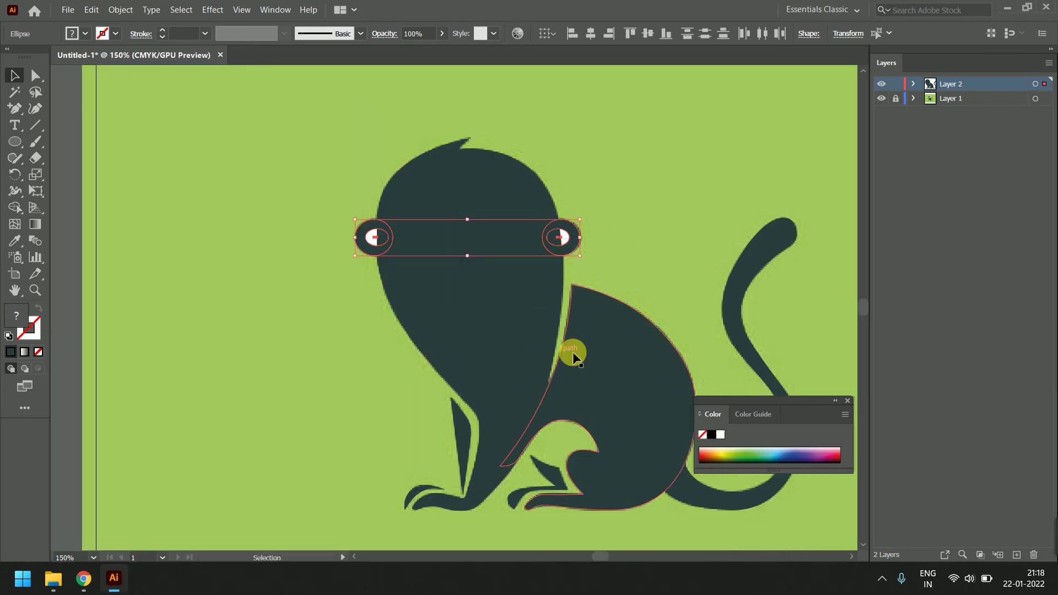
mouse_move(613, 341)
mouse_down()
mouse_move(613, 367)
mouse_move(519, 302)
mouse_up()
scroll(519, 302, up, 2)
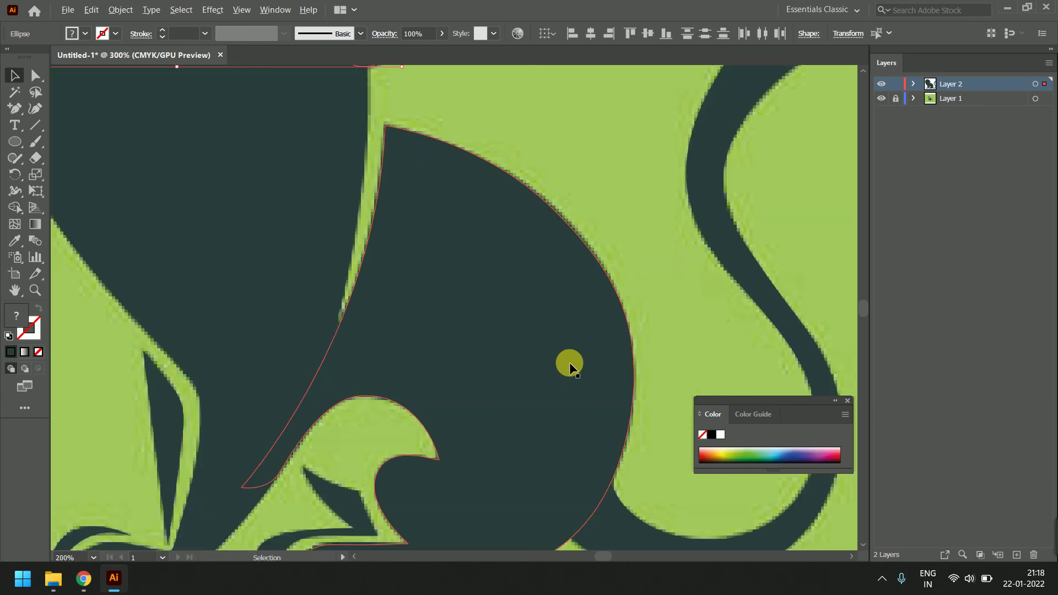
drag(356, 446, 373, 307)
click(374, 297)
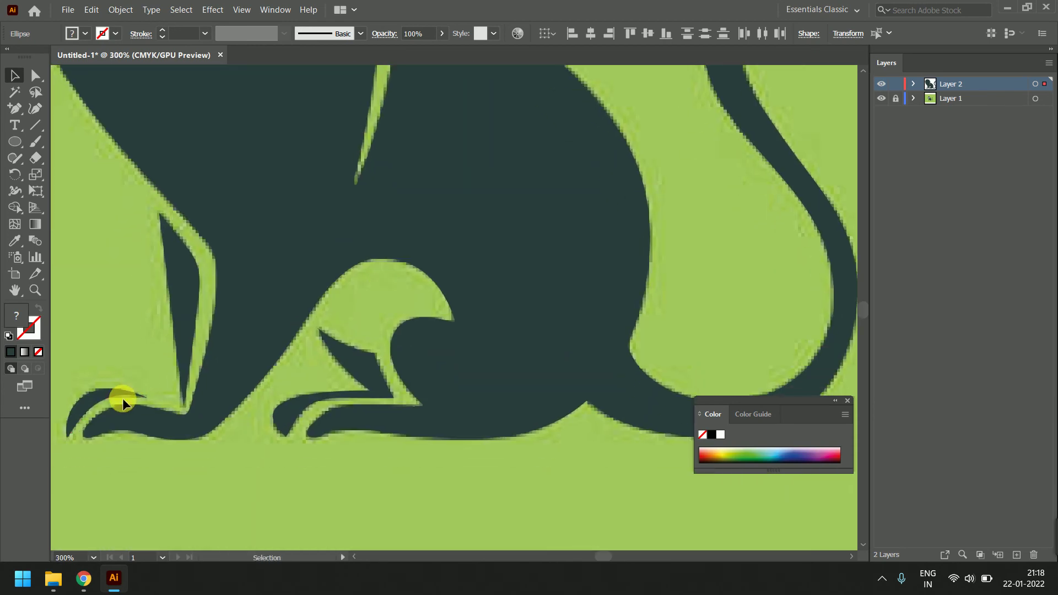
scroll(362, 380, down, 3)
scroll(386, 359, down, 1)
click(665, 277)
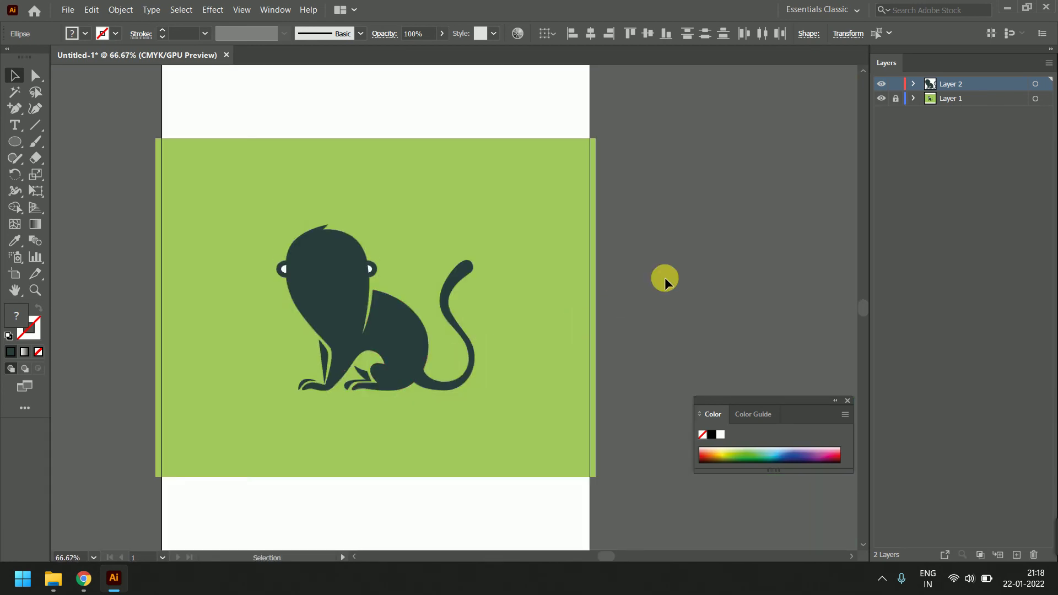
click(885, 85)
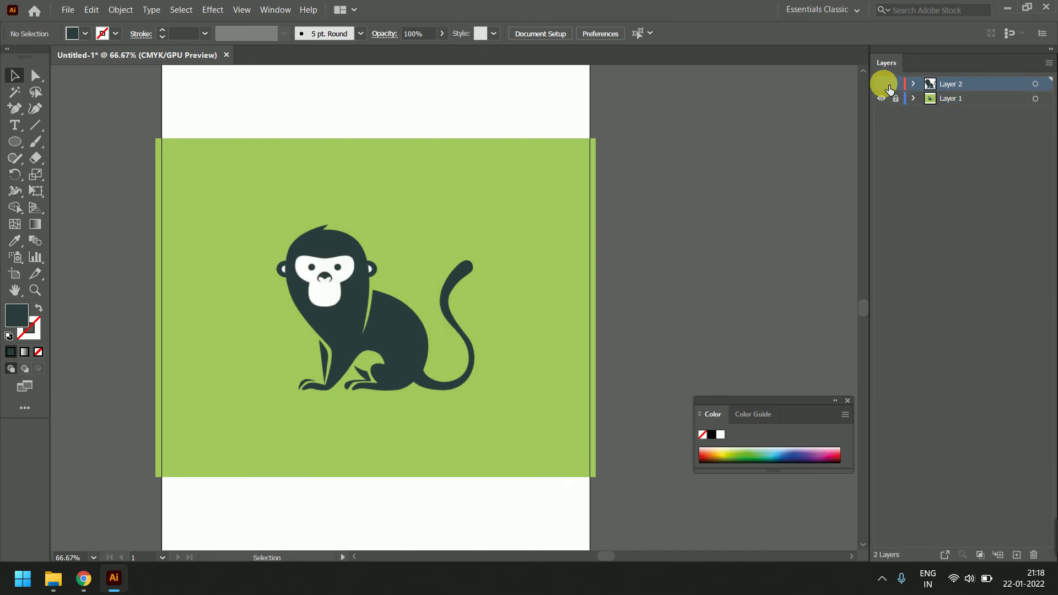
- On a new layer, draw an unfilled circle over the monkey's left pupil
click(1017, 554)
scroll(290, 272, up, 2)
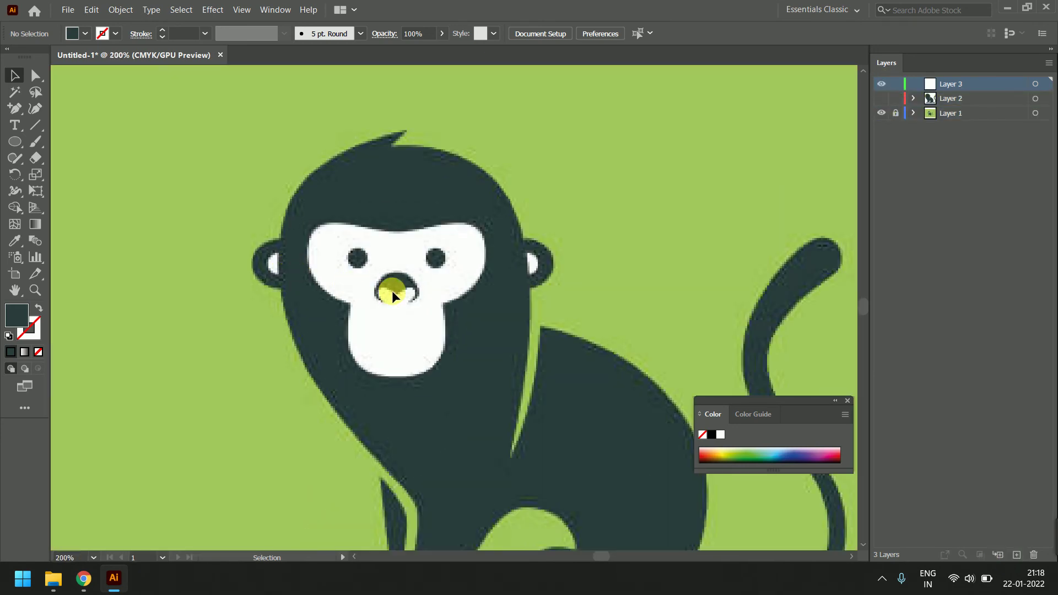
scroll(392, 290, up, 1)
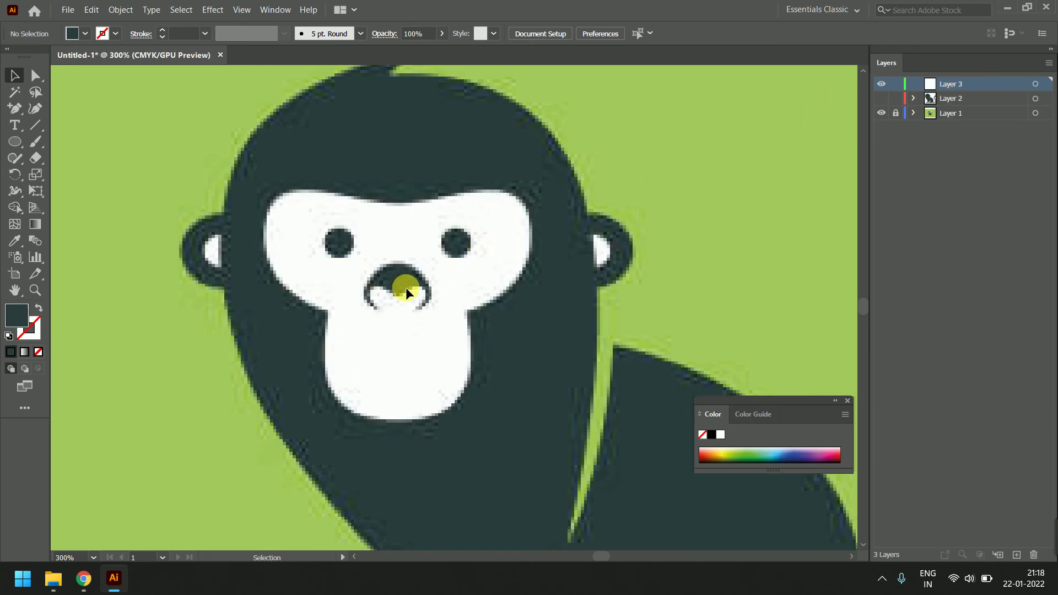
scroll(425, 287, up, 1)
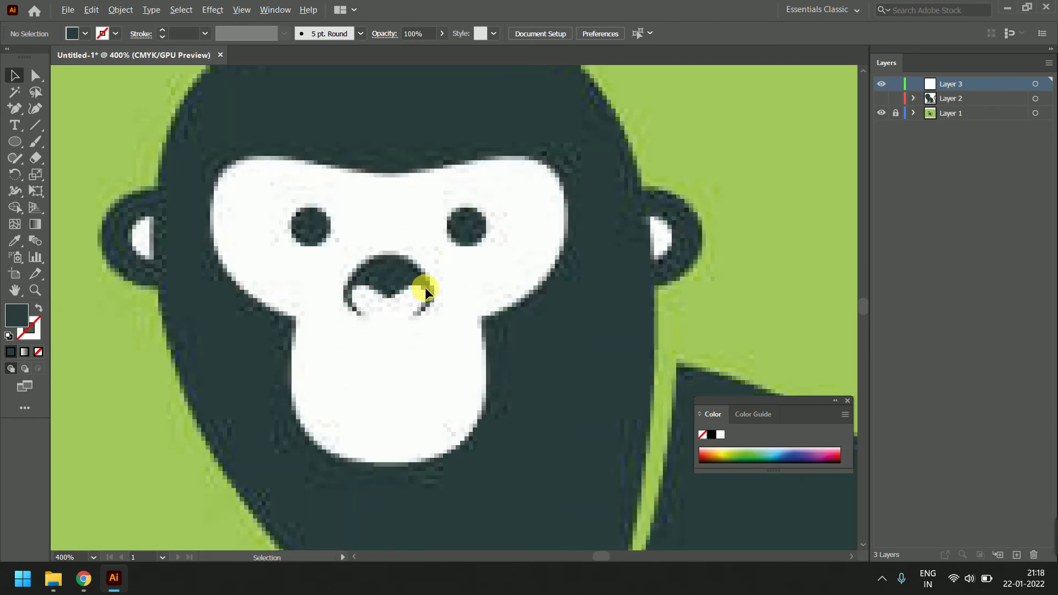
click(11, 145)
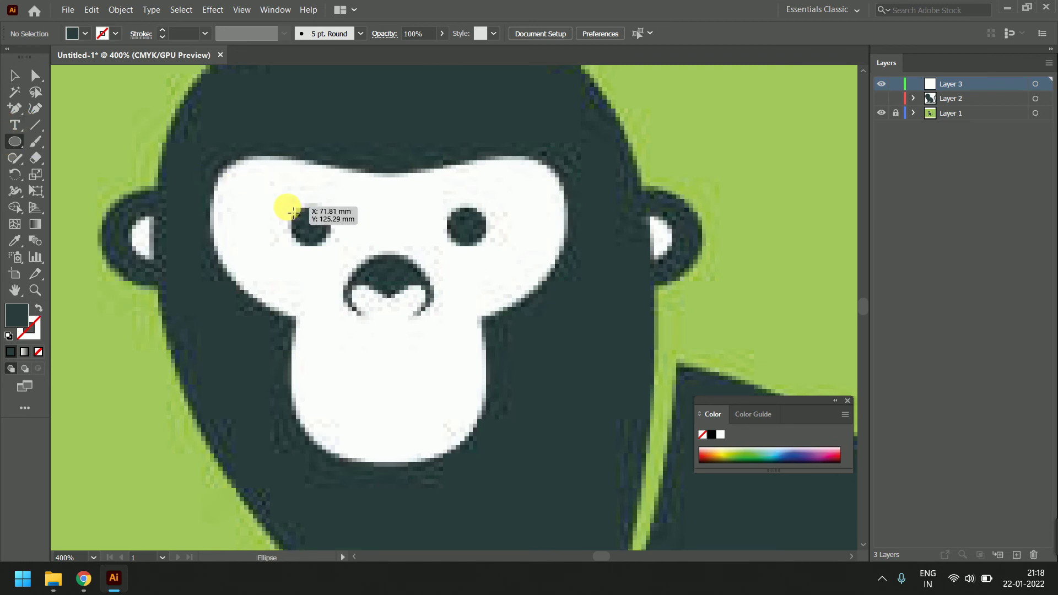
drag(284, 207, 329, 248)
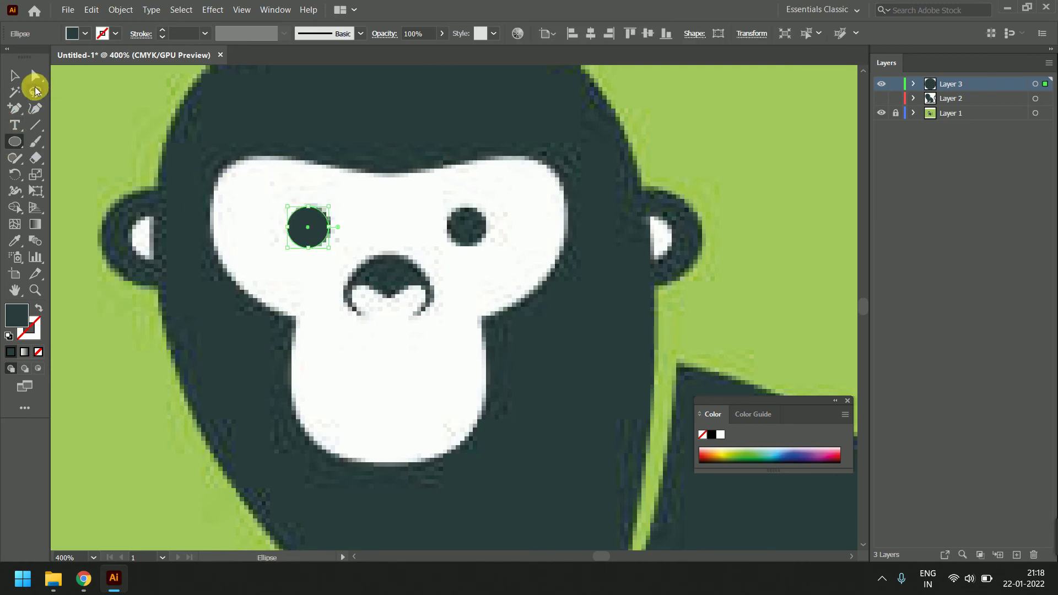
click(18, 76)
click(38, 352)
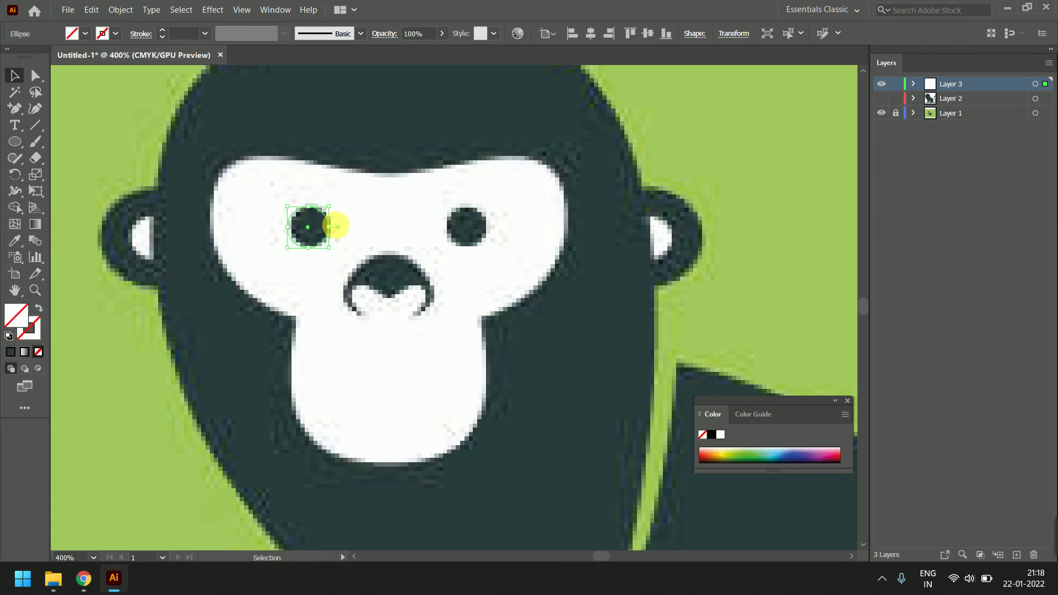
scroll(324, 219, up, 1)
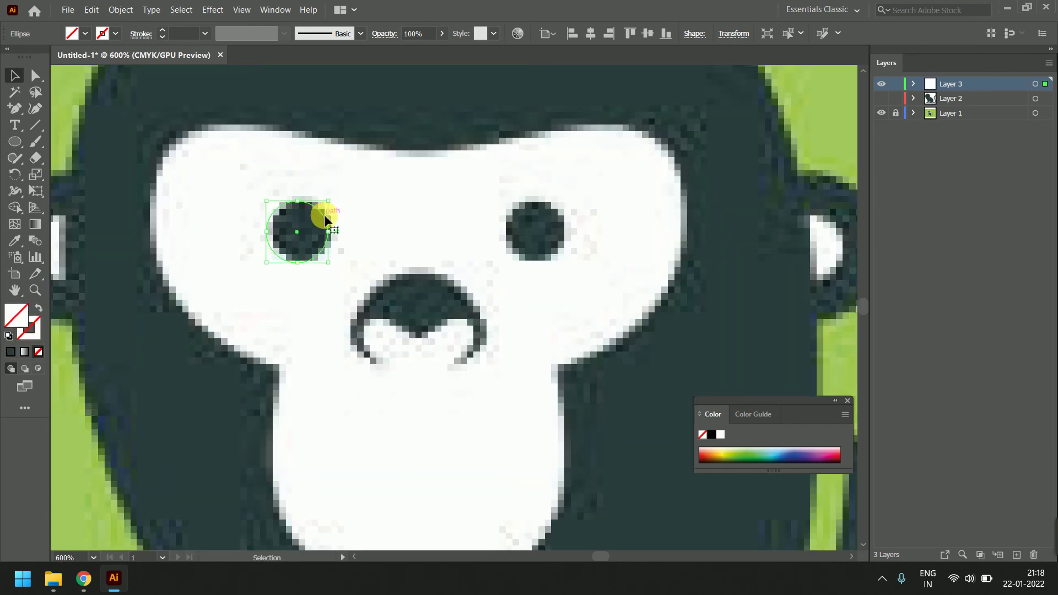
drag(324, 215, 326, 214)
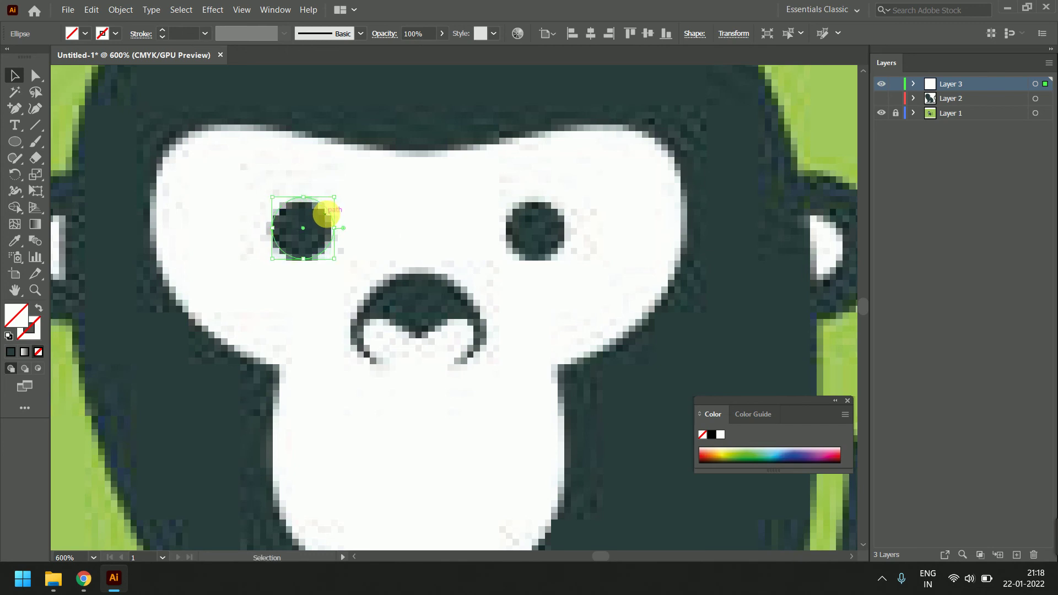
- Adjust the circle's anchor with Direct Selection, then place it over the right eye
scroll(329, 217, up, 1)
scroll(333, 207, up, 1)
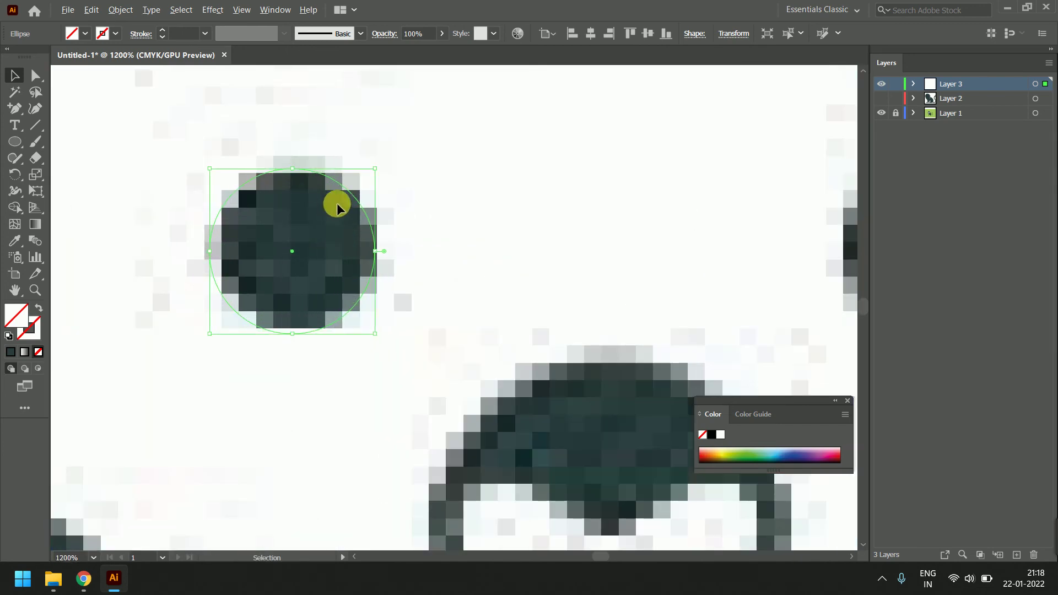
click(350, 188)
key(a)
drag(344, 187, 349, 184)
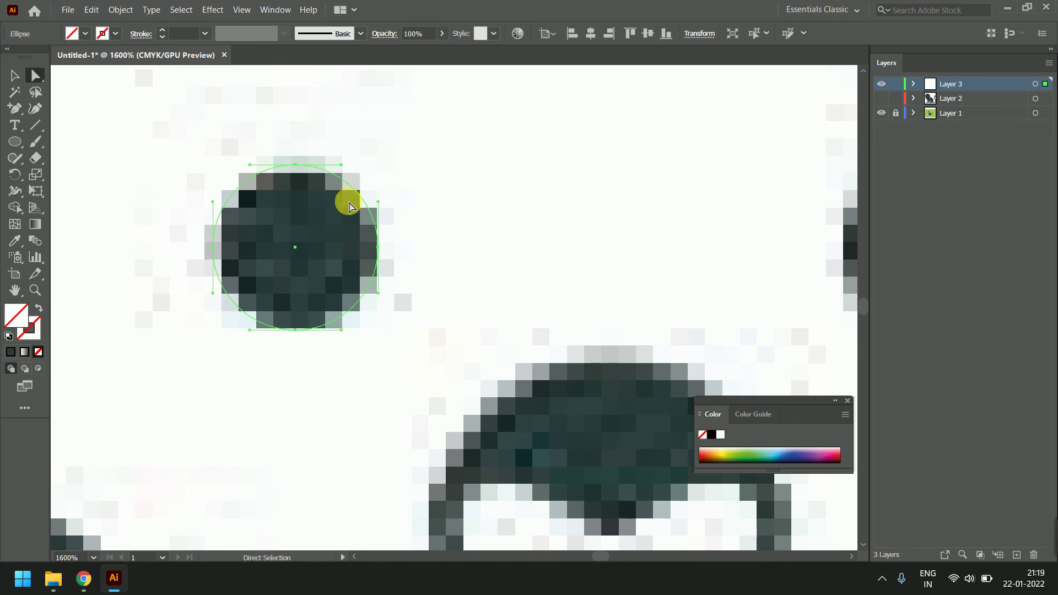
scroll(347, 198, down, 3)
click(15, 76)
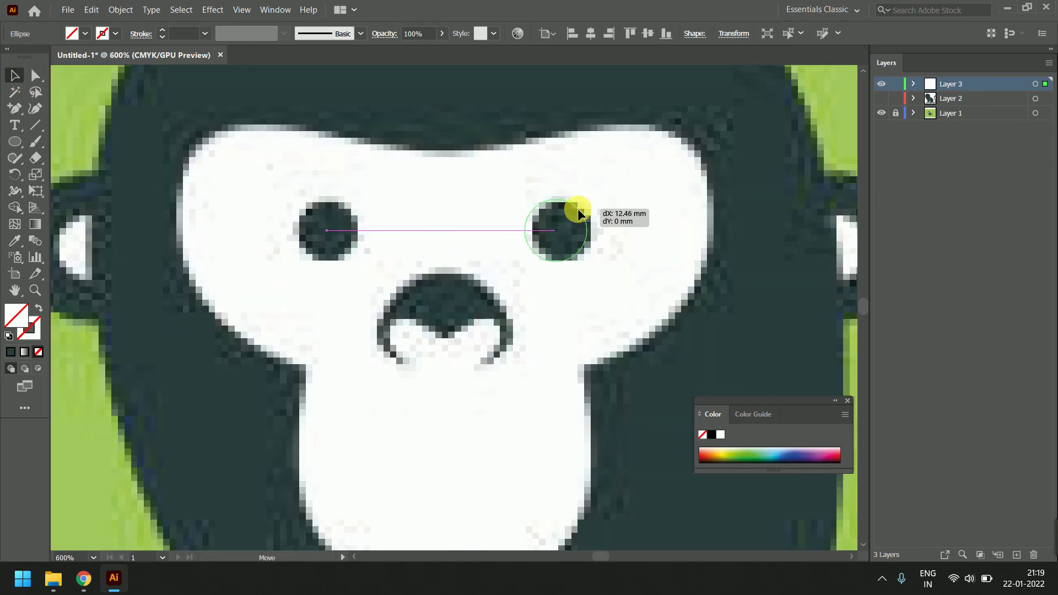
drag(353, 212, 586, 212)
click(556, 293)
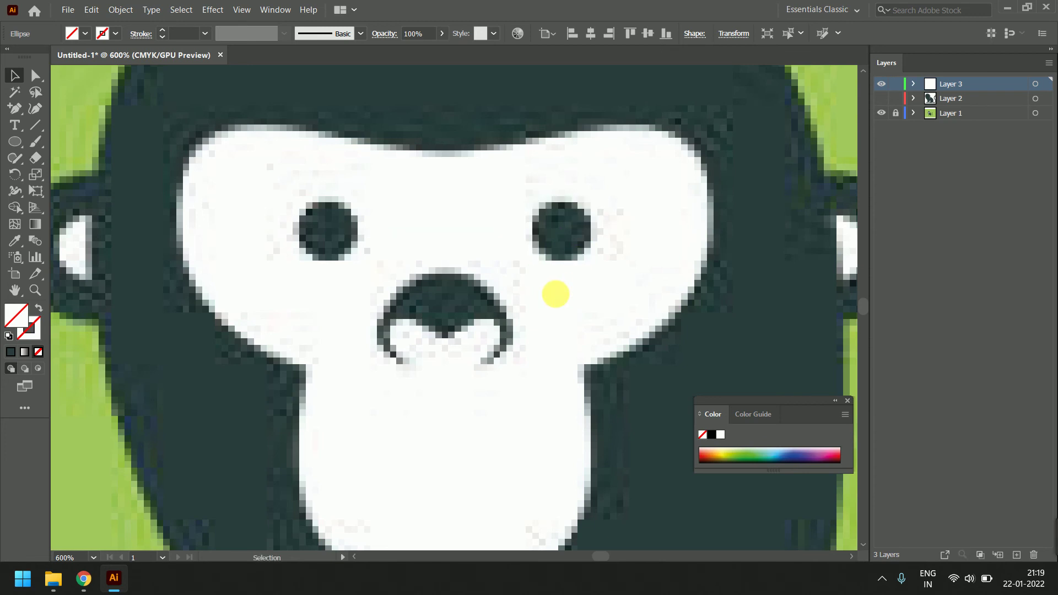
scroll(529, 300, down, 3)
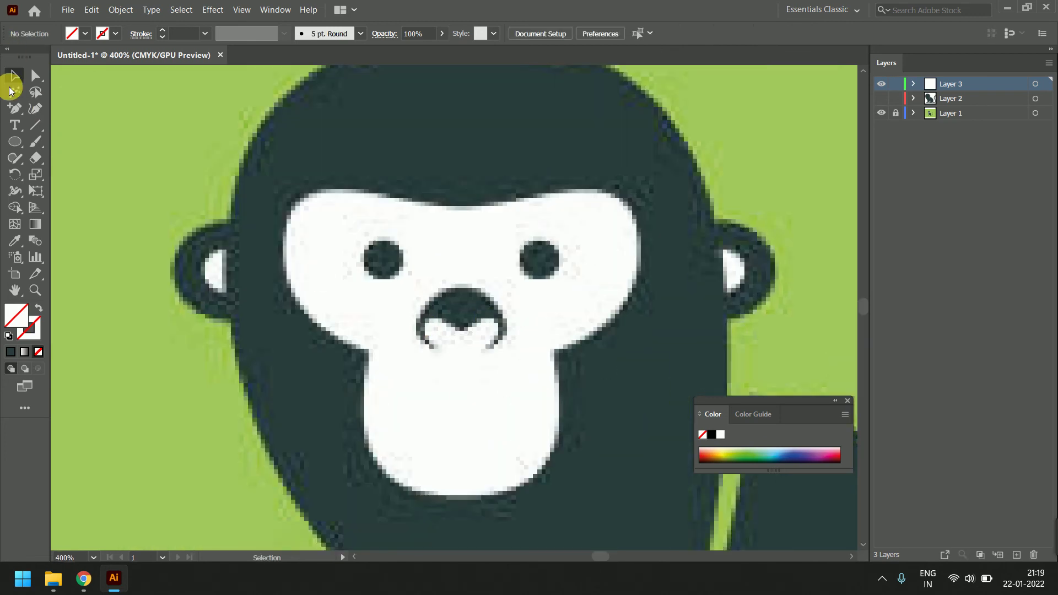
- With the Pen tool, trace the nose's rounded top and curved right side
click(15, 109)
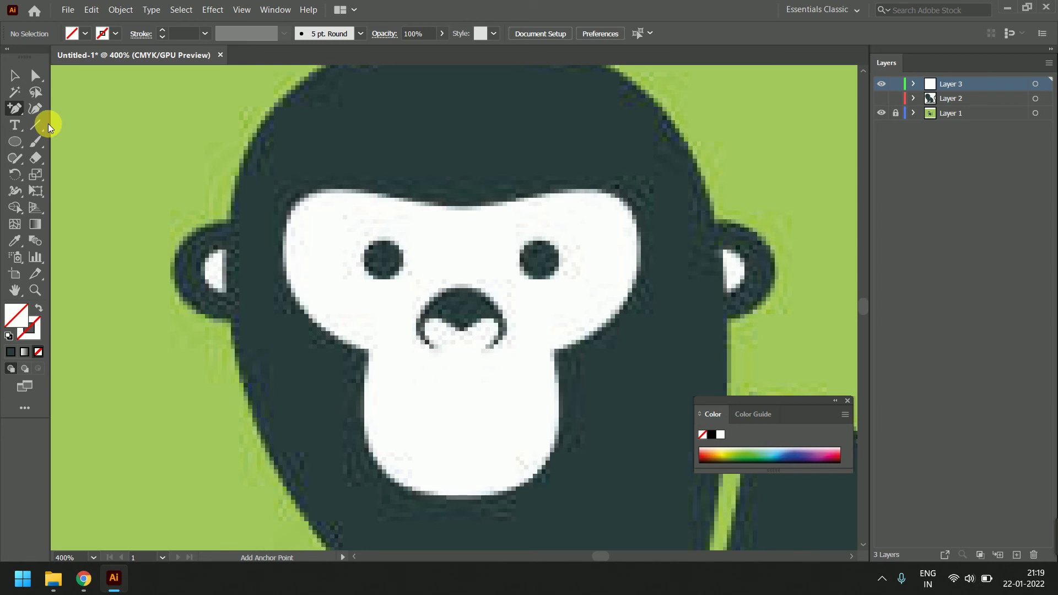
key(p)
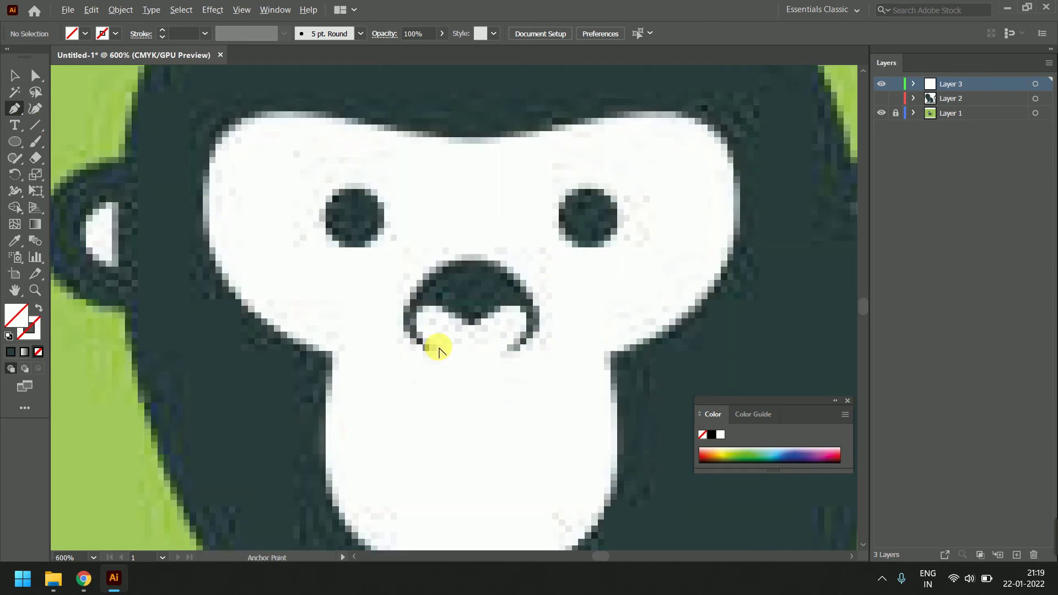
scroll(433, 347, up, 1)
click(430, 349)
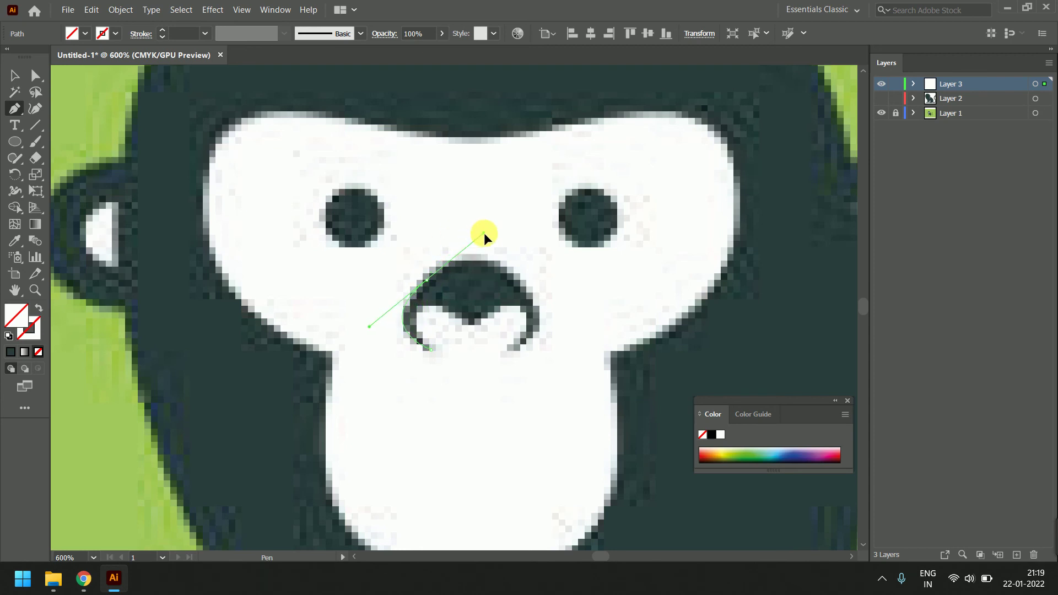
drag(484, 233, 477, 229)
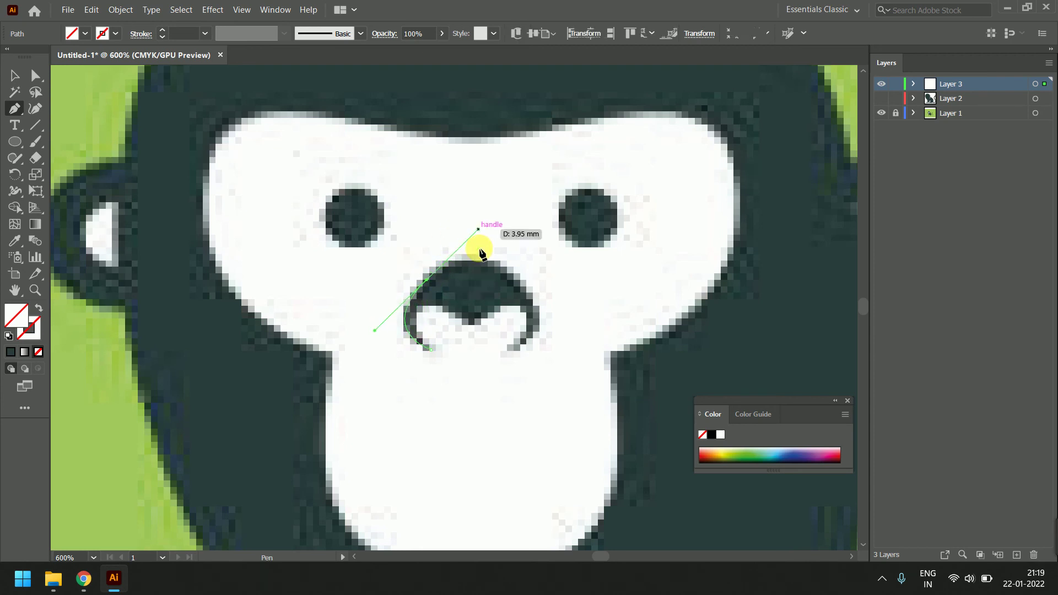
click(525, 290)
click(524, 289)
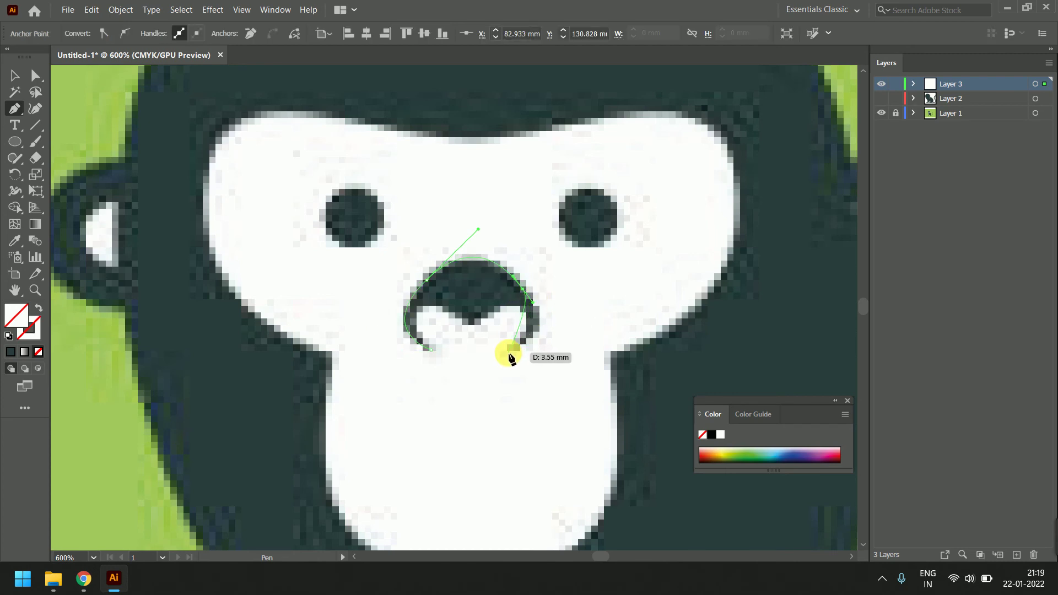
mouse_move(511, 350)
mouse_down()
mouse_move(484, 354)
mouse_move(468, 375)
mouse_move(523, 319)
mouse_move(497, 303)
mouse_up()
mouse_move(510, 347)
mouse_down()
mouse_move(490, 321)
mouse_move(495, 300)
mouse_move(486, 317)
mouse_move(444, 310)
mouse_up()
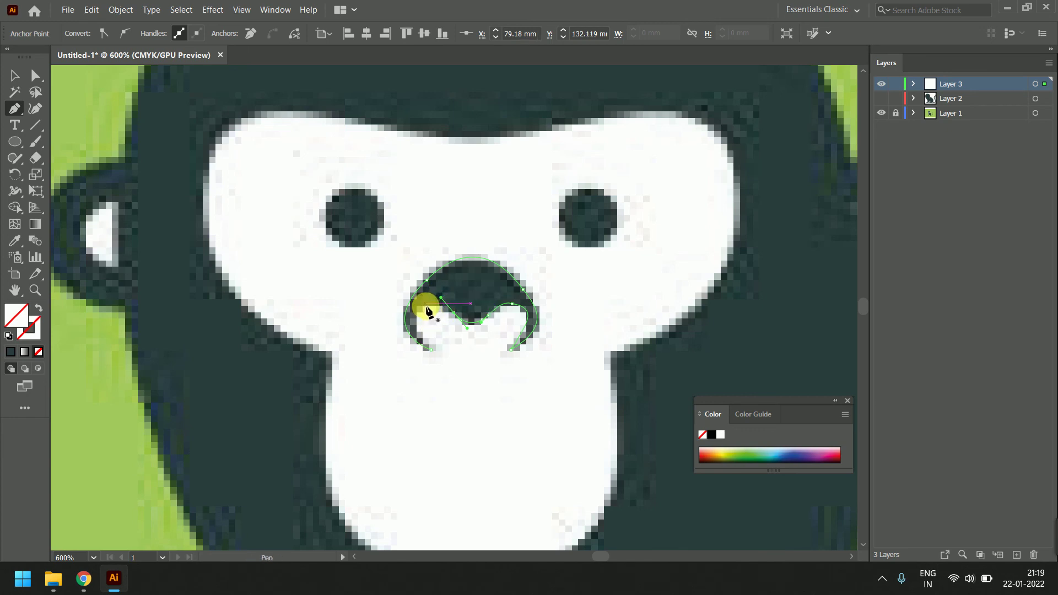
drag(444, 310, 444, 302)
key(Escape)
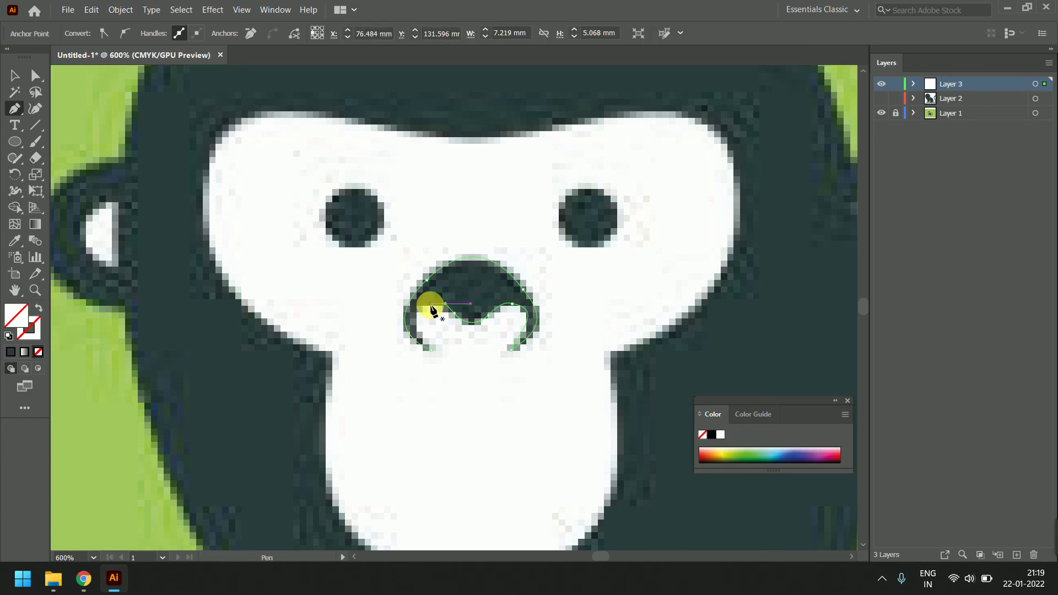
- Extend the nose path along its lower curve and undo the stray extra segment
ctrl+click(442, 328)
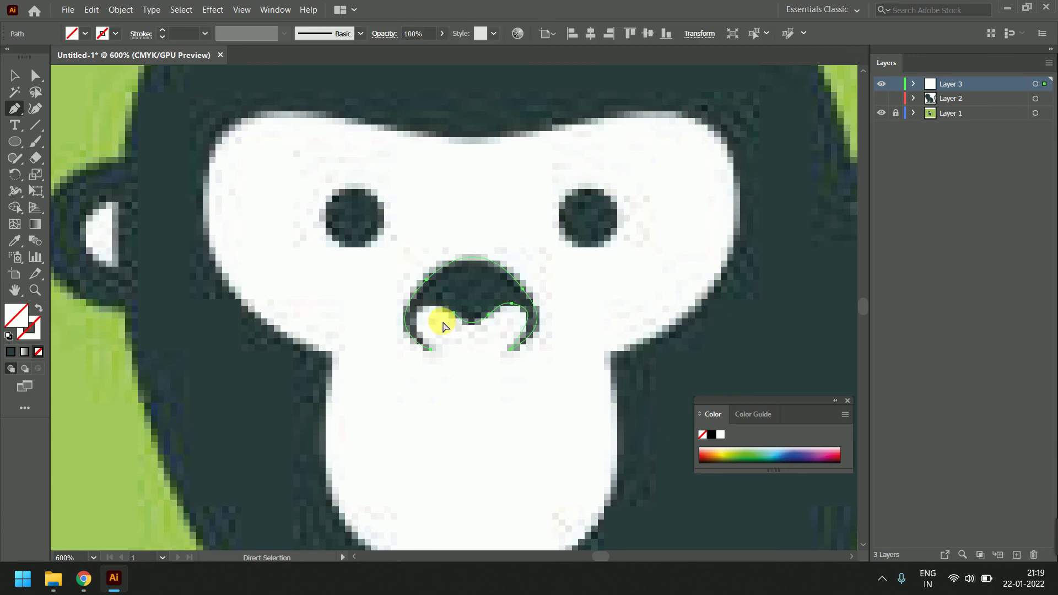
drag(454, 317, 445, 316)
drag(430, 309, 415, 307)
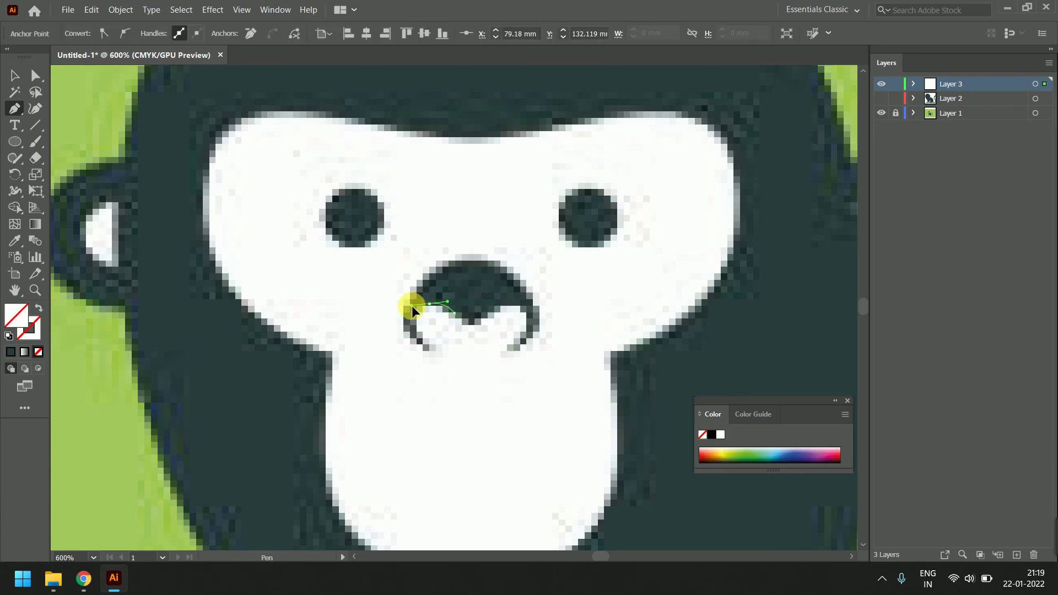
drag(489, 315, 535, 318)
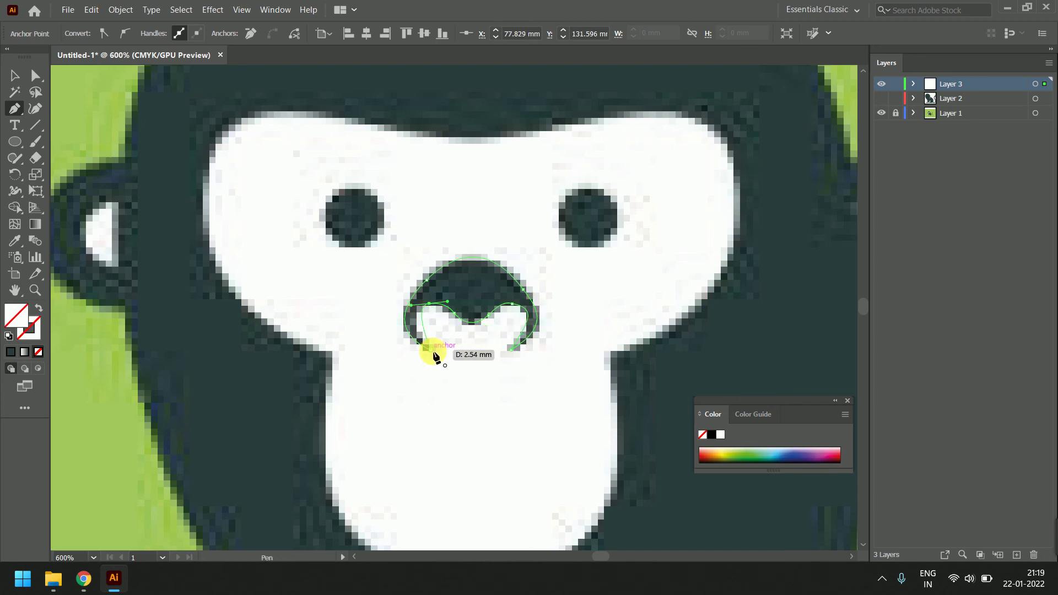
key(ctrl+z)
key(ctrl+z)
key(ctrl+z)
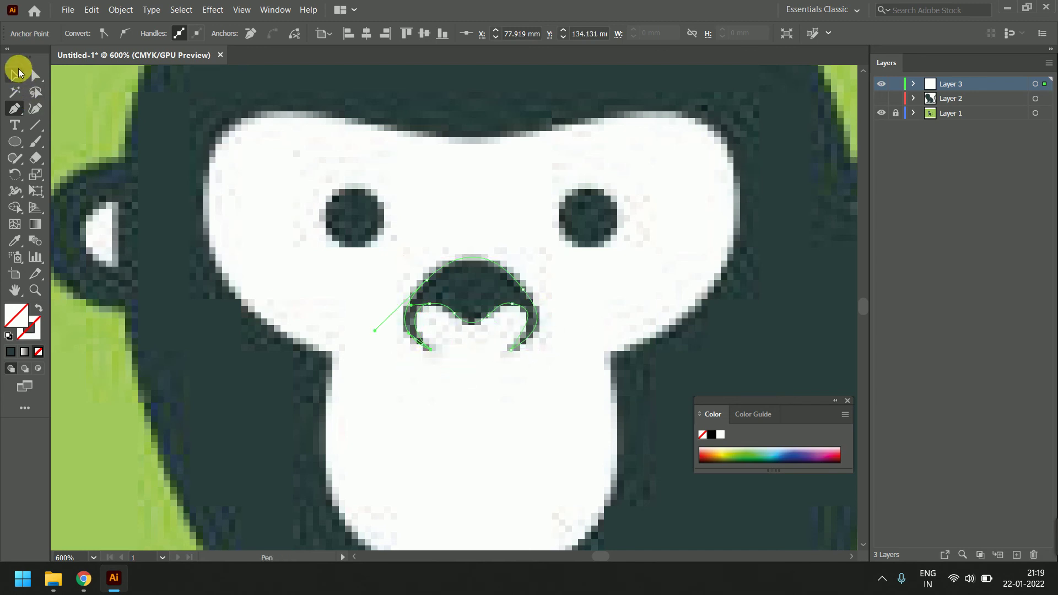
click(15, 75)
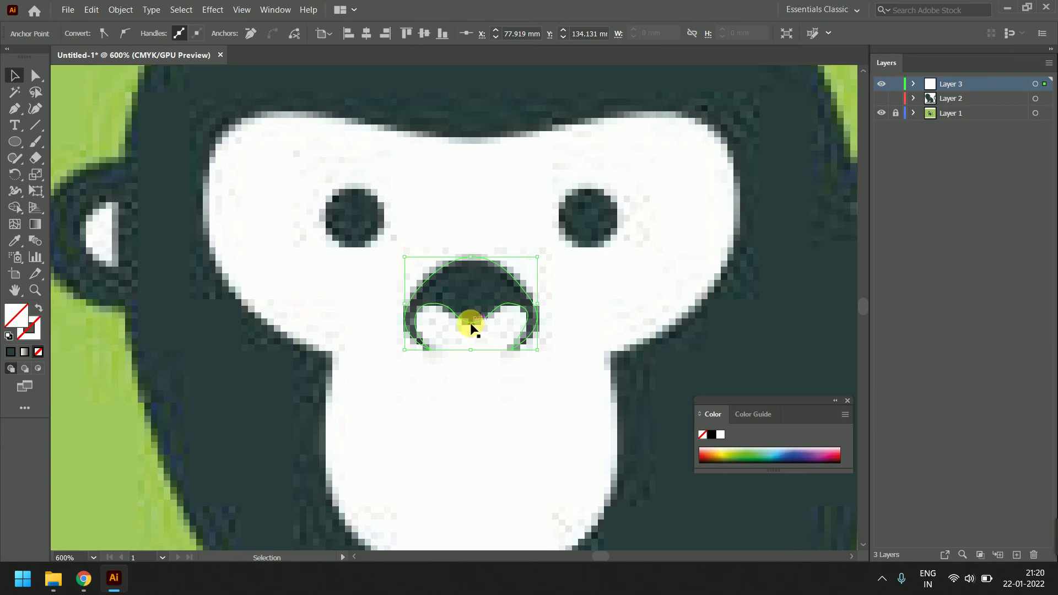
- Reshape the nose path's top arch and bottom-right point to match the tracing
click(36, 76)
click(525, 322)
scroll(528, 329, up, 1)
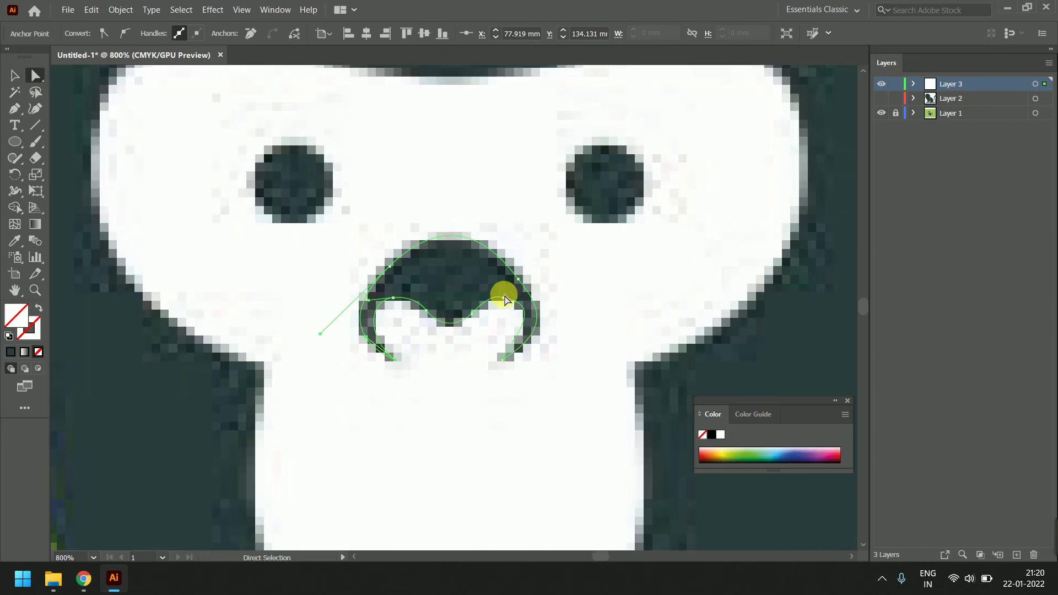
scroll(489, 288, up, 1)
click(429, 204)
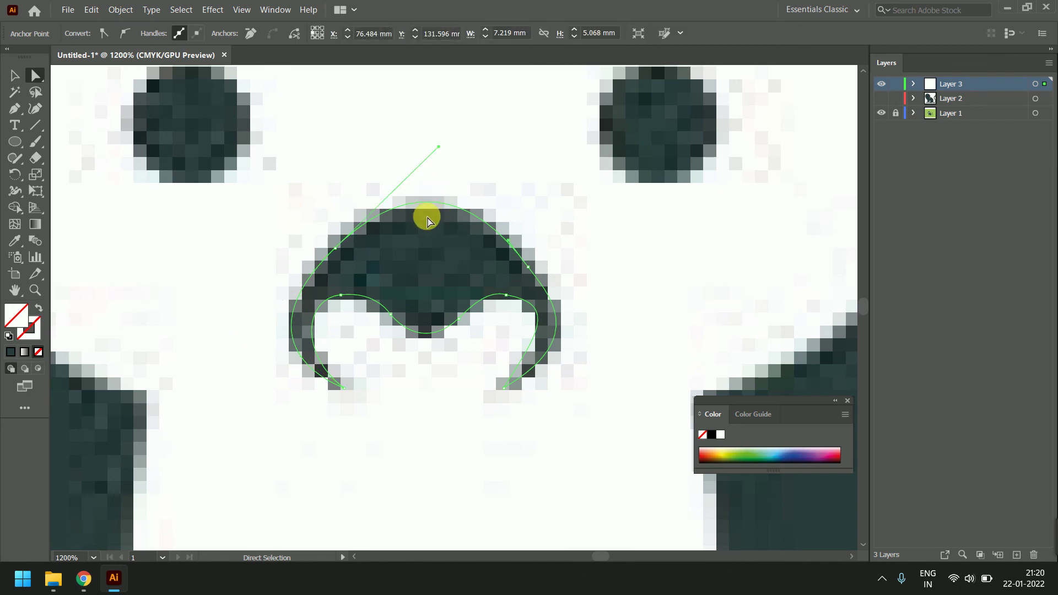
drag(438, 147, 429, 161)
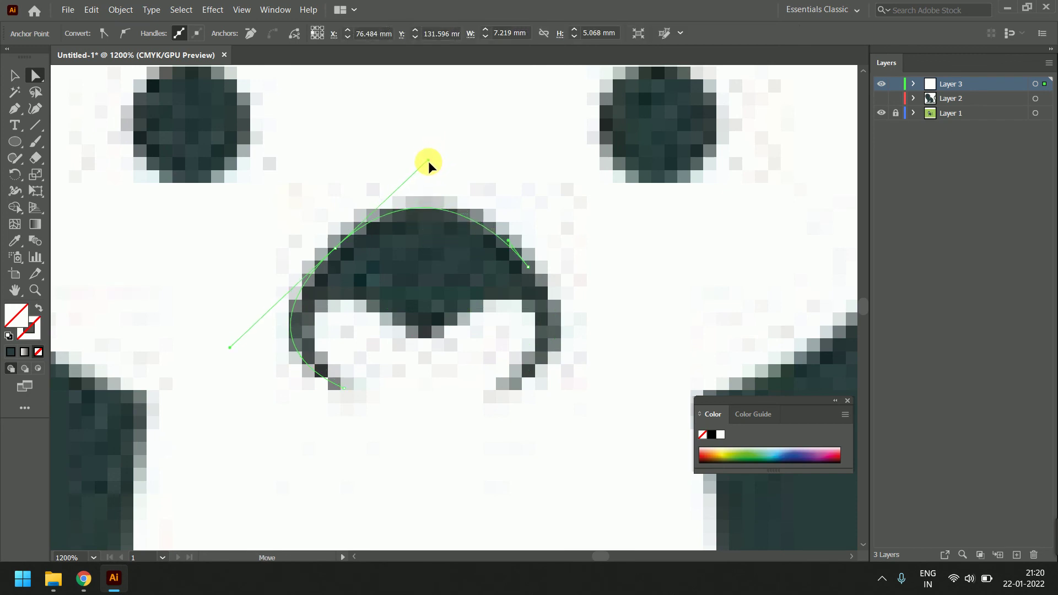
drag(533, 270, 532, 269)
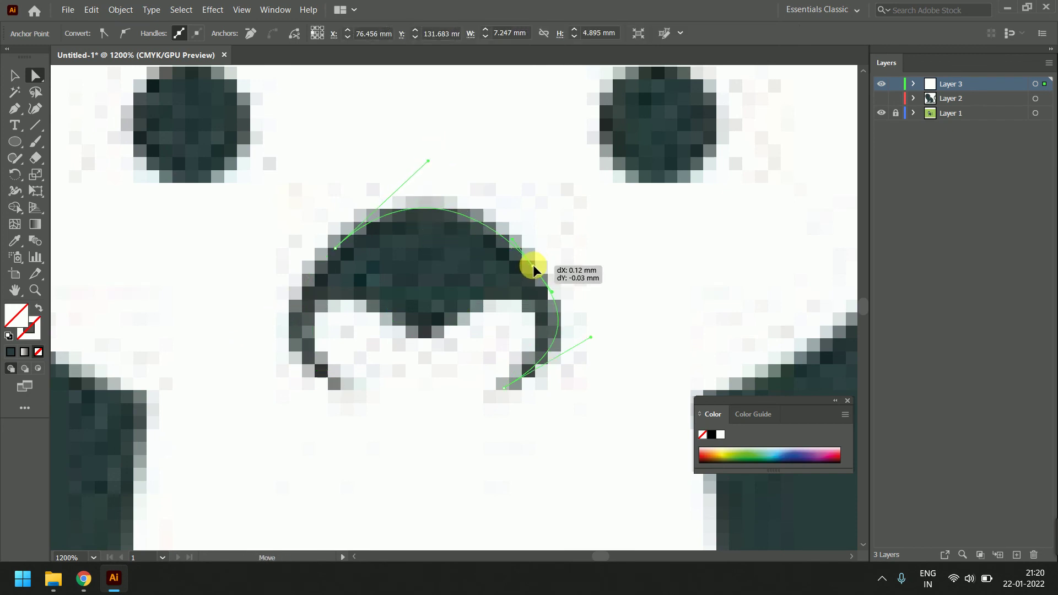
click(505, 387)
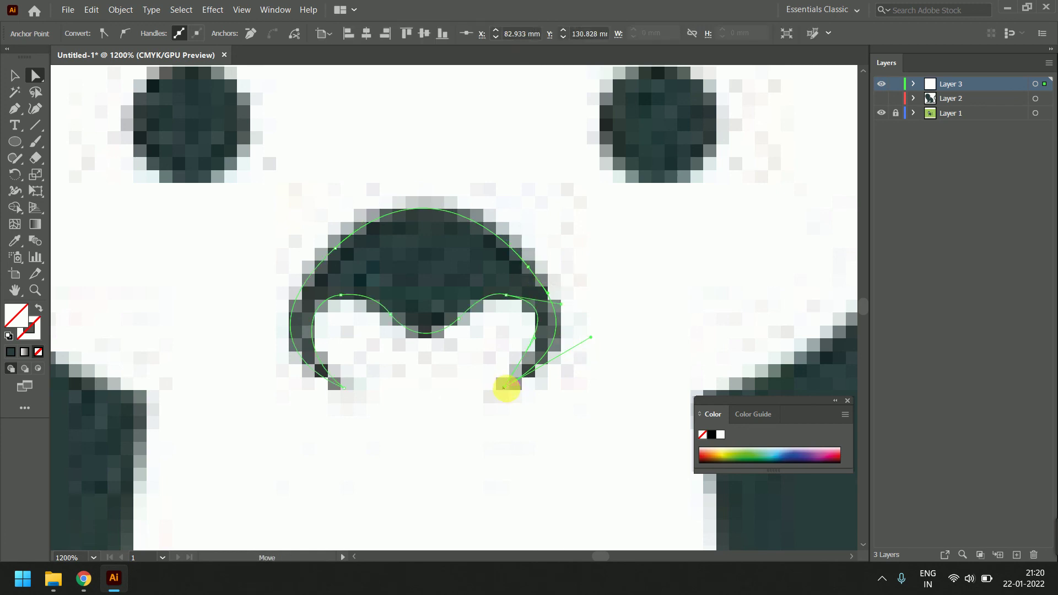
drag(503, 388, 514, 388)
- Refit the nose's inner curves so the underside dips into the central notch
click(567, 304)
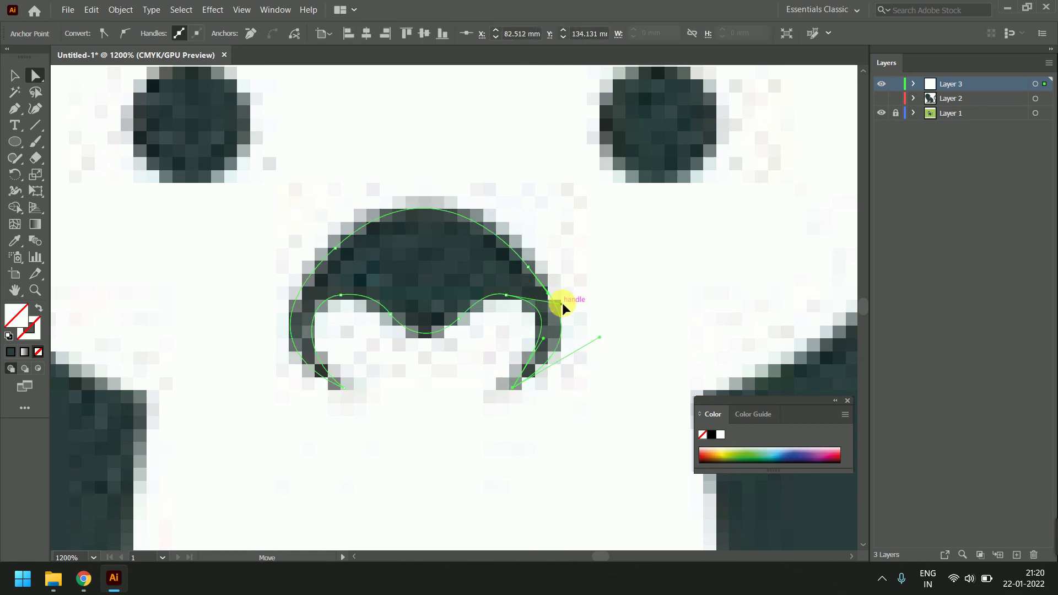
click(549, 308)
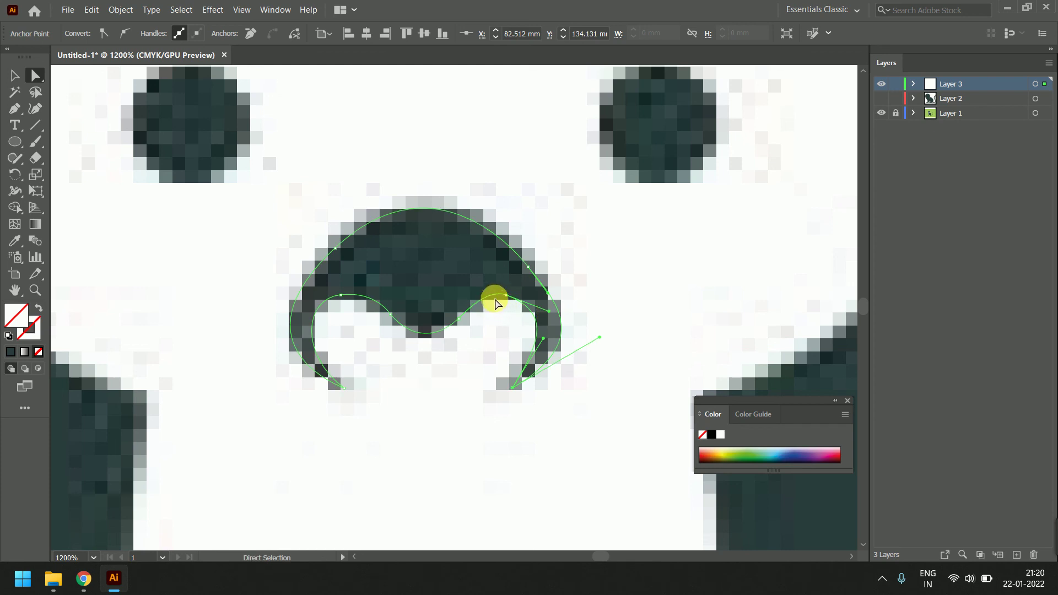
click(524, 308)
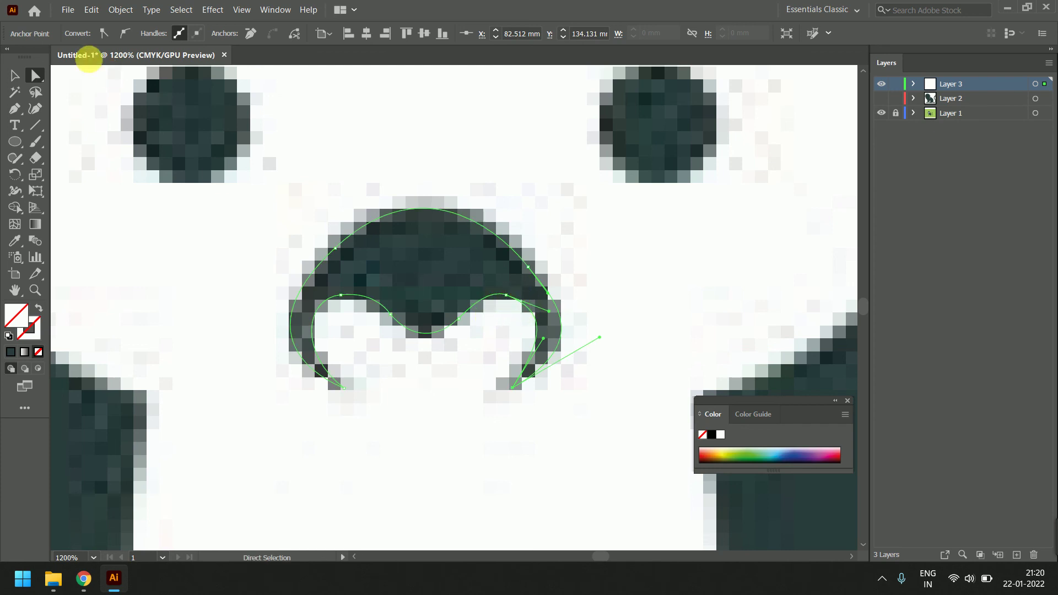
key(ctrl+z)
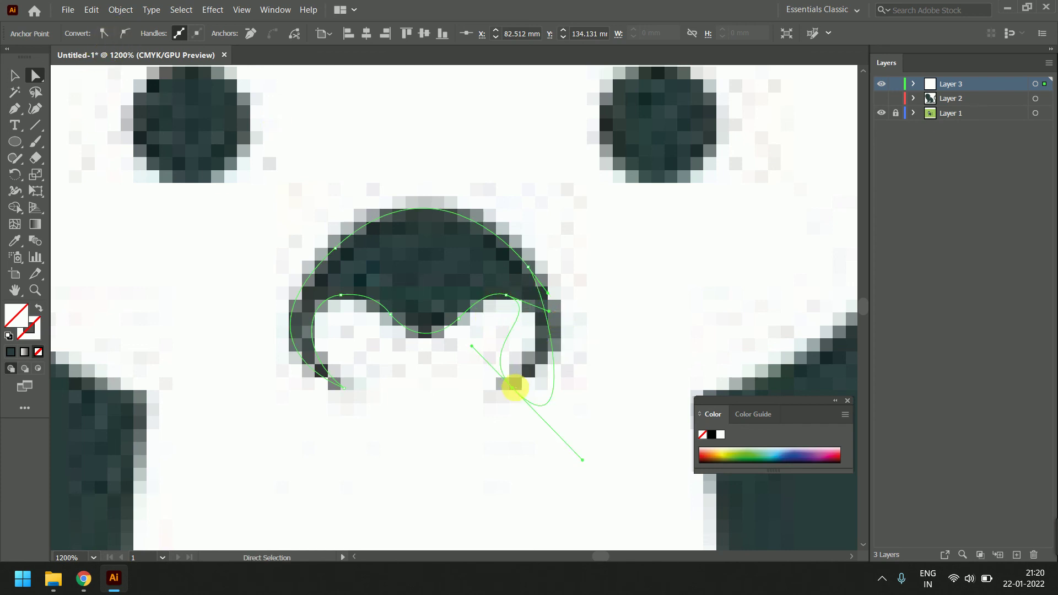
click(521, 309)
click(506, 295)
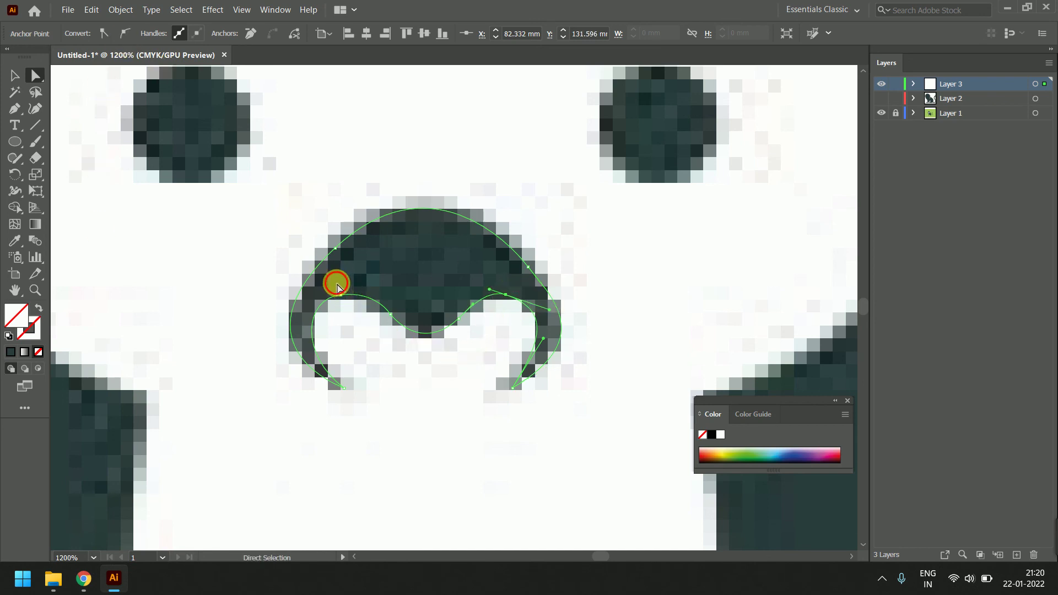
drag(336, 285, 510, 333)
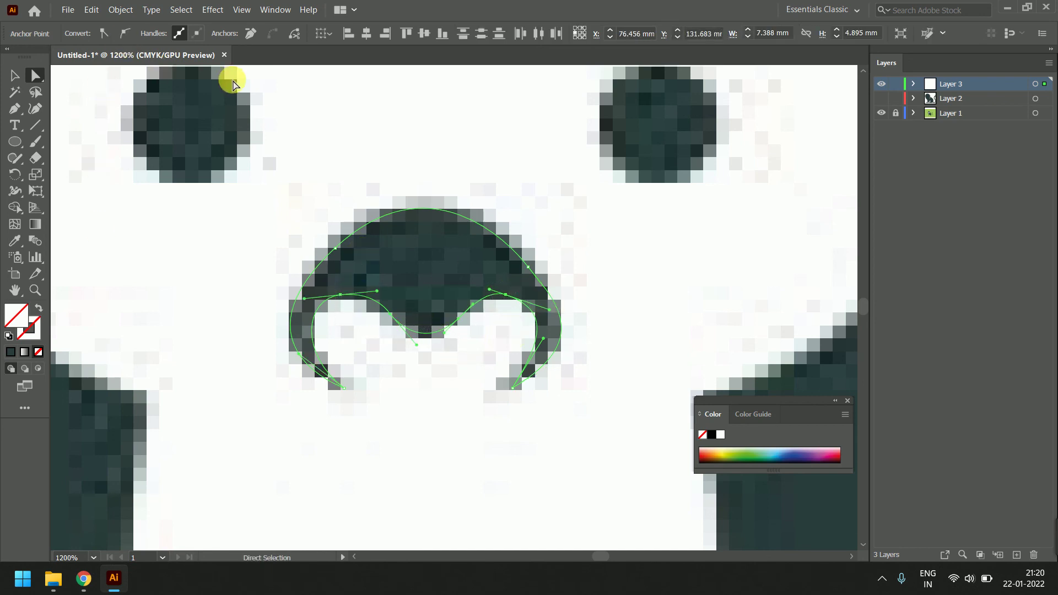
click(421, 324)
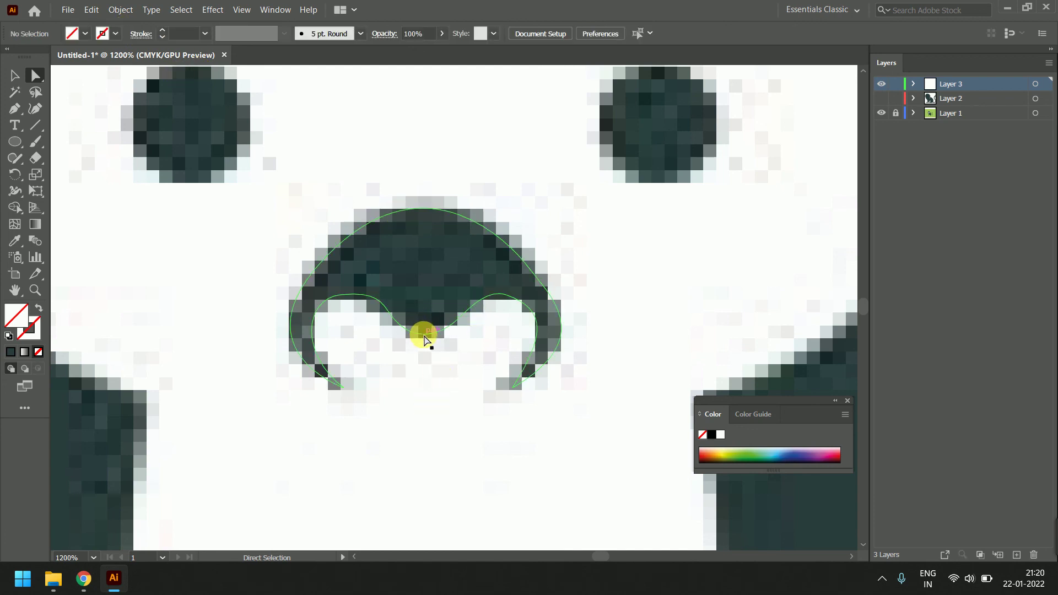
mouse_move(420, 334)
mouse_down()
mouse_move(385, 321)
mouse_move(391, 313)
mouse_move(429, 348)
mouse_move(457, 316)
mouse_up()
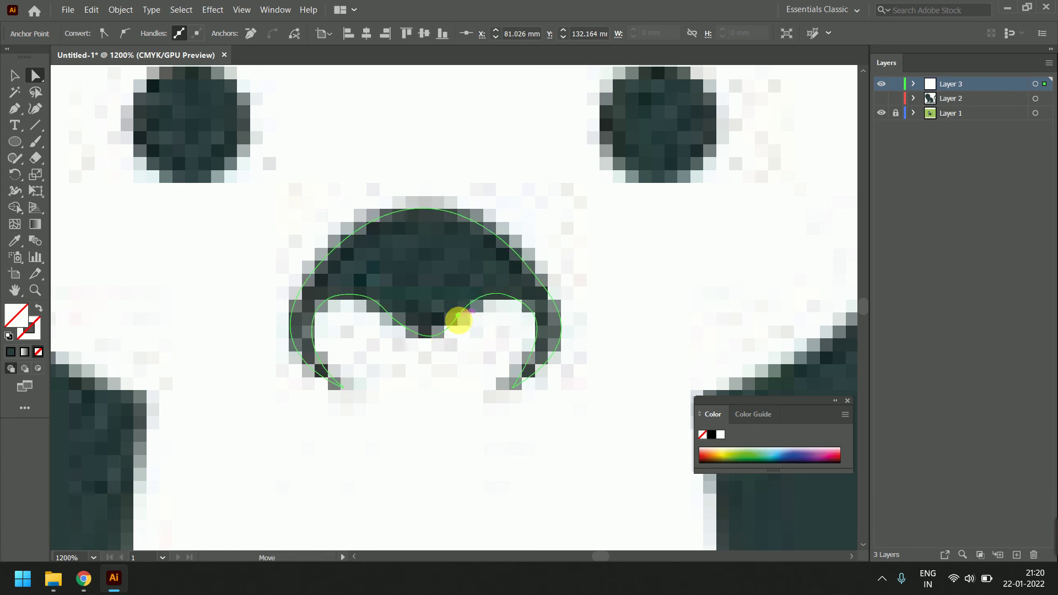
mouse_move(456, 320)
mouse_down()
mouse_move(454, 335)
mouse_move(454, 321)
mouse_move(392, 315)
mouse_move(420, 342)
mouse_up()
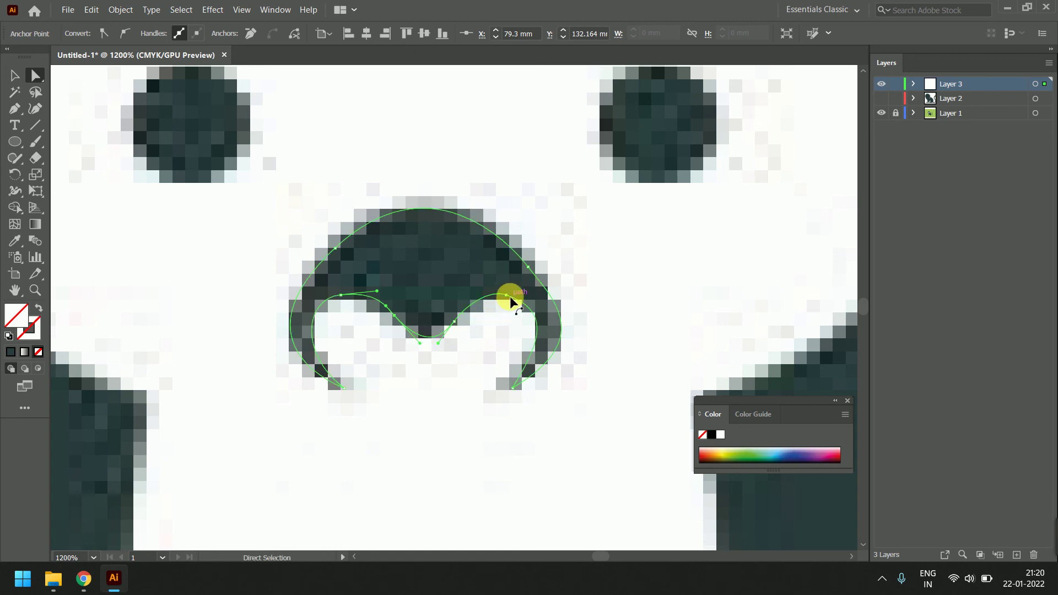
mouse_move(510, 298)
mouse_down()
mouse_move(552, 319)
mouse_move(546, 299)
mouse_up()
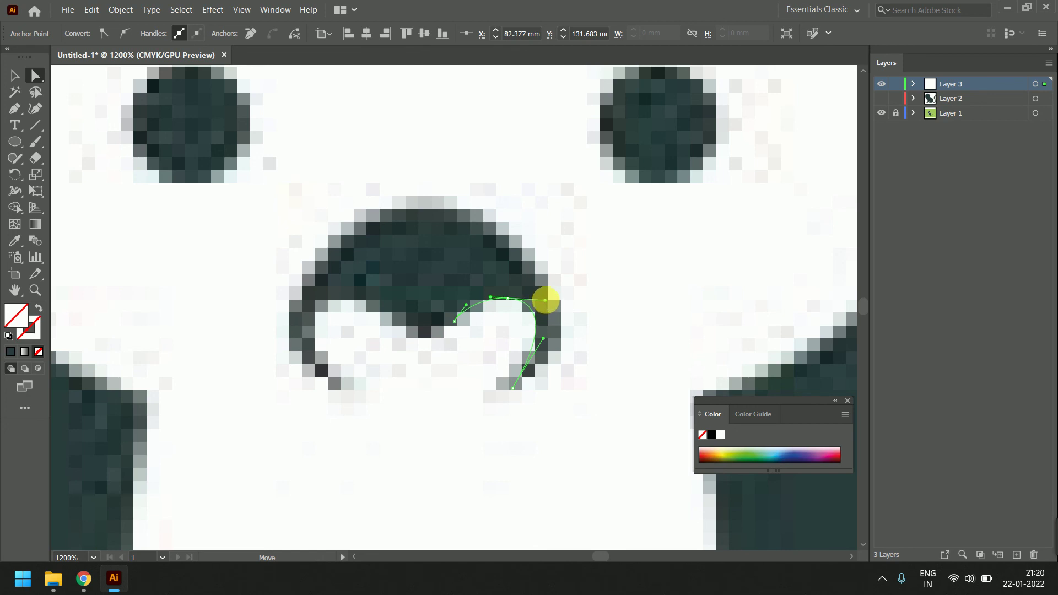
- Fine-tune the nose's left and right nostril anchors and handles to fit the tracing
drag(350, 301, 342, 303)
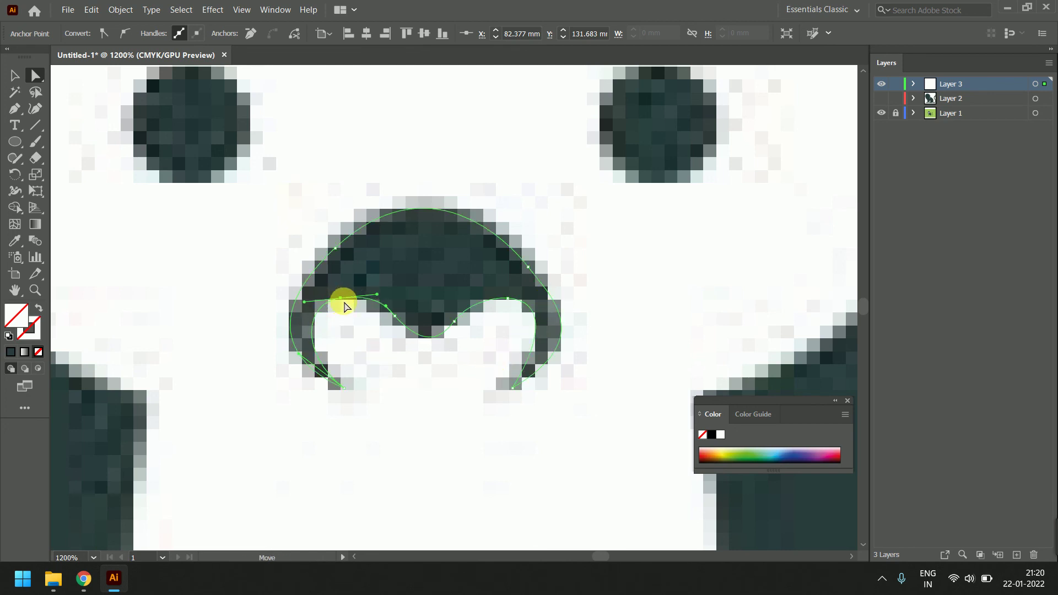
drag(346, 394, 340, 388)
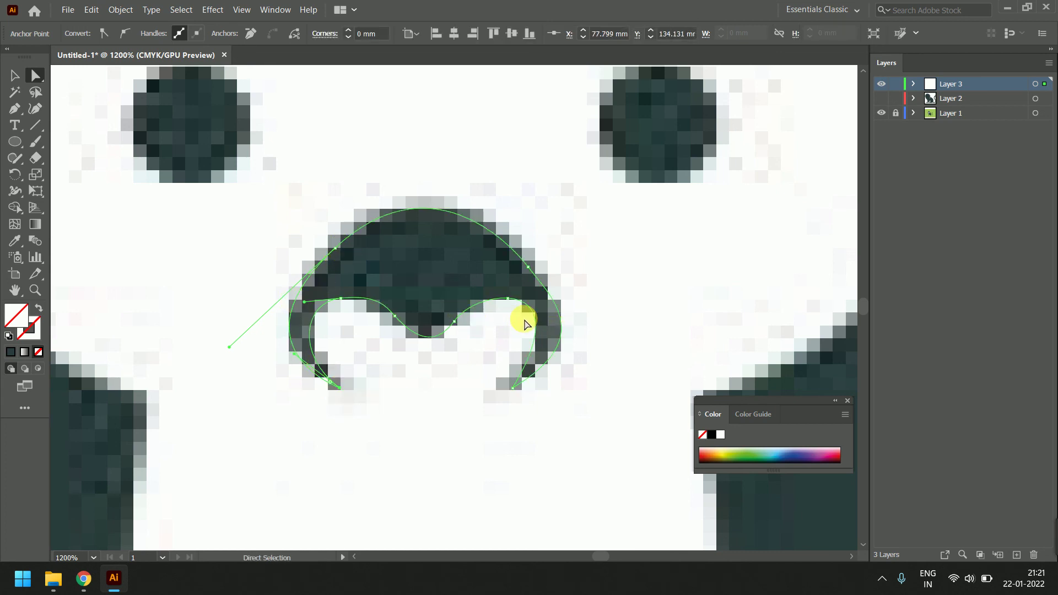
drag(346, 297, 346, 298)
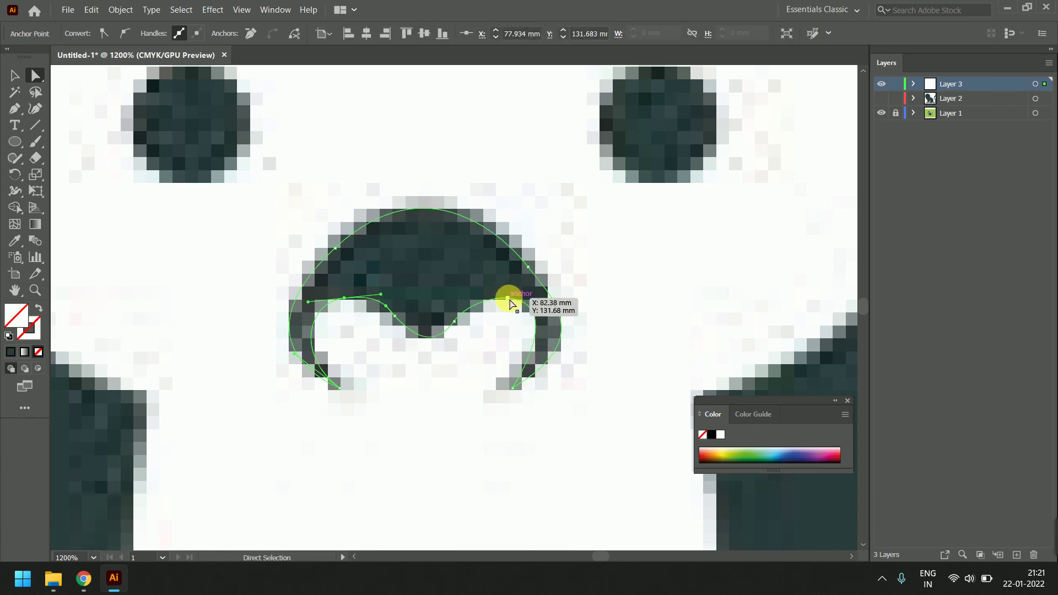
click(508, 299)
drag(546, 342, 550, 338)
drag(513, 387, 508, 387)
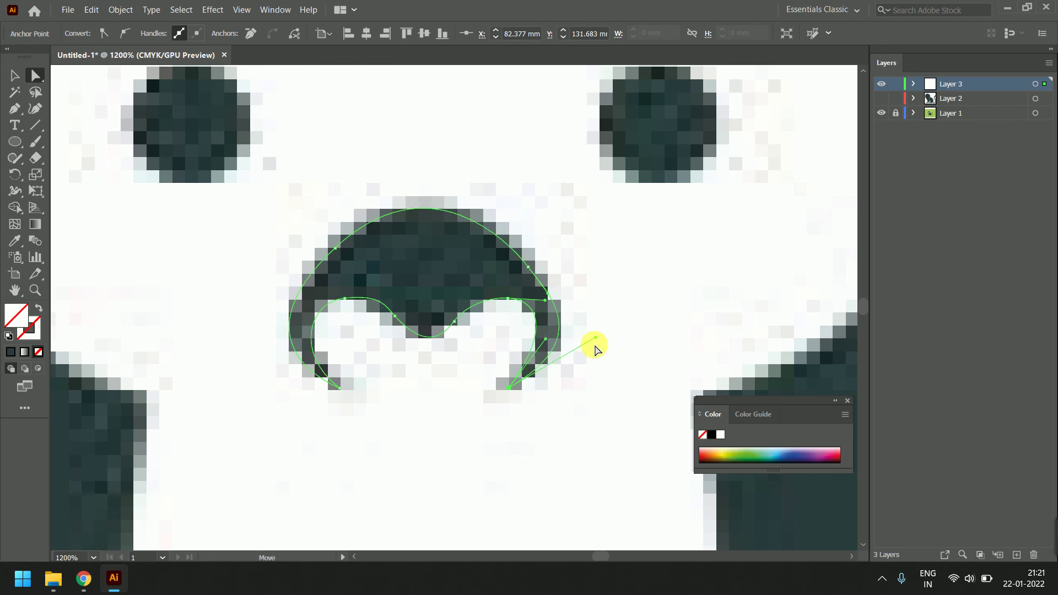
drag(596, 337, 550, 338)
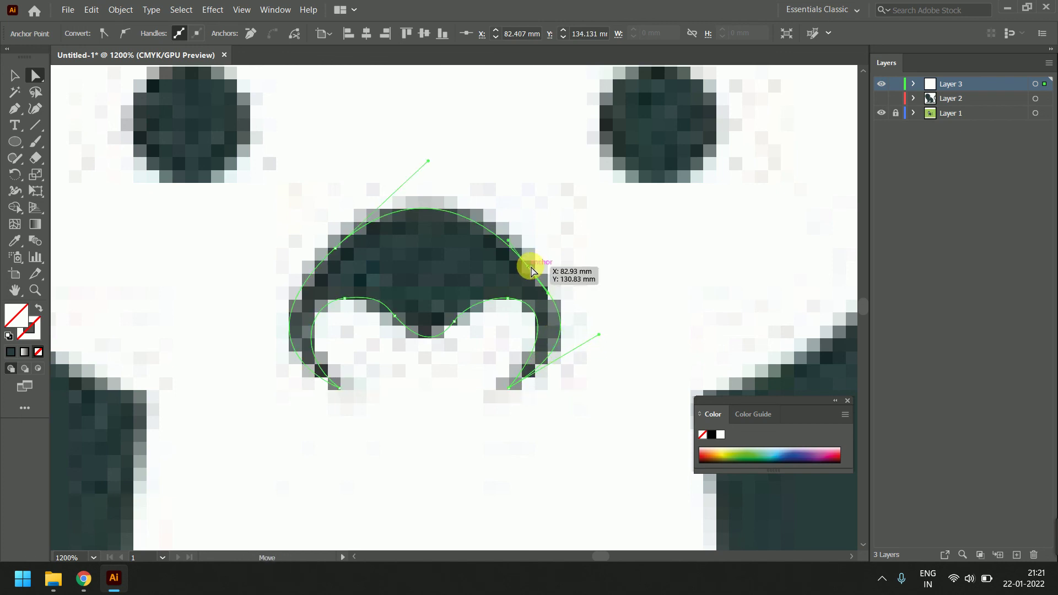
drag(532, 270, 528, 267)
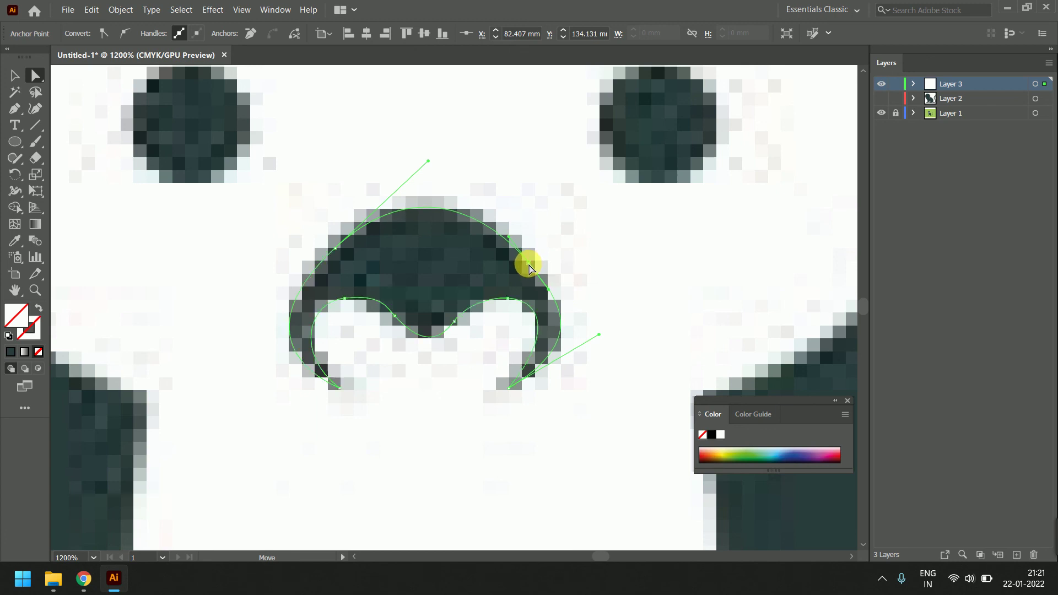
- Zoom out to check the nose outline and select it with the right eye circle
click(334, 253)
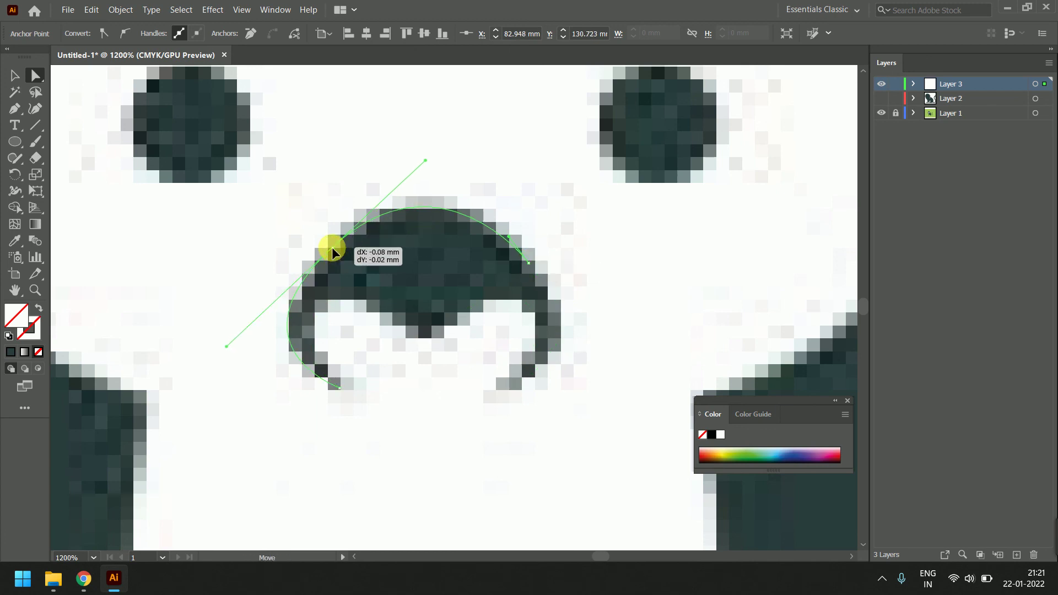
alt+scroll(424, 286, down, 1)
alt+scroll(429, 295, down, 1)
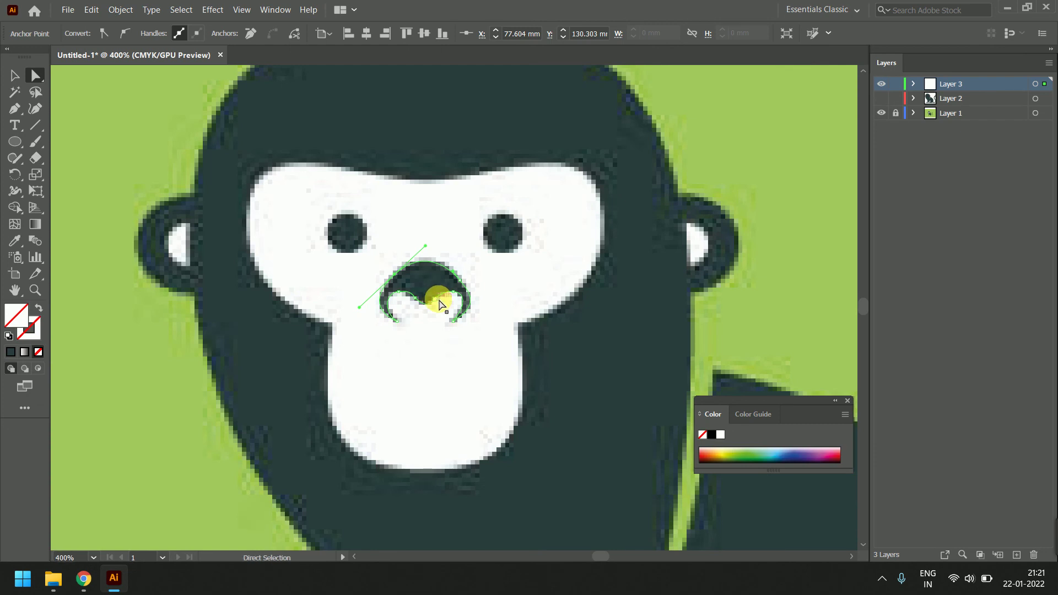
alt+scroll(443, 303, up, 1)
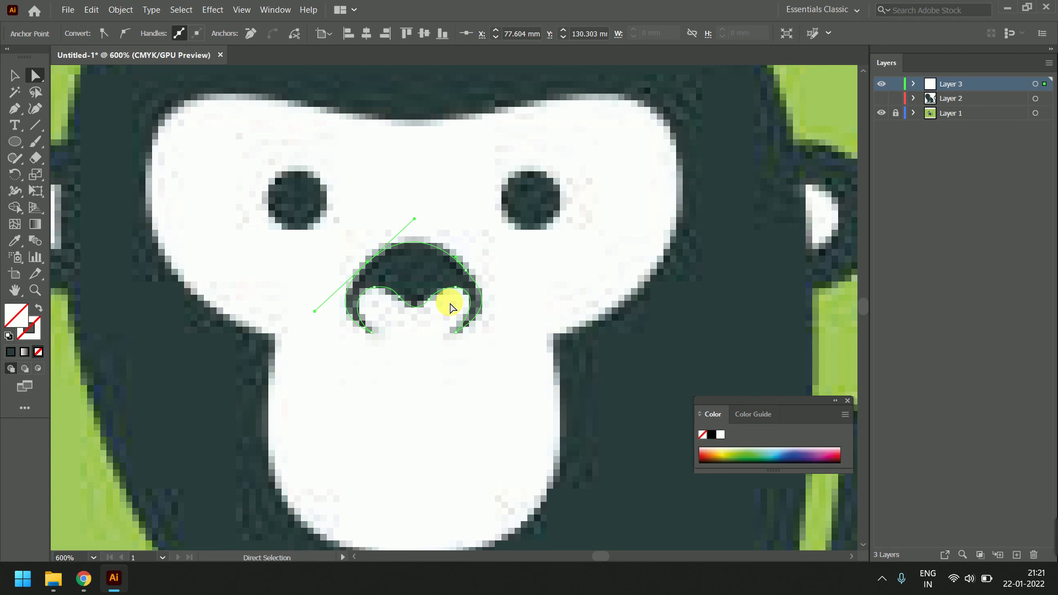
alt+scroll(450, 307, down, 1)
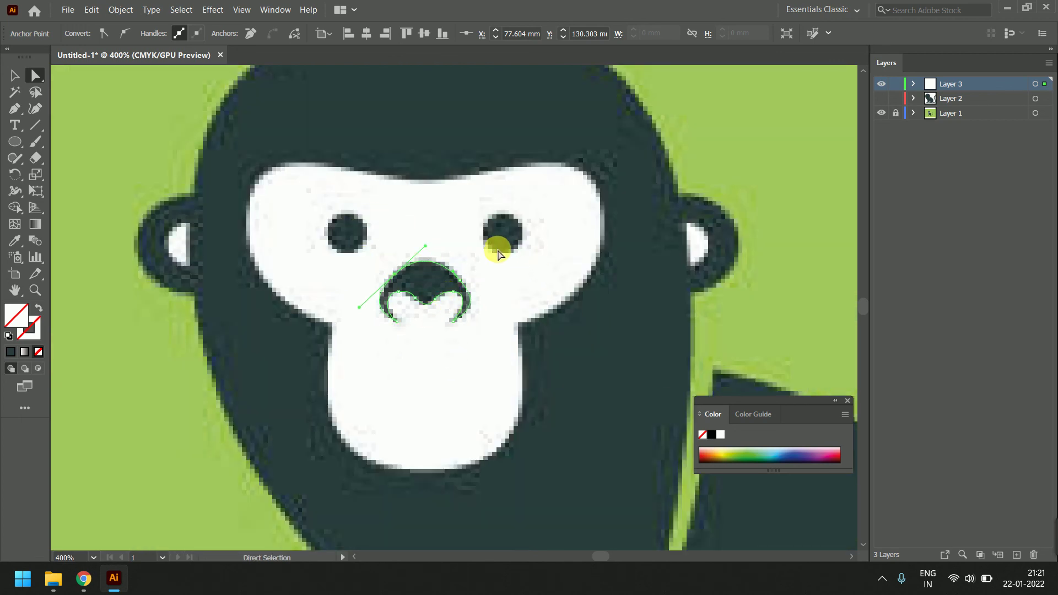
click(493, 242)
click(442, 270)
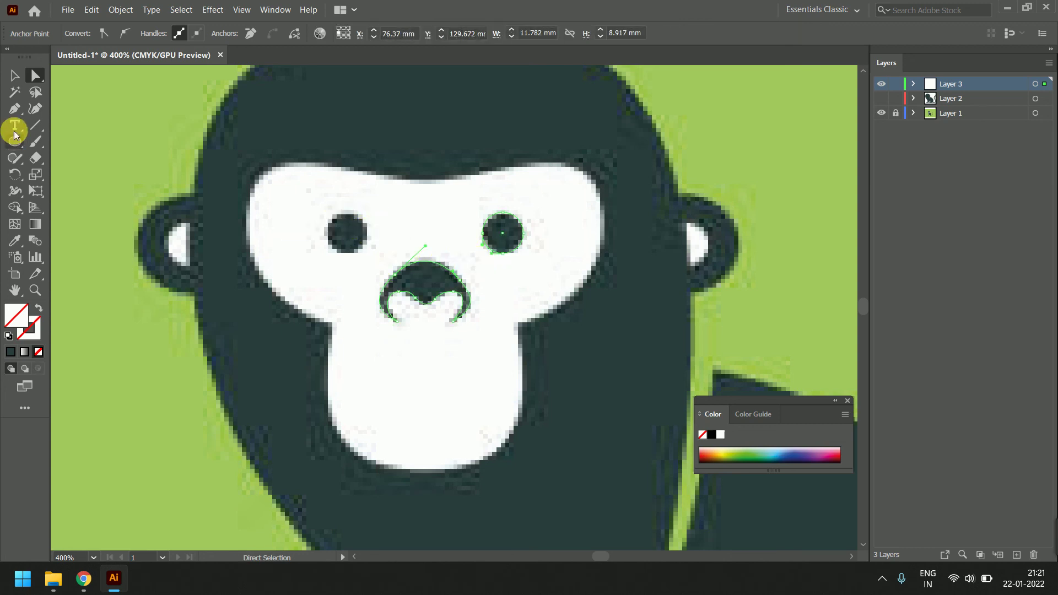
click(15, 75)
- Reposition the eye circles so each sits over its eye
click(330, 246)
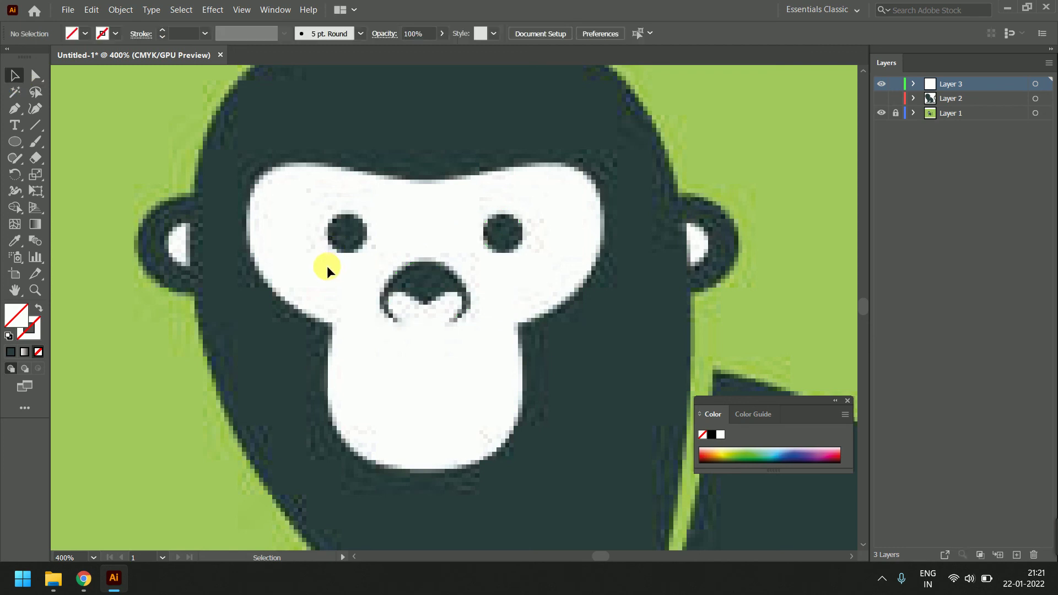
click(507, 235)
key(ctrl+plus)
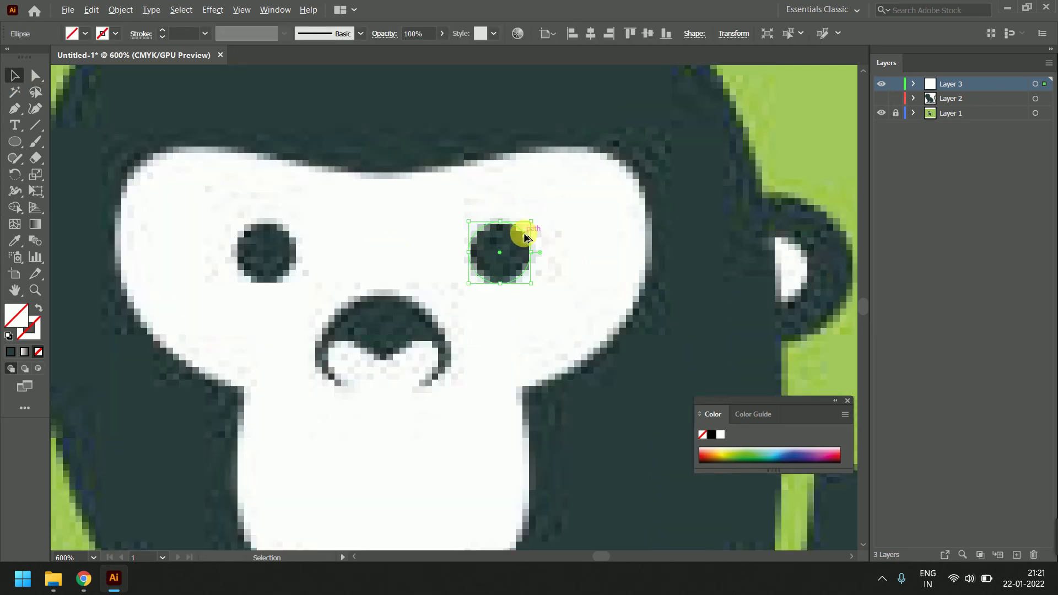
drag(525, 236, 289, 230)
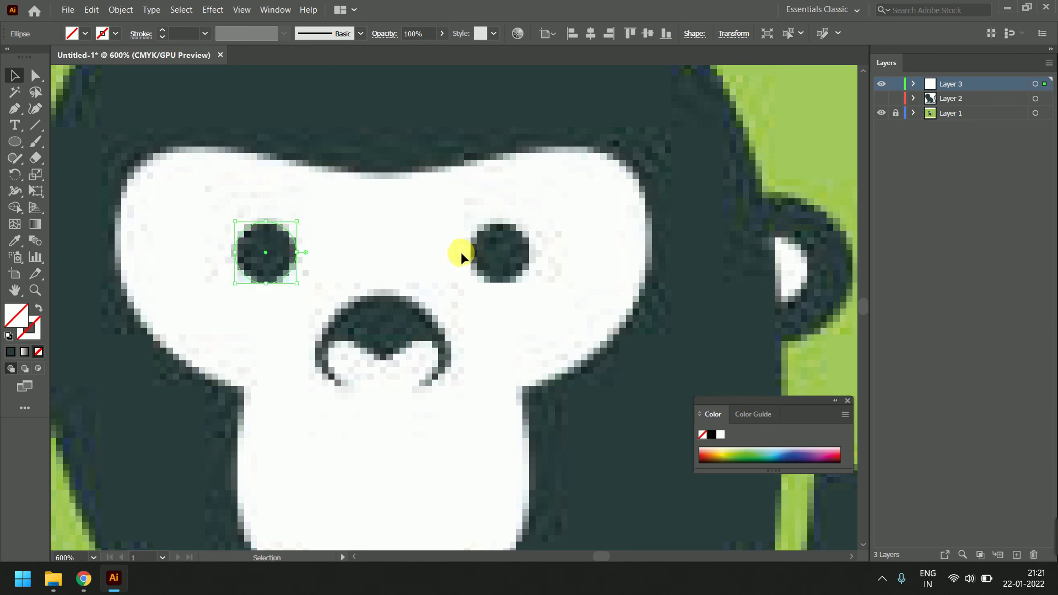
click(496, 268)
click(290, 252)
drag(297, 239, 332, 226)
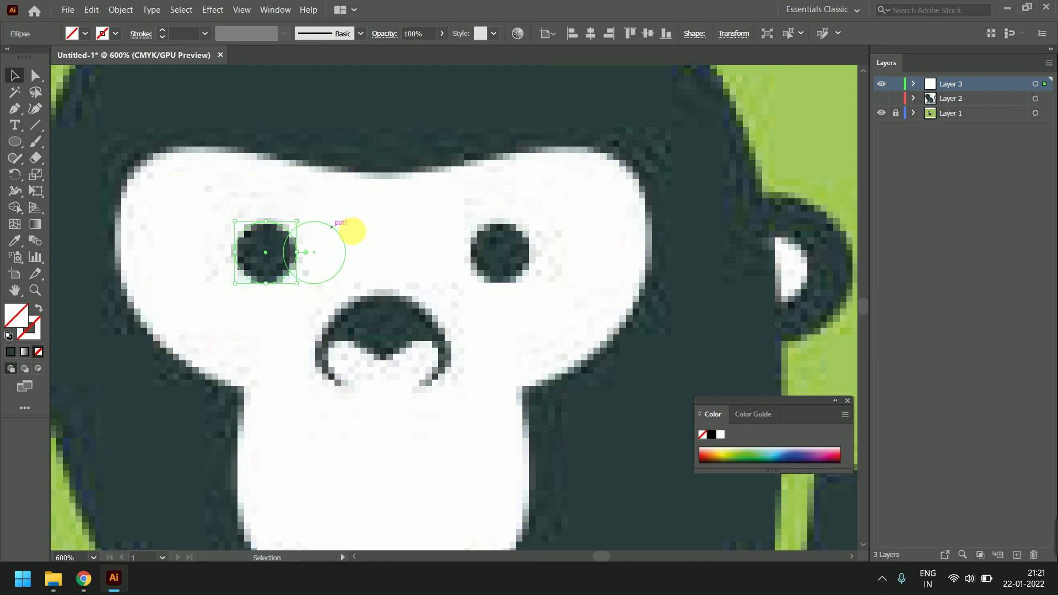
drag(341, 231, 526, 234)
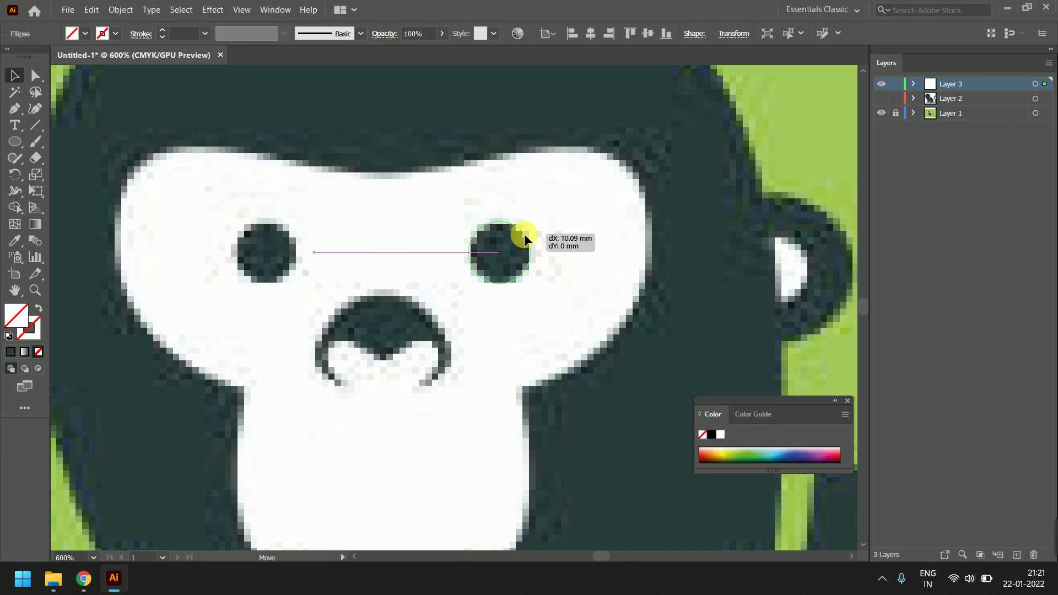
drag(525, 234, 525, 234)
click(419, 230)
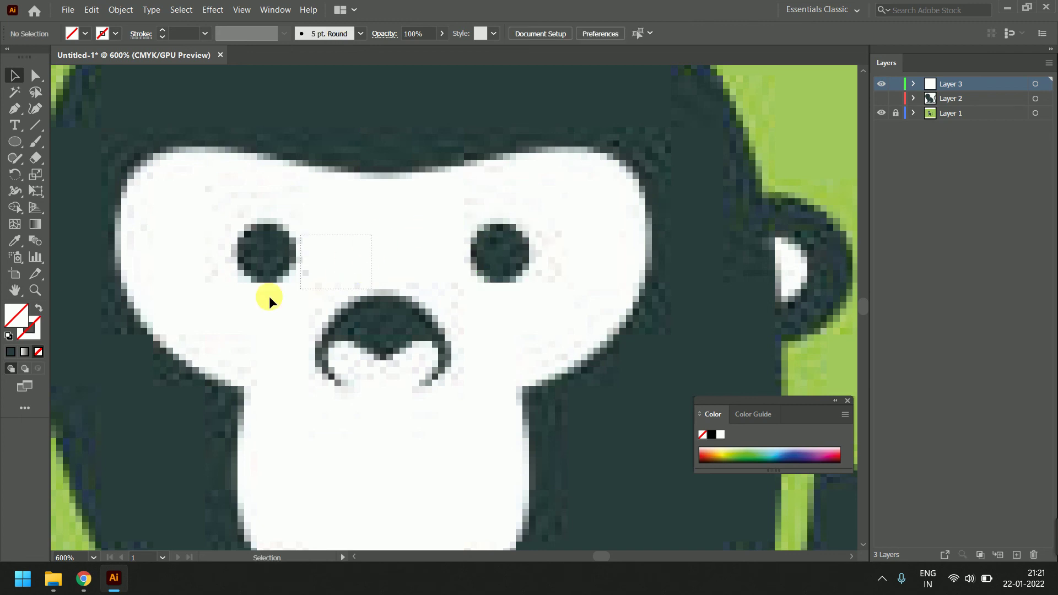
- Select both eyes and the nose, Eyedropper the body's dark teal onto them, and deselect
drag(269, 296, 271, 306)
shift+click(511, 247)
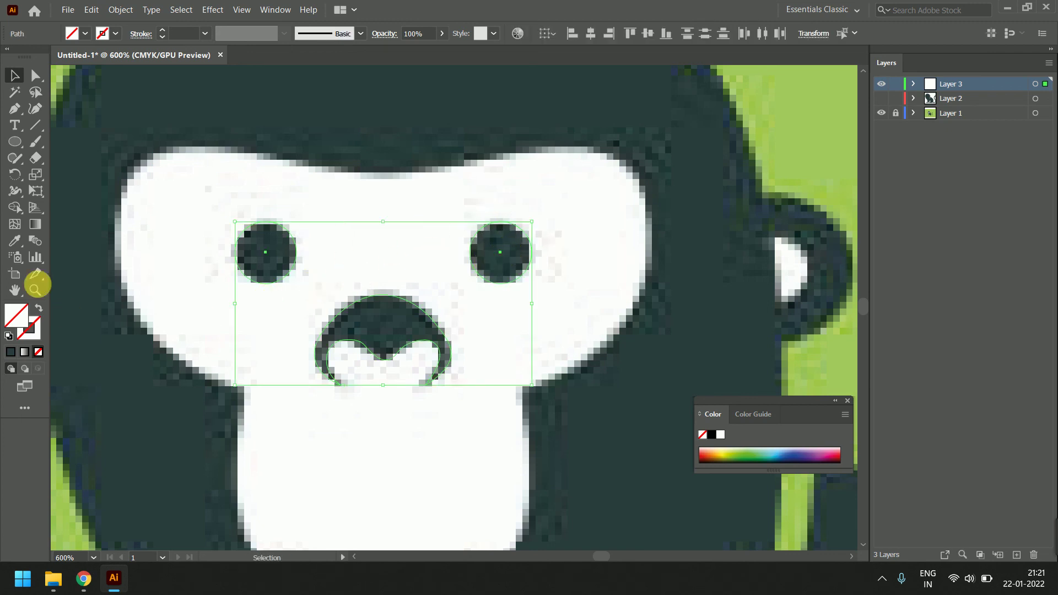
click(889, 105)
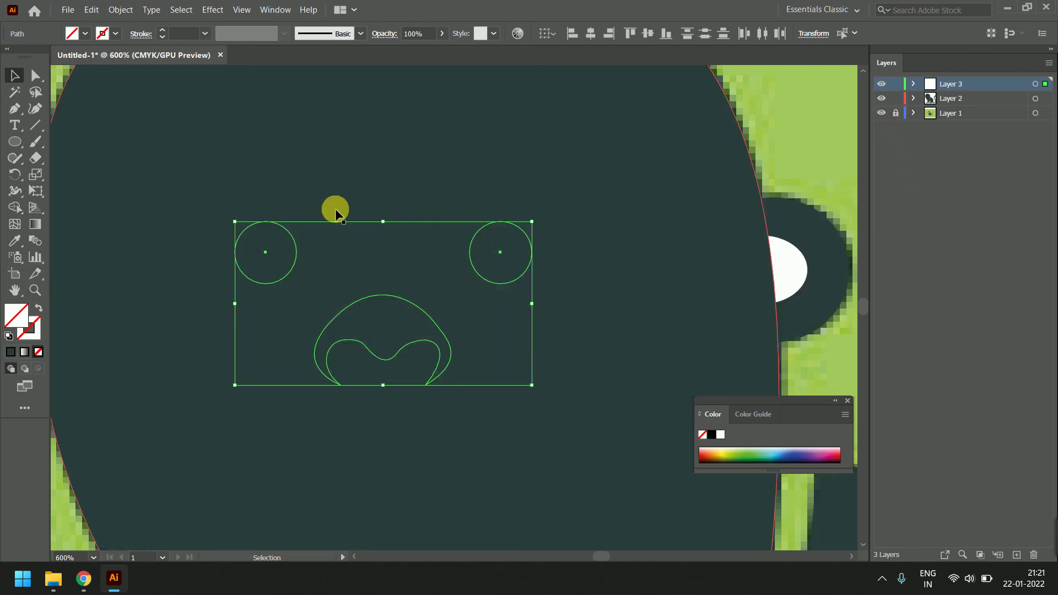
click(15, 241)
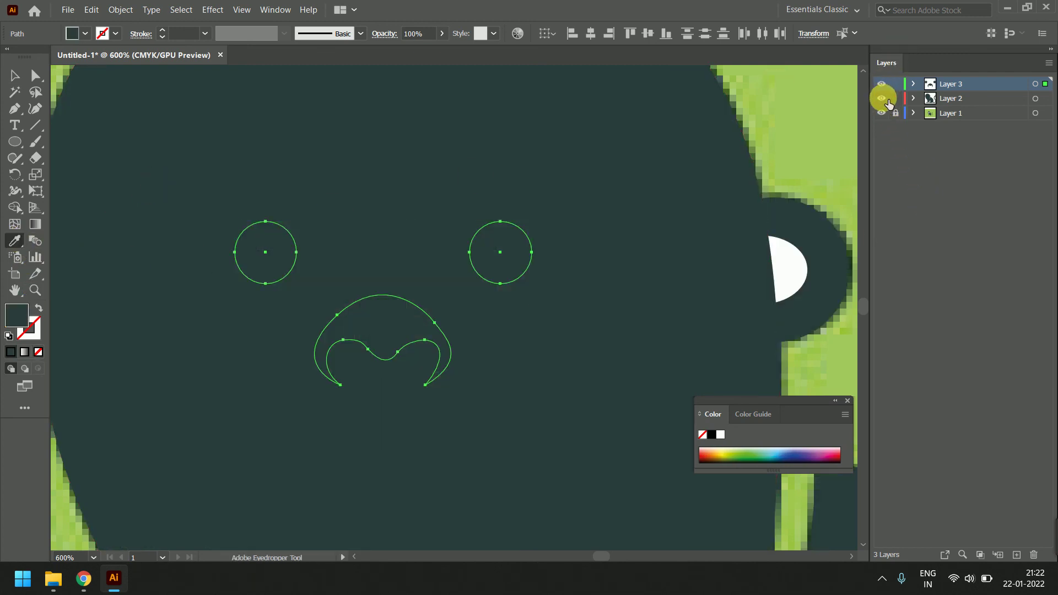
click(882, 98)
click(281, 253)
click(15, 75)
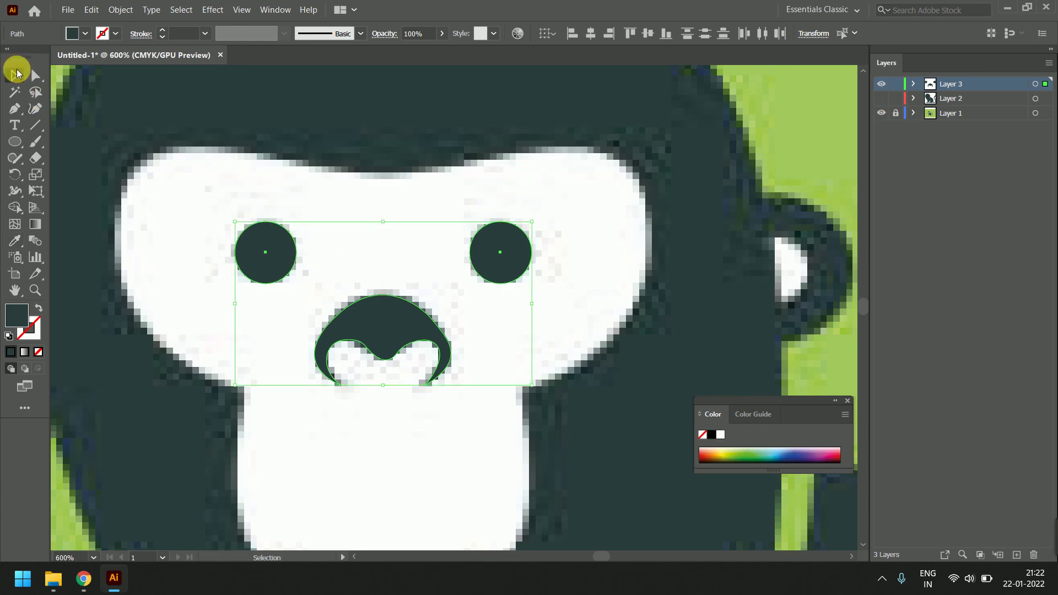
click(206, 110)
scroll(367, 140, down, 1)
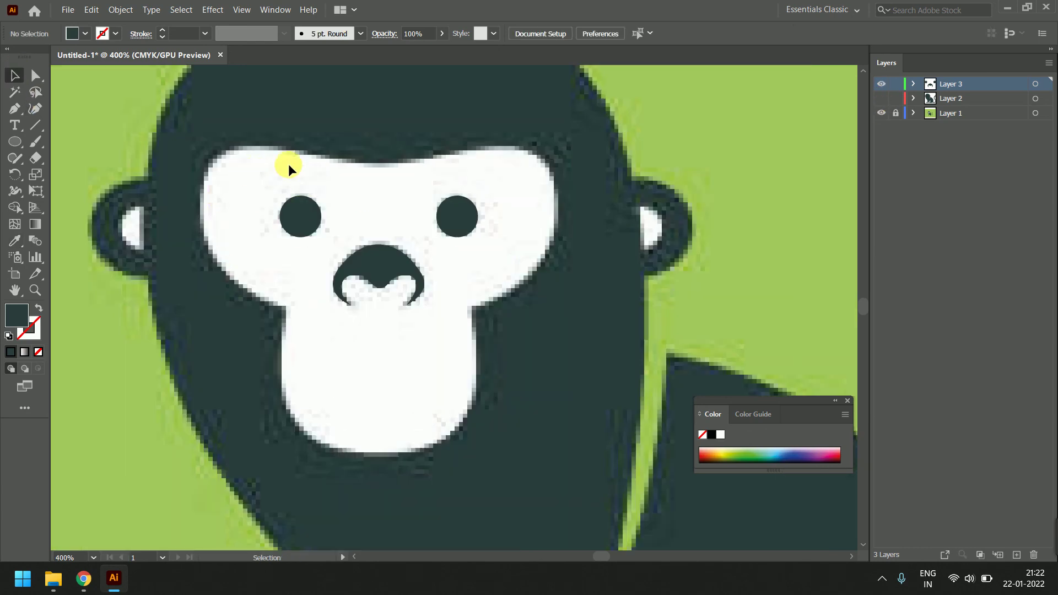
- With the Pen tool, start the mask outline at its left edge and curve it around the left cheek to the chin
click(15, 108)
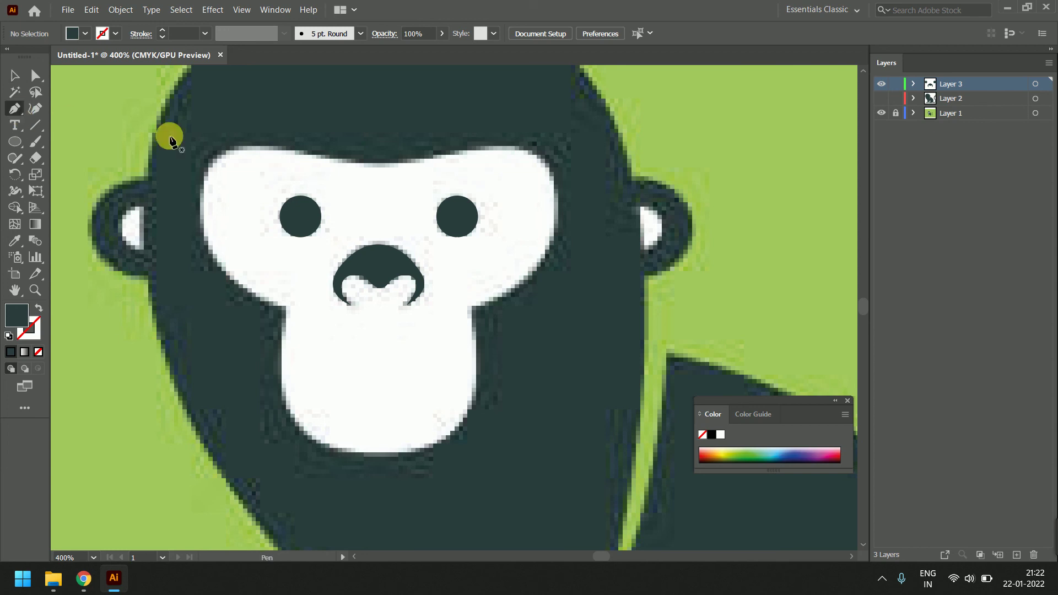
click(200, 203)
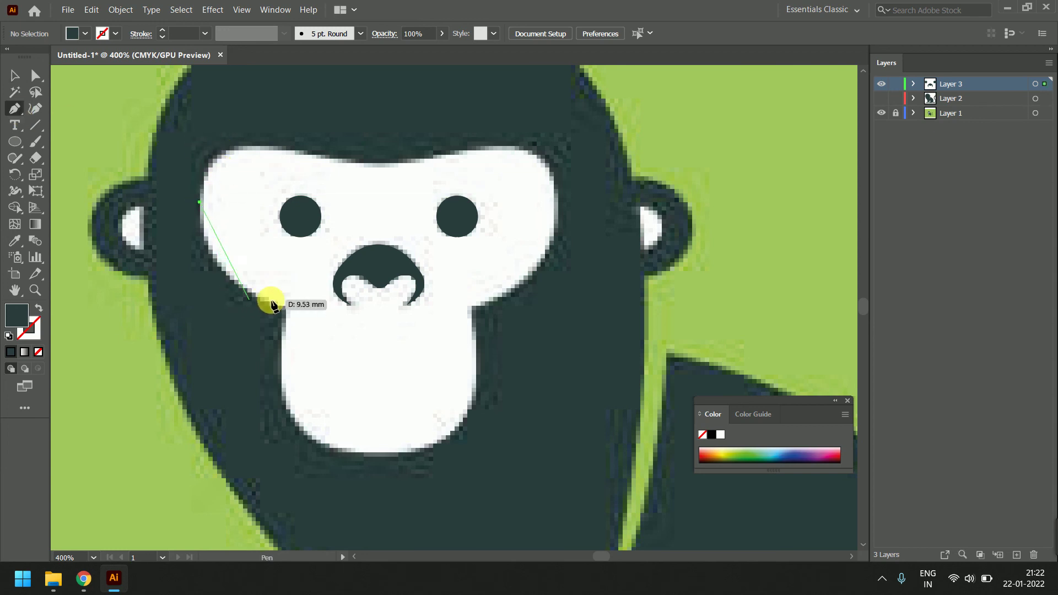
drag(284, 308, 376, 334)
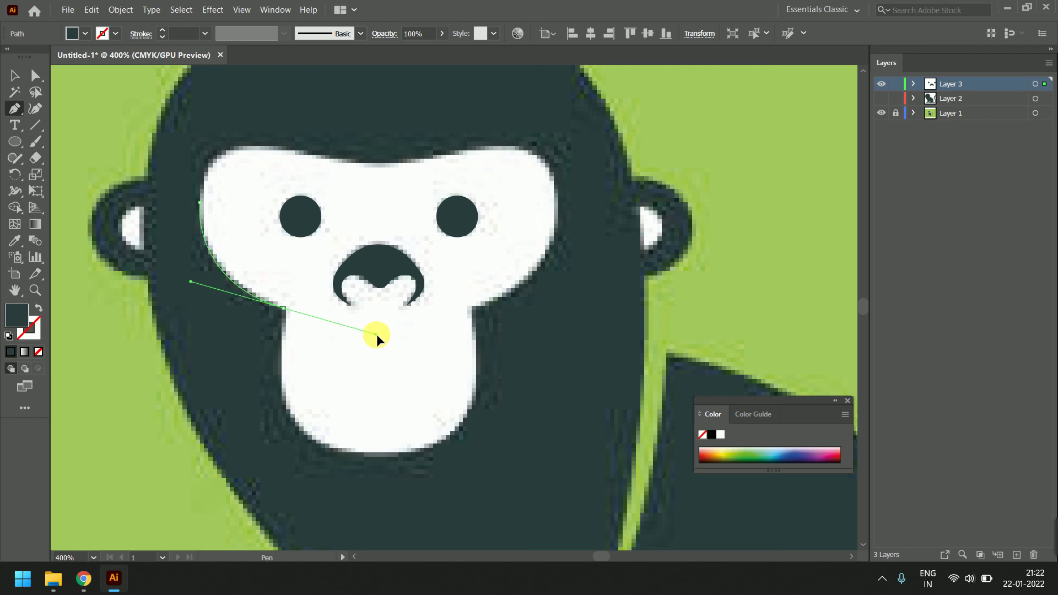
drag(376, 334, 375, 349)
drag(283, 378, 280, 375)
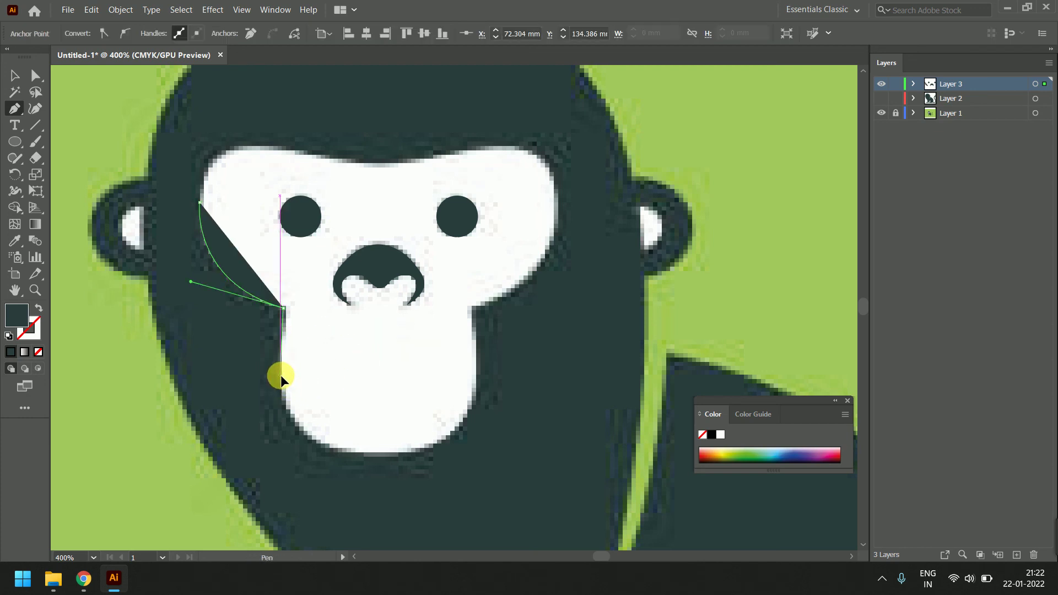
mouse_move(368, 454)
mouse_down()
mouse_move(468, 463)
mouse_move(469, 450)
mouse_move(471, 459)
mouse_up()
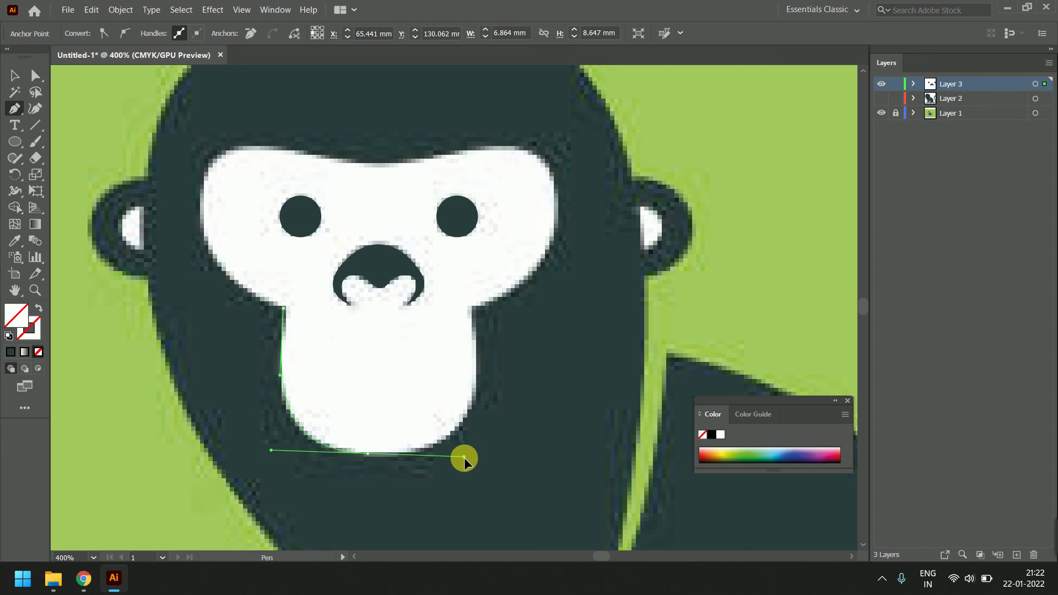
- Continue the outline up the right jaw and right cheek to the forehead's top right
click(472, 311)
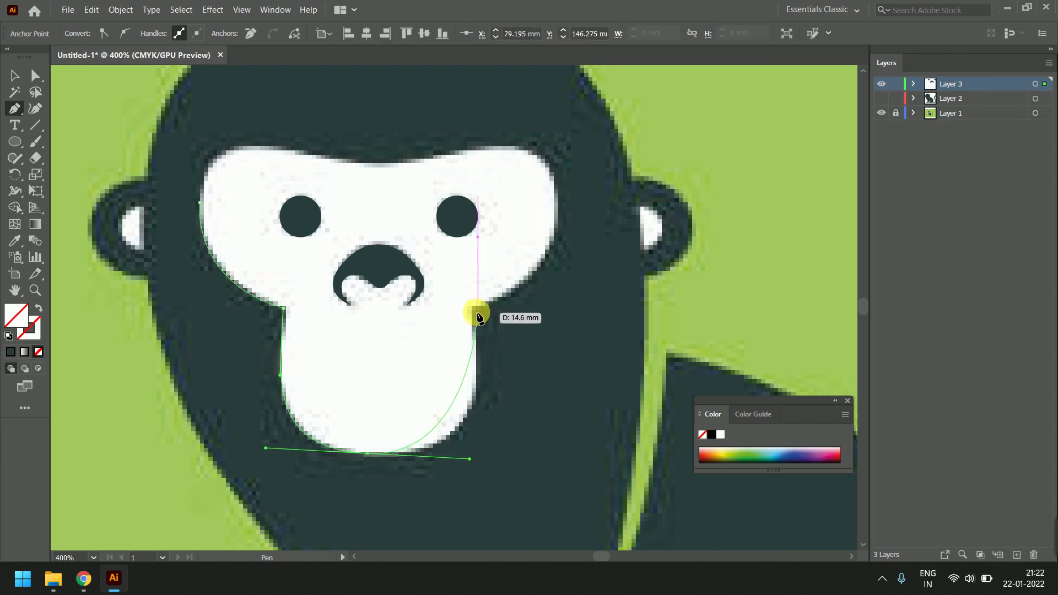
drag(472, 301, 458, 220)
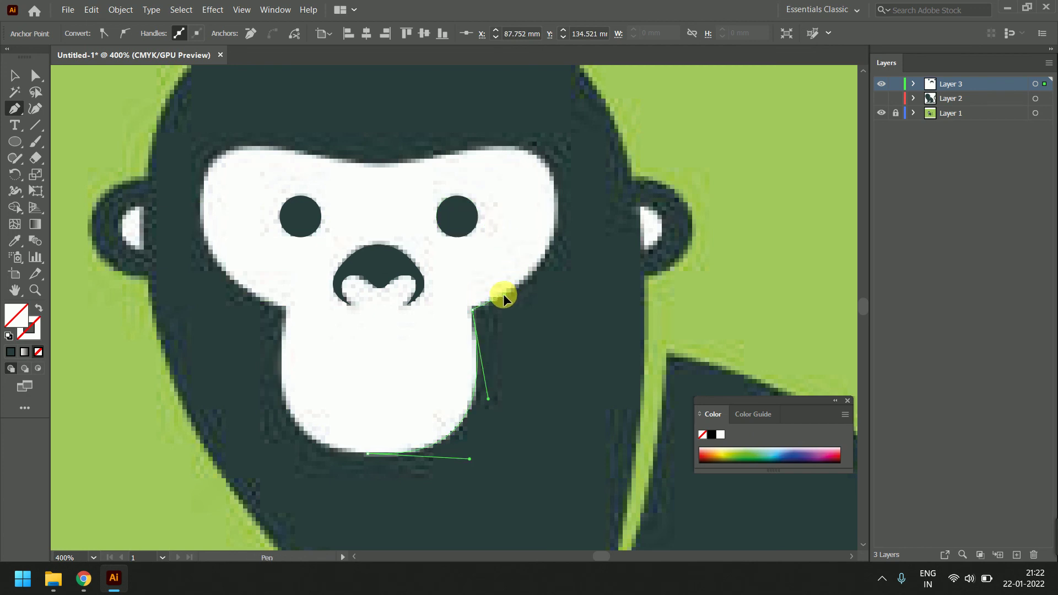
drag(557, 208, 559, 142)
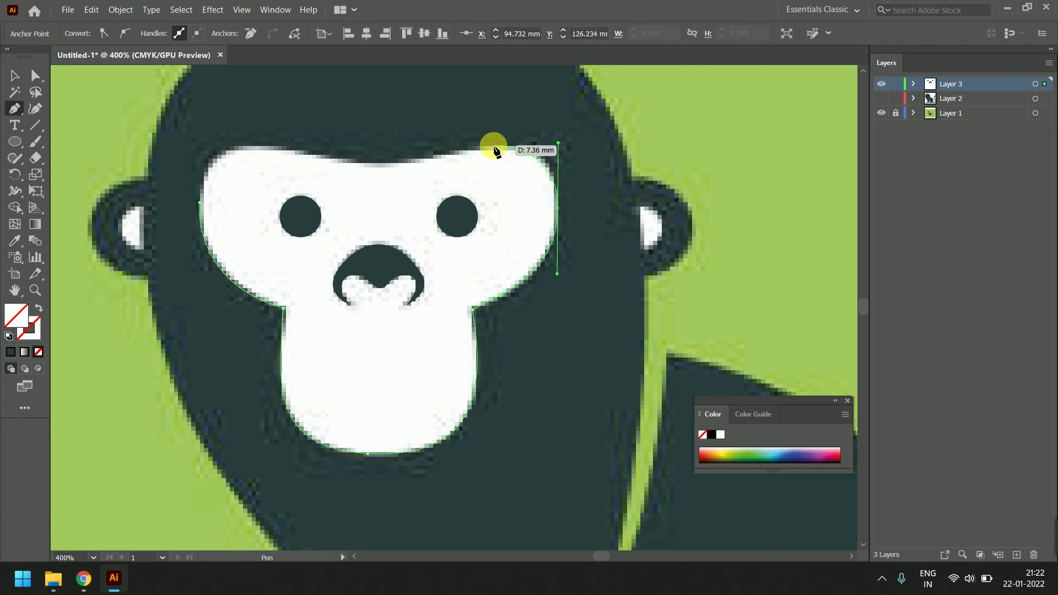
click(486, 146)
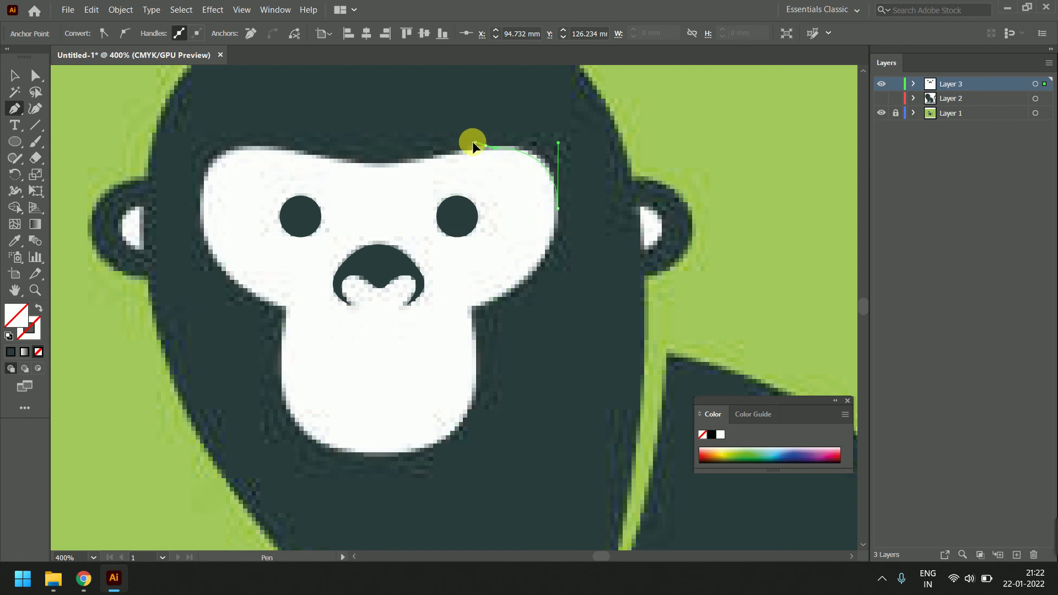
click(459, 146)
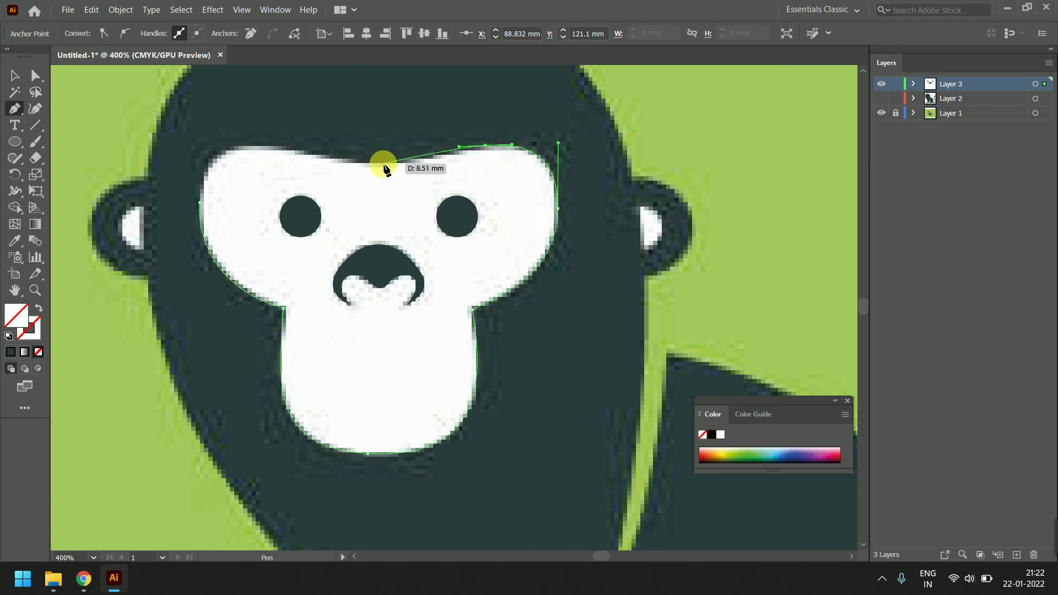
- Carry the outline across the forehead dip and upper-left corner, closing it down the left cheek
click(383, 164)
click(345, 162)
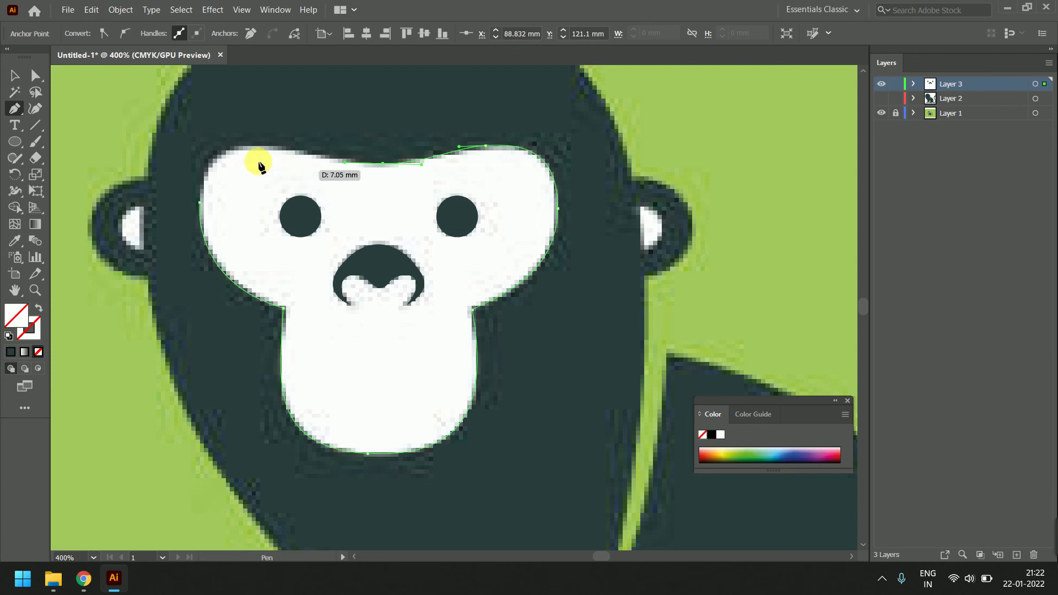
drag(239, 147, 225, 146)
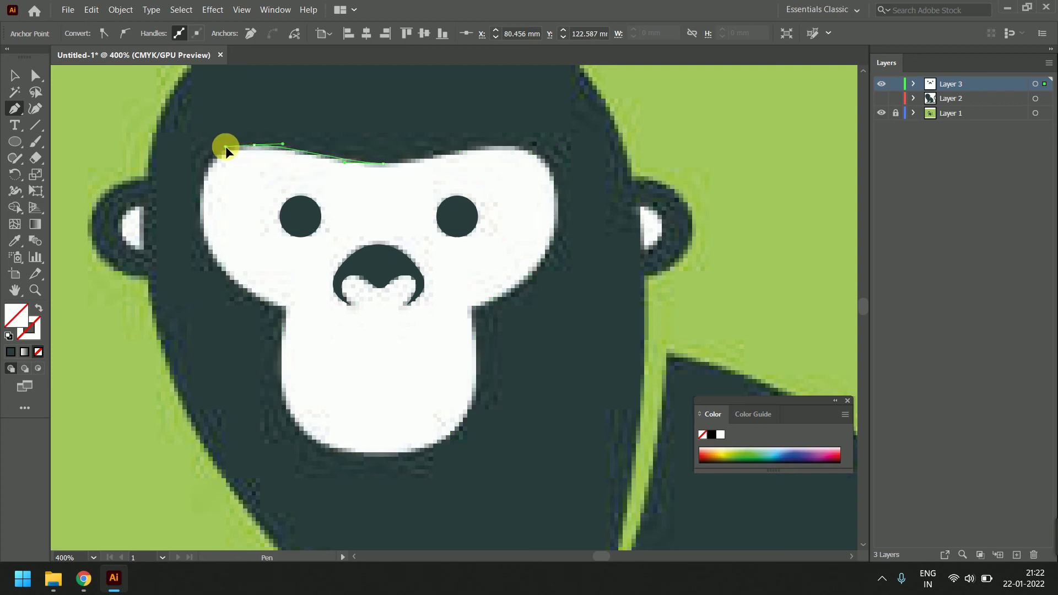
drag(202, 204, 199, 250)
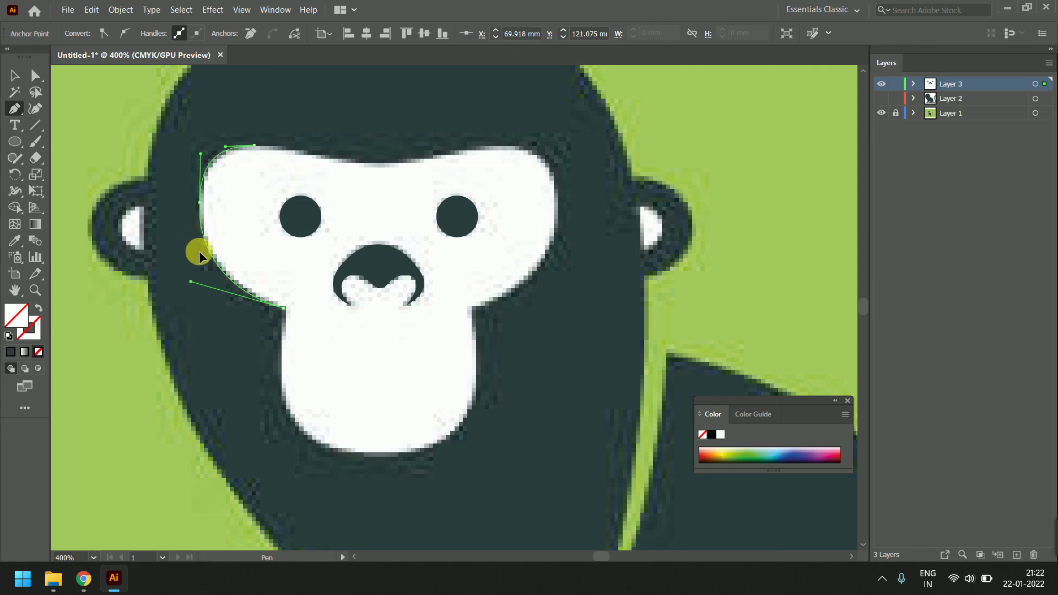
- Select the face outline's anchors with Direct Selection to check them, then deselect
click(35, 75)
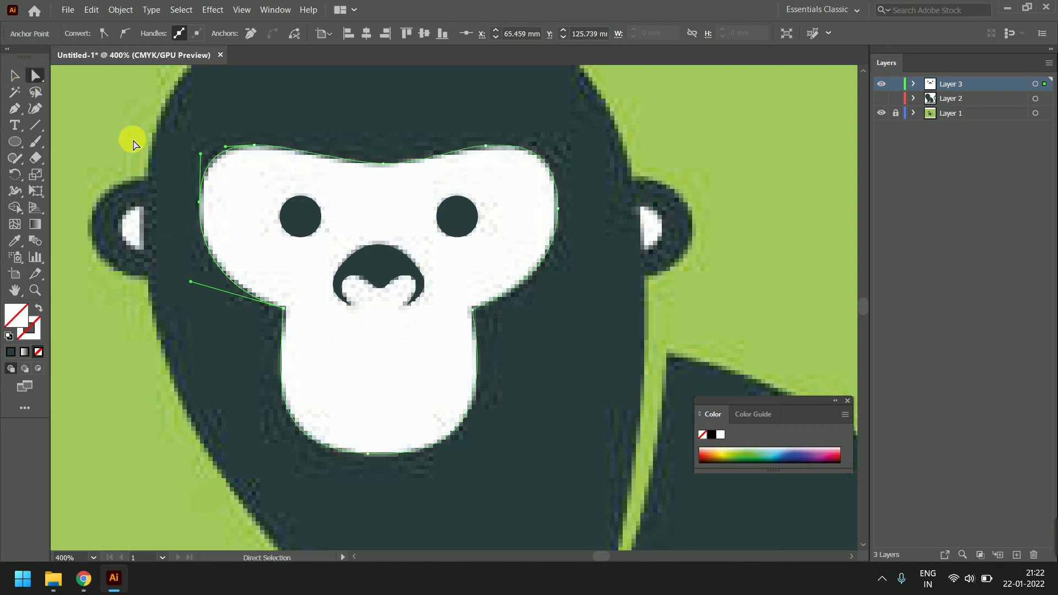
mouse_move(159, 124)
mouse_down()
mouse_move(417, 345)
mouse_move(593, 448)
mouse_up()
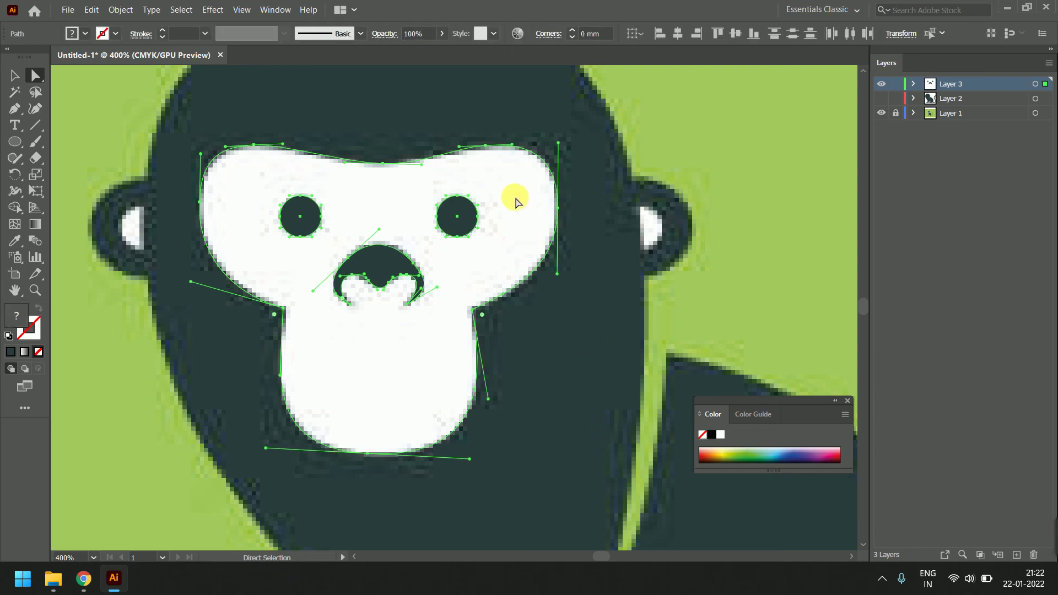
click(521, 284)
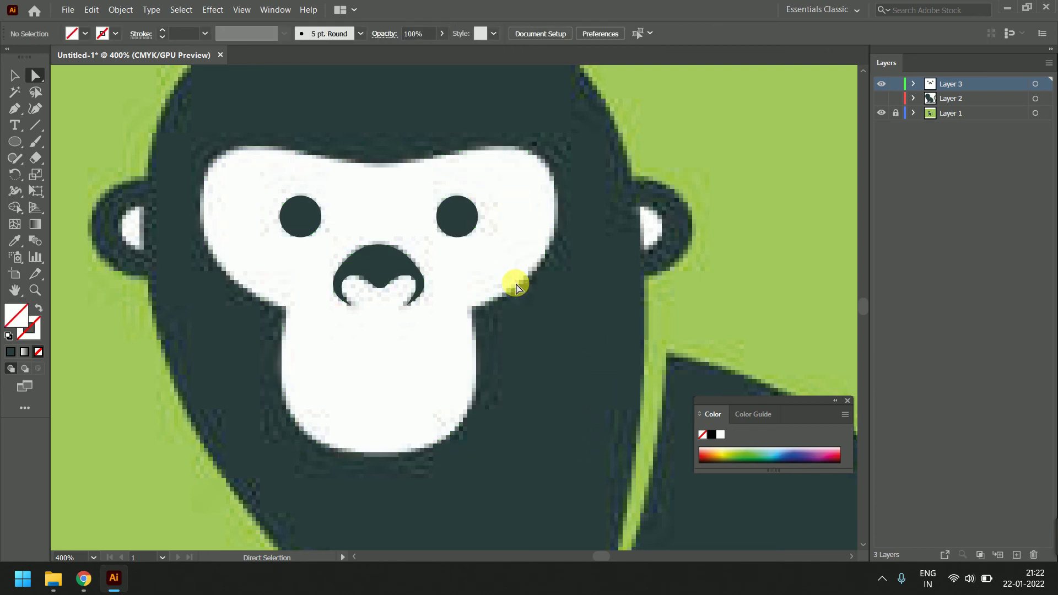
- Lock the nose and both eye shapes in Layer 3
drag(452, 264, 290, 213)
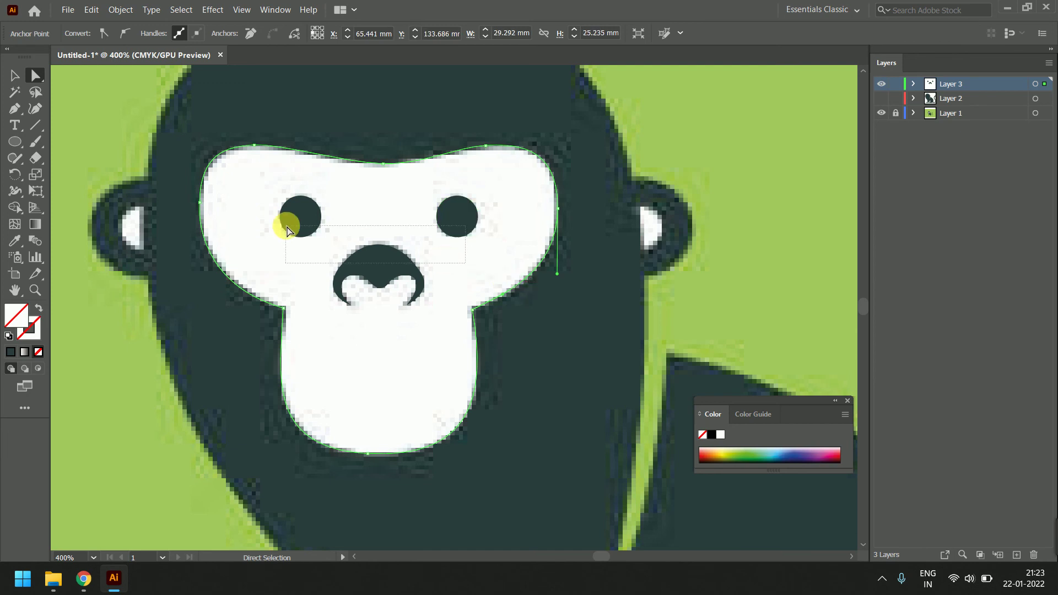
click(913, 85)
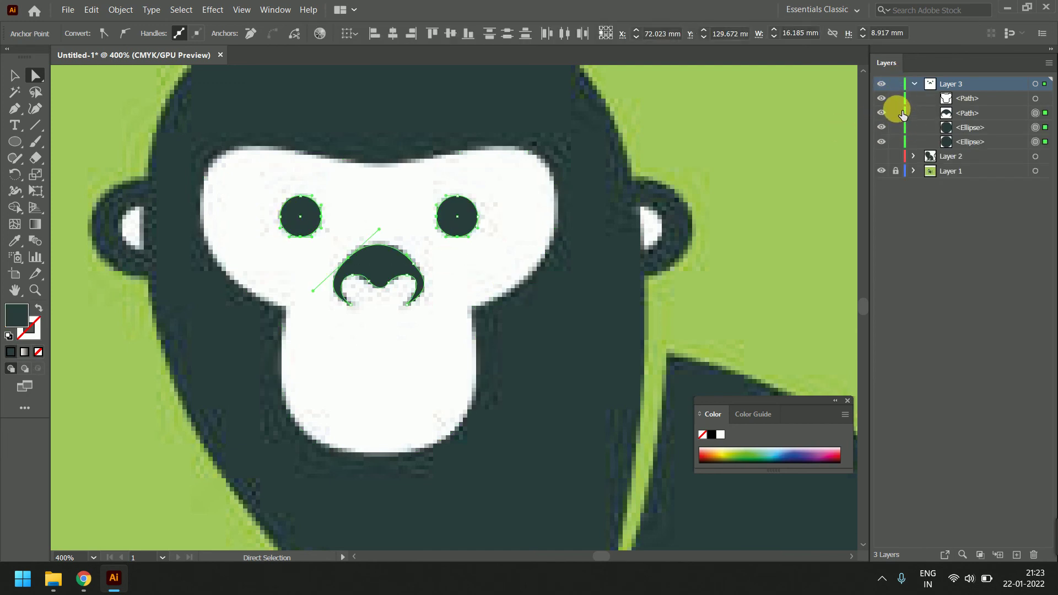
drag(896, 112, 895, 141)
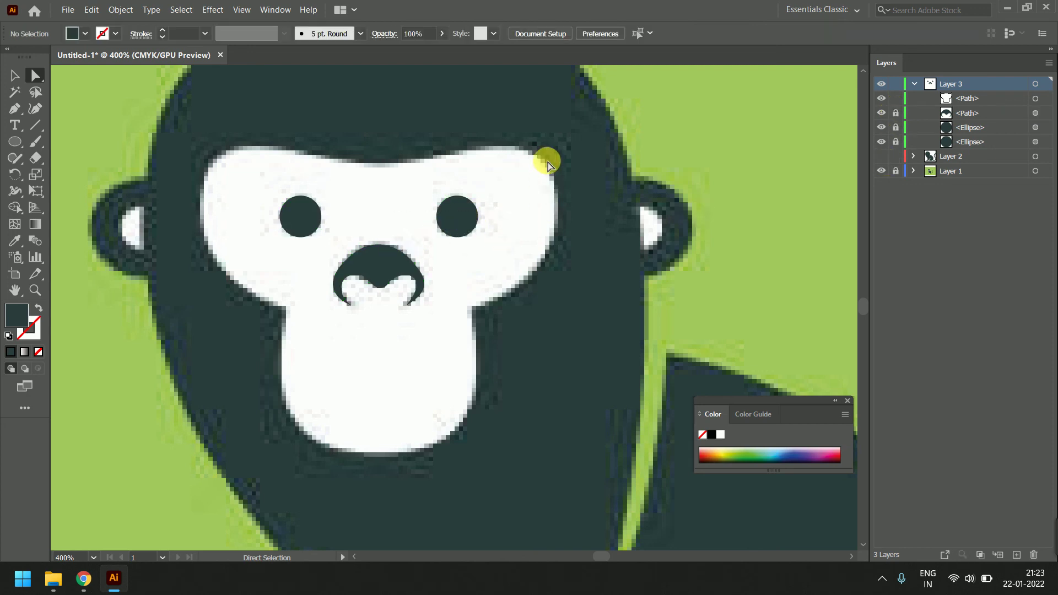
- Refine the face outline's anchors, slightly adjusting the chin curve
drag(570, 153, 516, 209)
drag(574, 112, 182, 480)
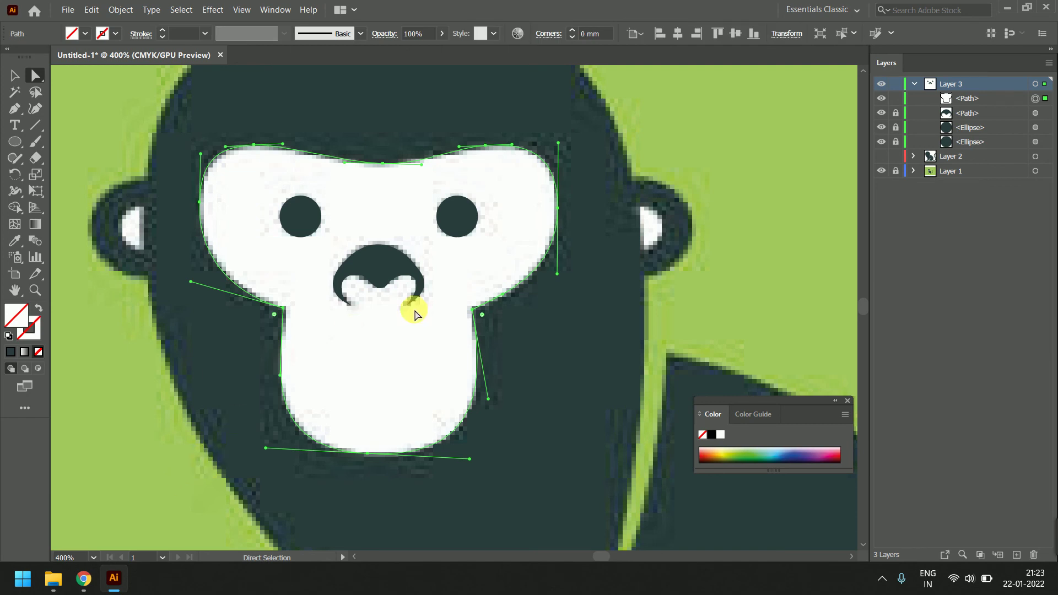
click(472, 310)
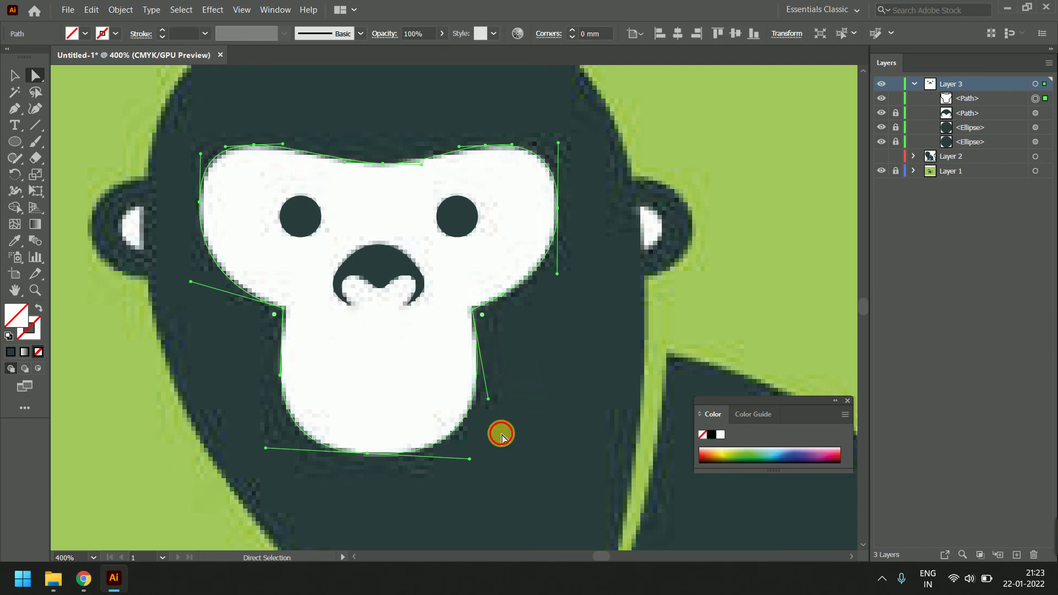
drag(498, 432, 323, 469)
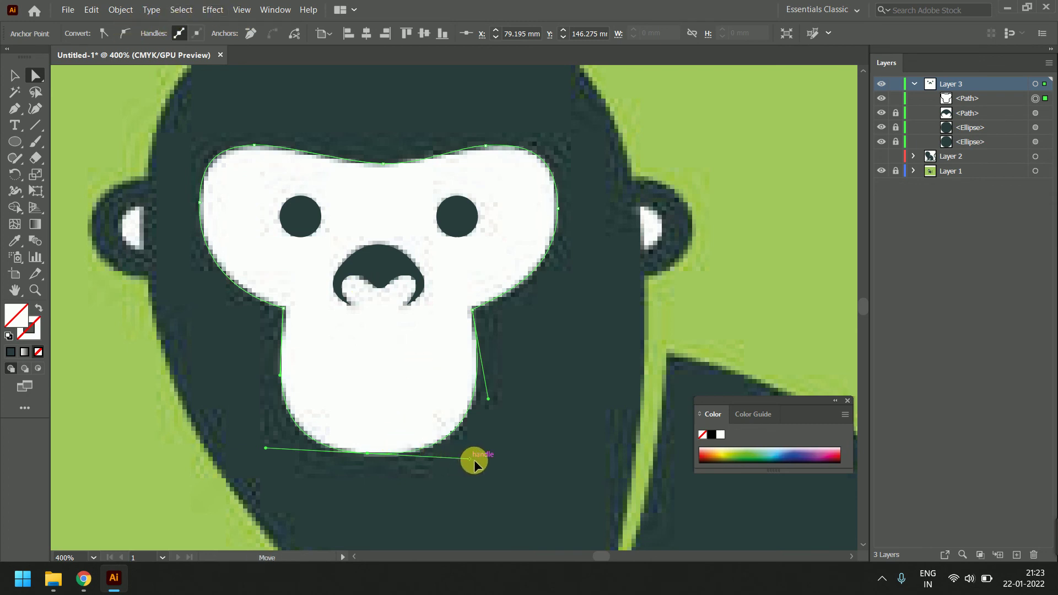
drag(472, 461, 476, 461)
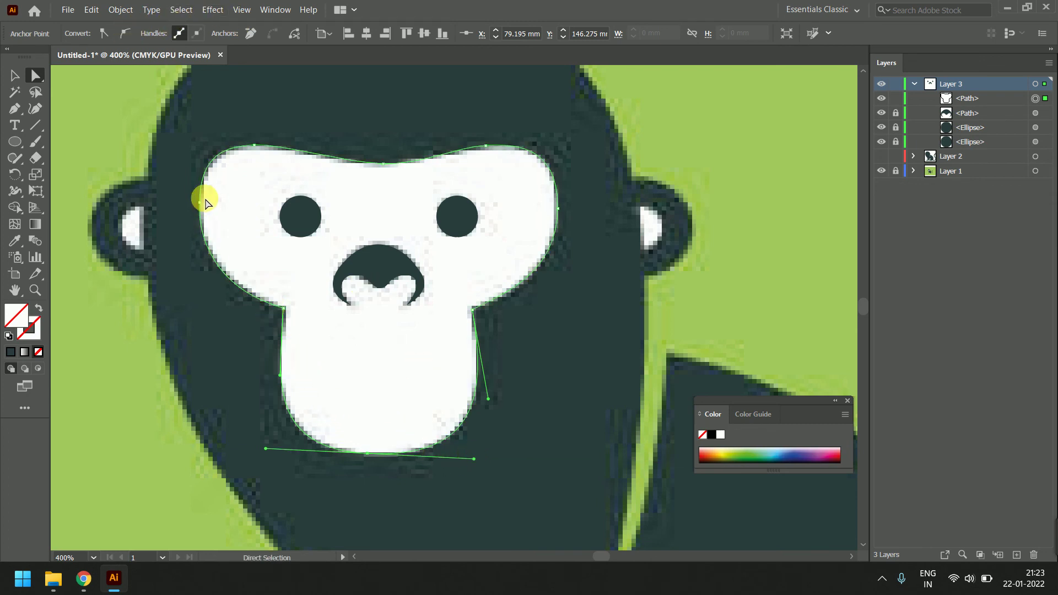
drag(200, 131, 567, 236)
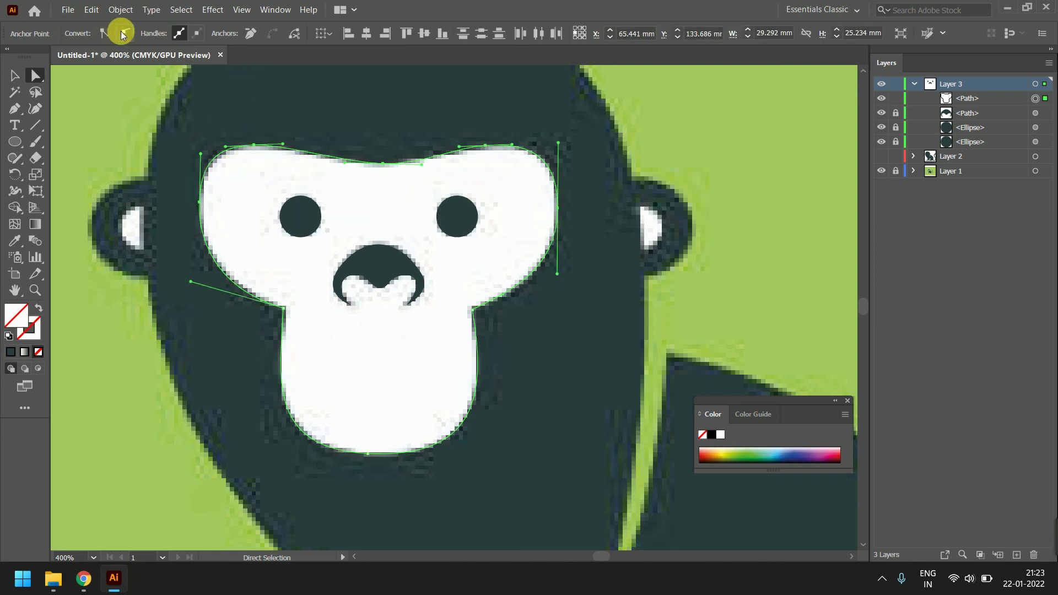
mouse_move(182, 188)
mouse_down()
mouse_move(231, 212)
mouse_move(200, 237)
mouse_move(200, 281)
mouse_up()
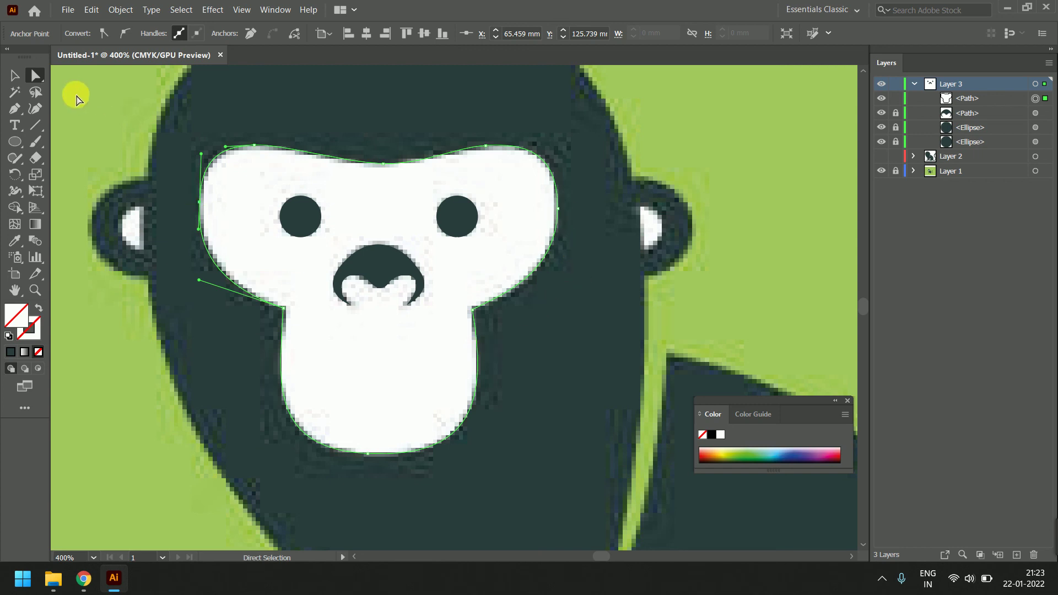
- Fill the face outline with sampled white, then unlock the Layer 3 shapes
click(15, 241)
click(367, 204)
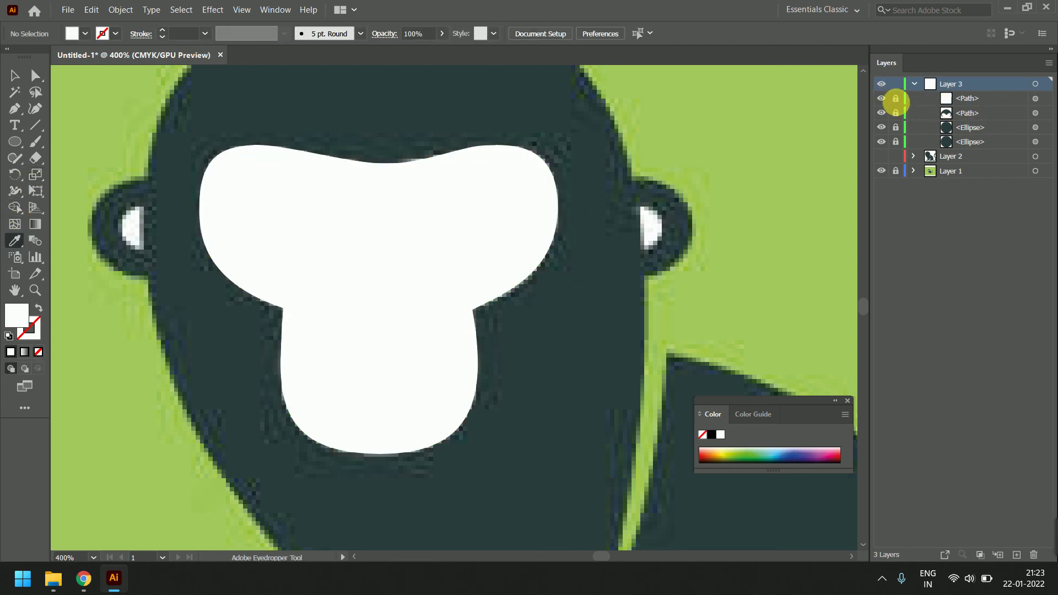
drag(897, 100, 897, 145)
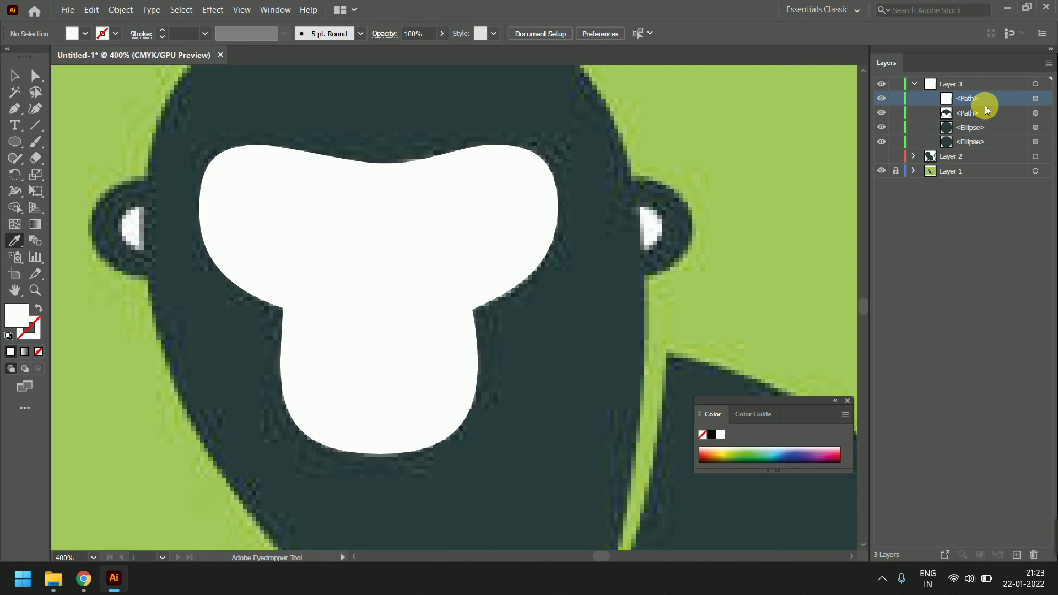
- Send the white face shape behind the eyes and nose so they show
click(15, 76)
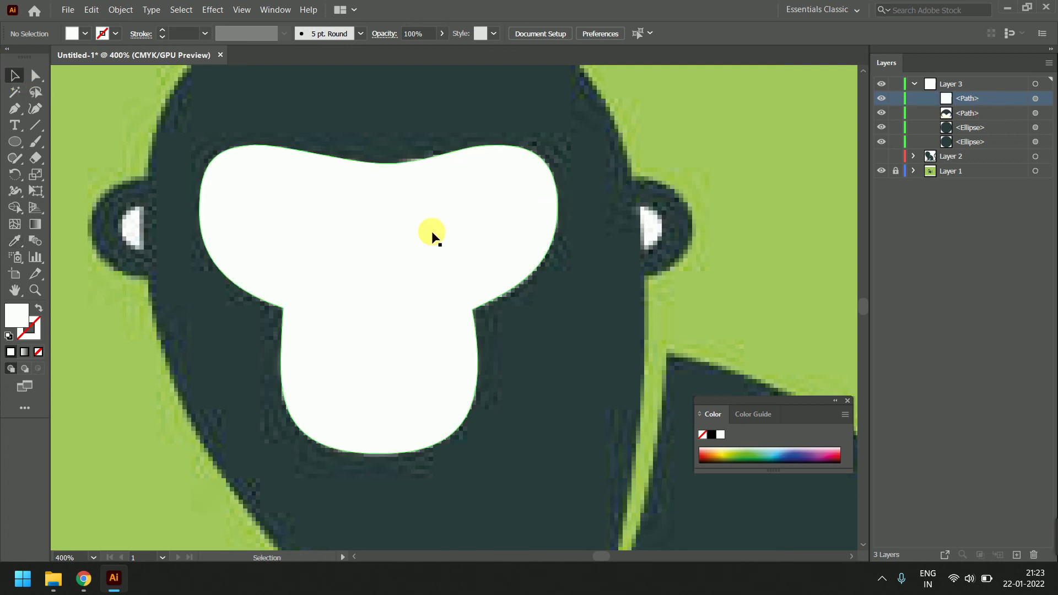
click(433, 234)
key(a)
key(ctrl+bracketleft)
key(ctrl+bracketleft)
key(ctrl+bracketleft)
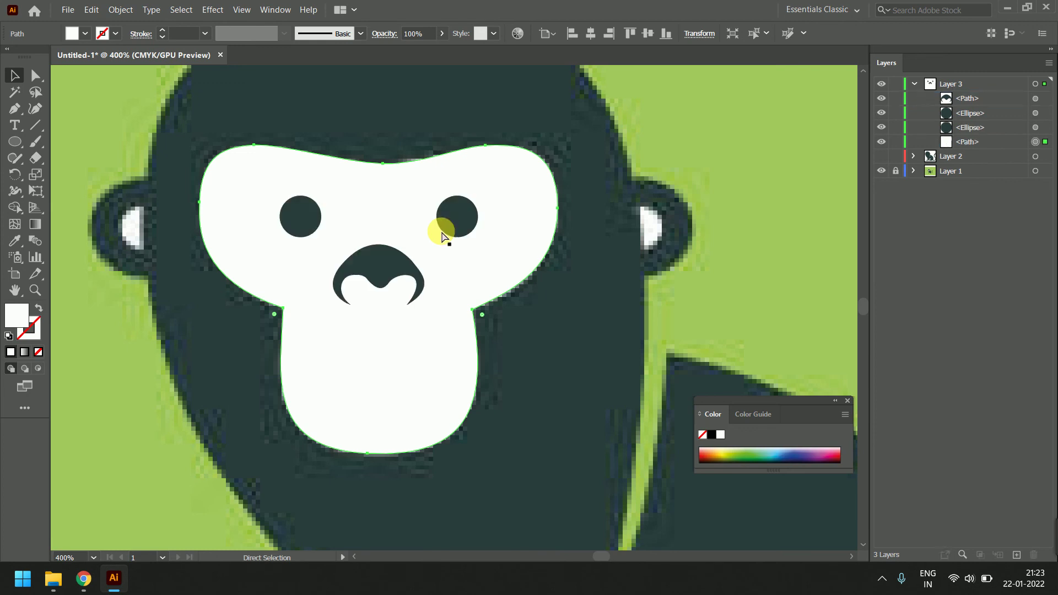
key(v)
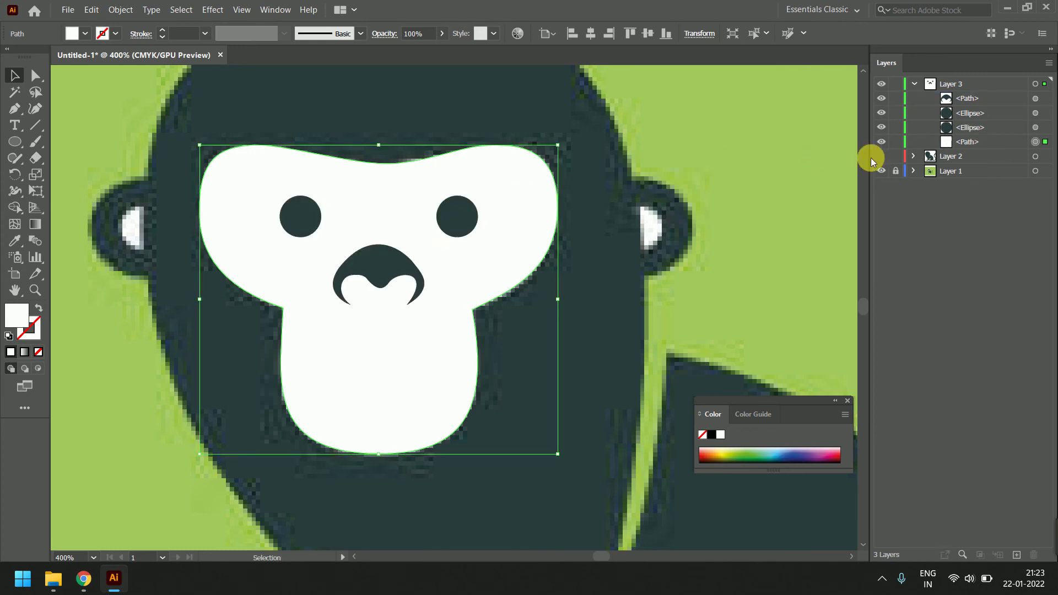
- Show the traced monkey layer and hide the green background reference layer
click(882, 156)
alt+scroll(491, 245, down, 1)
alt+scroll(491, 245, down, 2)
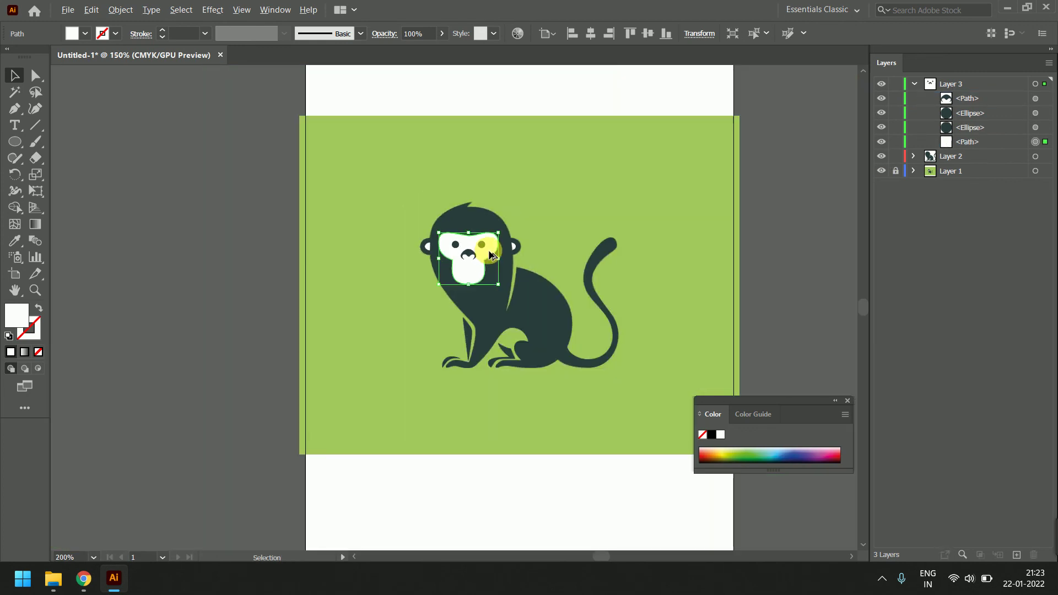
alt+scroll(489, 254, up, 1)
scroll(491, 255, down, 3)
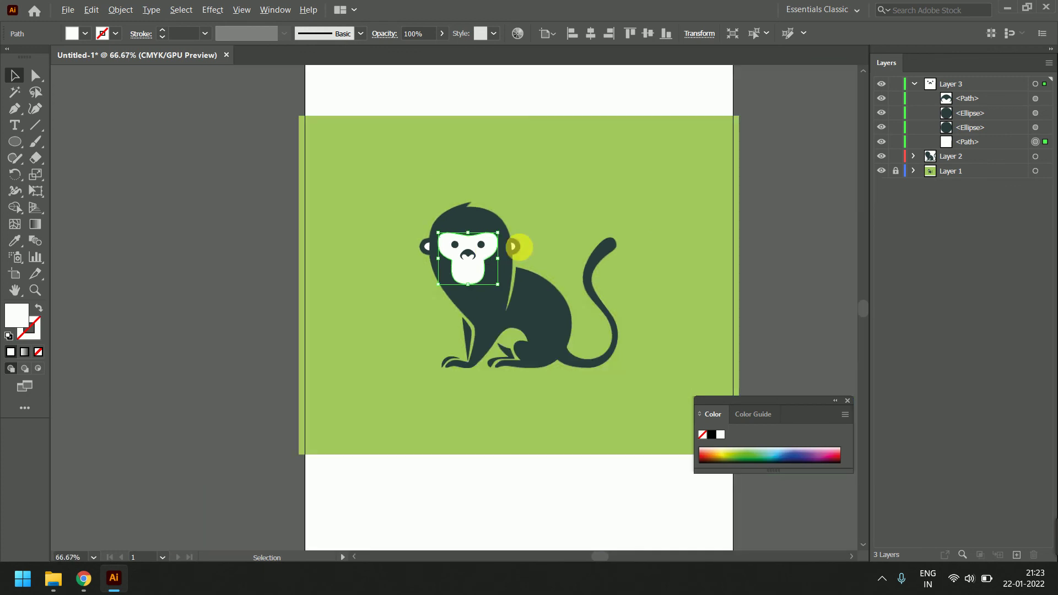
click(882, 170)
click(574, 289)
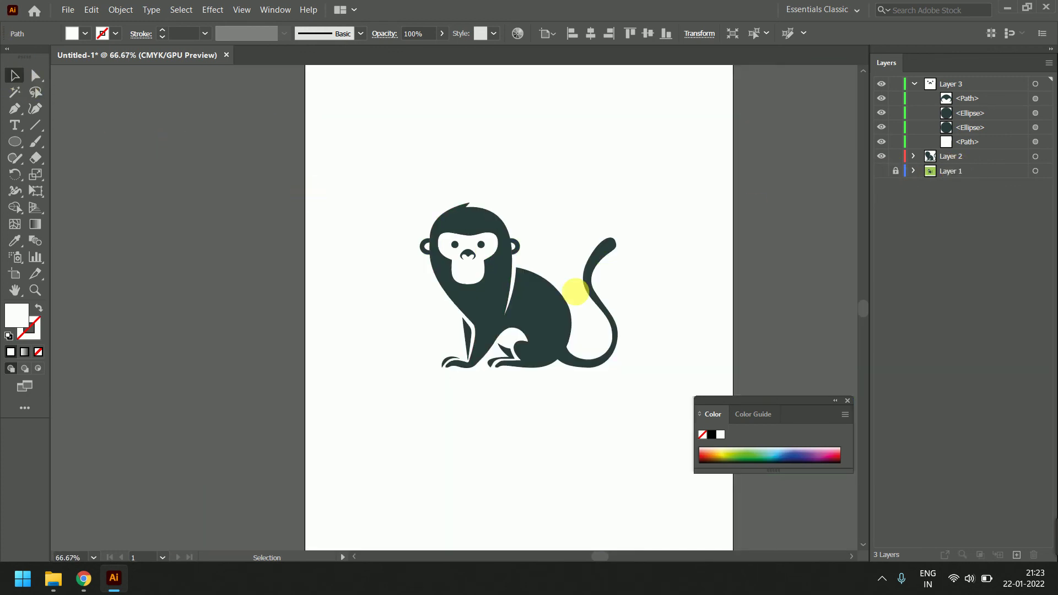
alt+scroll(599, 279, up, 1)
alt+scroll(589, 281, up, 1)
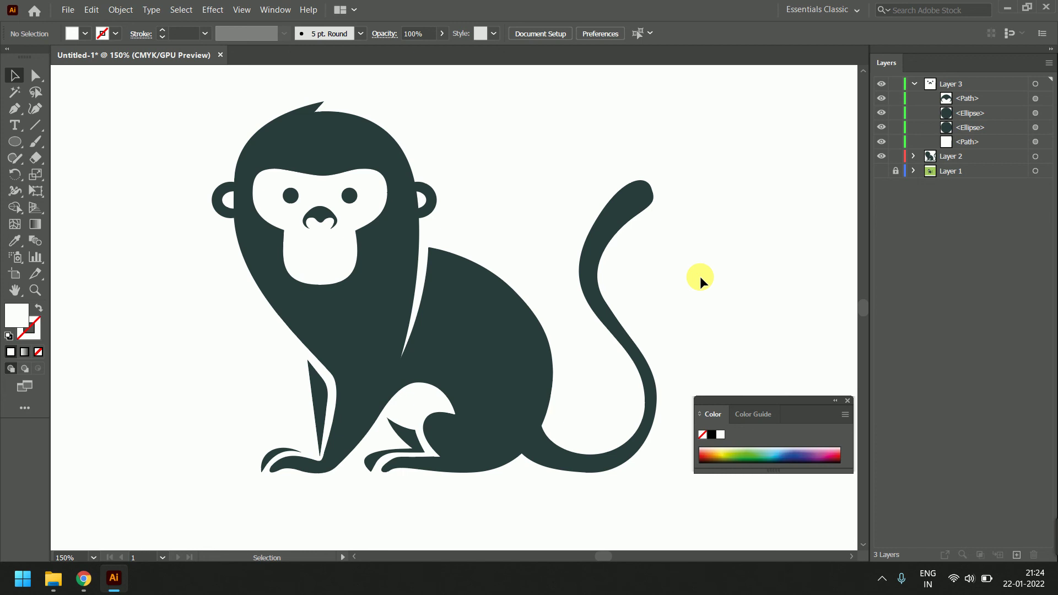
alt+scroll(430, 353, up, 4)
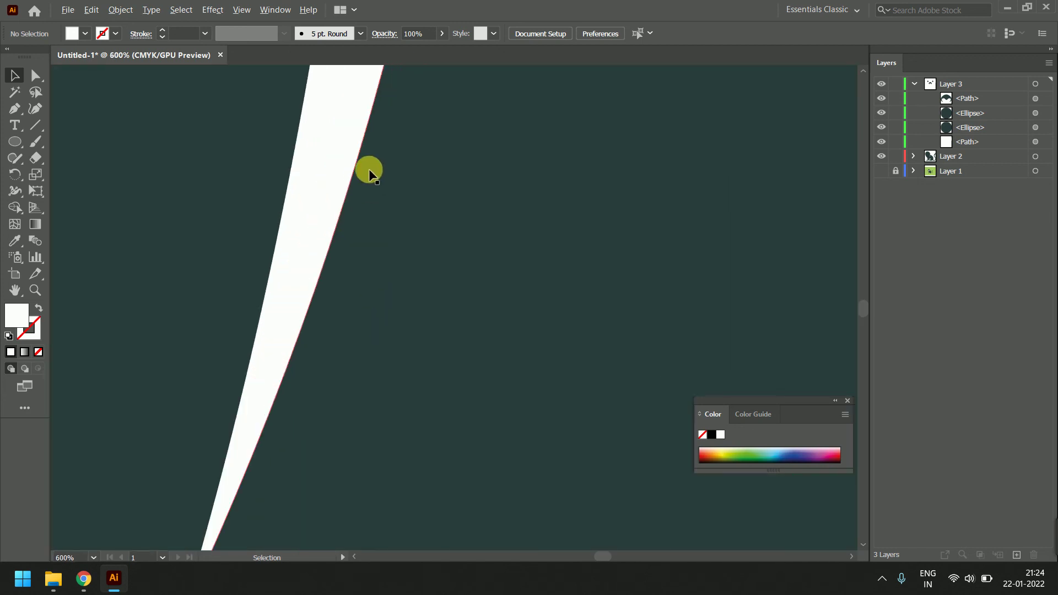
scroll(368, 170, up, 5)
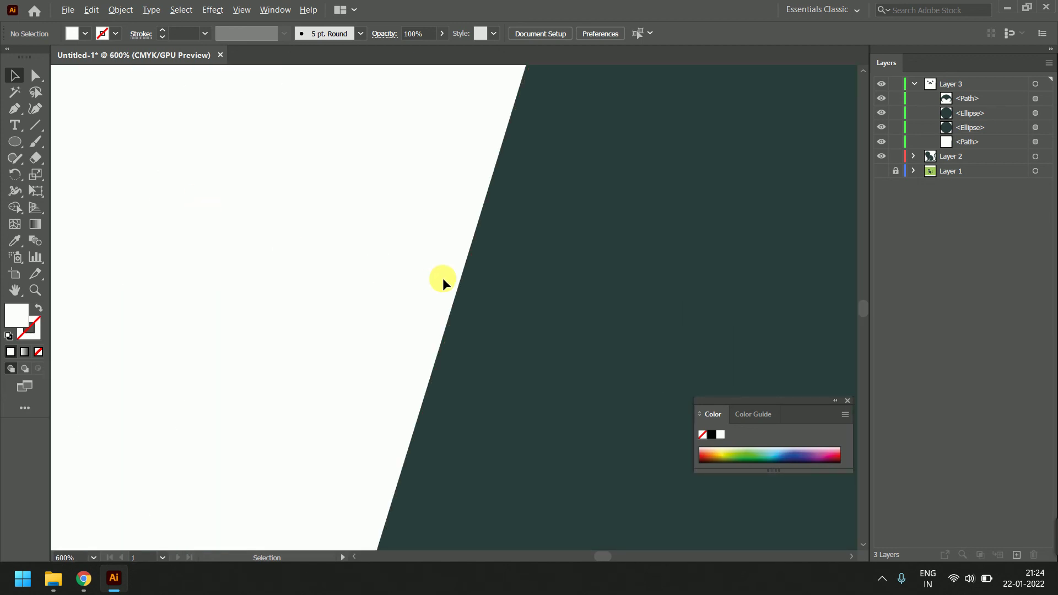
alt+scroll(442, 277, up, 10)
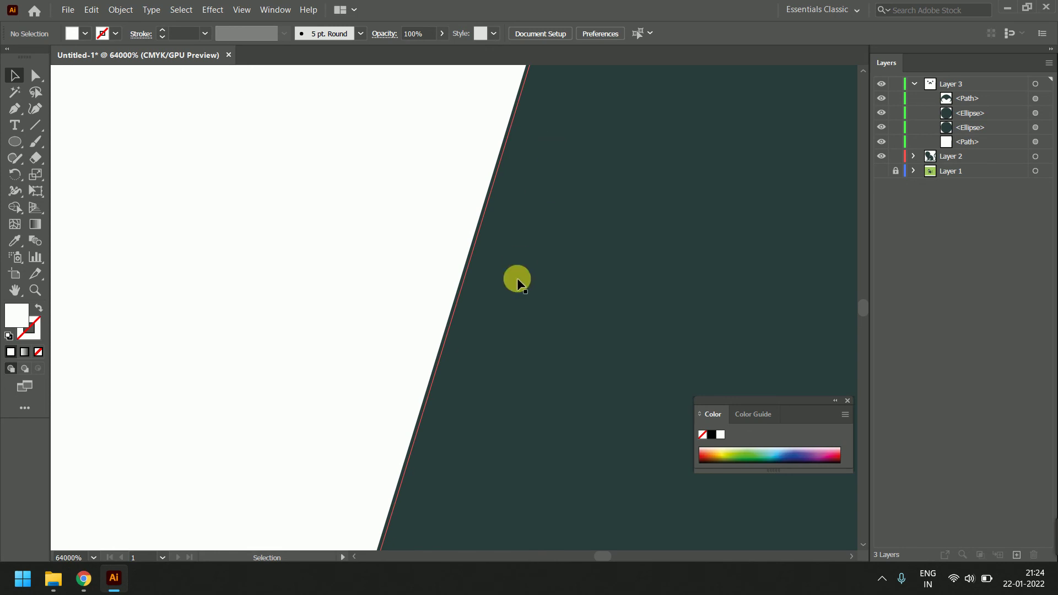
alt+scroll(517, 282, down, 2)
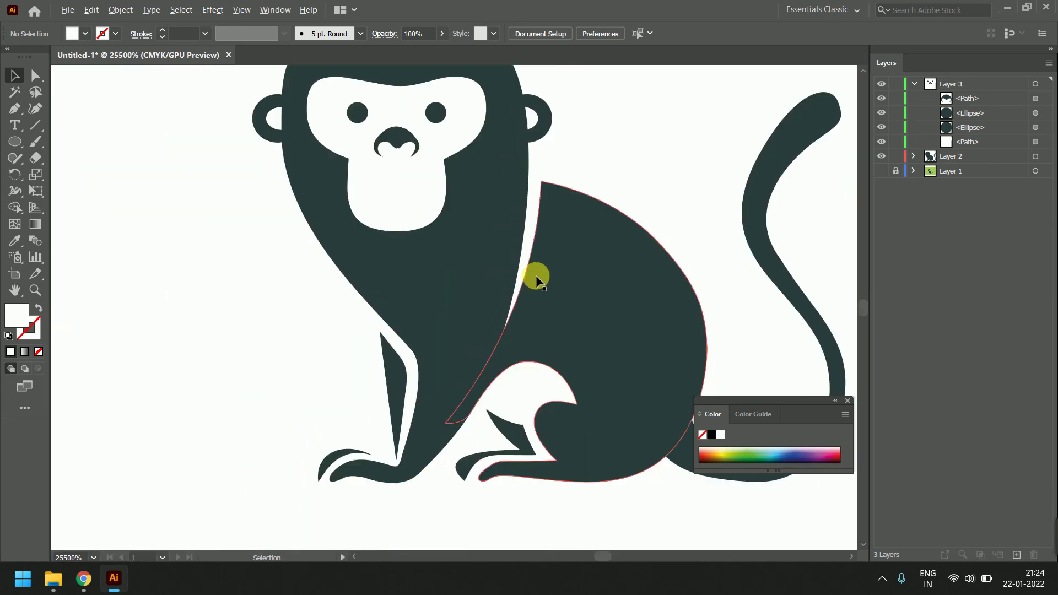
alt+scroll(536, 275, down, 10)
alt+scroll(564, 270, up, 3)
alt+scroll(564, 270, up, 2)
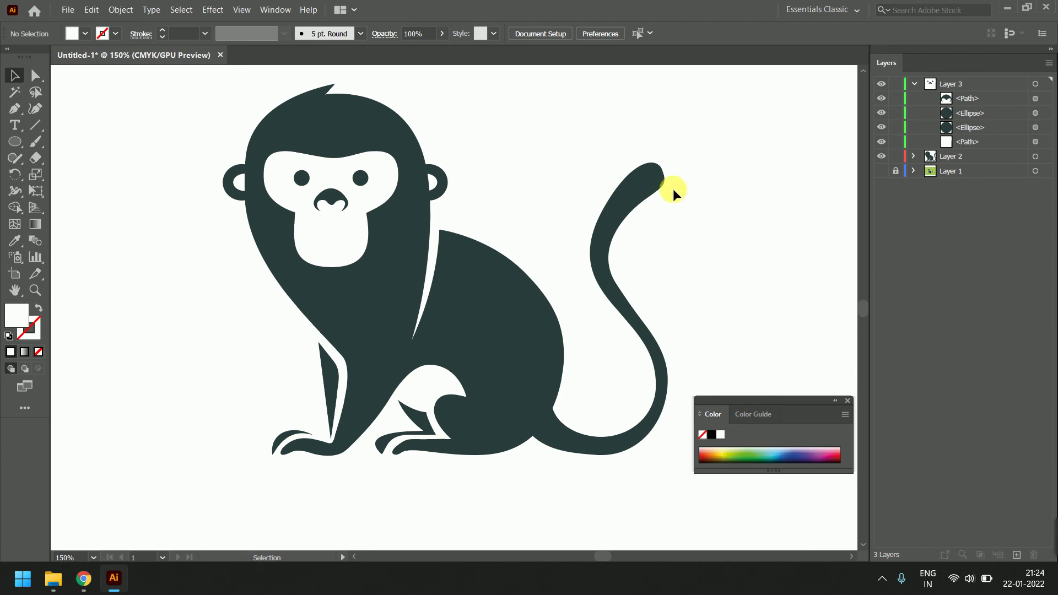
click(913, 84)
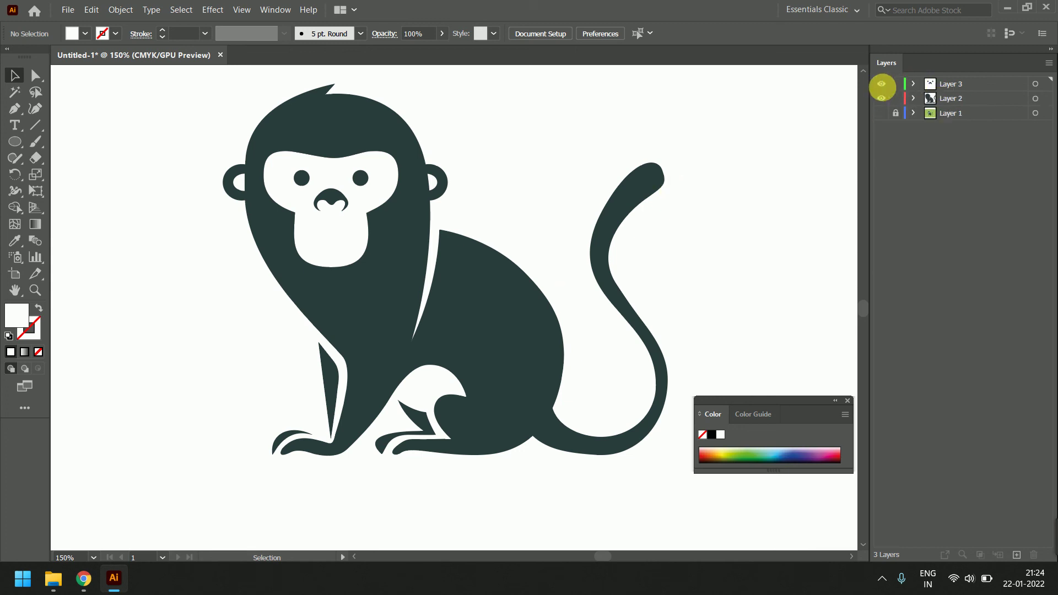
drag(882, 84, 882, 113)
key(ctrl+y)
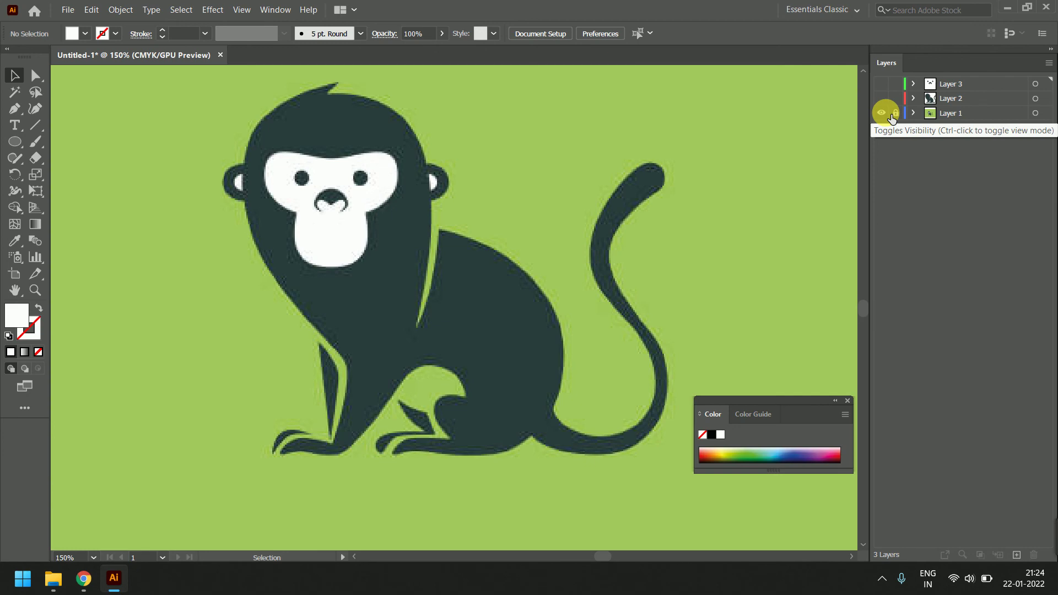
key(ctrl+y)
key(ctrl+y)
drag(882, 98, 882, 84)
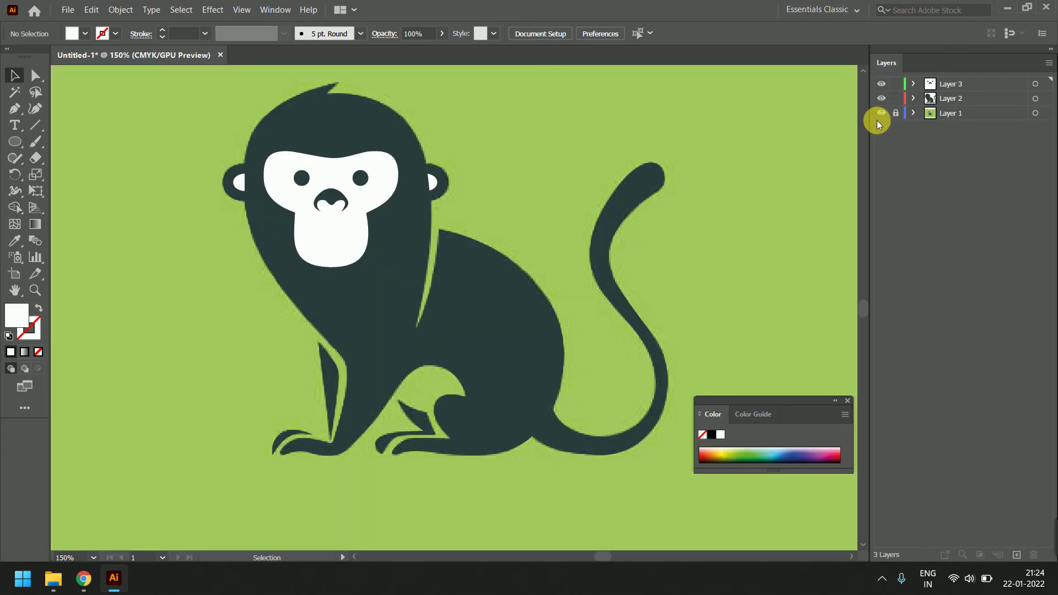
click(880, 115)
click(881, 115)
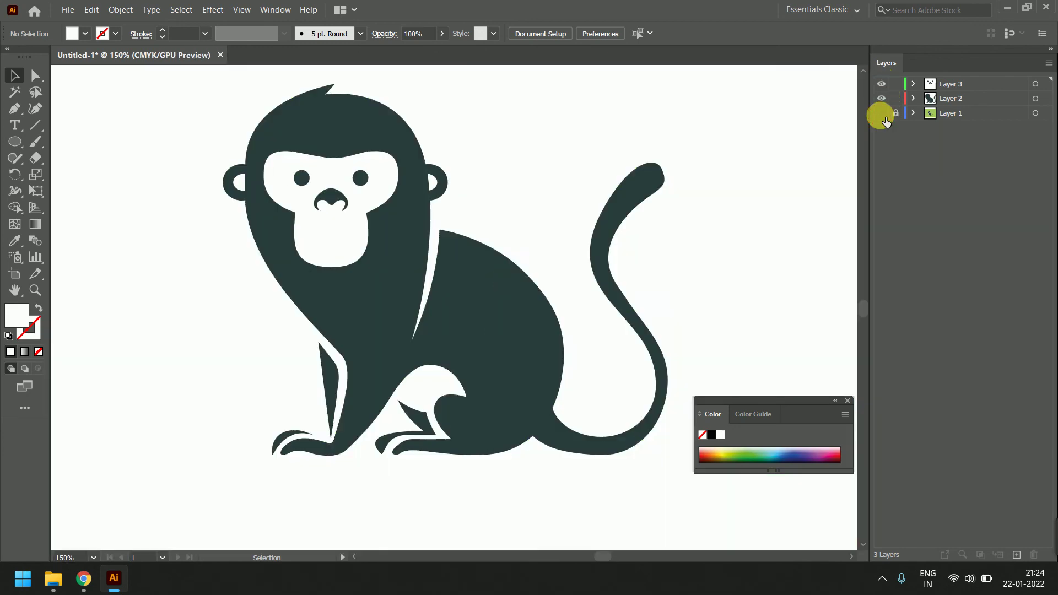
click(882, 114)
click(881, 114)
click(882, 113)
click(882, 113)
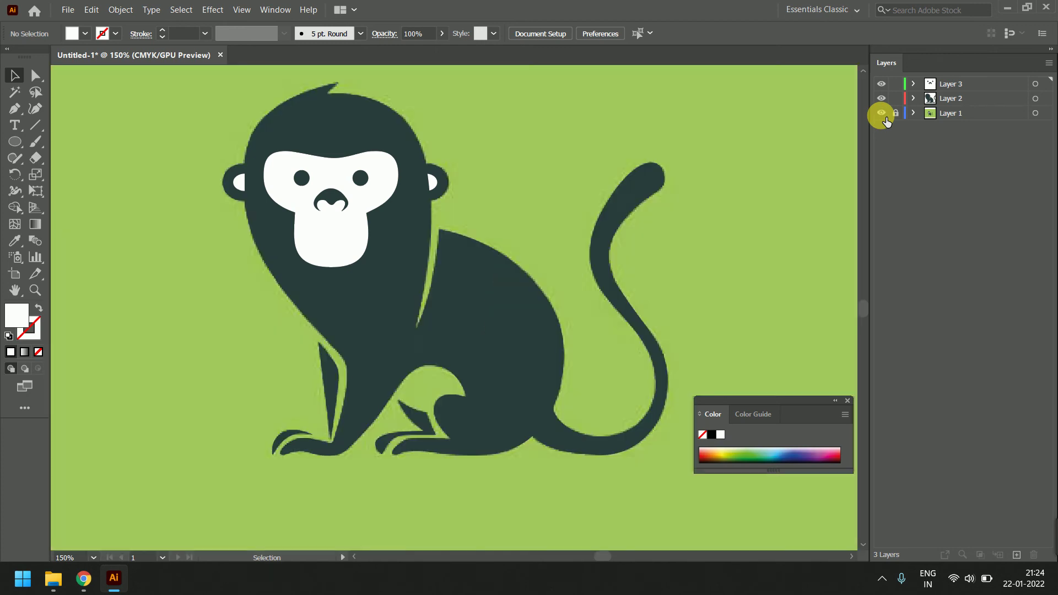
click(883, 114)
click(883, 114)
click(882, 113)
click(882, 114)
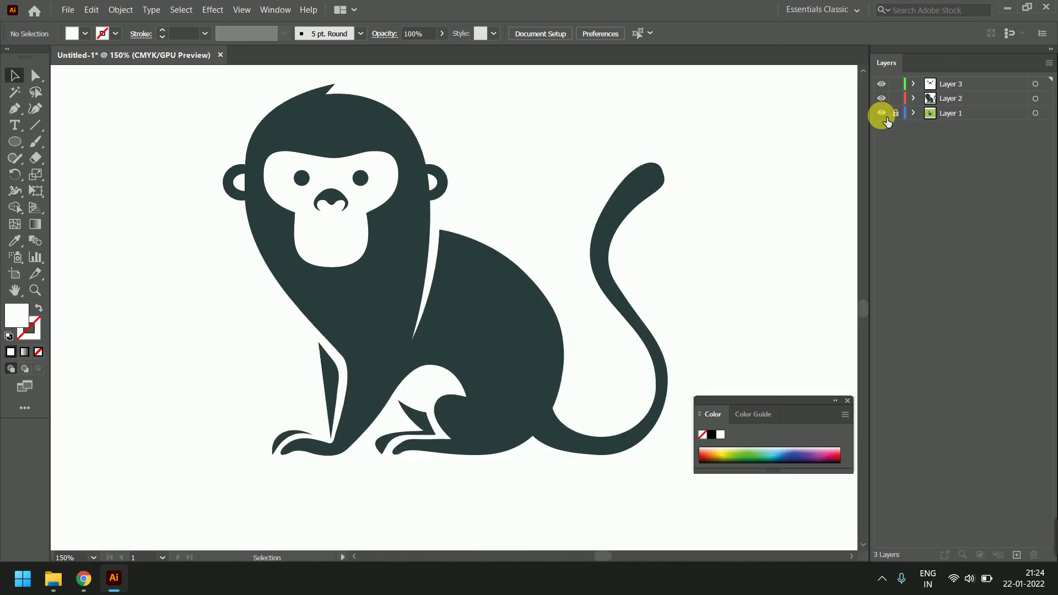
click(882, 114)
click(883, 115)
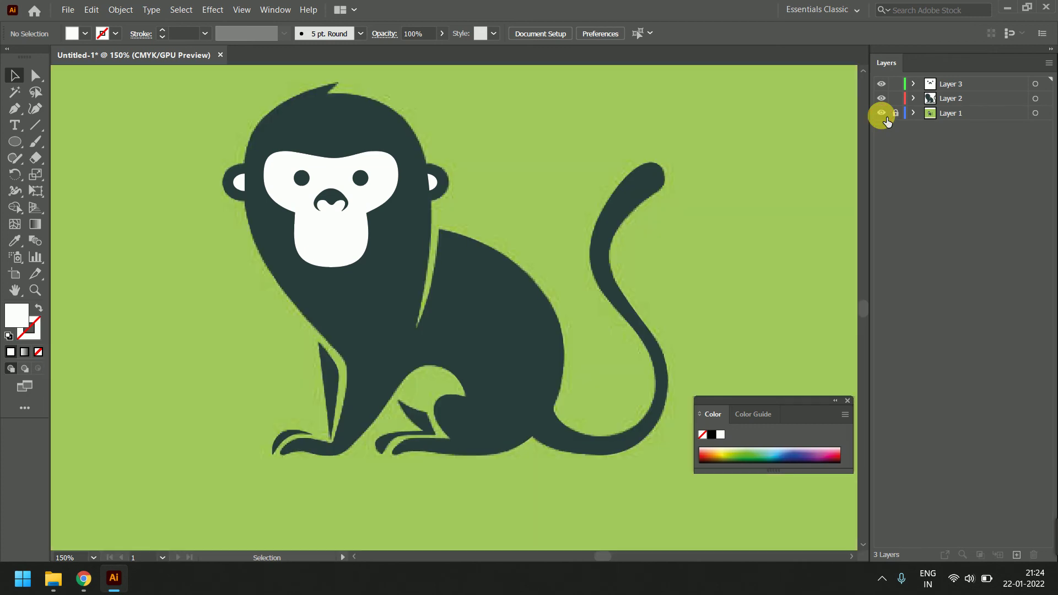
click(882, 114)
click(883, 114)
click(882, 114)
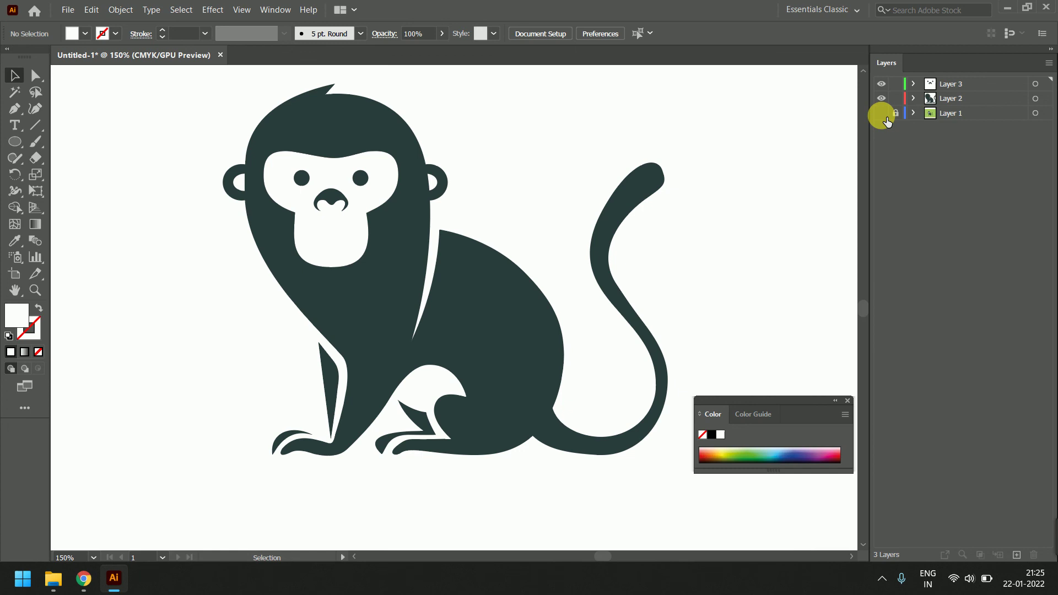
- Save the artwork to the desktop as Monkey.ai in Illustrator CS6 format
key(ctrl+s)
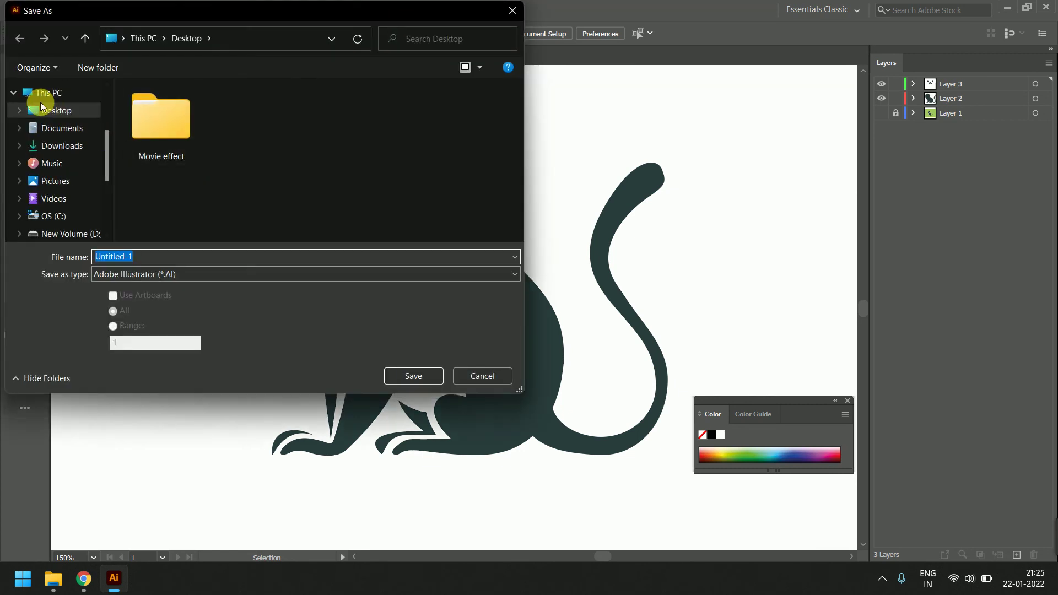
text(Mon)
text(key)
key(Return)
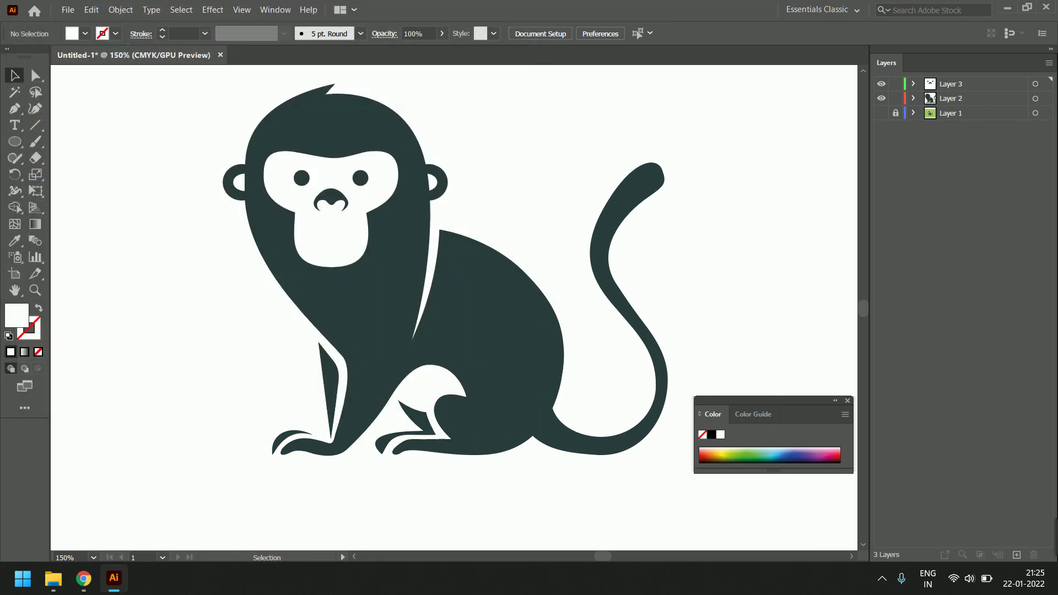
click(519, 90)
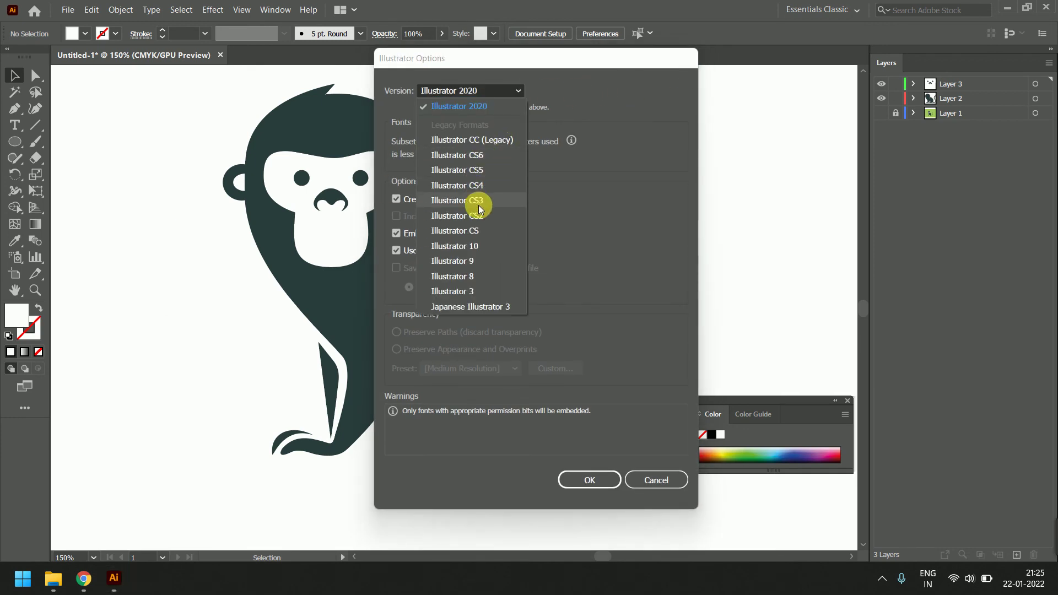
click(485, 155)
click(605, 460)
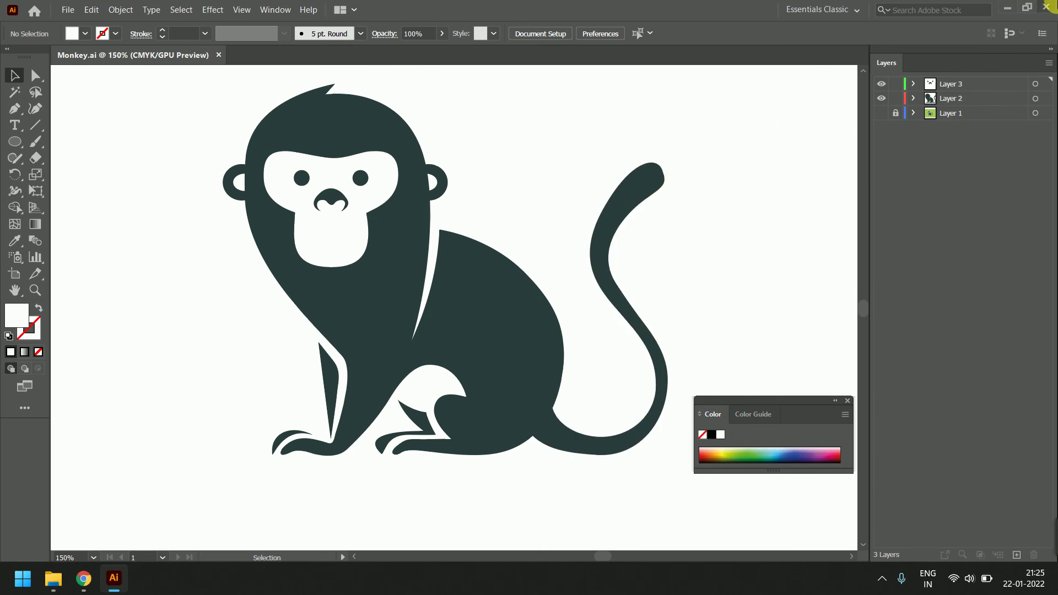
- Close Illustrator and drop Monkey.ai into the TV_8-10pm_illus-ind_wknd WhatsApp group to send
click(1046, 7)
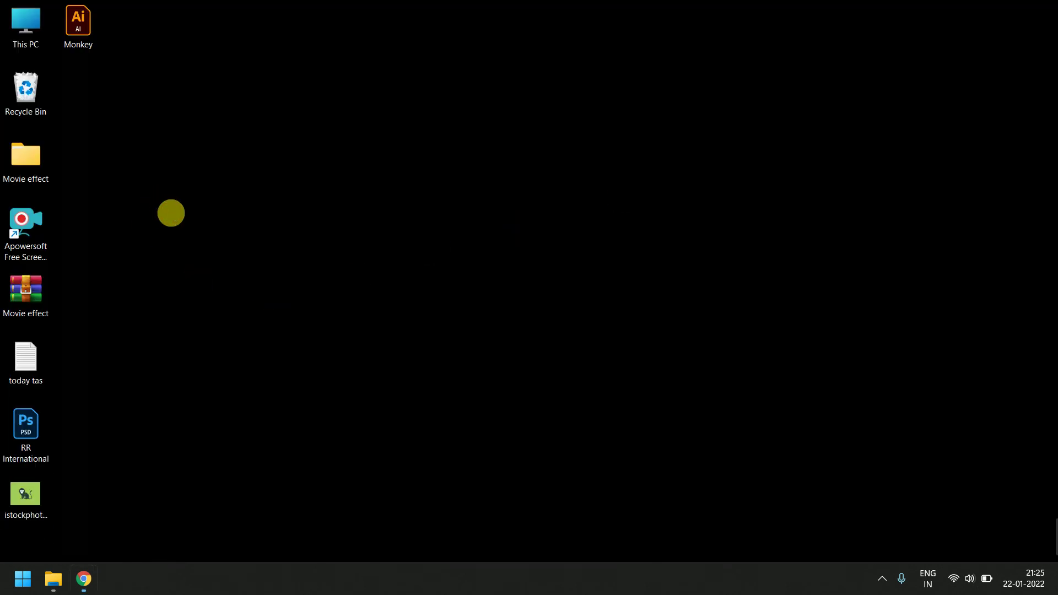
click(84, 578)
click(42, 11)
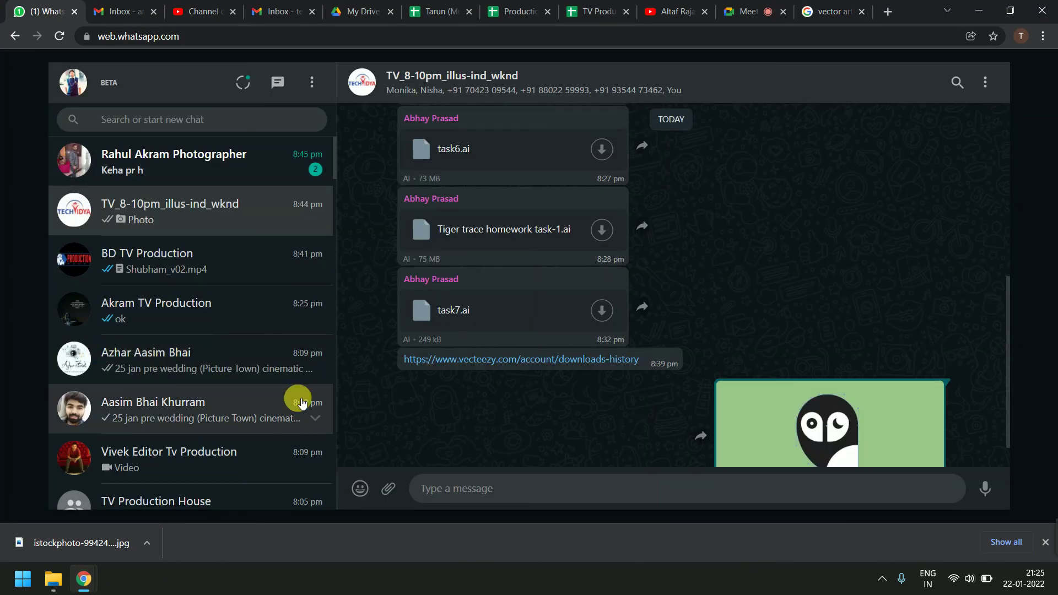
click(83, 579)
mouse_move(89, 32)
mouse_down()
mouse_move(127, 90)
mouse_move(717, 242)
mouse_up()
key(Escape)
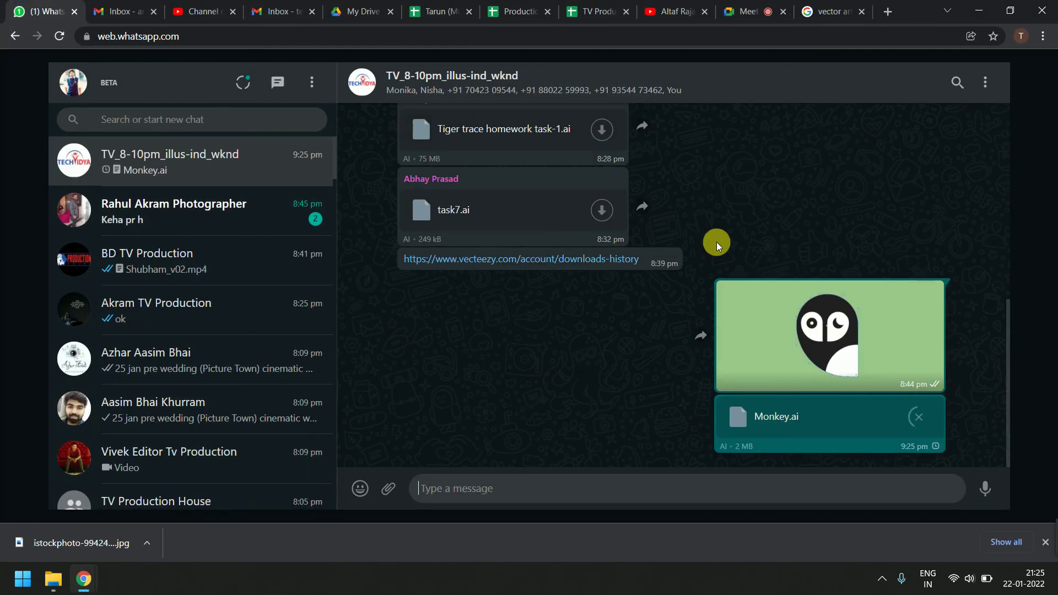